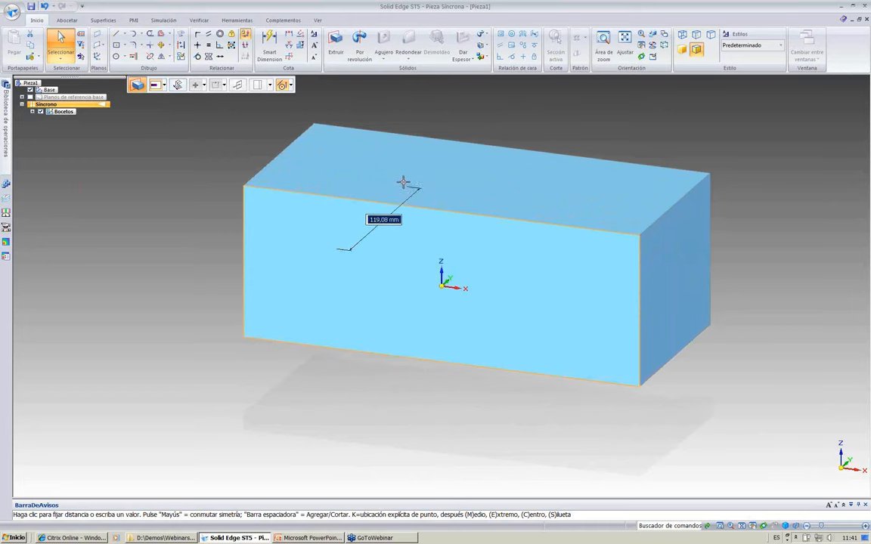
- Extrude the rectangular profile to a depth of about 126 mm and raise the block's top face by about 11 mm
left_click(408, 181)
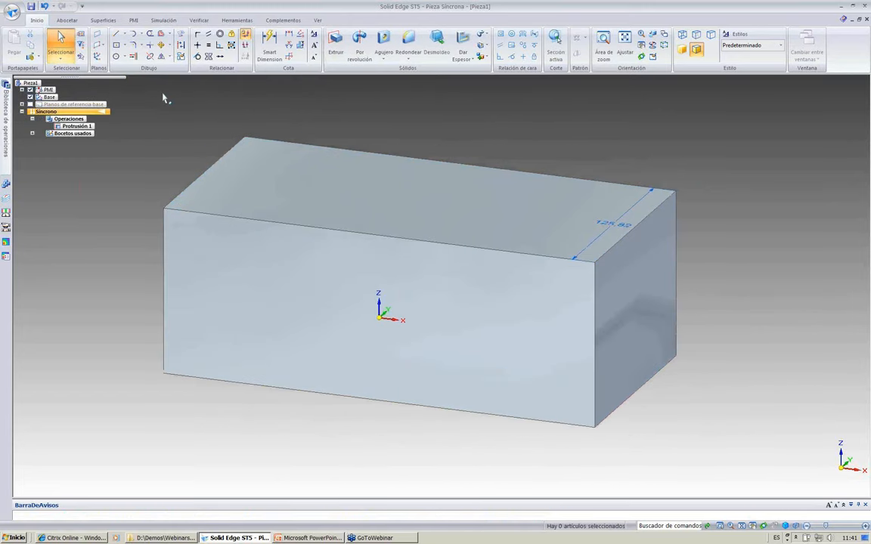
left_click(432, 211)
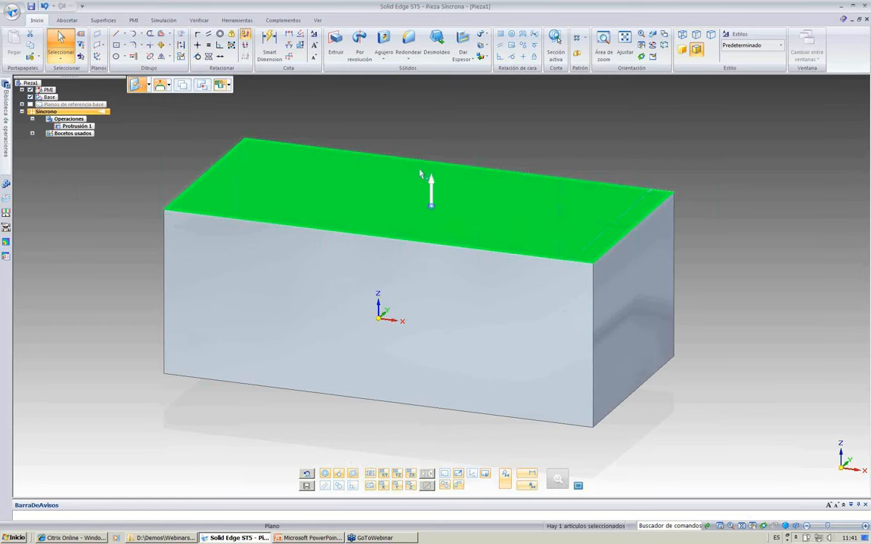
left_click(431, 193)
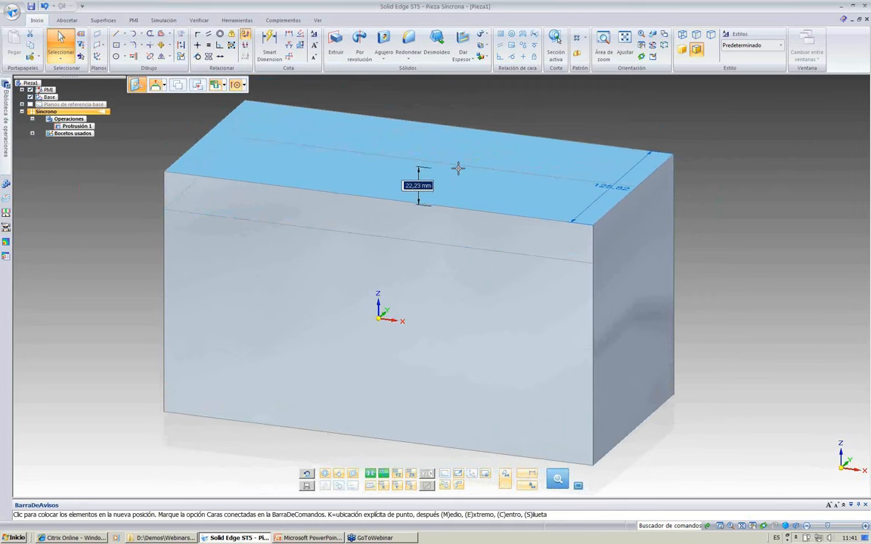
left_click(459, 171)
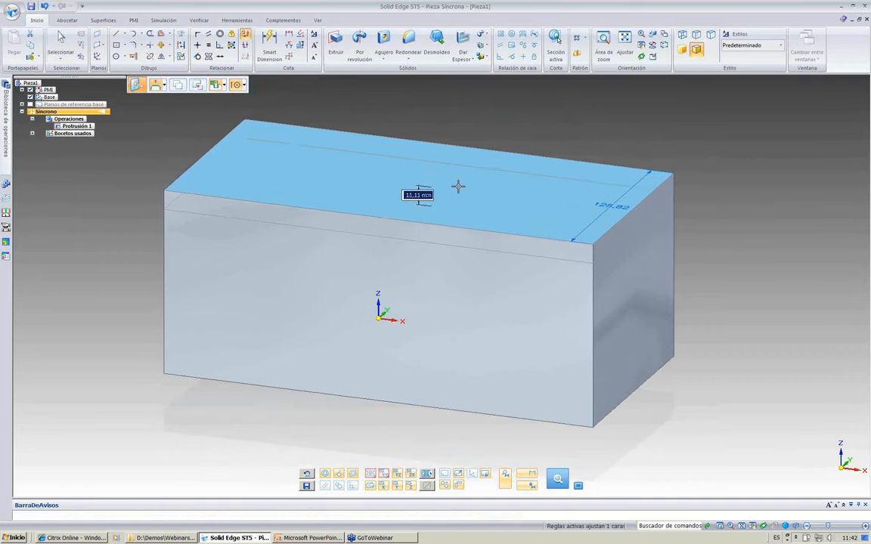
key("Escape")
left_click(481, 154)
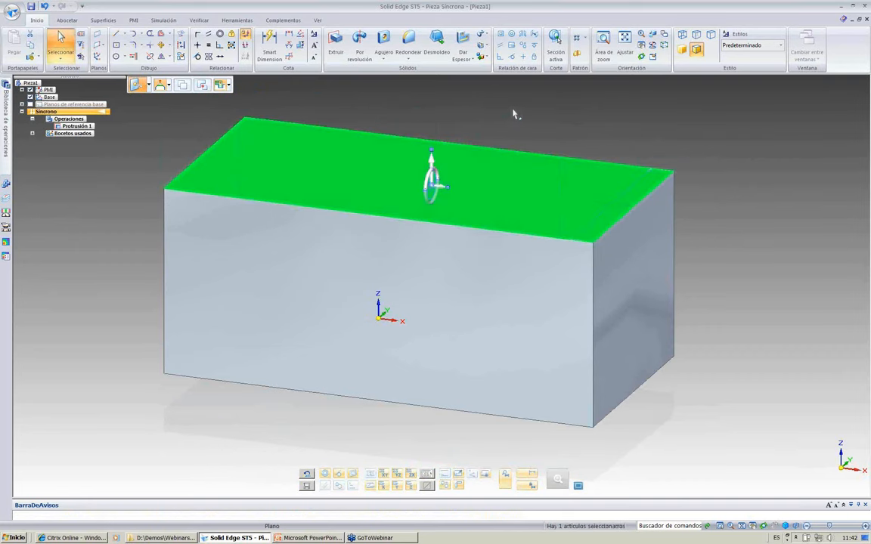
key("Escape")
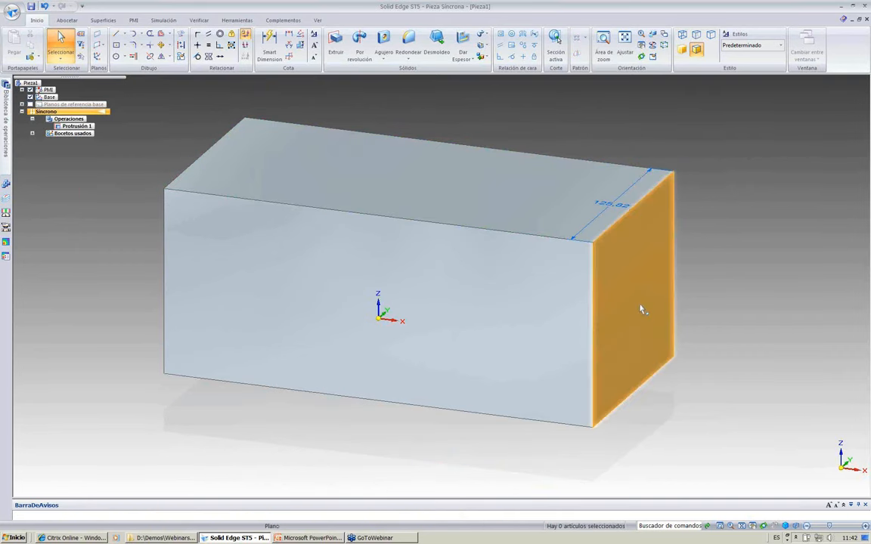
- Move the block's right end face inward by about 41 mm, with the opposite end following symmetrically
left_click(641, 308)
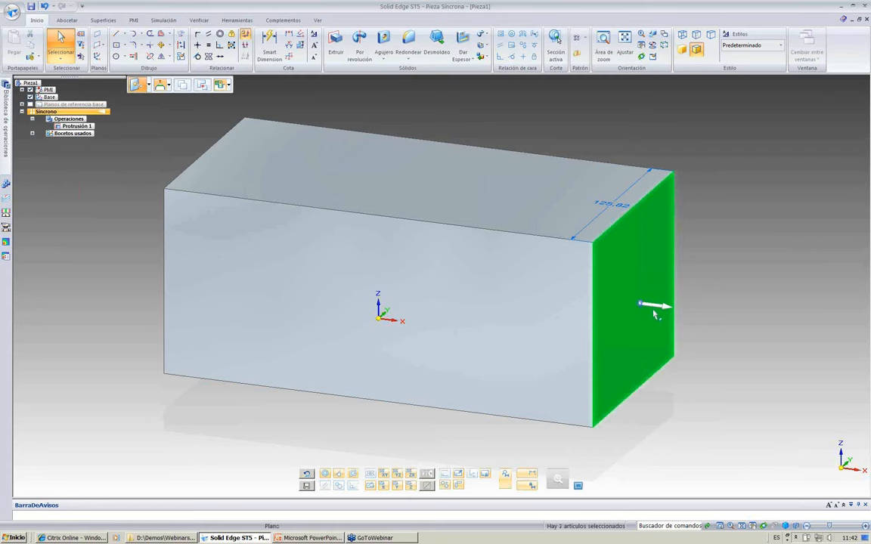
left_click(639, 304)
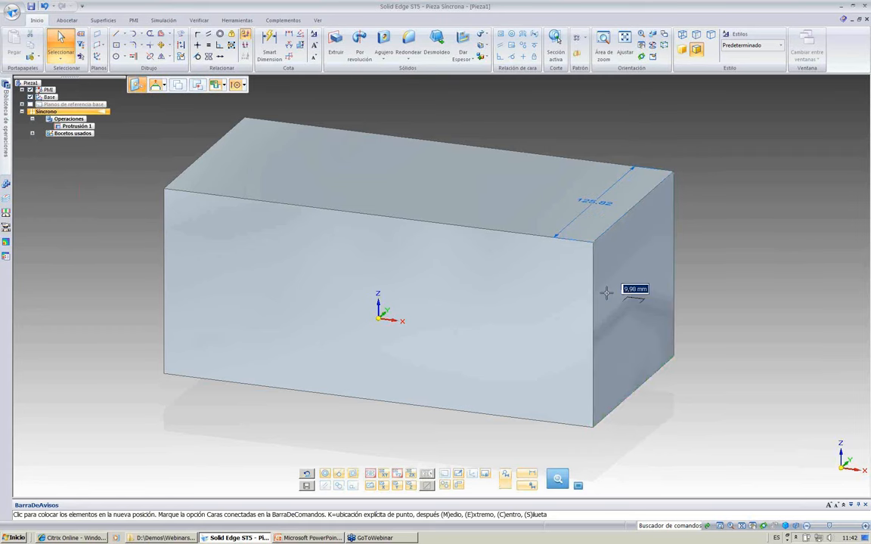
left_click(575, 290)
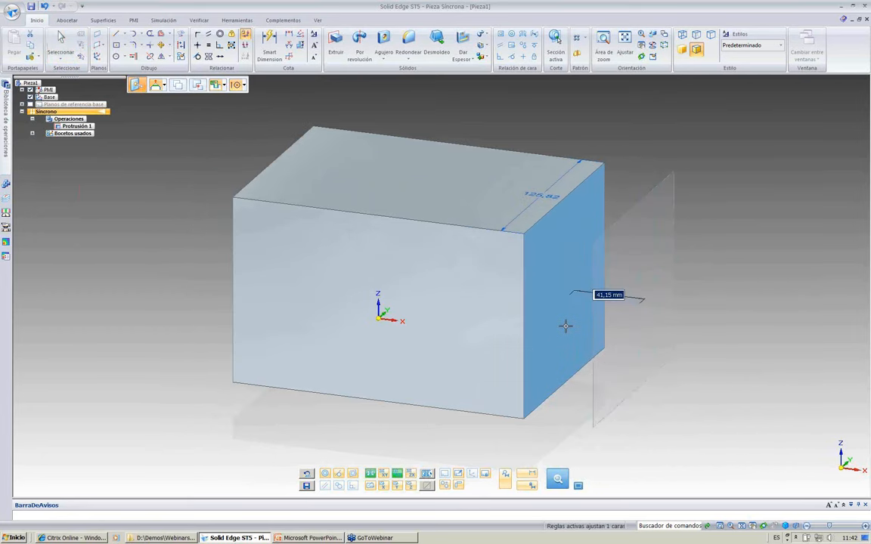
left_click(571, 332)
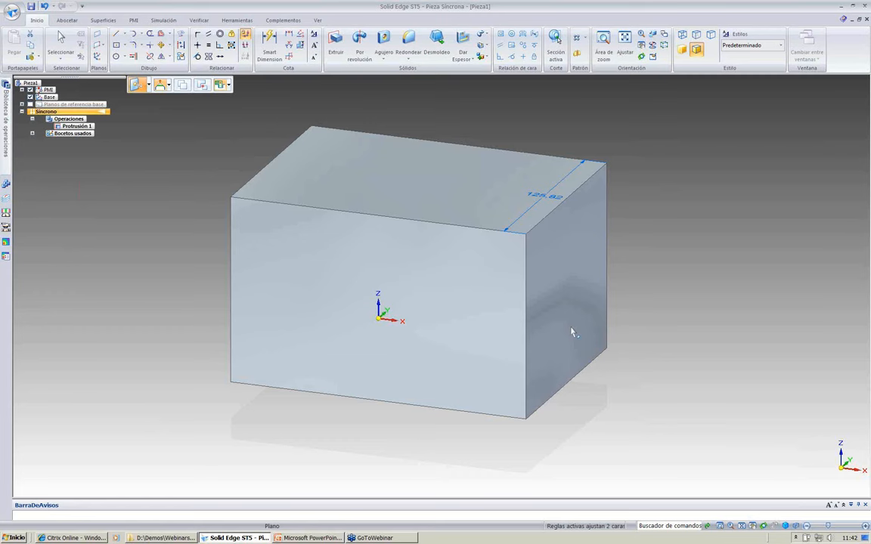
- Rotate the right end face about its upper edge by about 22° so both ends slope outward toward the base
left_click(572, 331)
left_click_drag(576, 298, 578, 195)
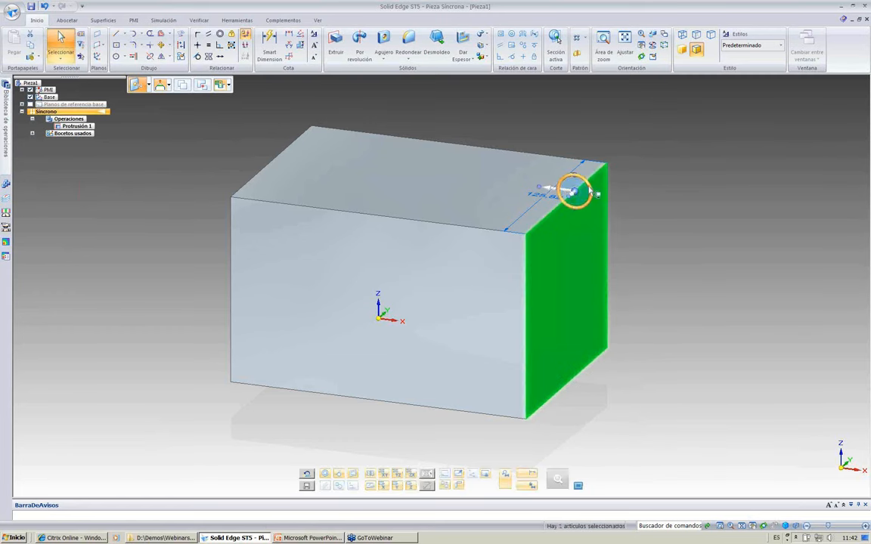
left_click(590, 192)
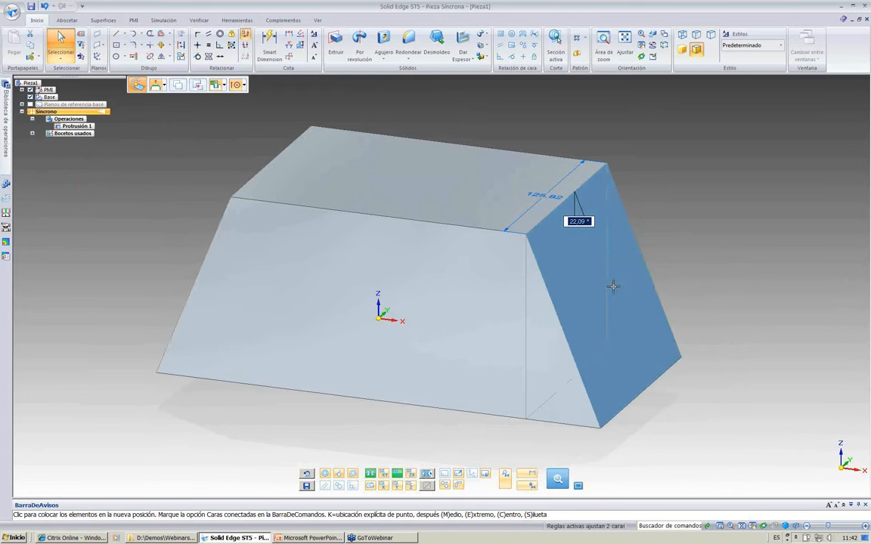
left_click(613, 288)
key("Escape")
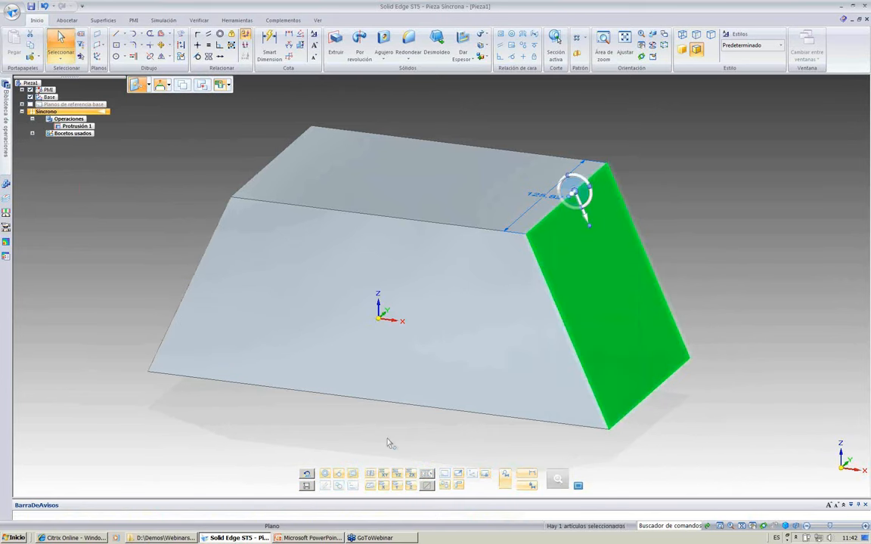
- Sketch a two-point rectangle on the locked front face plane, starting on its bottom edge and kept between the sloped ends
left_click(116, 46)
left_click(125, 46)
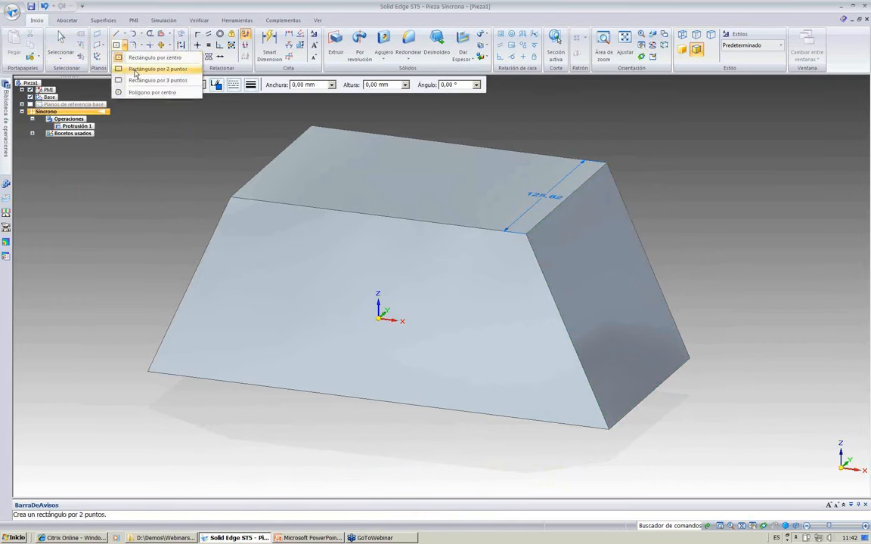
left_click(123, 69)
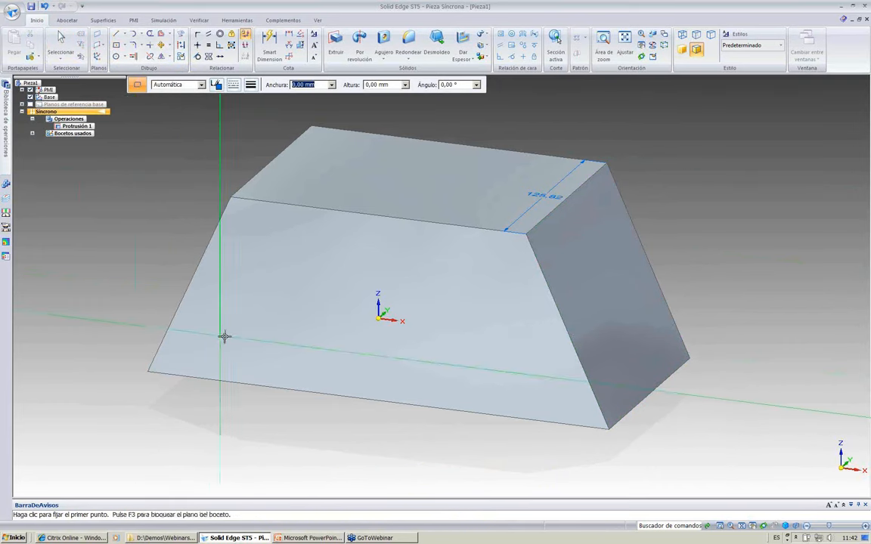
key("F3")
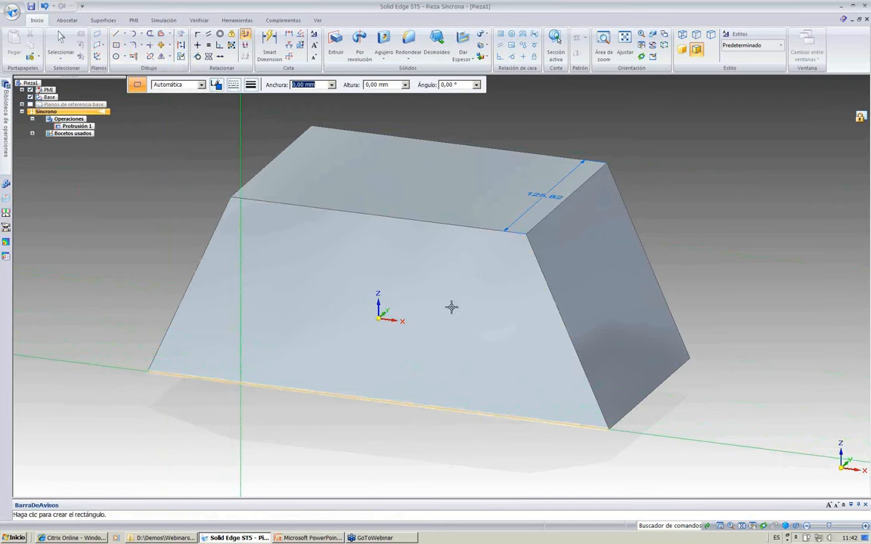
left_click(478, 294)
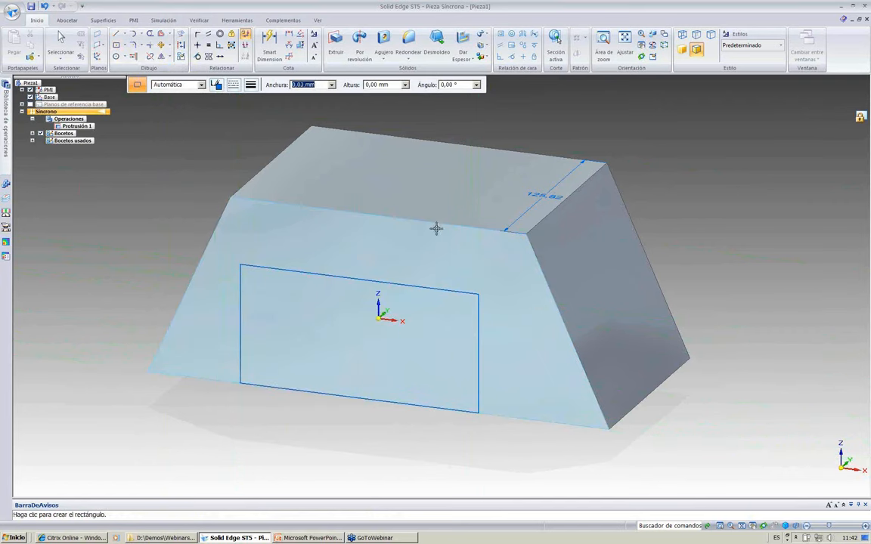
key("Escape")
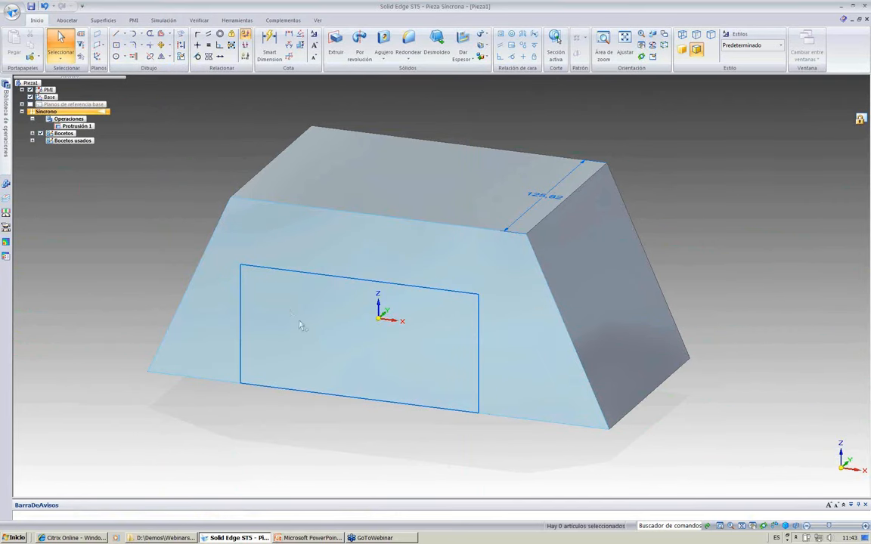
- Cut the rectangular region through the full depth of the block to form an opening
left_click(309, 335)
left_click(303, 345)
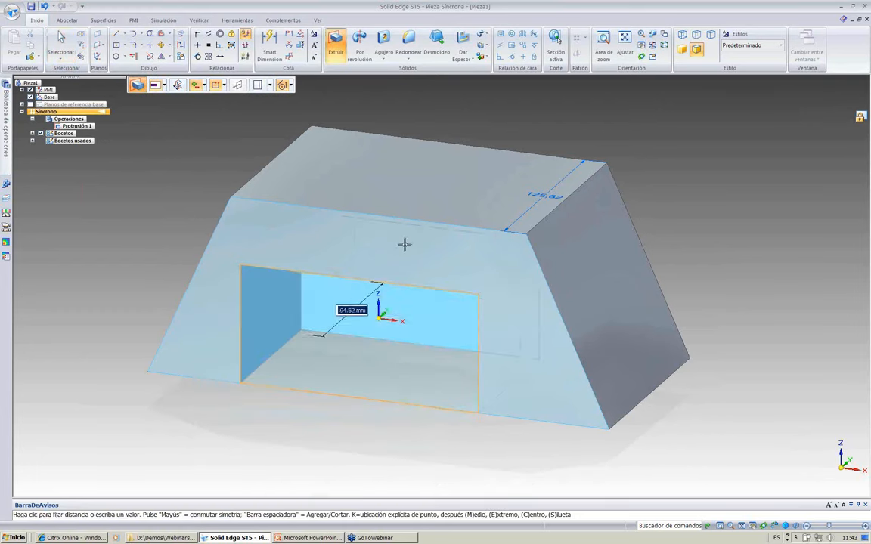
left_click(467, 127)
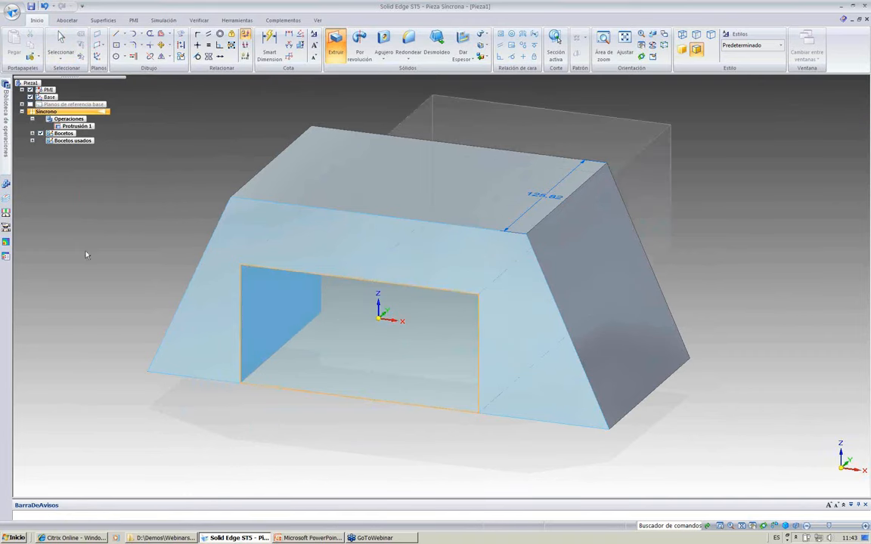
- Move the opening's left inner face about 12 mm toward the centre
left_click(268, 309)
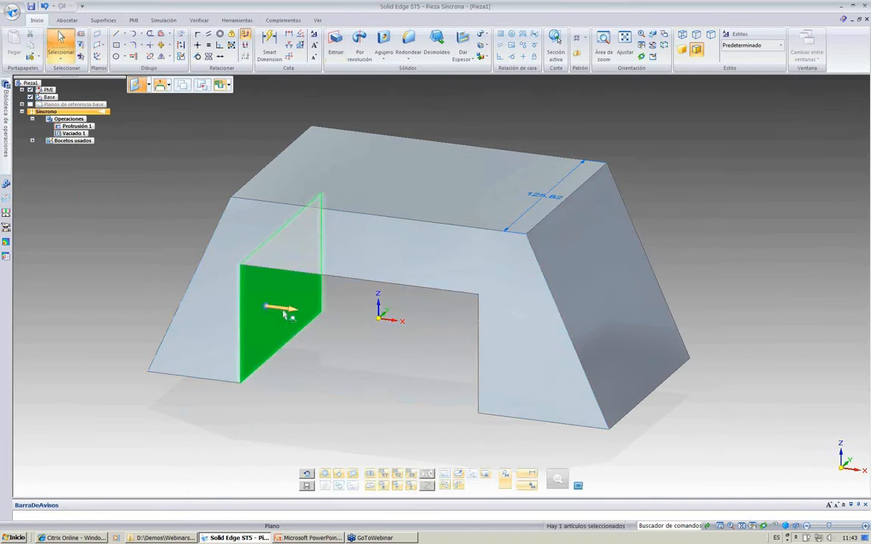
left_click(288, 312)
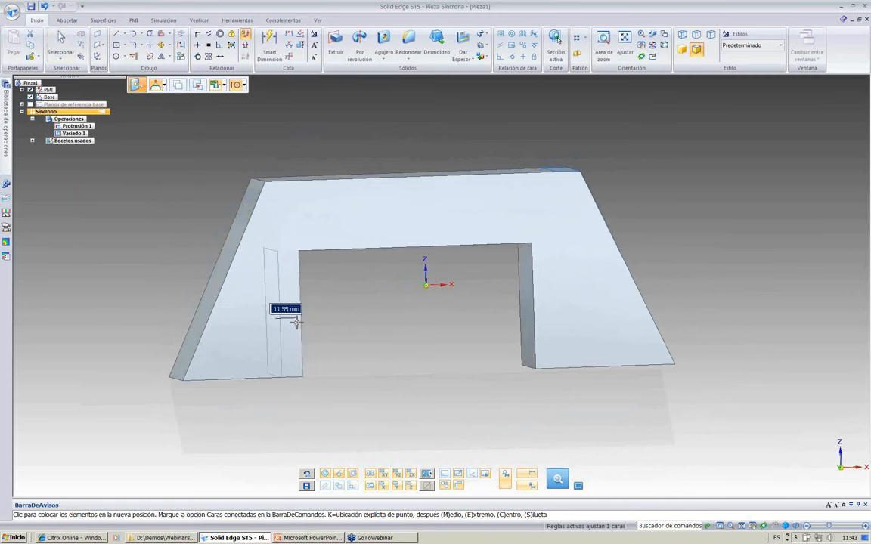
key("Escape")
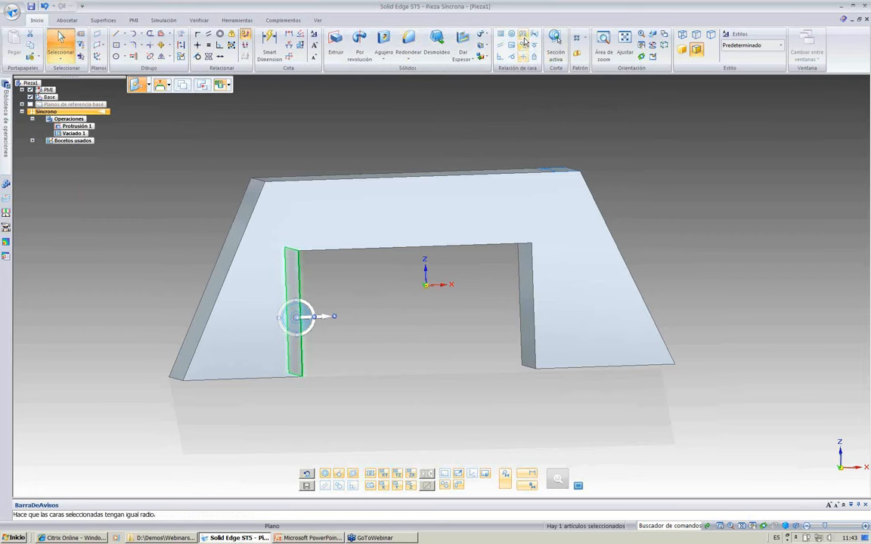
- Make the opening's left inner face symmetric to its right inner face about the vertical base plane through the origin
left_click(523, 34)
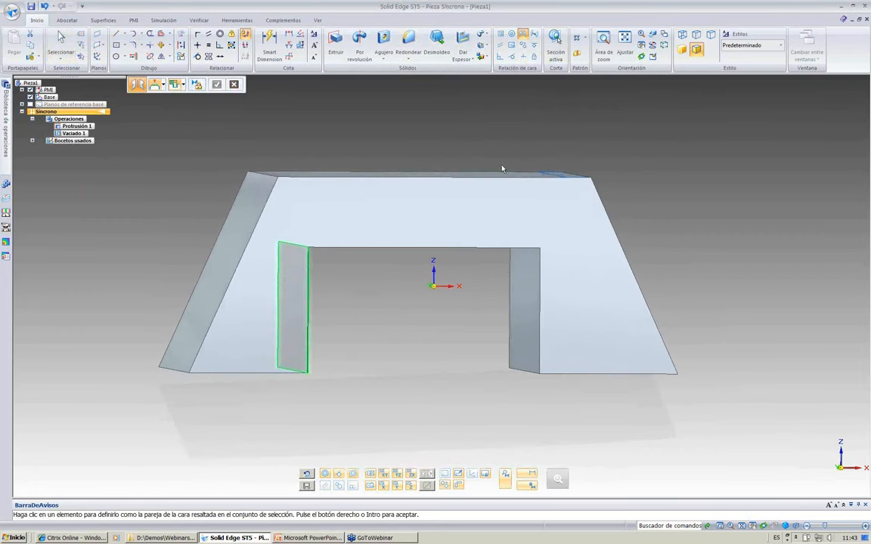
left_click(528, 306)
right_click(452, 125)
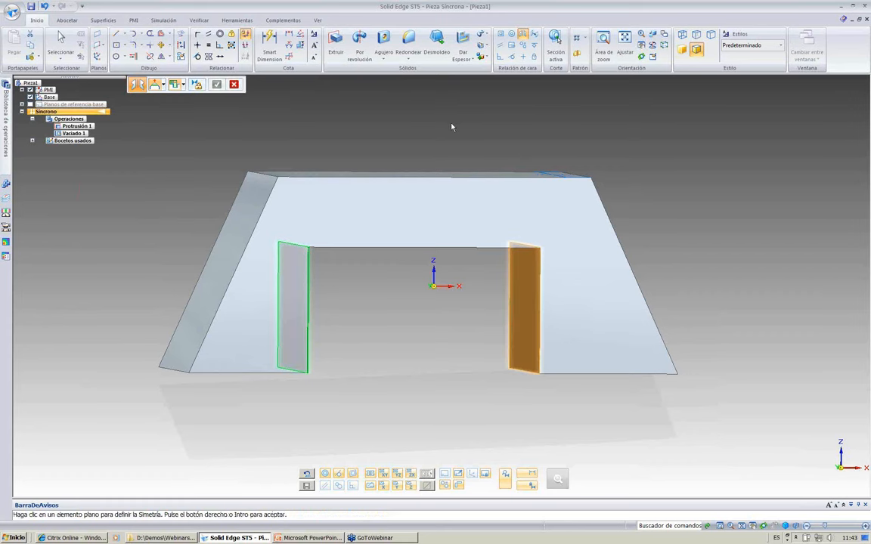
left_click(432, 273)
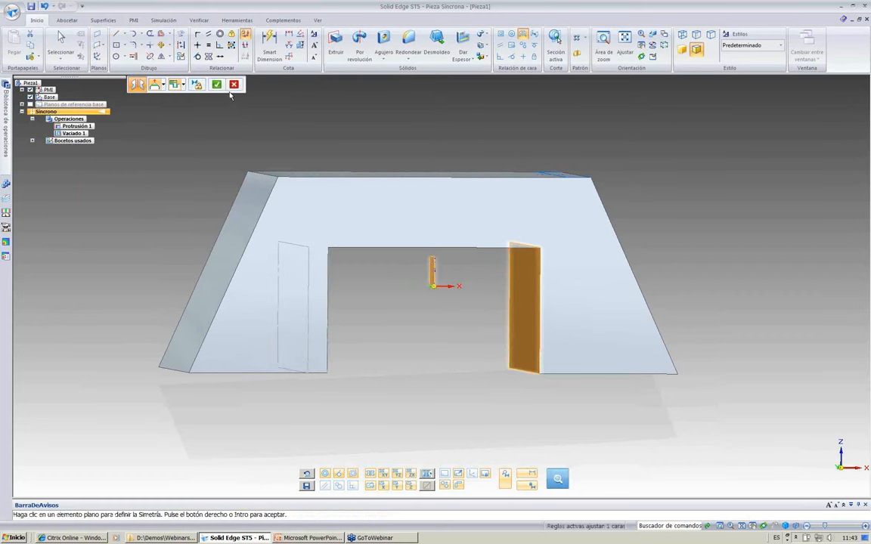
left_click(217, 84)
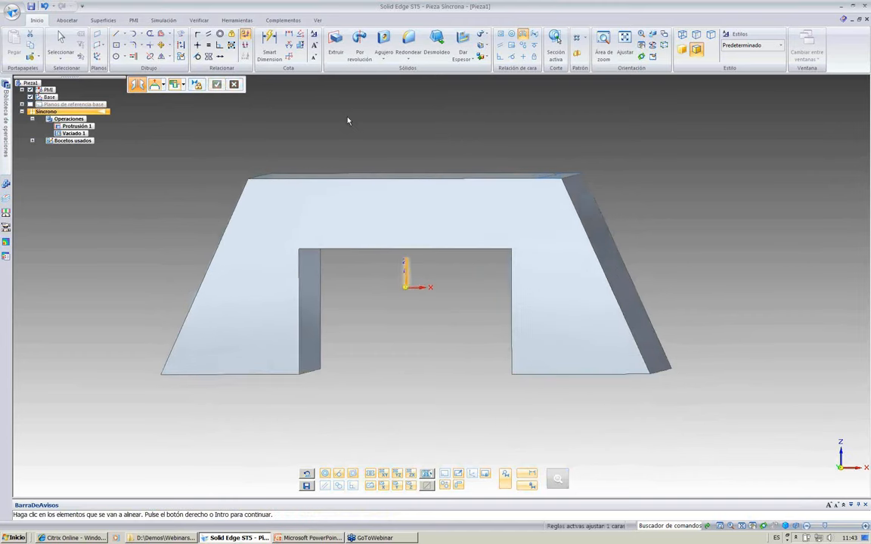
left_click(60, 40)
- Widen the opening by moving its left inner face outward, with the right inner face following symmetrically
left_click(310, 295)
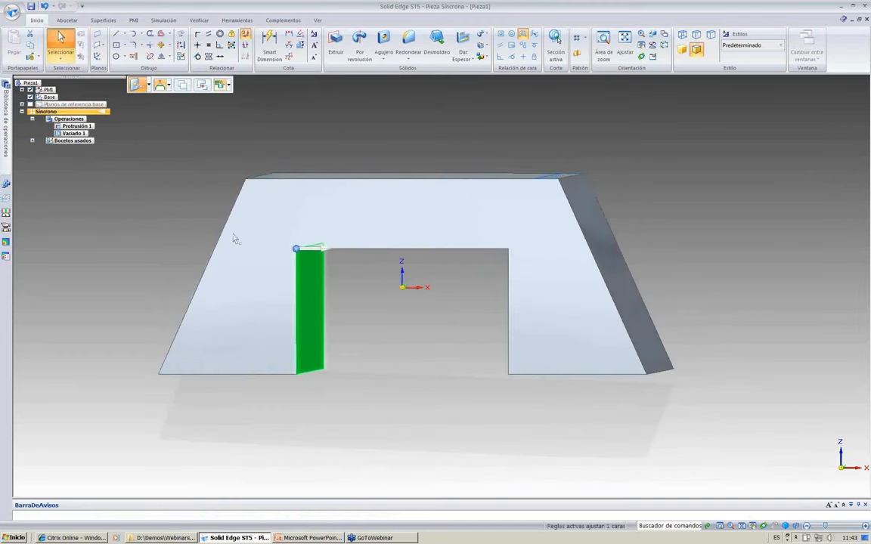
left_click(323, 249)
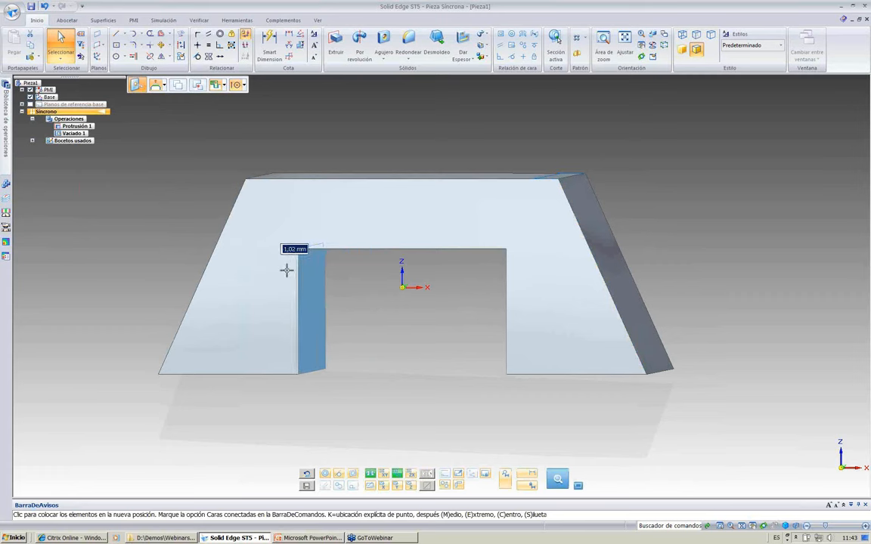
left_click(273, 269)
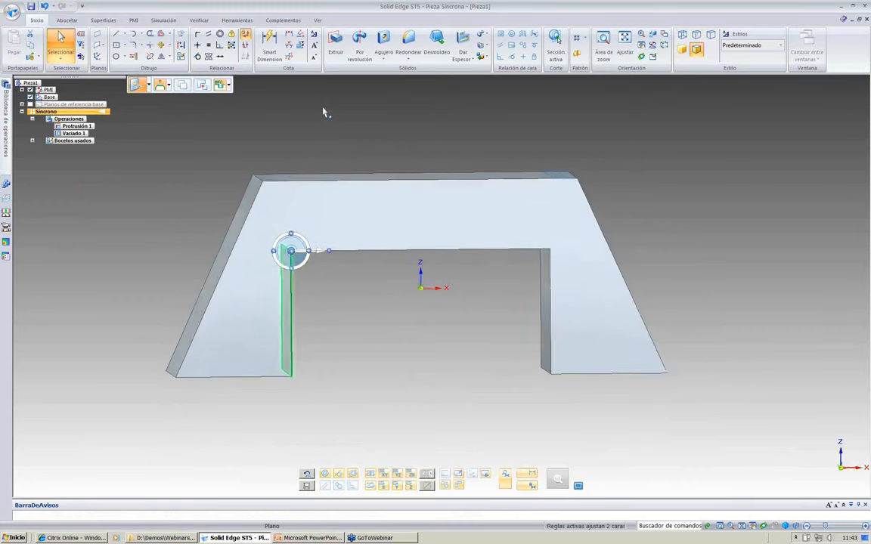
- Make the opening's left inner face parallel to the sloped left outer face
left_click(500, 45)
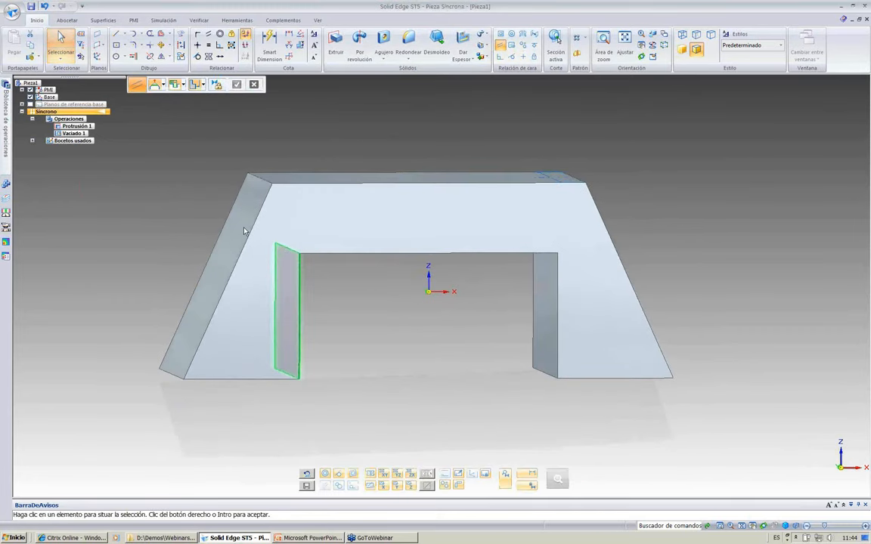
left_click(258, 177)
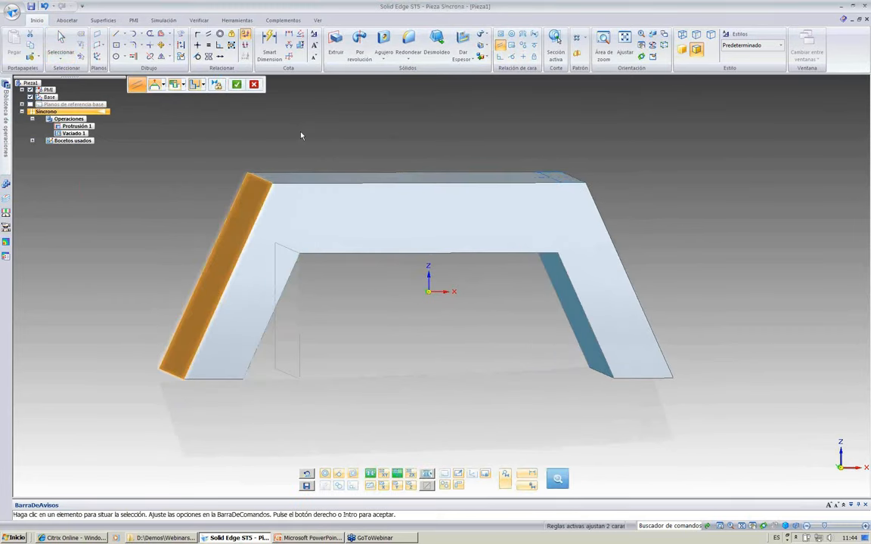
left_click(234, 84)
- Try to move the opening's sloped left inner face about 11 mm inward
middle_click_drag(358, 151, 356, 157)
left_click(236, 390)
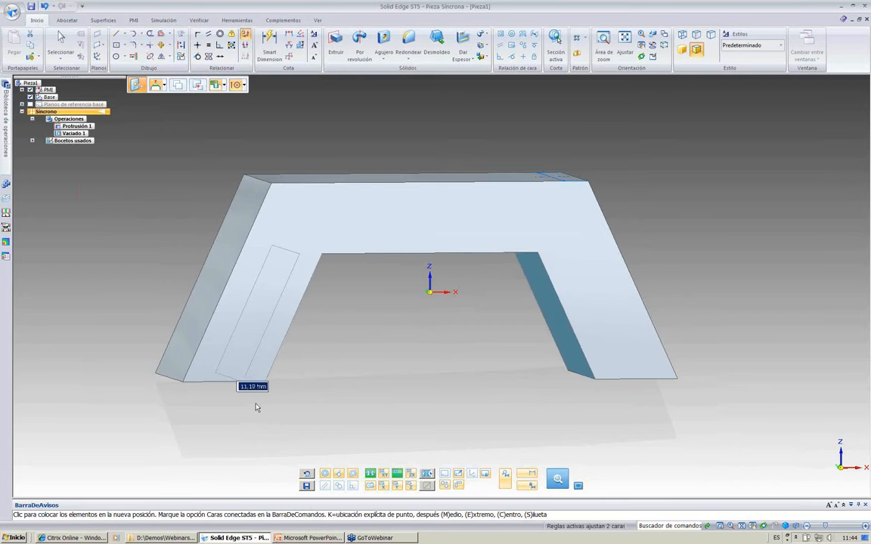
key("Escape")
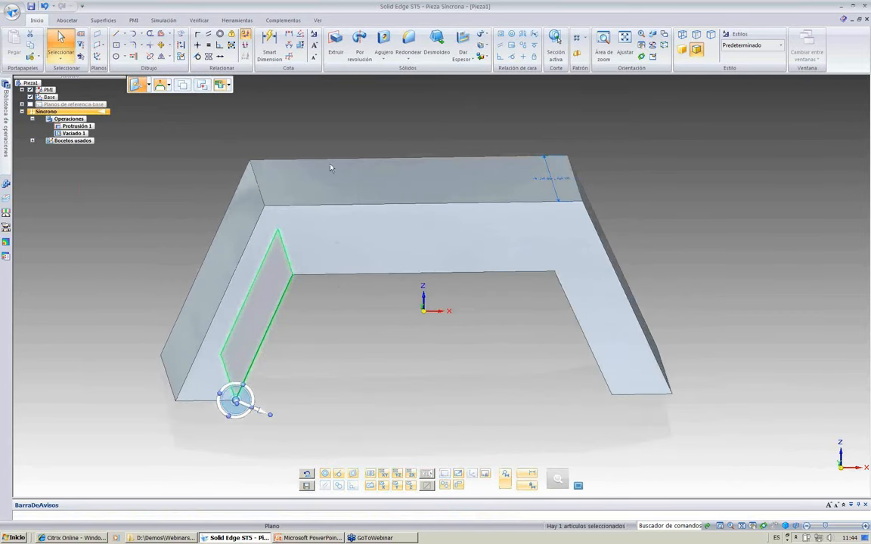
key("Escape")
- Add a Smart Dimension to the front bottom edge of the left leg, placed below the foot
left_click(269, 47)
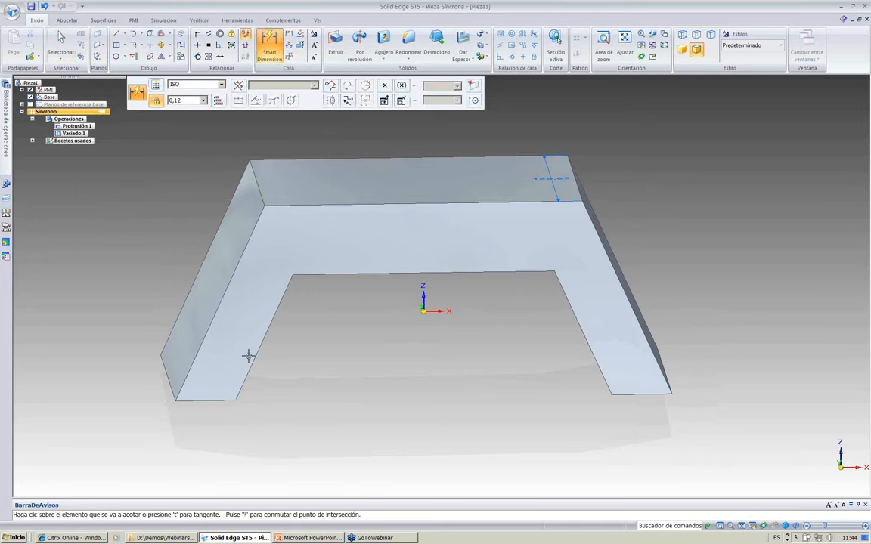
left_click(208, 401)
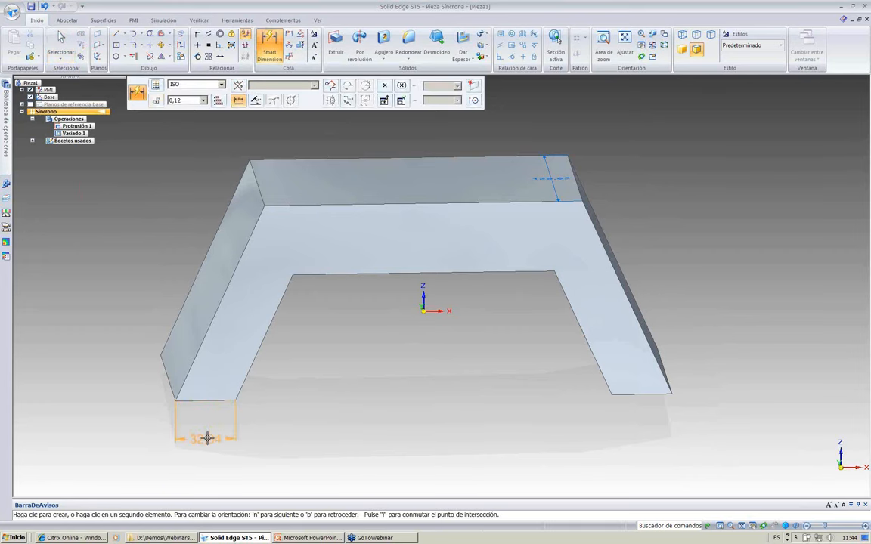
left_click(208, 435)
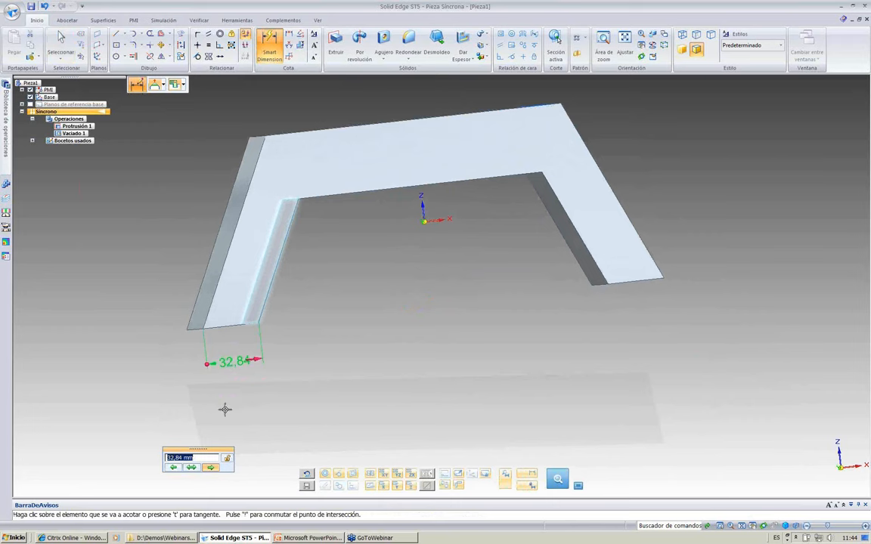
left_click_drag(216, 433, 235, 391)
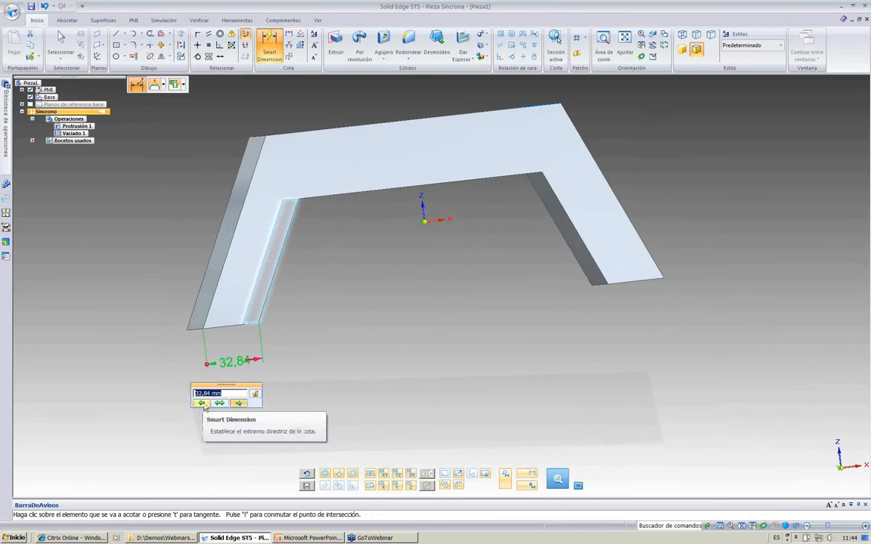
- Vary the left foot's width dimension down and up, ending at 36.12 mm, moving only the leg's inner face
scroll(228, 394, "down", 1)
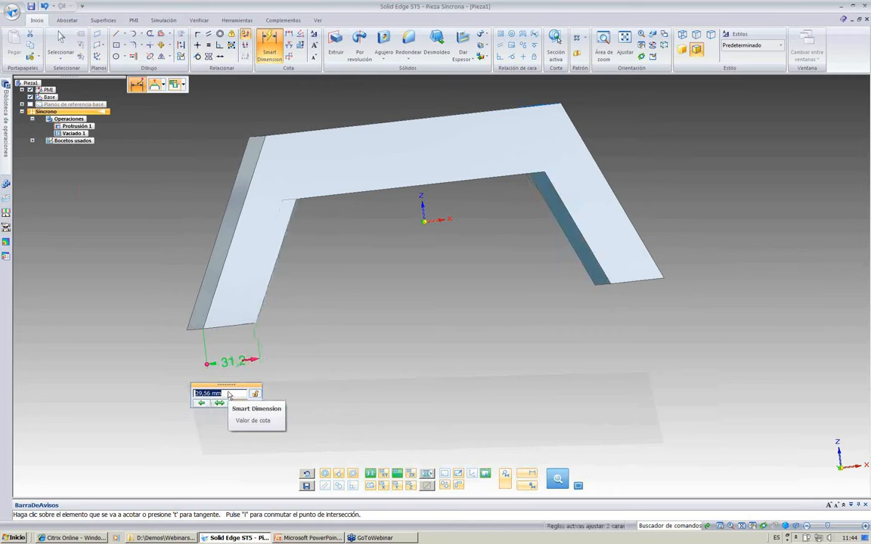
scroll(228, 394, "down", 1)
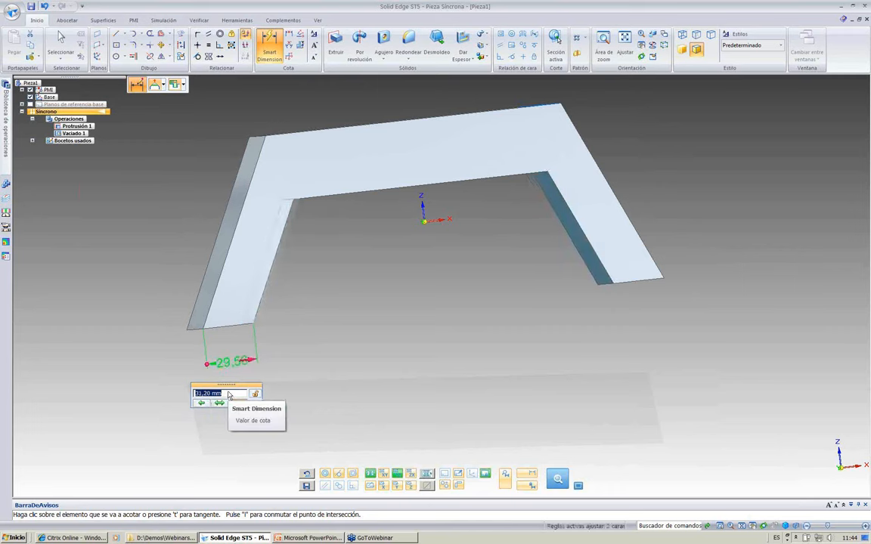
scroll(228, 394, "up", 1)
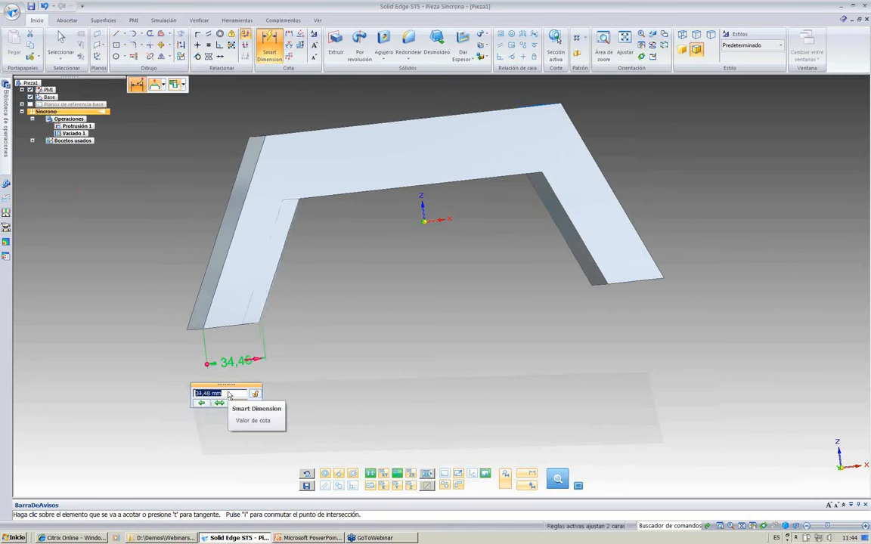
scroll(228, 394, "up", 1)
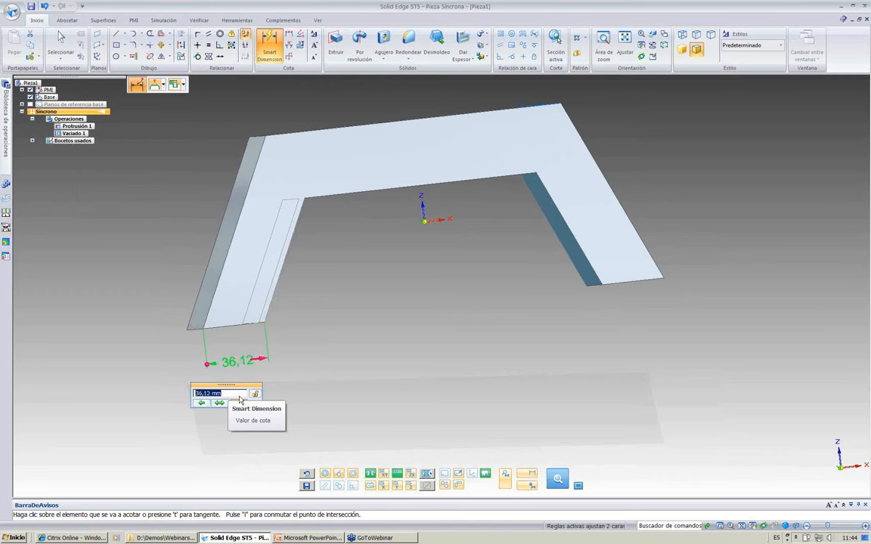
- Widen the left foot to 47.77 mm, first moving only the outer face, then both faces at once
left_click(201, 404)
scroll(217, 394, "up", 2)
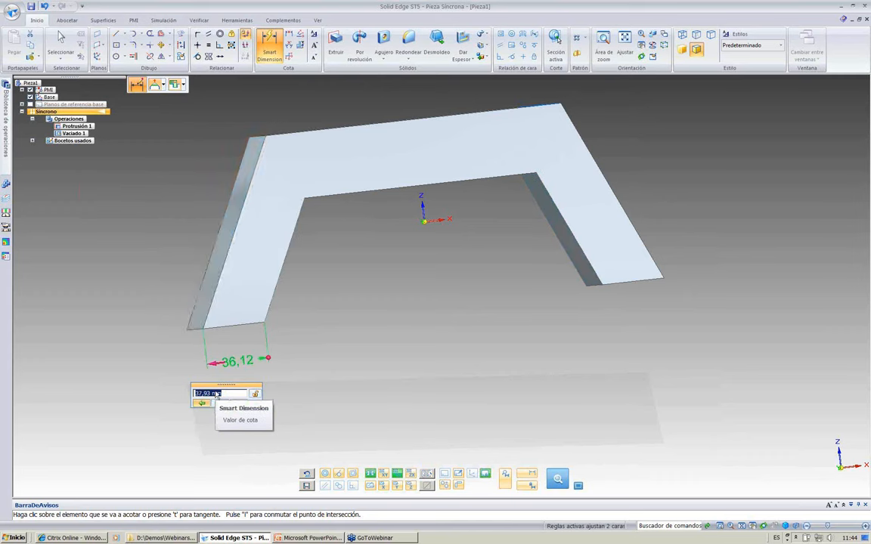
scroll(217, 393, "up", 1)
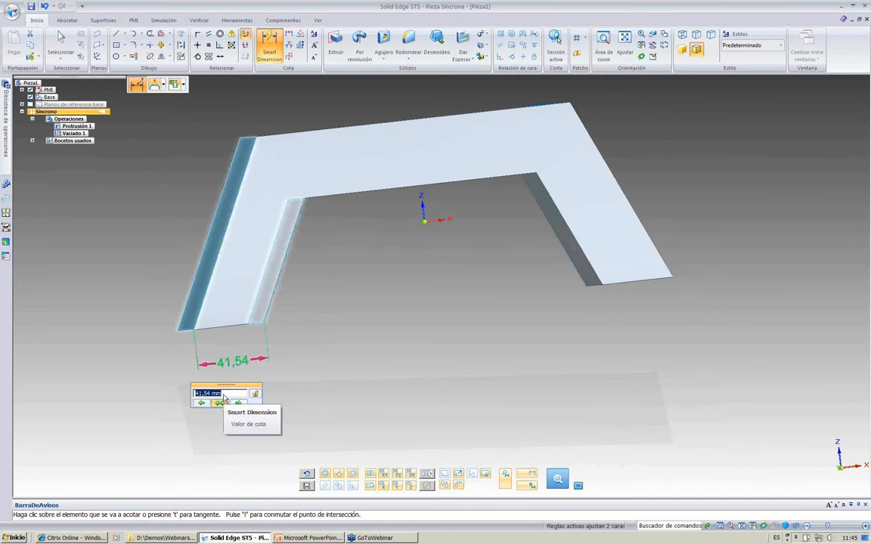
scroll(224, 398, "up", 2)
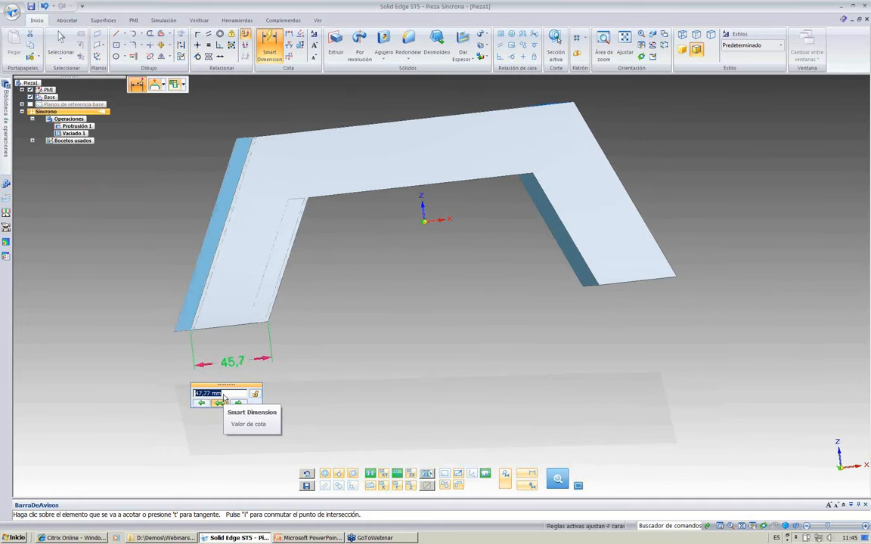
- Set the left foot's width to 50 mm, applied to both faces, and lock the dimension
type("5")
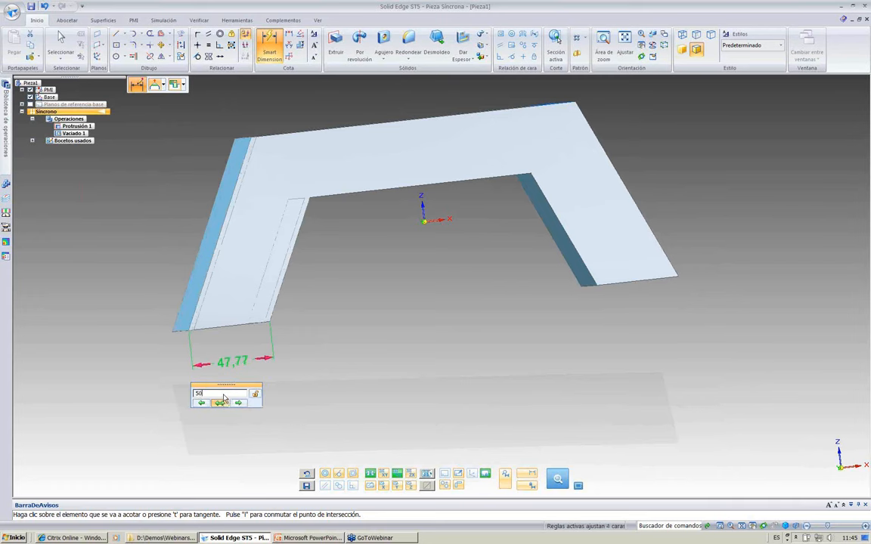
type("0")
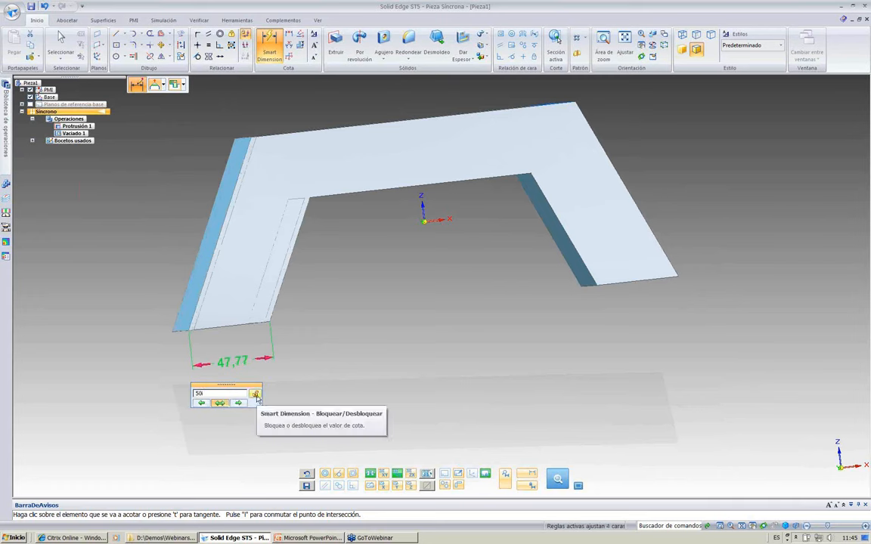
key("Return")
right_click(294, 376)
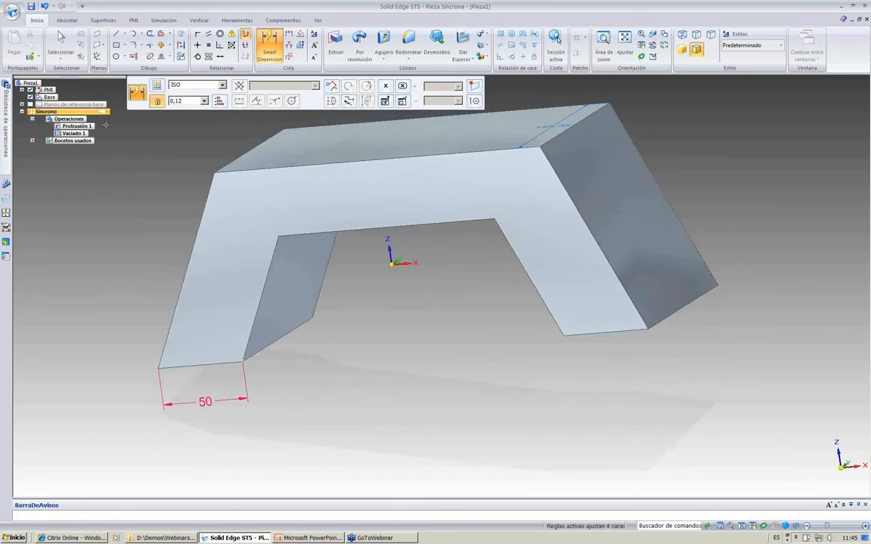
key("Escape")
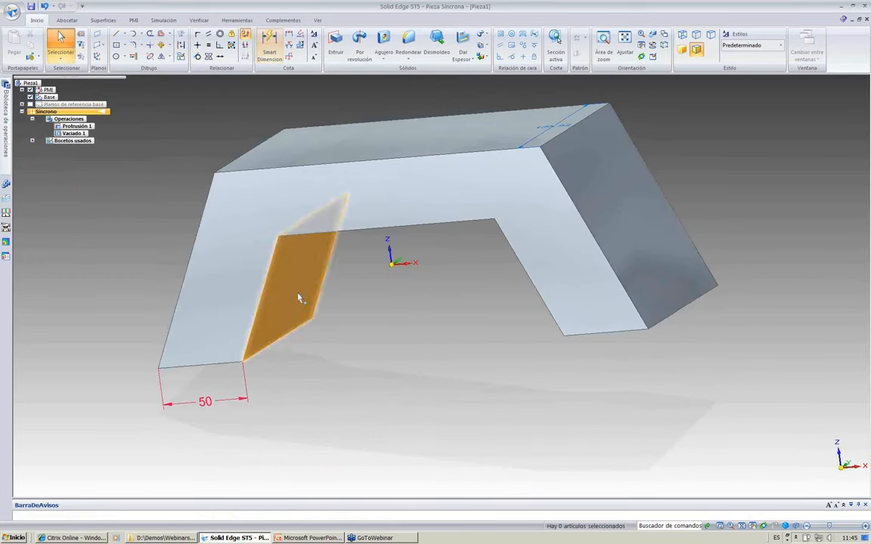
- Move the left leg's inner face sideways along X with the foot width locked
left_click(306, 297)
left_click(312, 297)
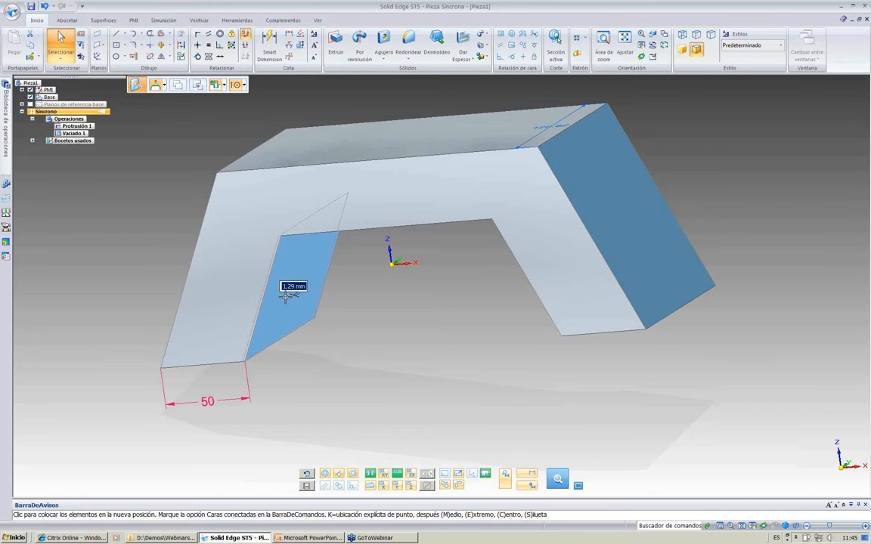
left_click(264, 296)
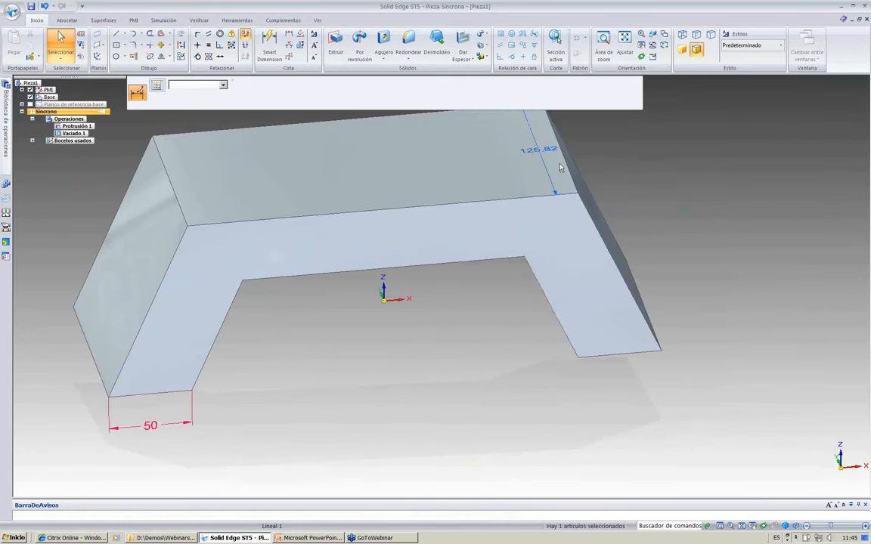
- Reposition the depth dimension beside the part's top face and increase the depth by moving the rear face backward
left_click(613, 155)
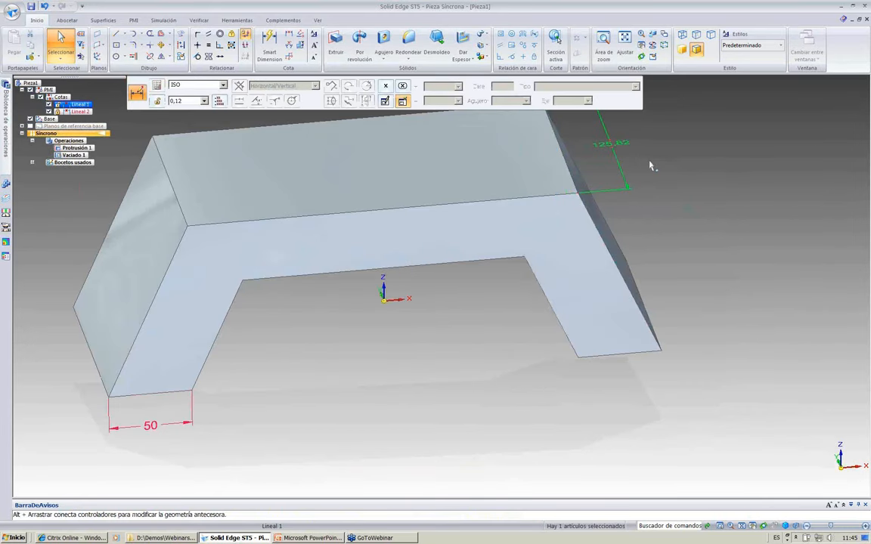
left_click(595, 191)
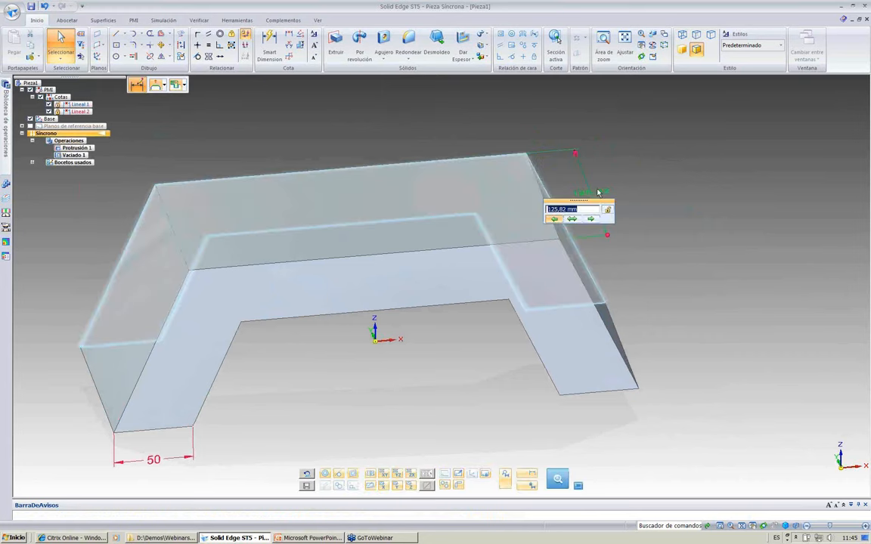
scroll(591, 211, "up", 5)
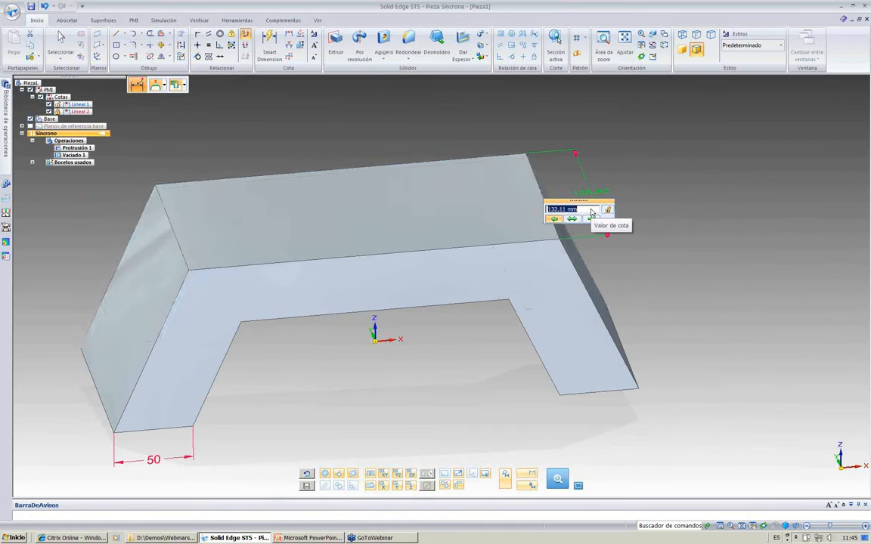
left_click(657, 191)
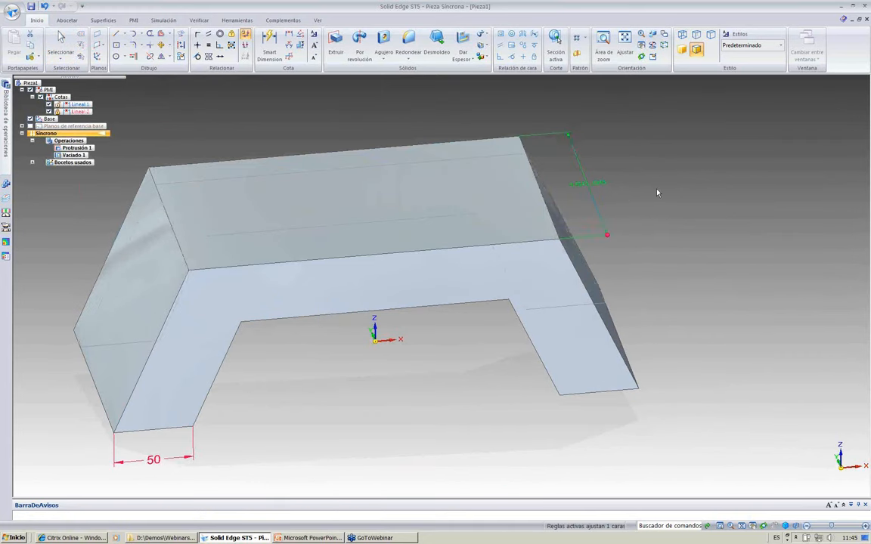
middle_click_drag(656, 191, 674, 170)
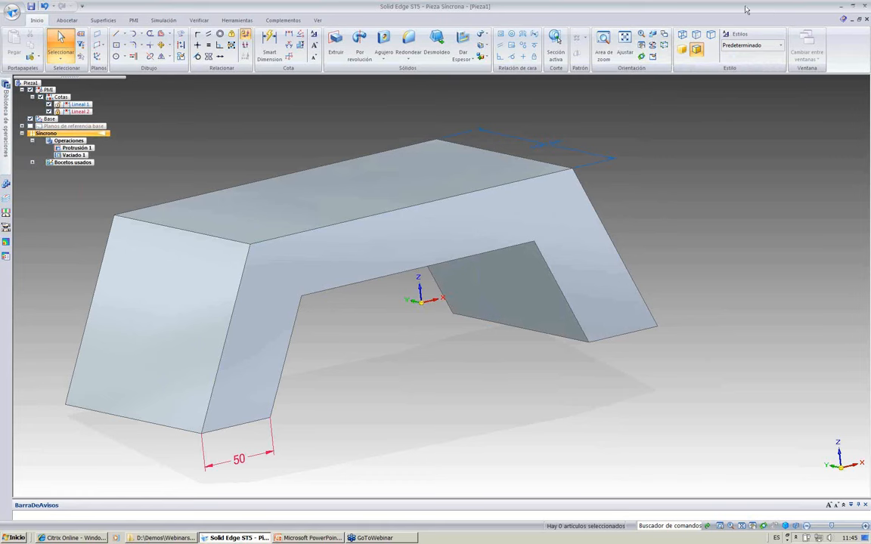
- Close the bridge part and create a new synchronous sheet metal document
left_click(861, 7)
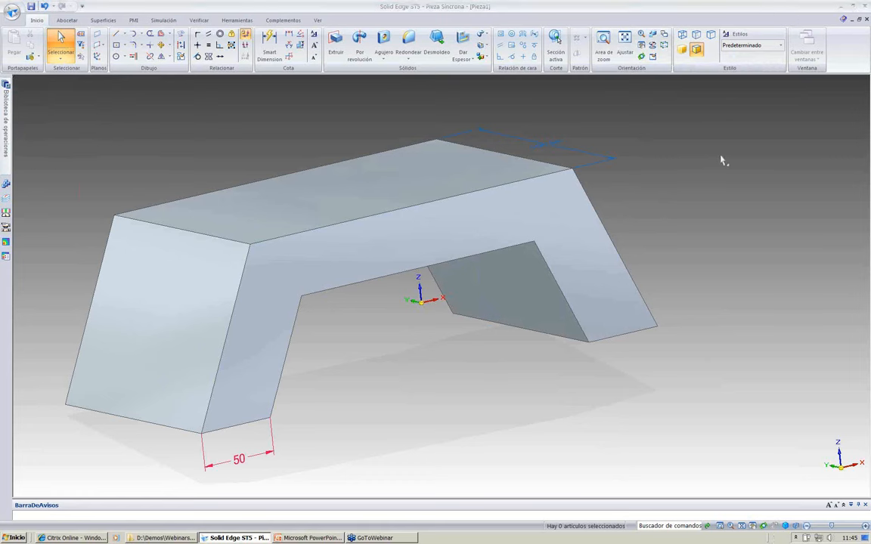
left_click(867, 20)
left_click(445, 306)
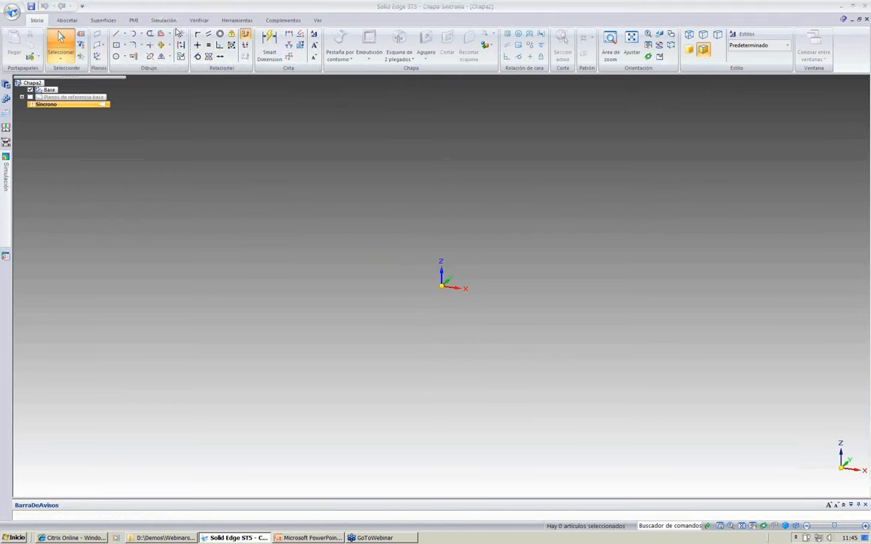
- Sketch a rectangle by centre on the horizontal base plane, centred on the origin
left_click(116, 45)
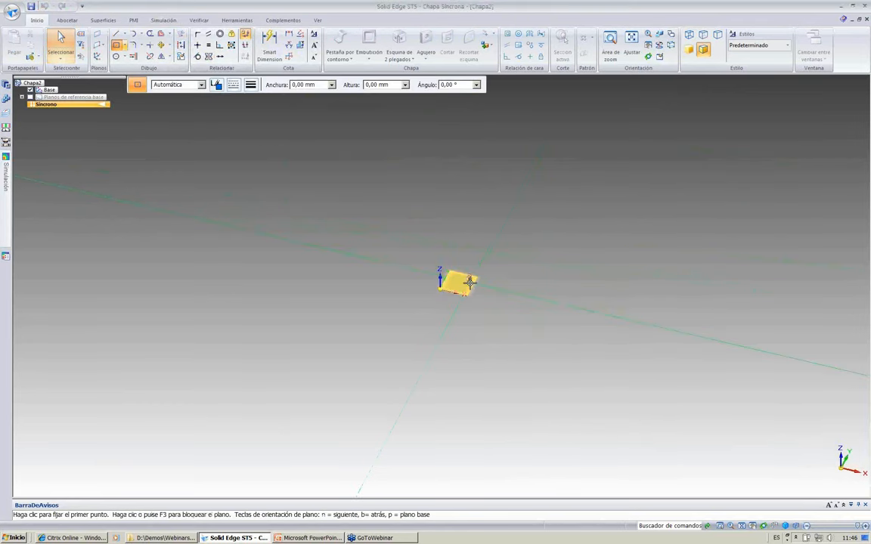
left_click(462, 288)
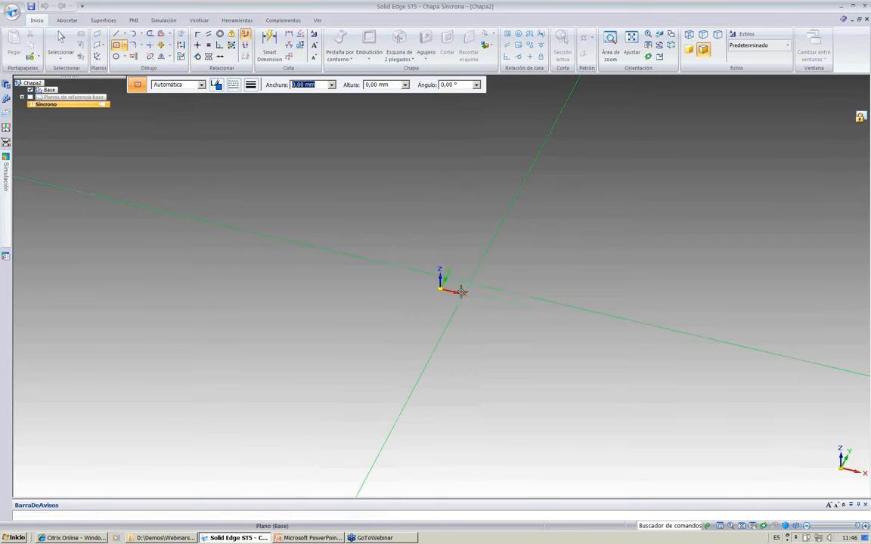
left_click(442, 289)
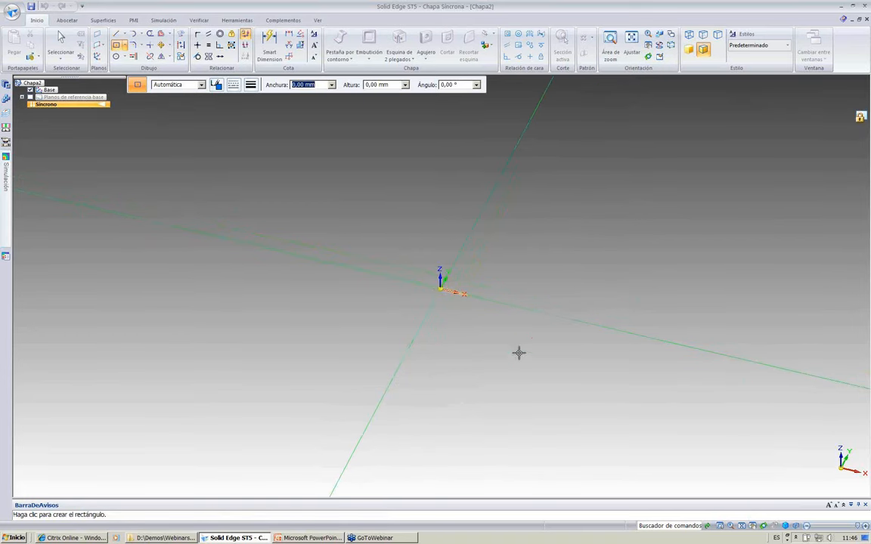
left_click(559, 392)
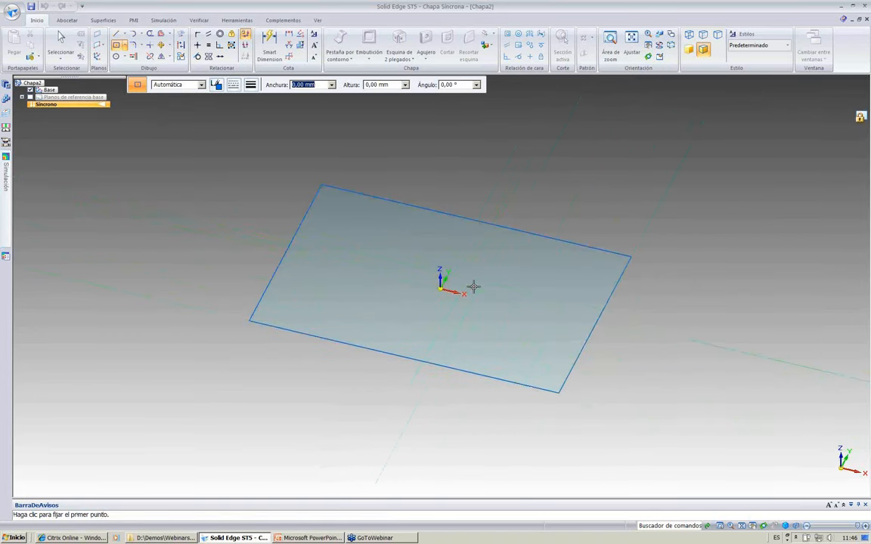
- Turn the rectangular region into a base sheet 3 mm thick
key("ctrl+m")
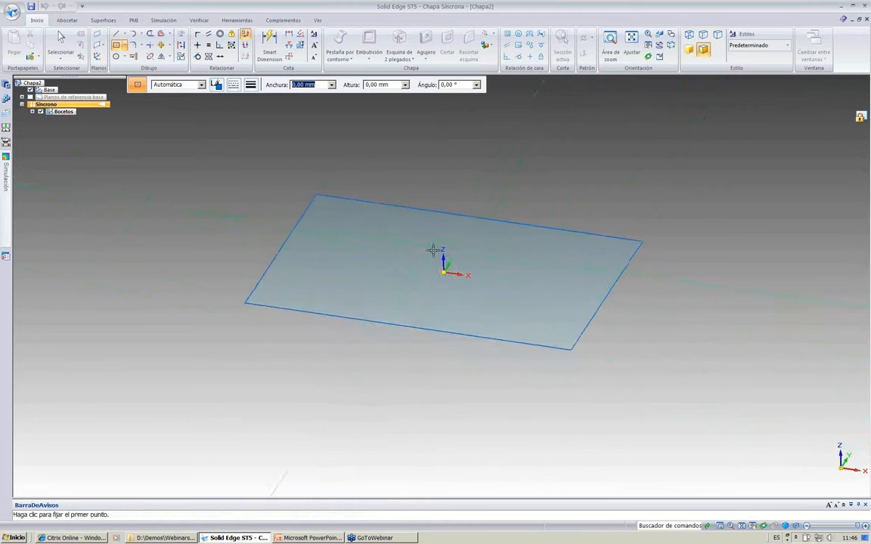
left_click(61, 41)
left_click(386, 262)
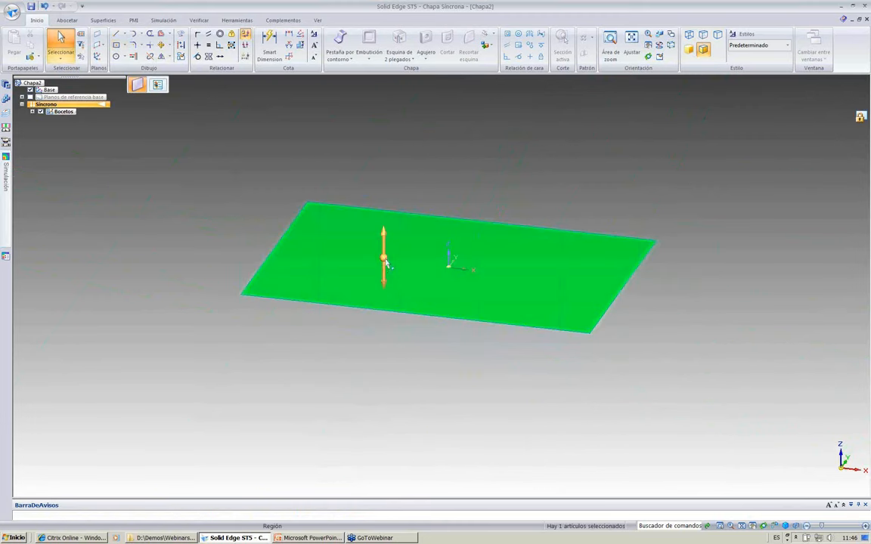
left_click(383, 236)
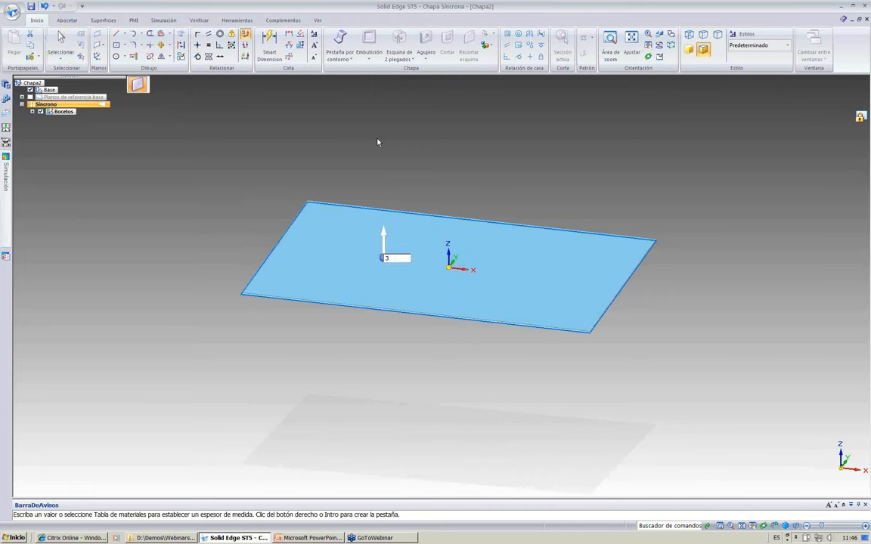
key("Return")
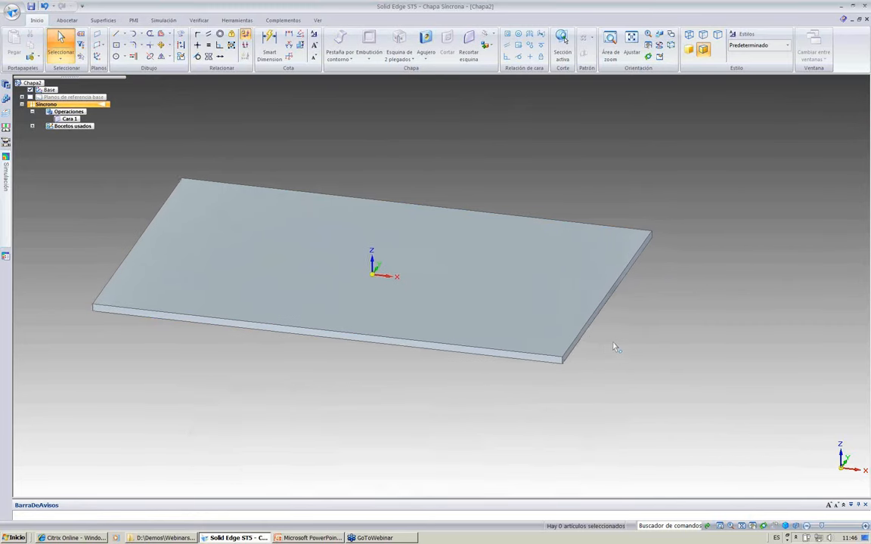
- Shorten the sheet by moving its right end face inward along X, with the opposite end following symmetrically
left_click(573, 331)
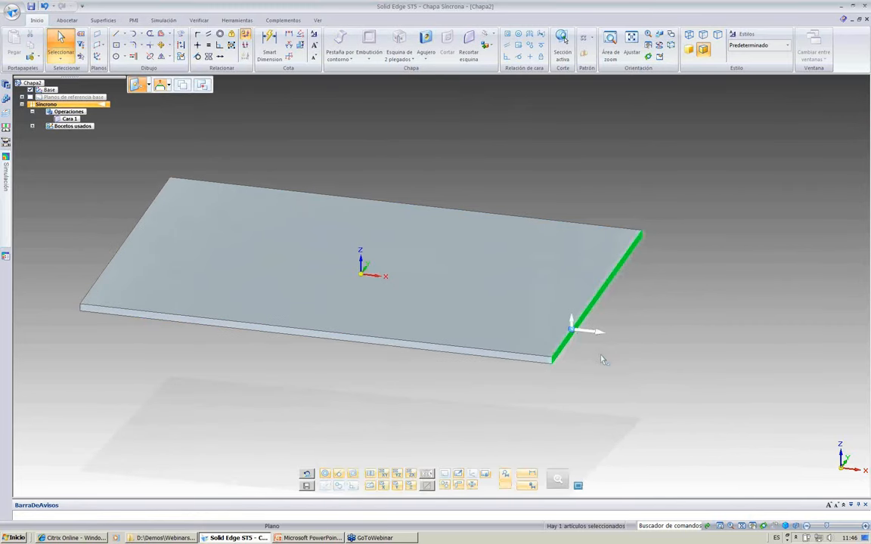
left_click(583, 333)
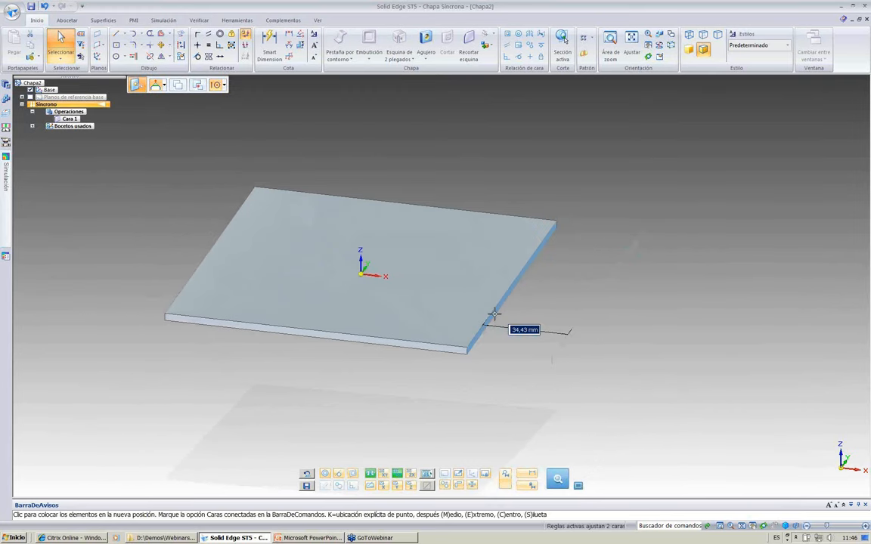
left_click(474, 308)
key("Escape")
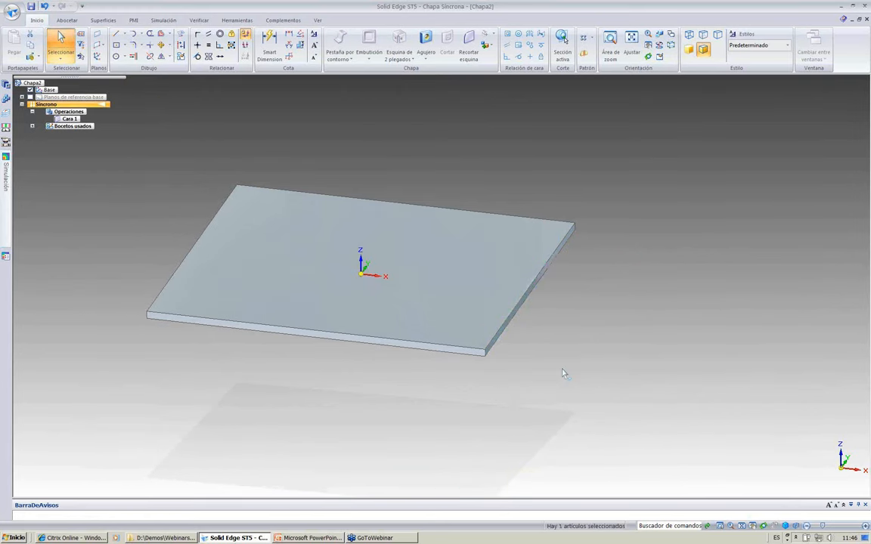
- Add a downward 90° flange about 46 mm long along the sheet's edge on the positive X side
left_click(525, 323)
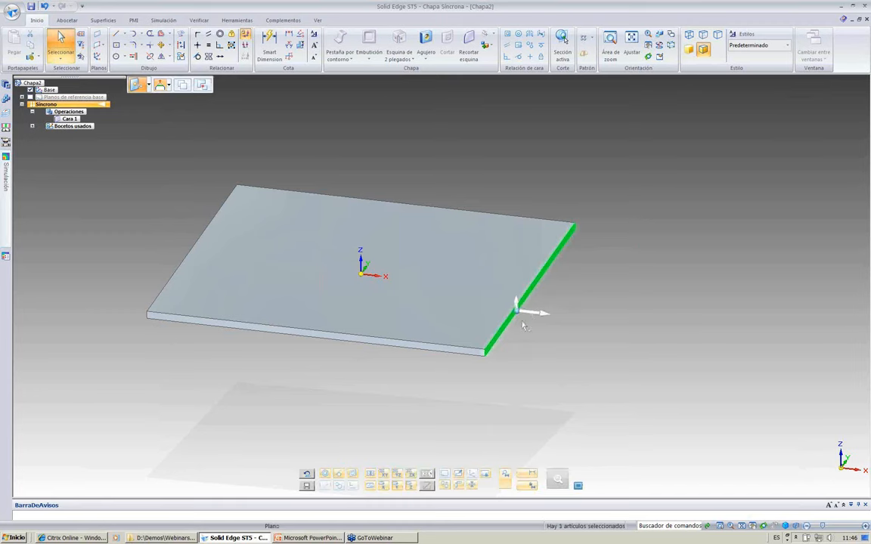
left_click(520, 311)
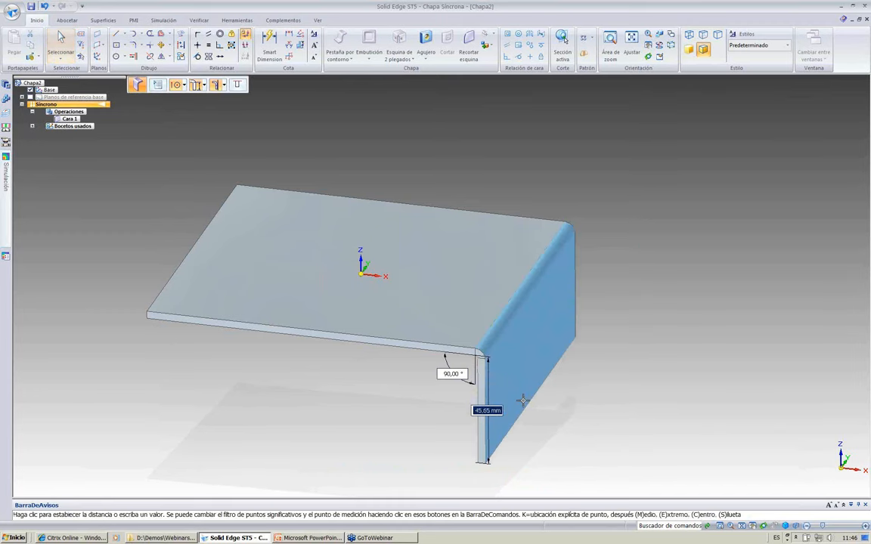
left_click(523, 401)
key("ctrl+m")
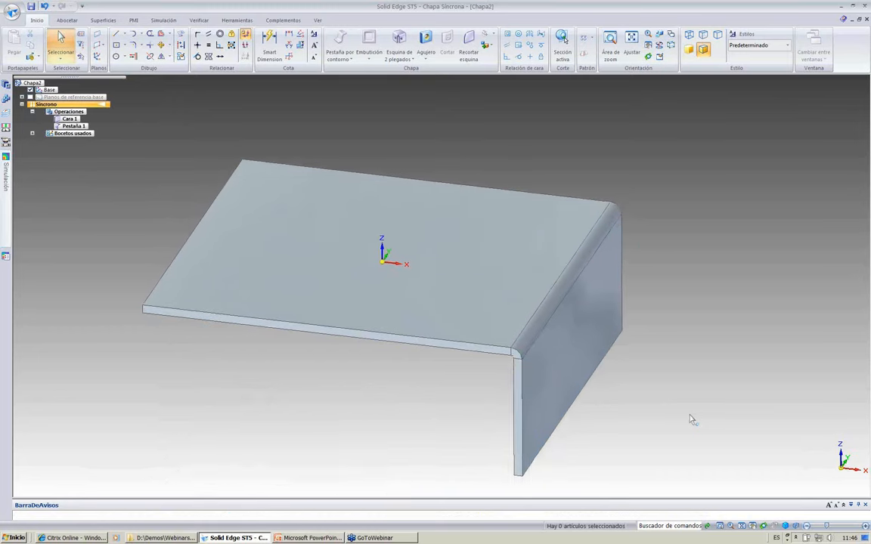
- Add an upward 90° flange along the sheet's long front edge, adjoining the downward flange
left_click(454, 345)
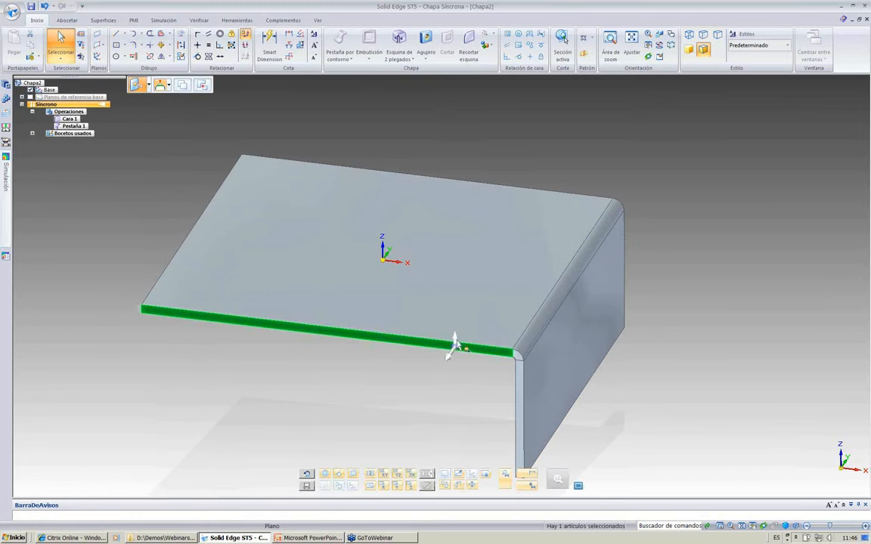
left_click(454, 341)
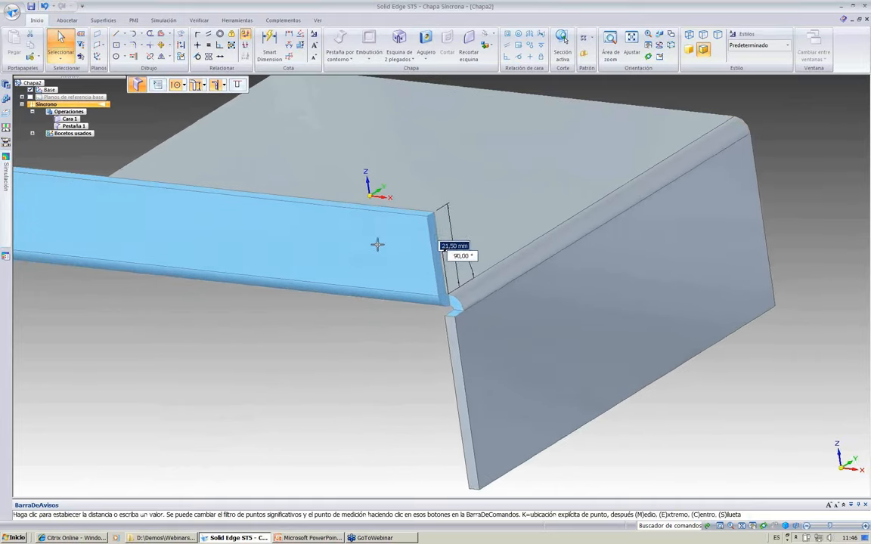
left_click(336, 138)
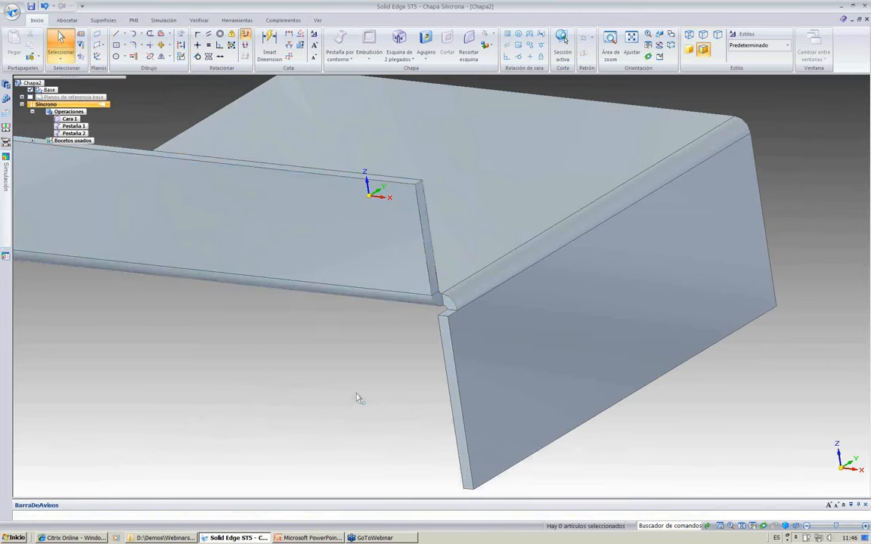
- Move the upward flange's outer face outward about 3 mm
scroll(355, 399, "up", 5)
scroll(327, 406, "down", 5)
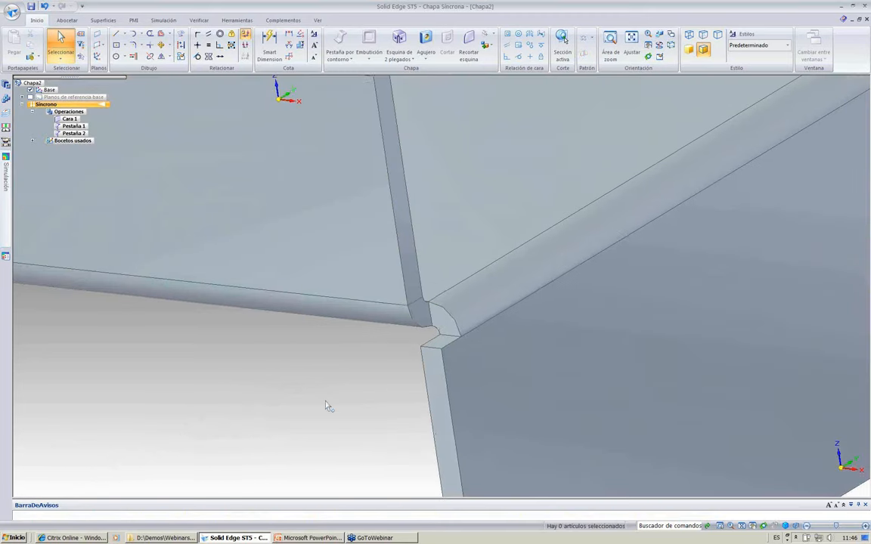
scroll(323, 409, "down", 3)
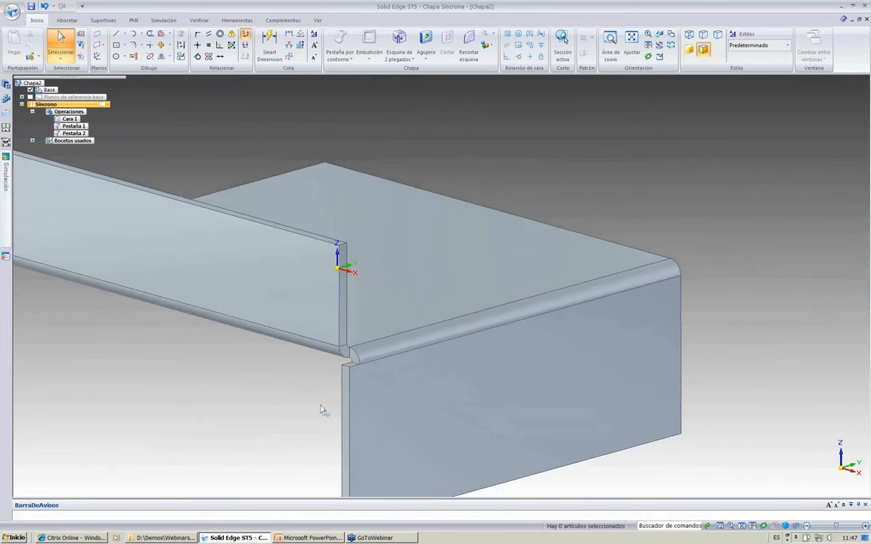
scroll(321, 409, "down", 4)
left_click(243, 276)
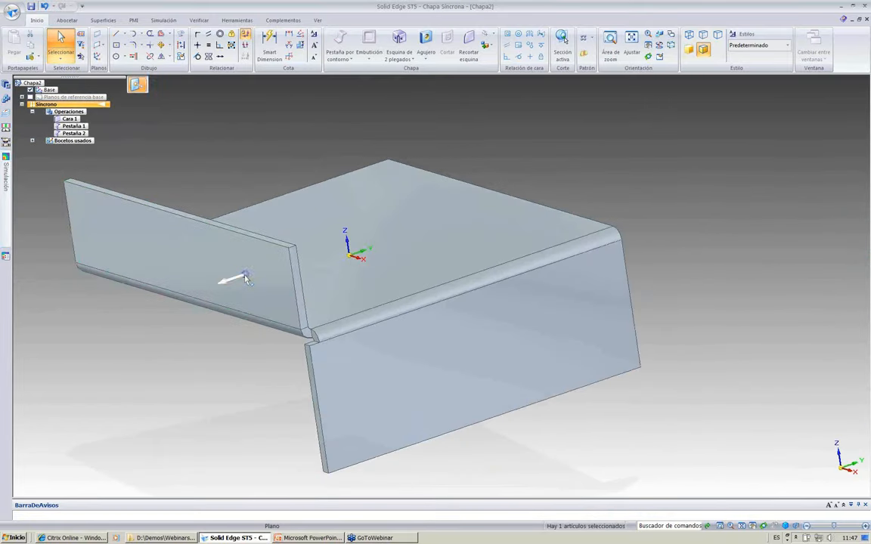
left_click(245, 279)
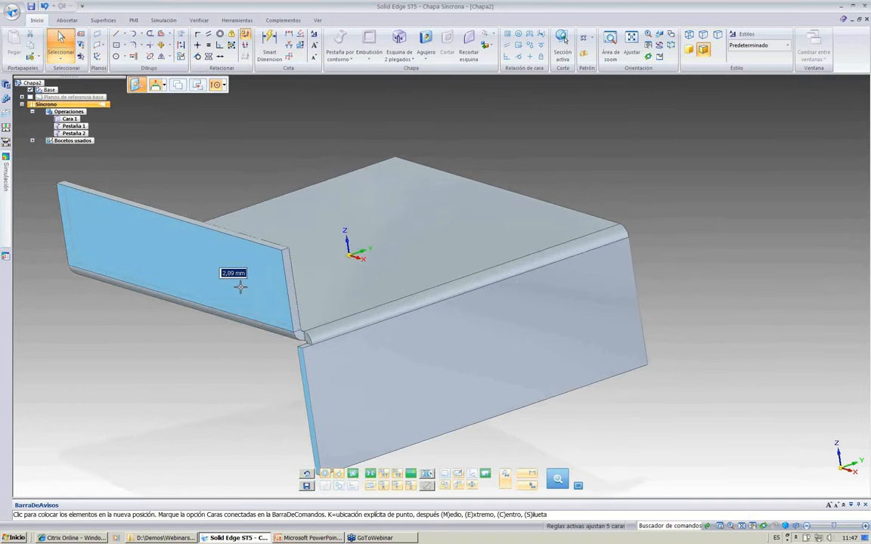
left_click(241, 289)
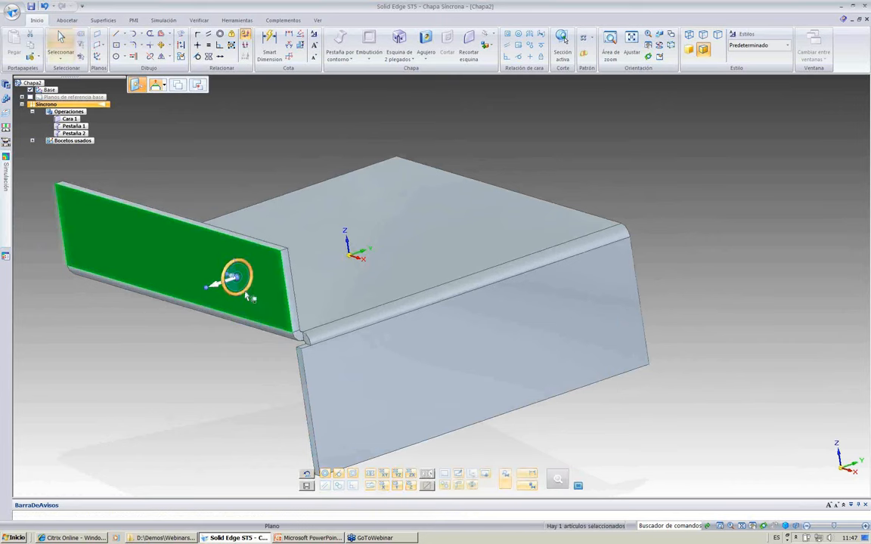
- Try to tilt the upward flange outward by rotating its outer face about an axis near the bend
left_click_drag(236, 277, 243, 311)
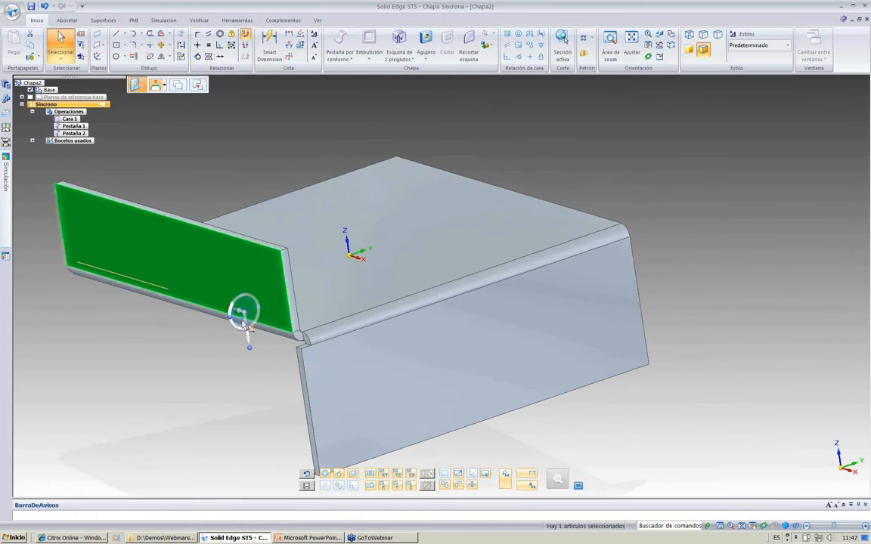
left_click(245, 325)
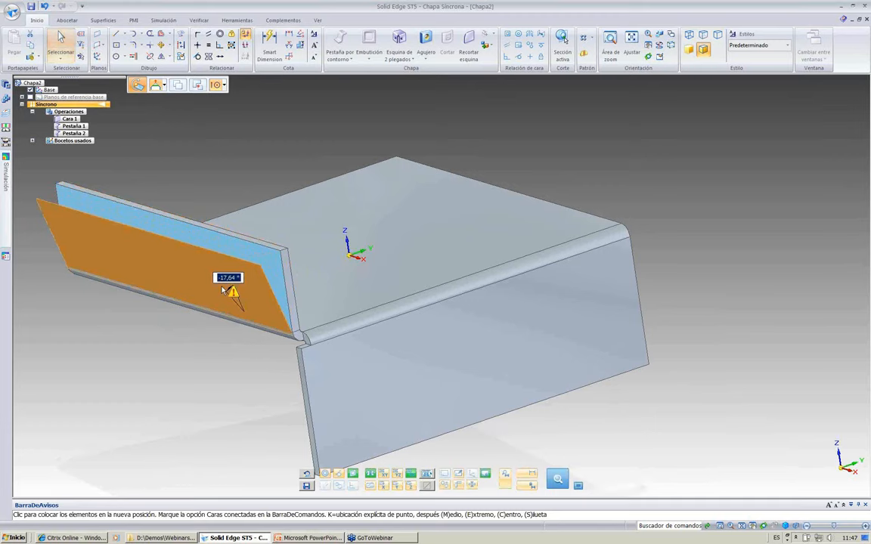
left_click(224, 290)
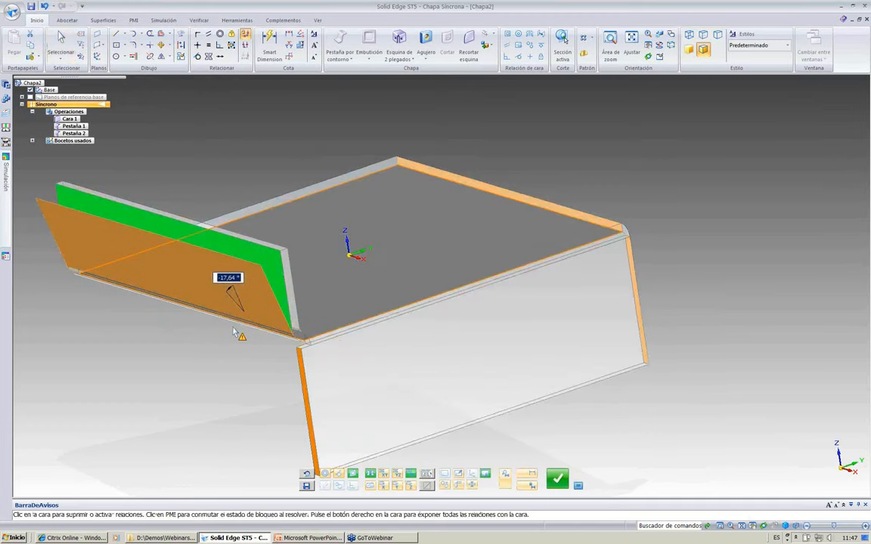
key("Return")
left_click(242, 311)
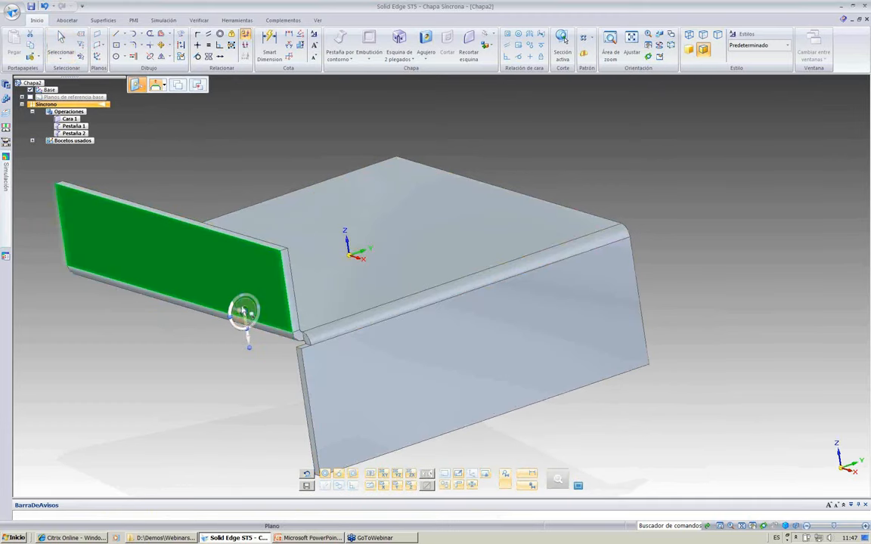
left_click(255, 322)
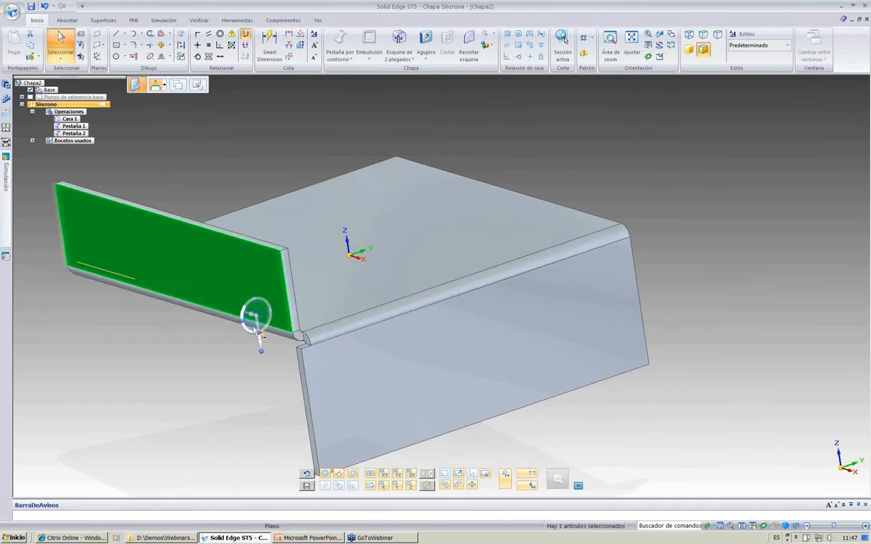
mouse_move(257, 325)
left_mouse_down()
mouse_move(300, 342)
mouse_move(300, 315)
mouse_move(302, 326)
mouse_move(252, 330)
mouse_move(264, 341)
left_mouse_up()
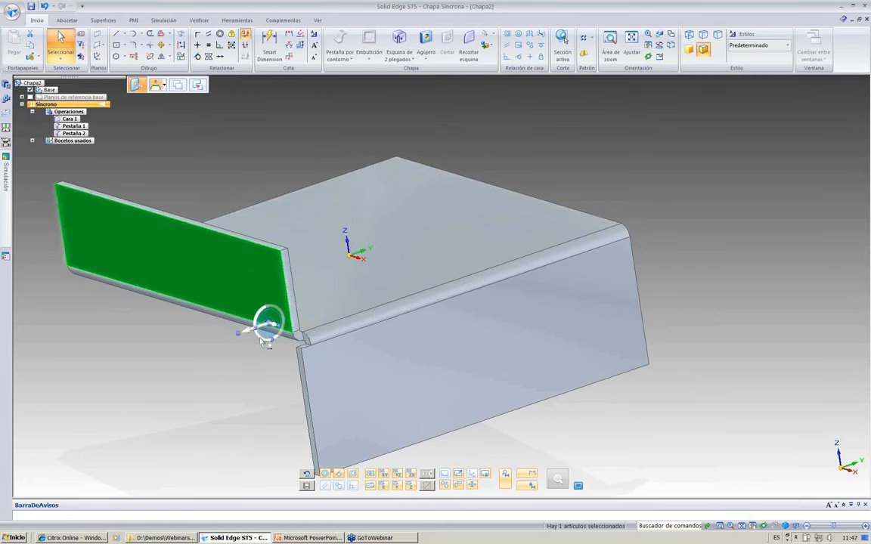
left_click(264, 339)
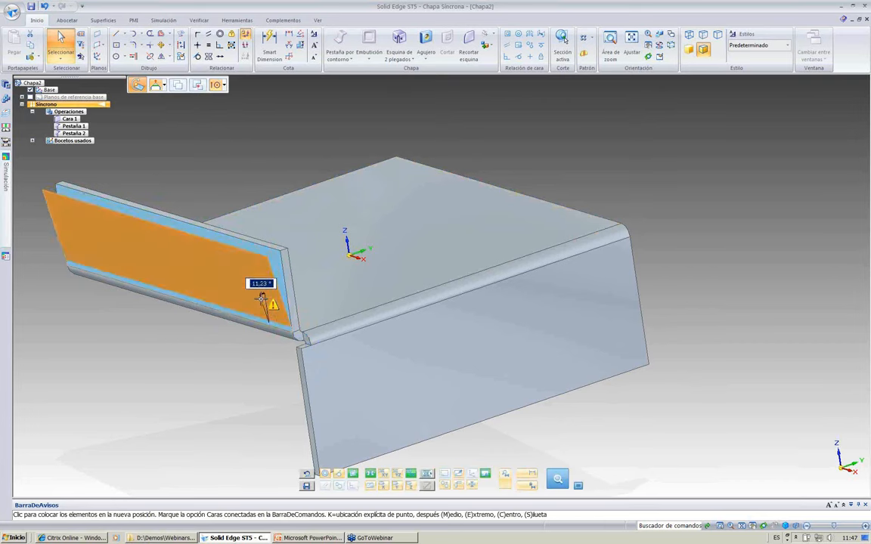
key("Escape")
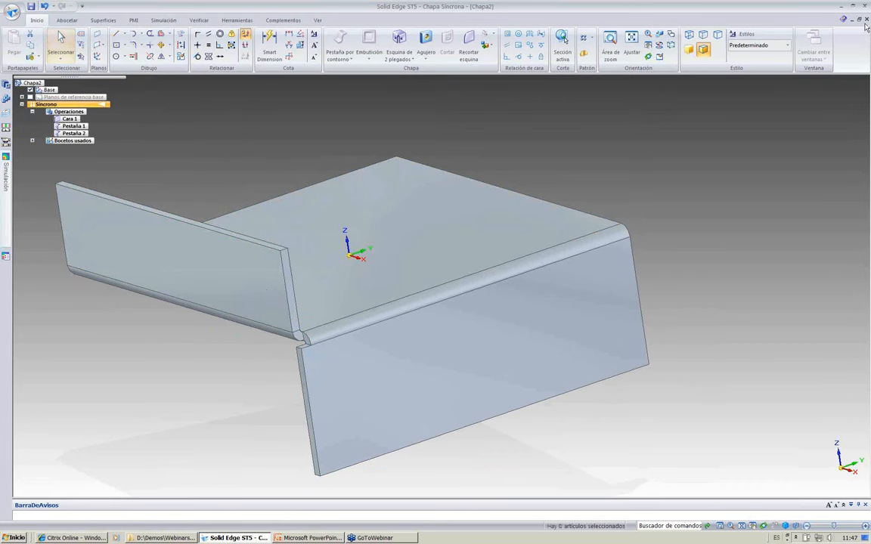
- Close the sheet metal document without saving and open the assembly 01d-Vise.asm from the webinar demo folder
left_click(860, 8)
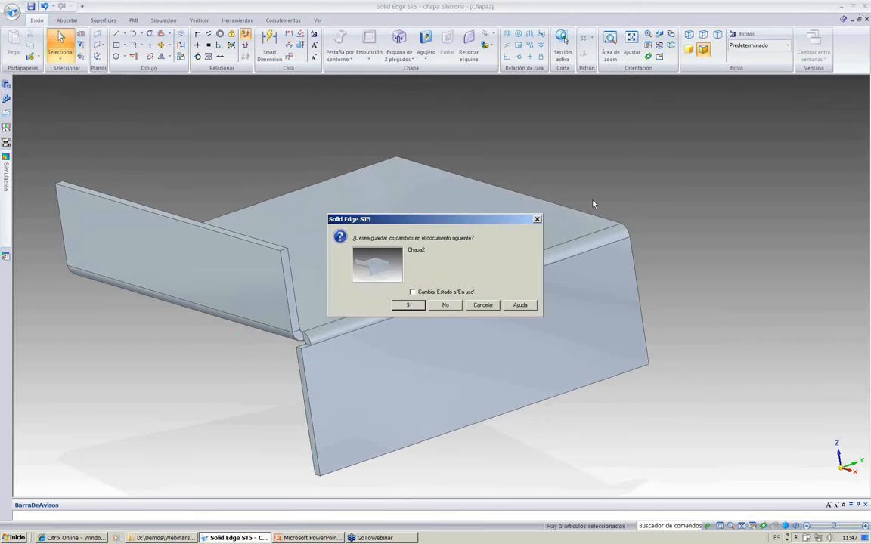
left_click(456, 311)
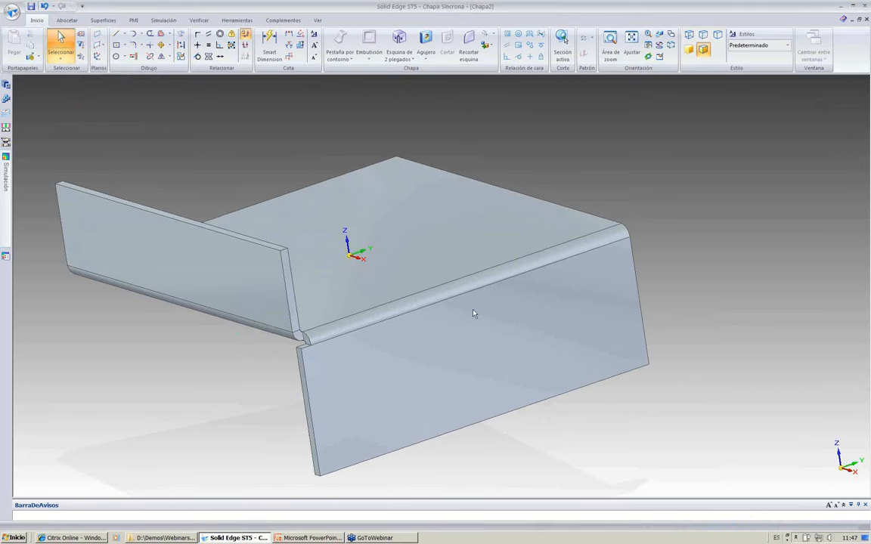
key("alt+Tab")
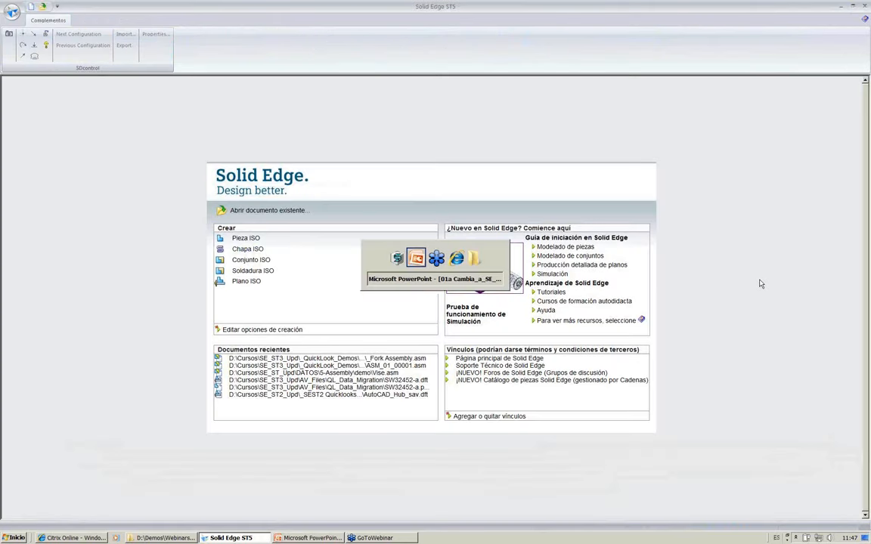
key("alt+Tab")
key("alt+Tab")
key("alt+Tab")
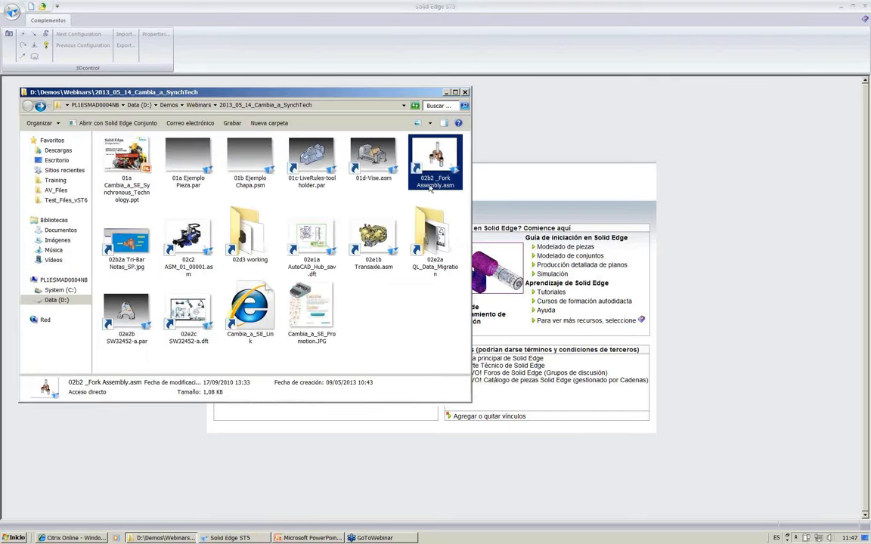
left_click(372, 156)
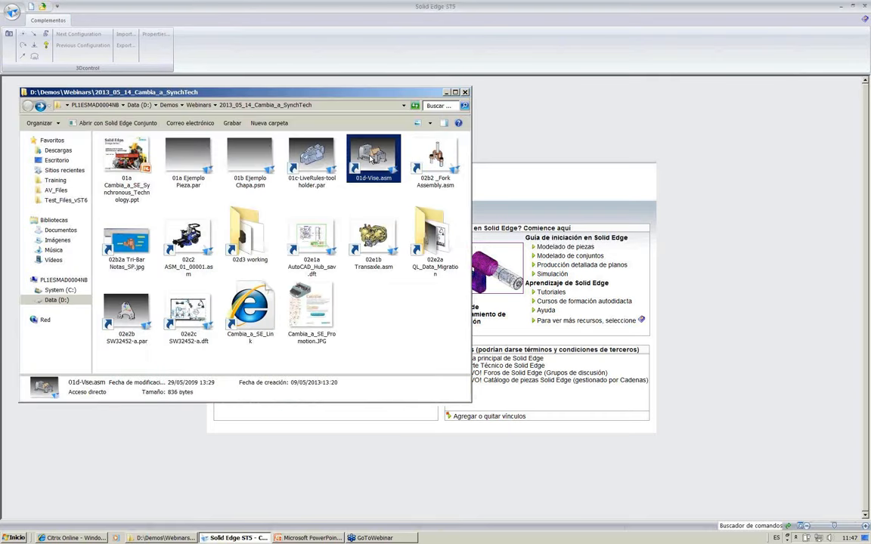
double_click(370, 158)
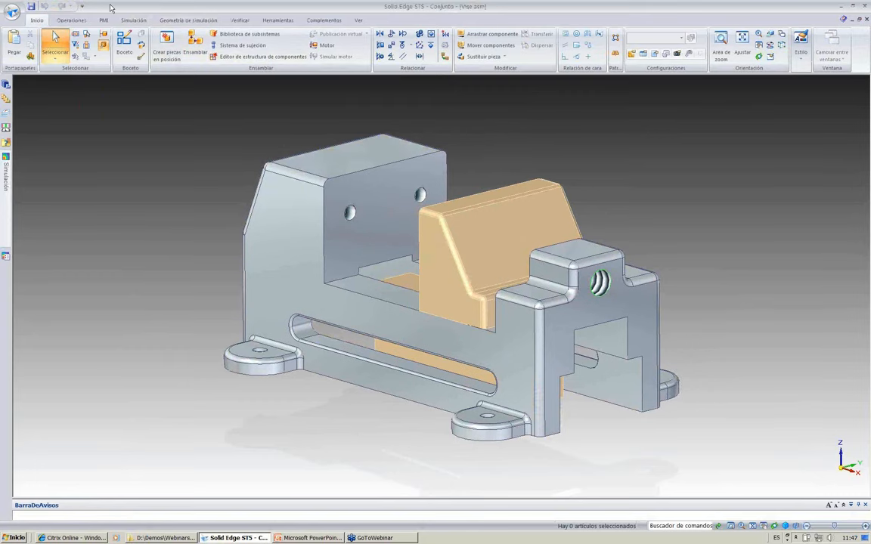
- Examine the assembly's components by selecting the vise base and the vise block in turn
middle_click_drag(176, 160, 293, 233)
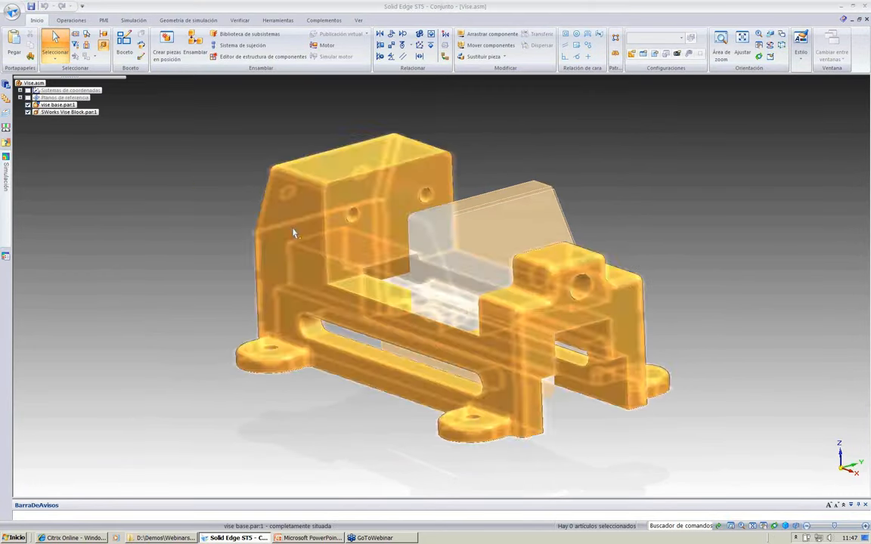
left_click(293, 230)
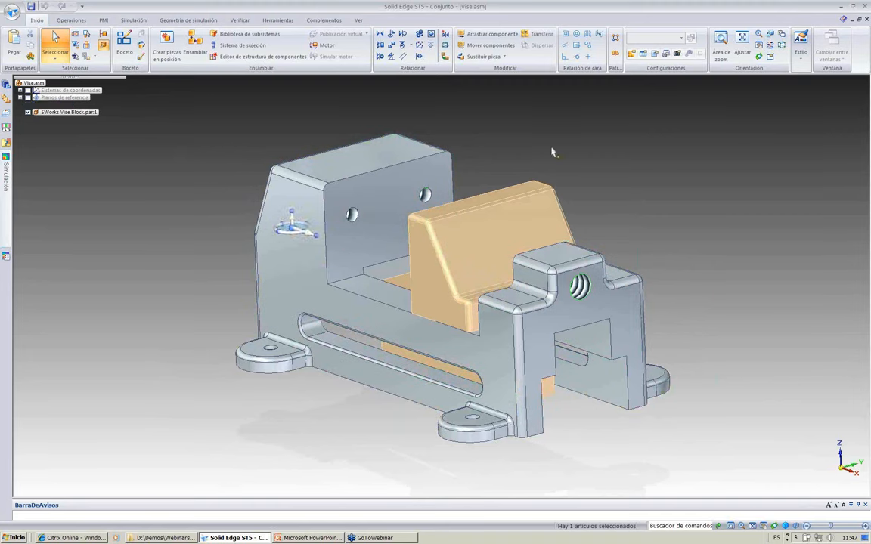
left_click(538, 206)
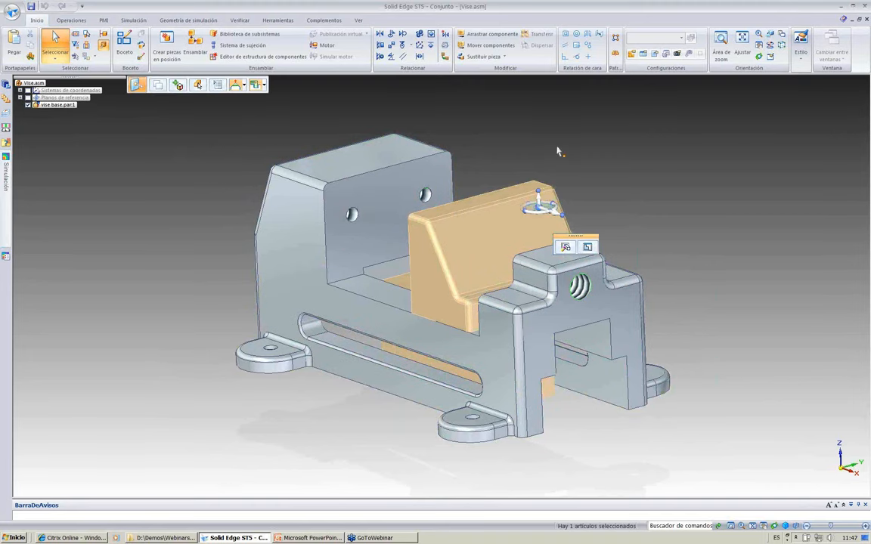
key("Escape")
- Lengthen the vise base's mounting lugs by moving one rounded end outward about 37 mm, with the lugs on both sides following symmetrically
middle_click_drag(195, 169, 195, 163)
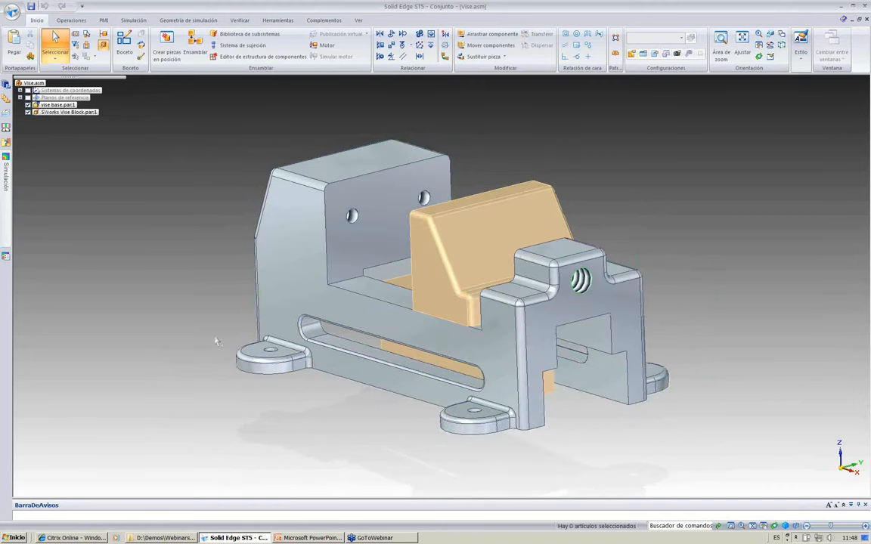
middle_click_drag(241, 379, 249, 389)
left_click(263, 367)
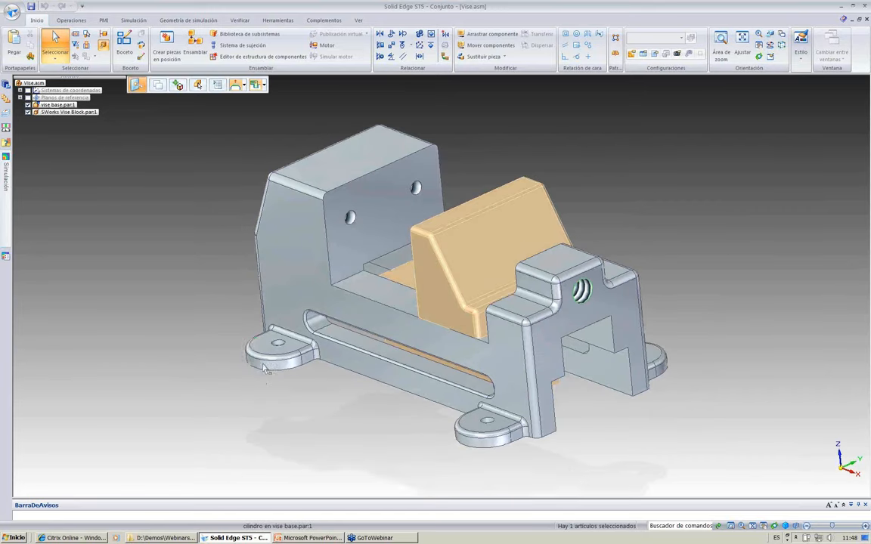
left_click(296, 340)
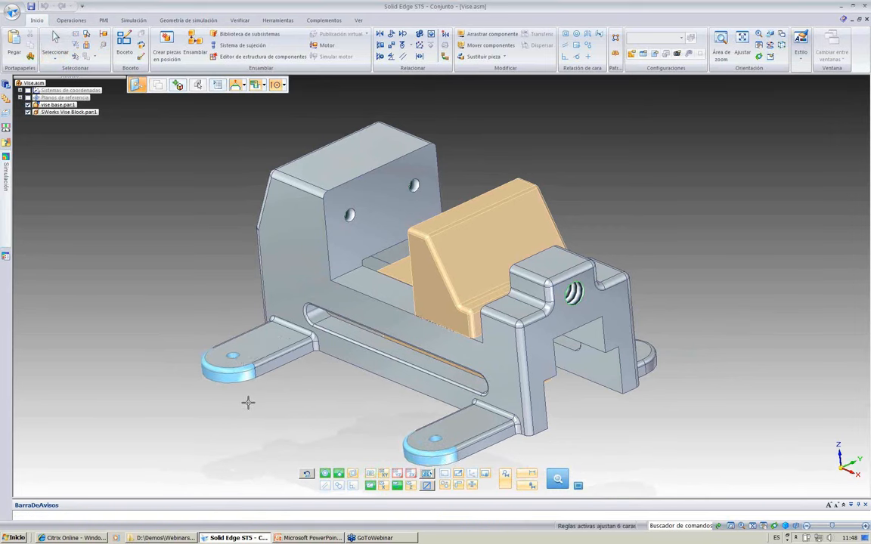
left_click(253, 401)
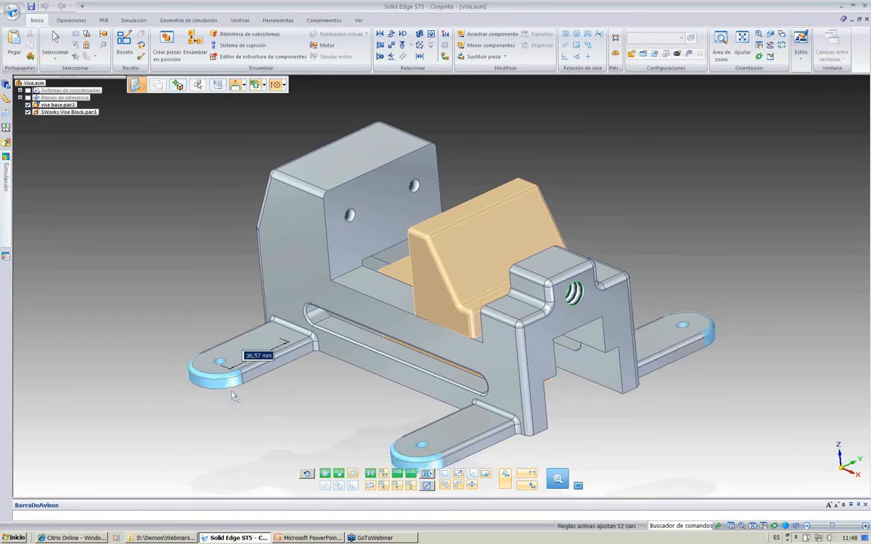
left_click(235, 397)
left_click(56, 43)
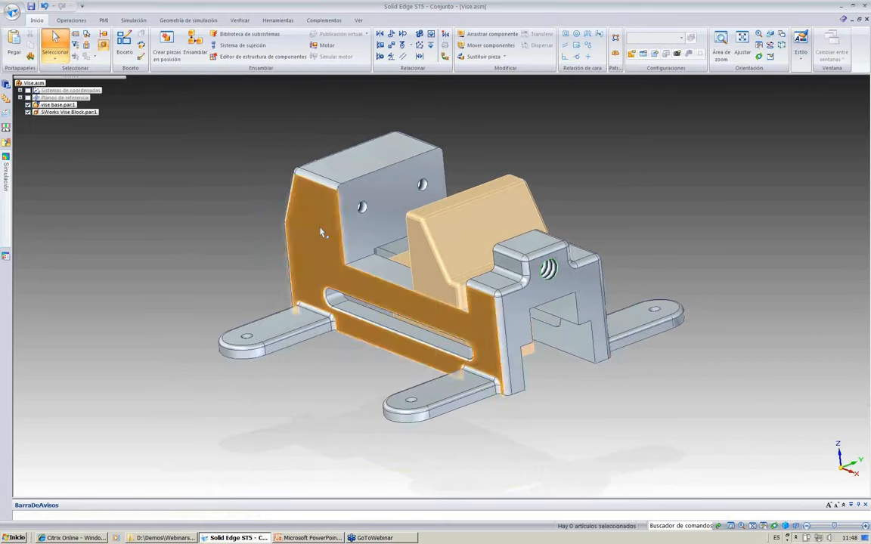
left_click(319, 227)
left_click(319, 226)
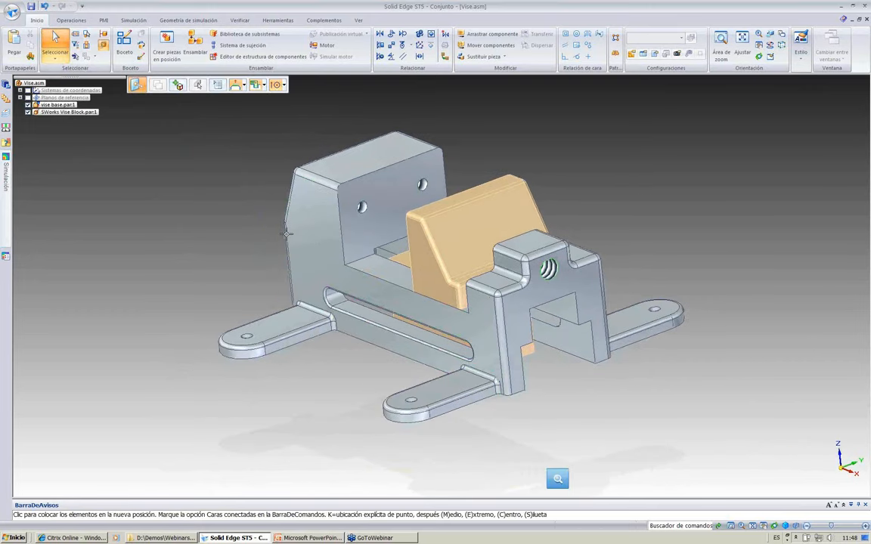
key("Escape")
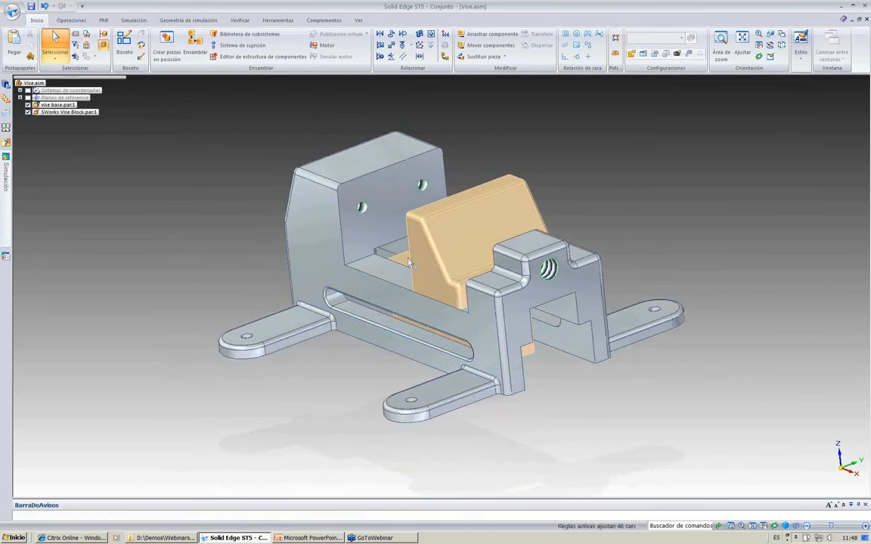
- Try to widen the vise block by moving its side face outward about 25 mm
left_click(432, 263)
left_click(412, 273)
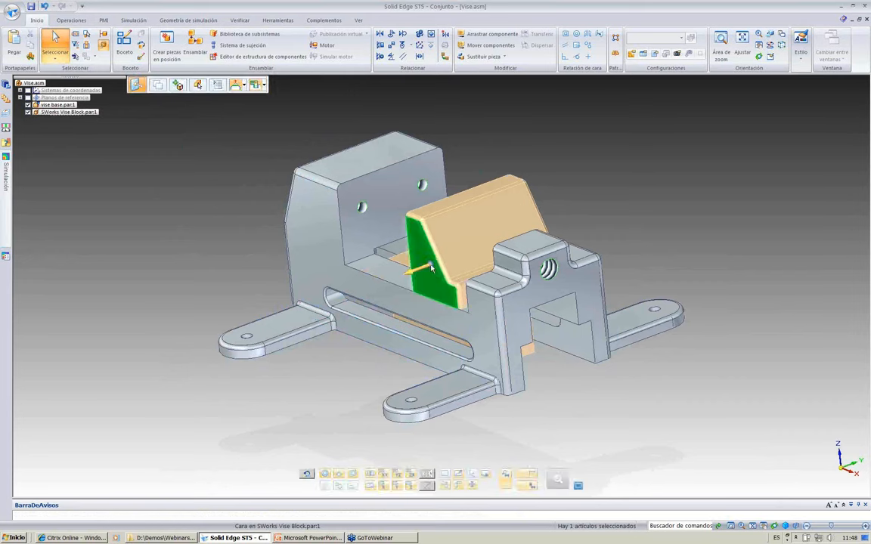
key("Escape")
left_click(410, 276)
left_click(395, 248)
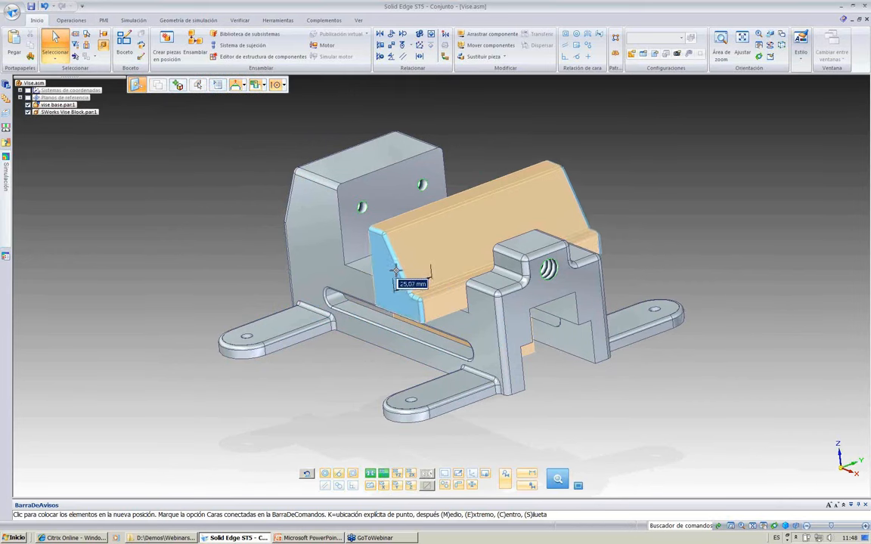
left_click(400, 266)
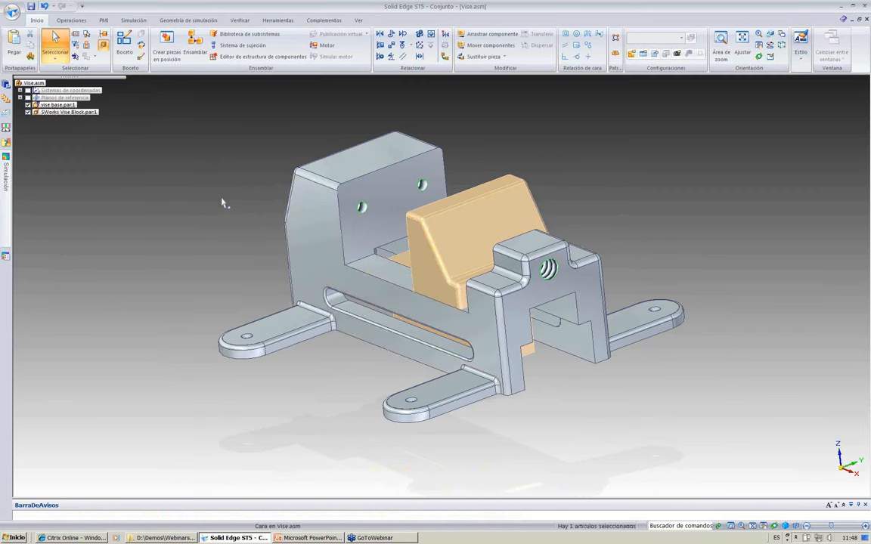
- Select the vise base's slotted side face and use the Selection Manager to add the vise block's coplanar side face
left_click(302, 257)
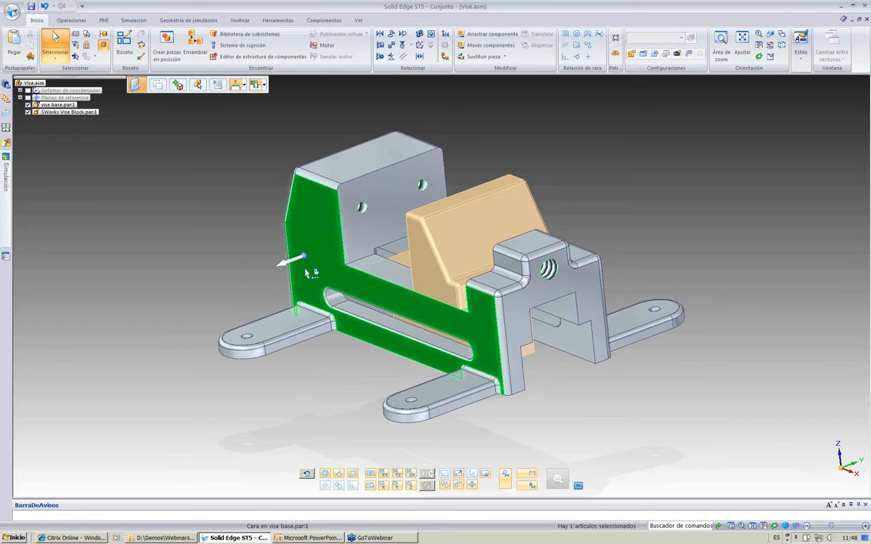
key("space")
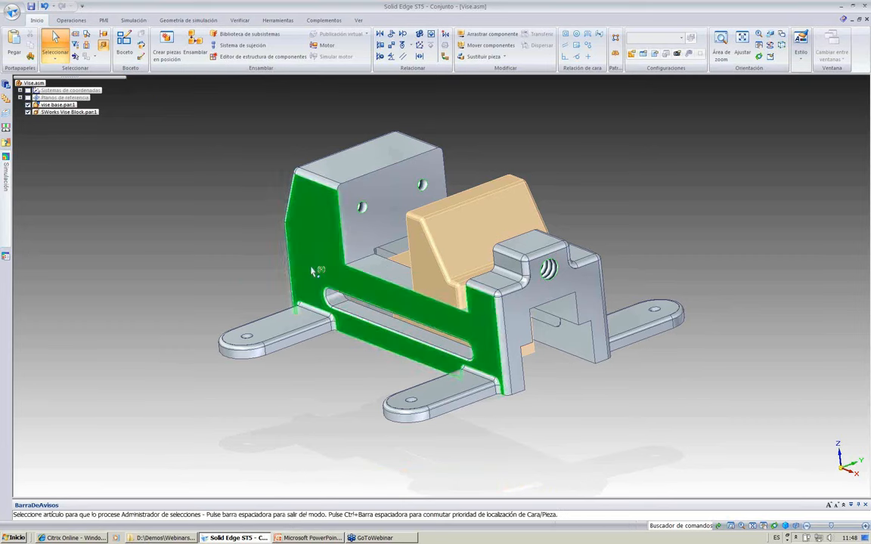
left_click(305, 168)
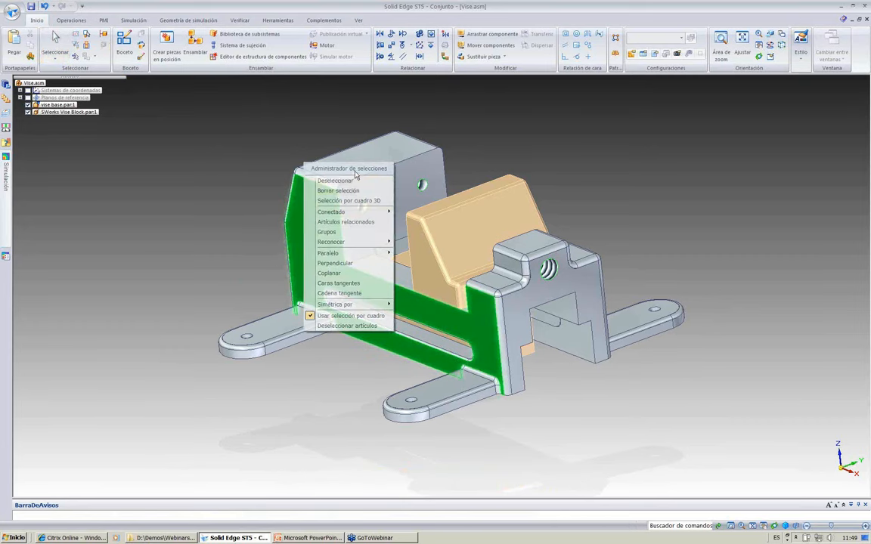
mouse_move(354, 212)
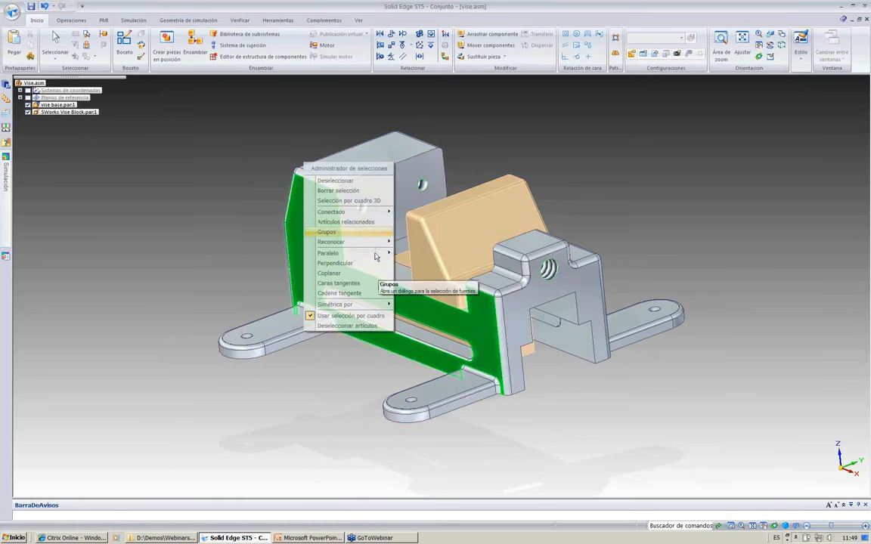
left_click(370, 280)
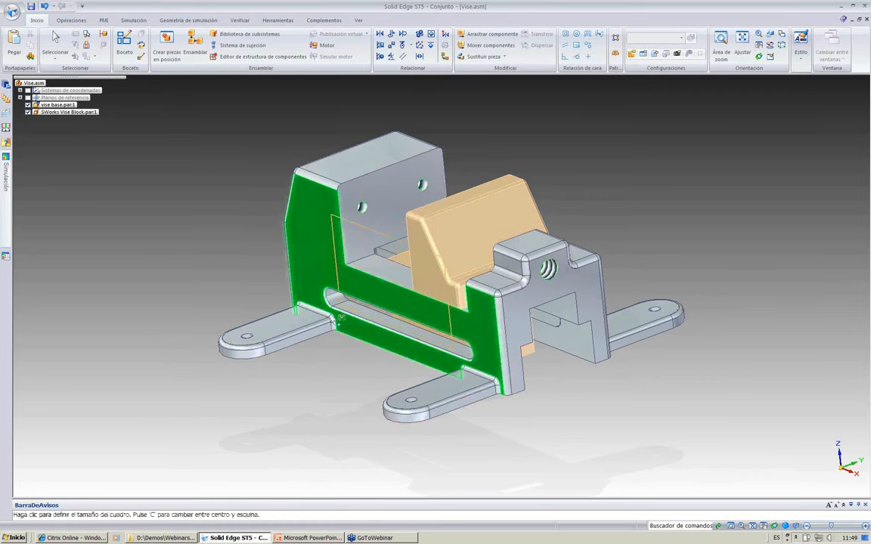
left_click(234, 365)
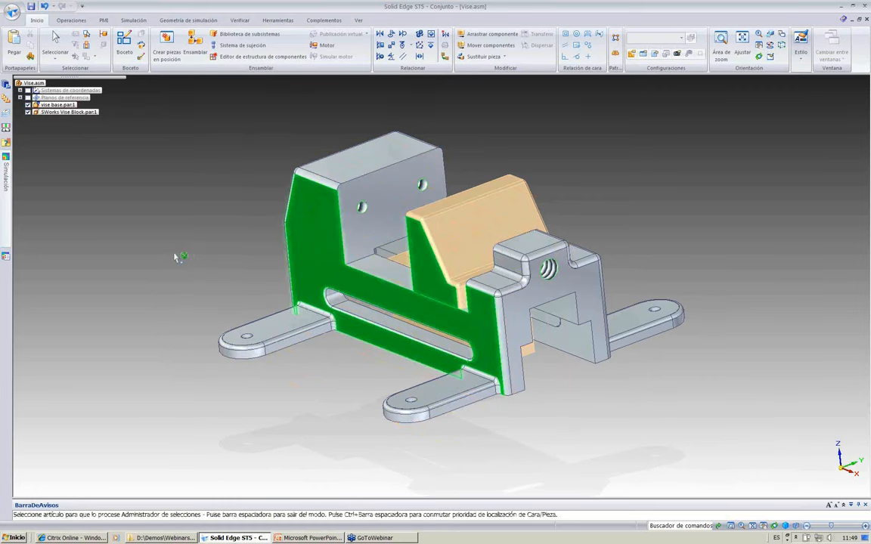
key("space")
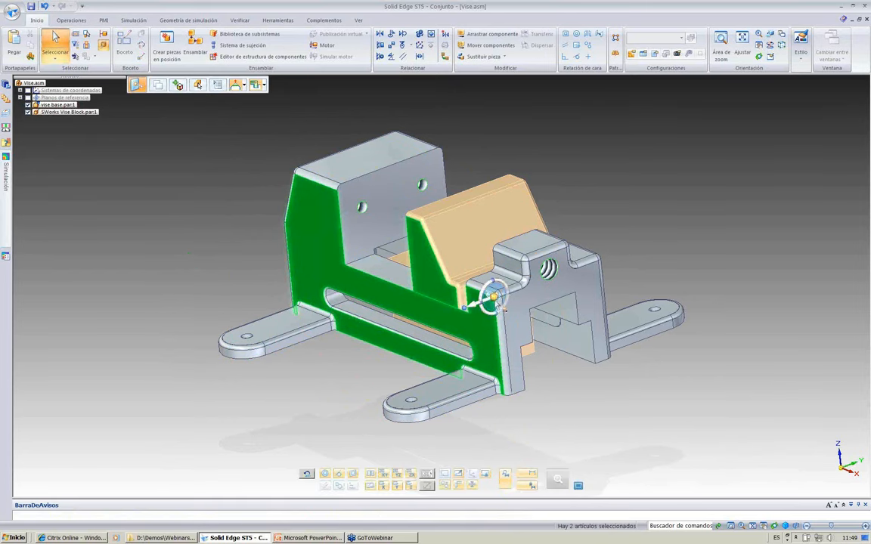
- Widen the vise base and vise block together by moving the selected coplanar side faces outward from an origin on the base's side face
left_click_drag(499, 306, 309, 257)
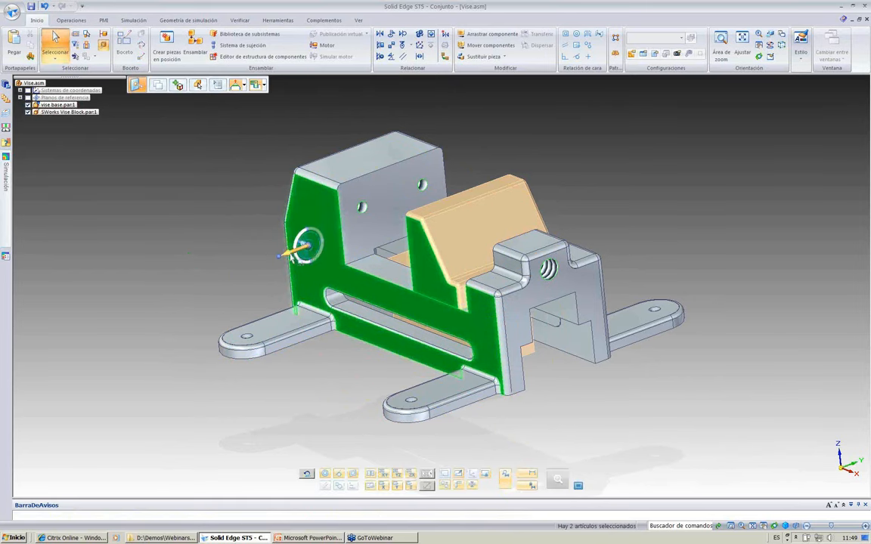
left_click(301, 248)
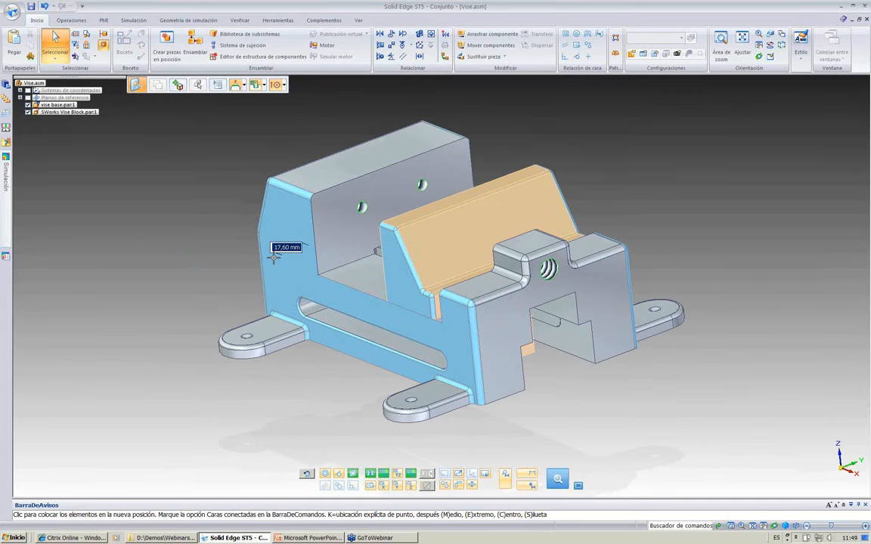
left_click(266, 239)
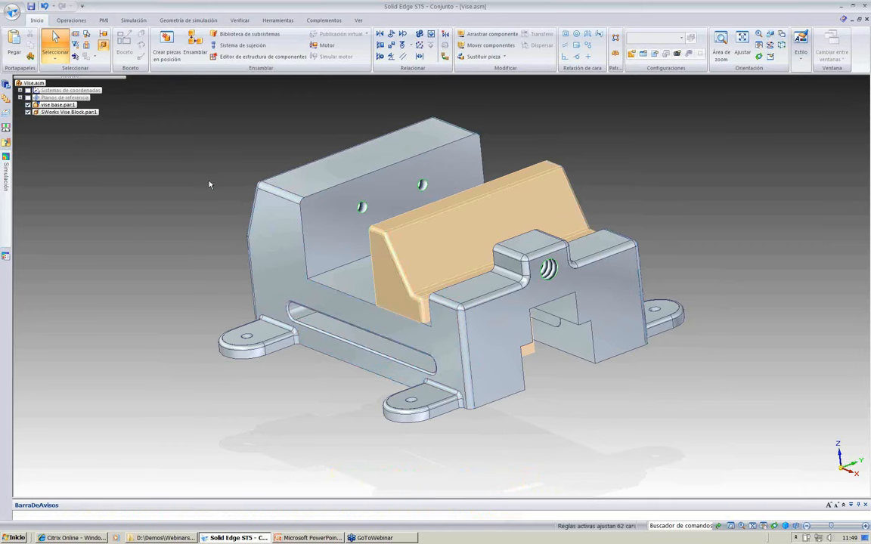
left_click(181, 142)
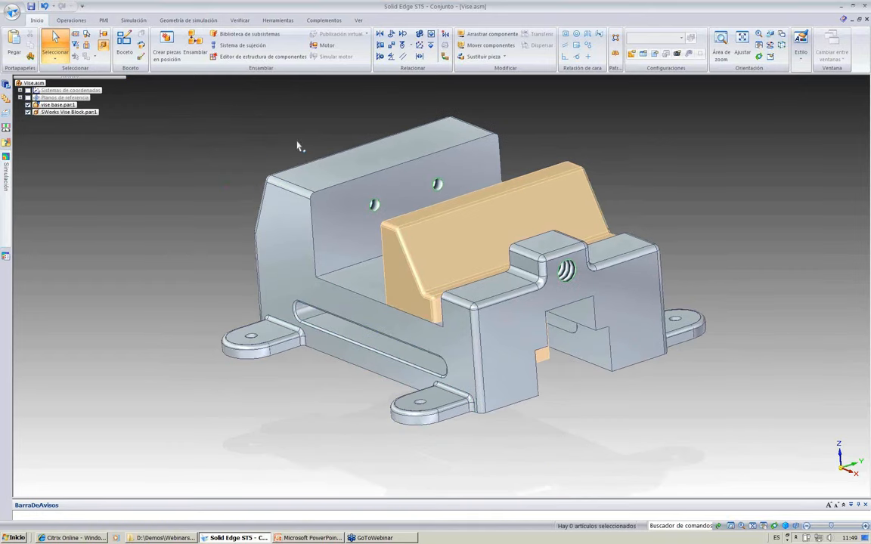
- Lower the top faces of the vise base's fixed jaw and the vise block together by about 3 mm
left_click(373, 160)
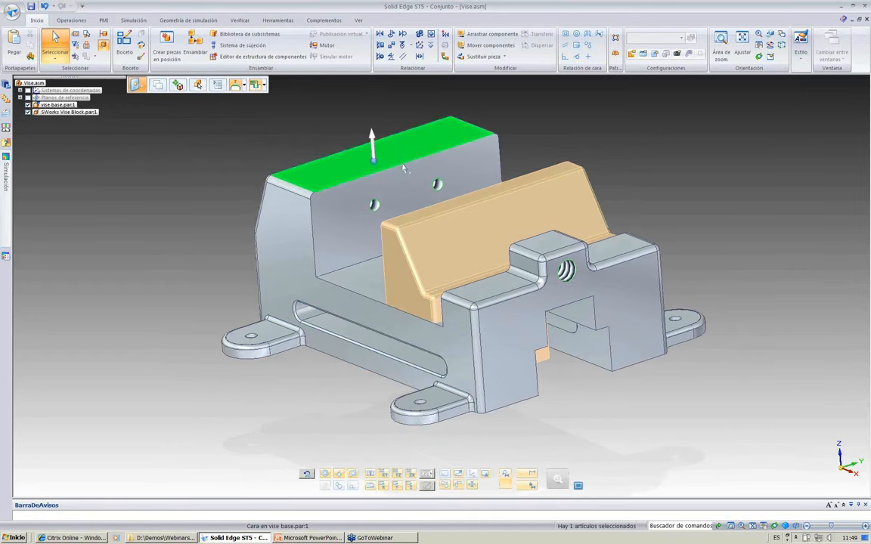
left_click(436, 213, "ctrl")
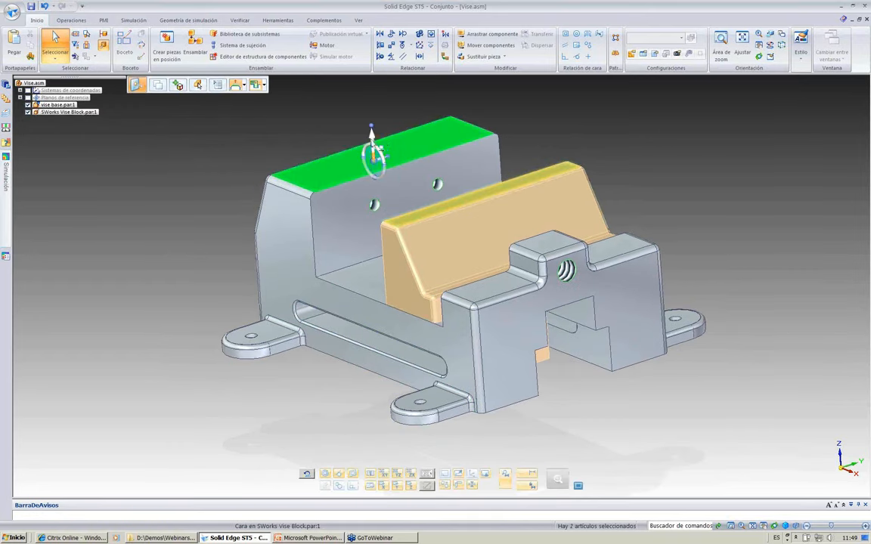
left_click(371, 136)
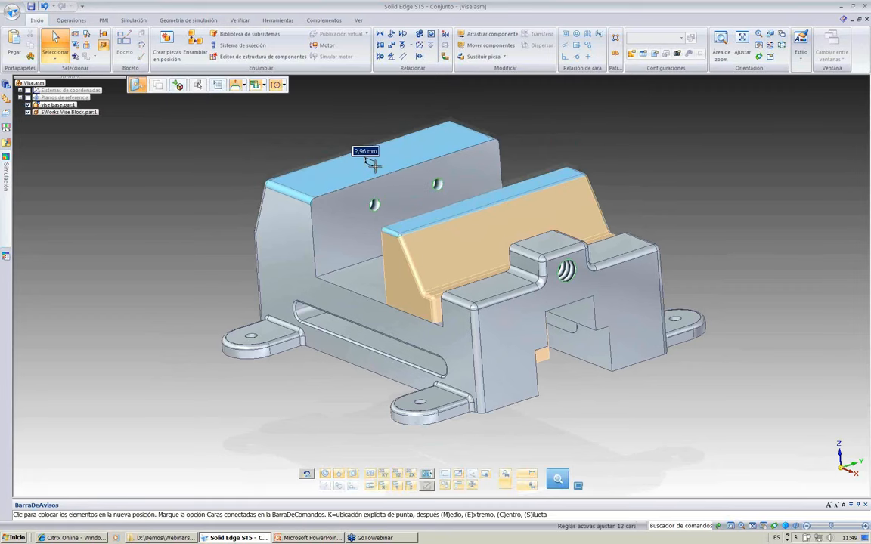
left_click(259, 136)
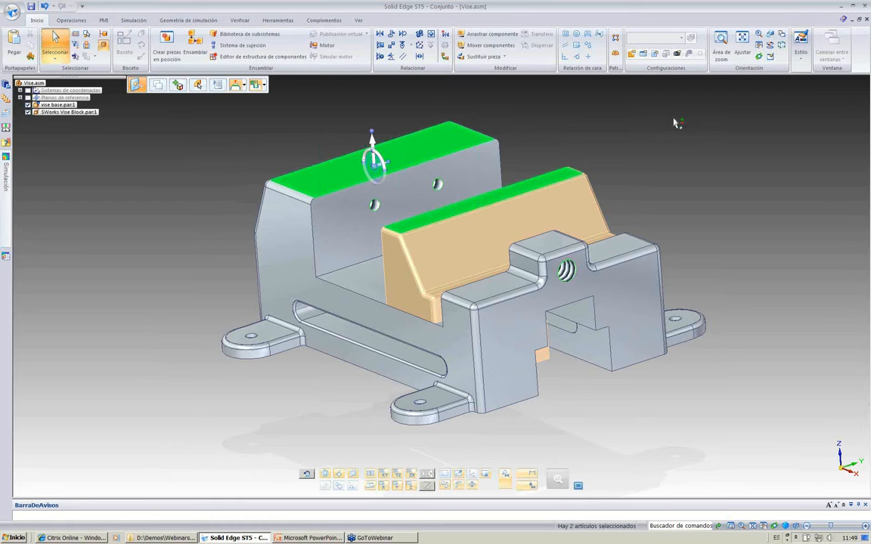
- Close the vise assembly and open 02b2 _Fork Assembly.asm from the webinar demo folder
left_click(866, 19)
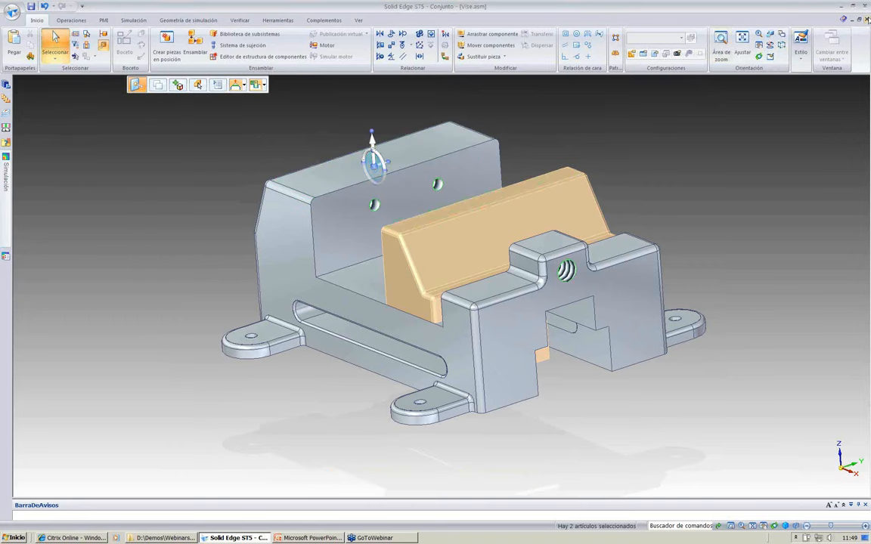
left_click(446, 305)
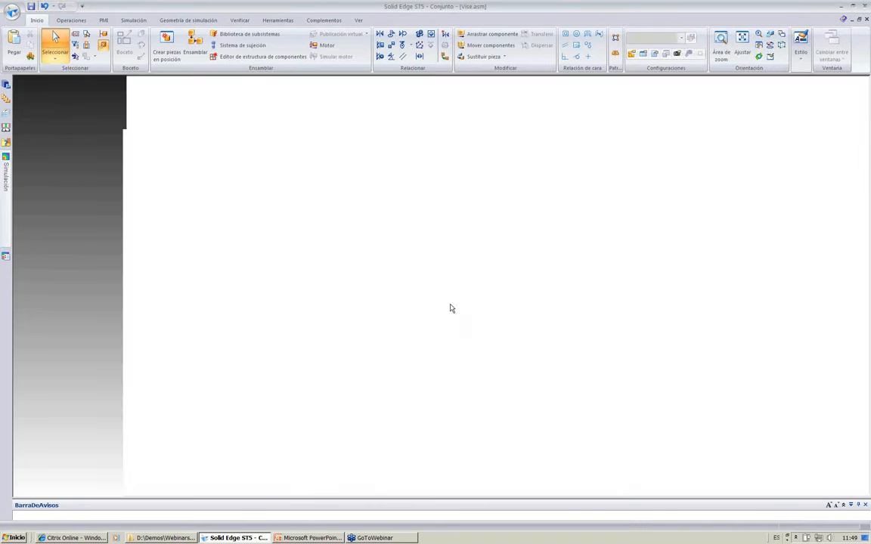
key("alt+Tab")
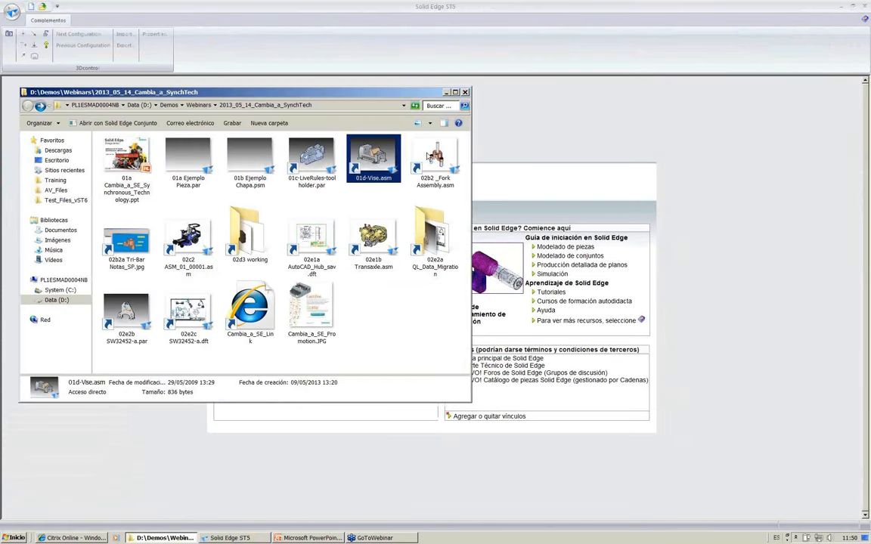
left_click(436, 159)
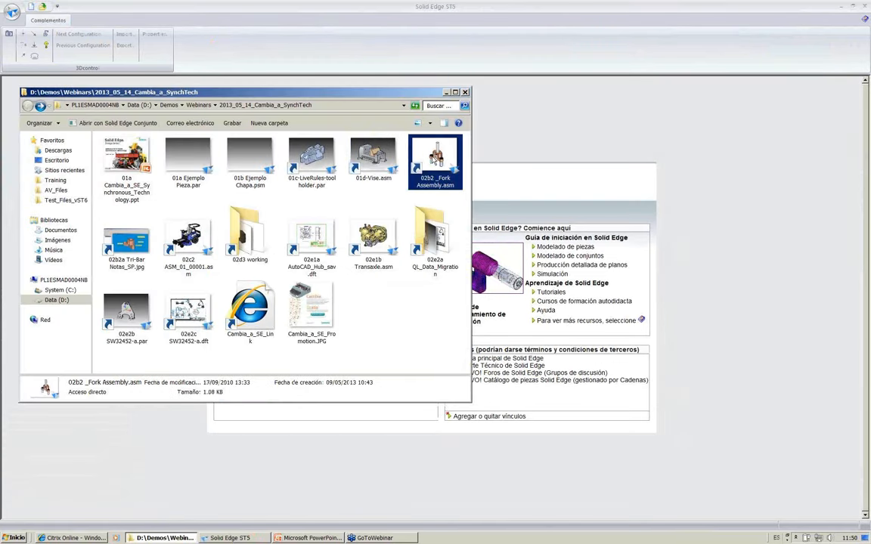
double_click(435, 157)
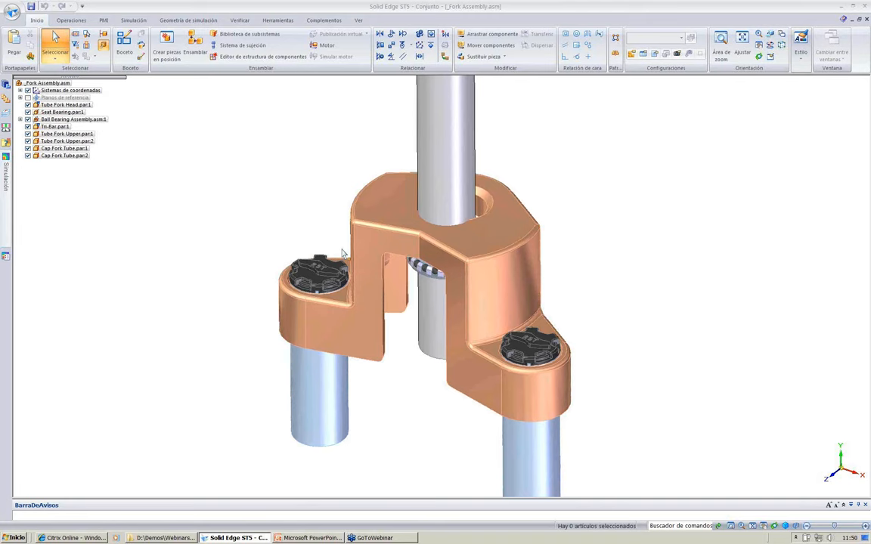
- Examine the fork assembly's tri-bar, fork tubes, head tube and caps from several angles
scroll(342, 253, "up", 2)
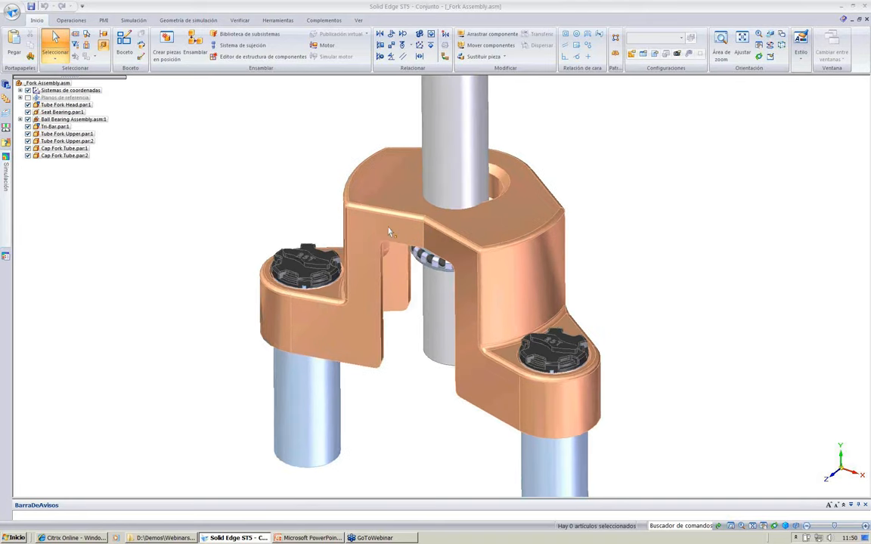
scroll(224, 159, "down", 1)
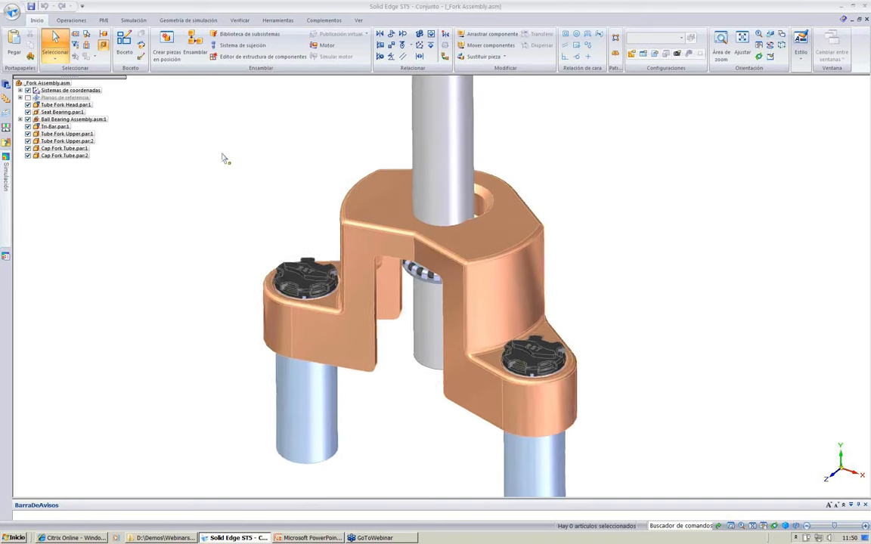
middle_click_drag(222, 159, 251, 285)
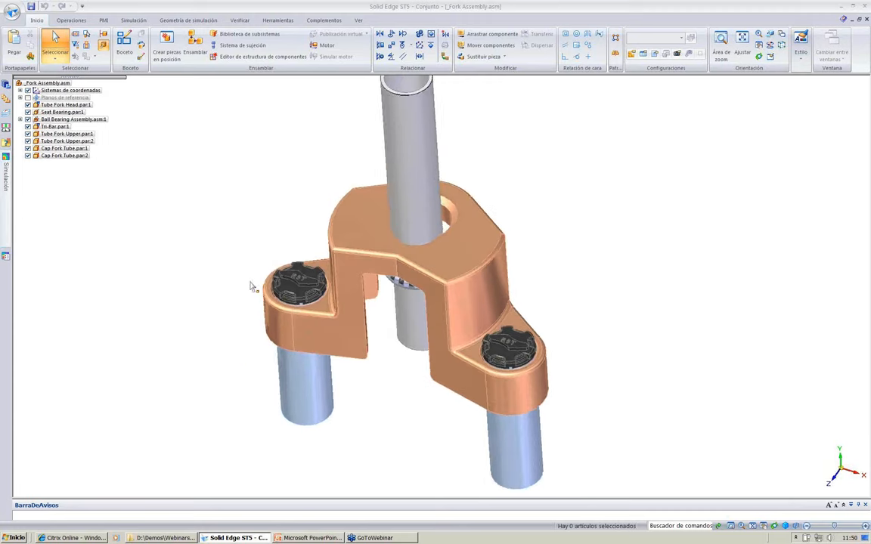
middle_click_drag(239, 352, 237, 353)
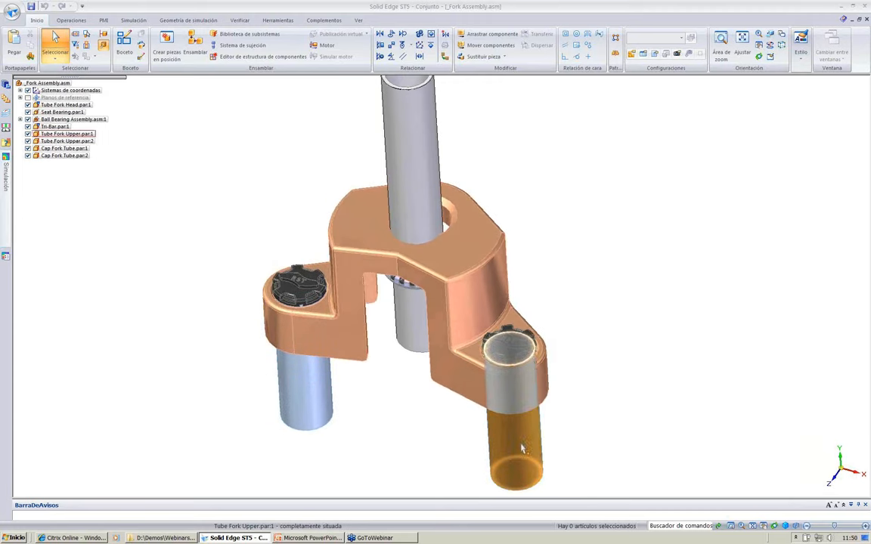
middle_click_drag(651, 179, 649, 186)
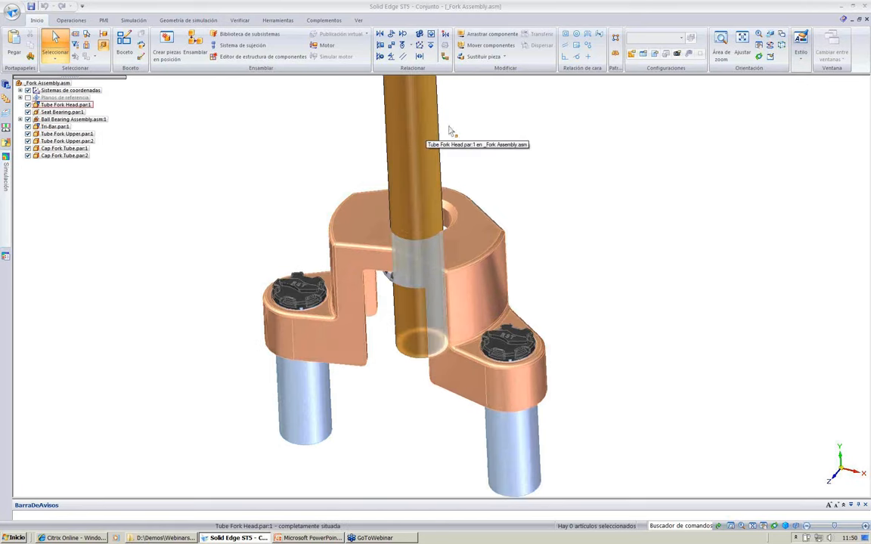
middle_click_drag(528, 125, 529, 129)
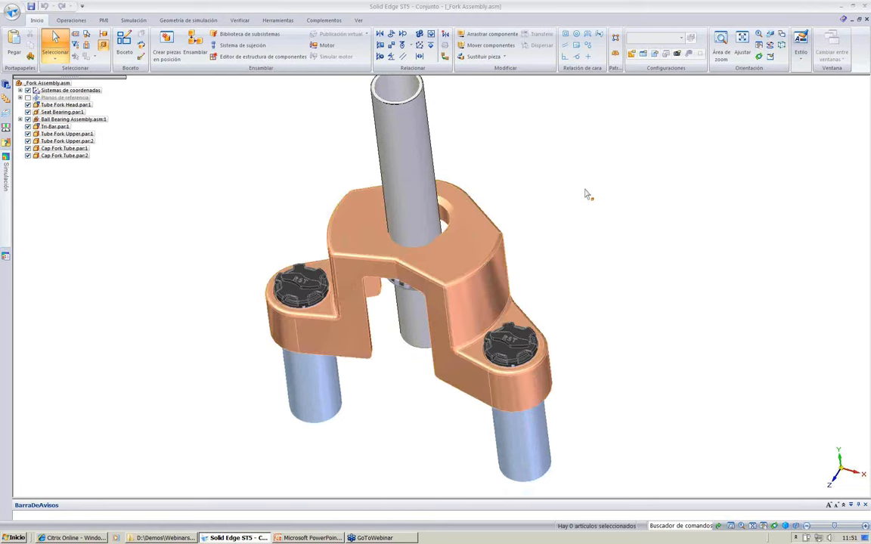
- Open the image 02b2a Tri-Bar Notas_SP.jpg from the webinar folder, read its modification notes and return to the fork assembly in Solid Edge
key("alt+Tab")
key("alt+Tab")
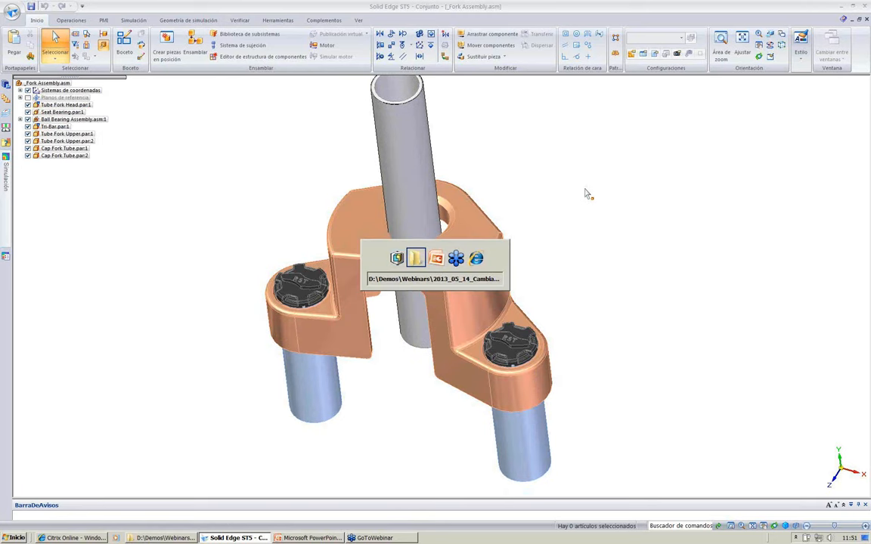
double_click(118, 247)
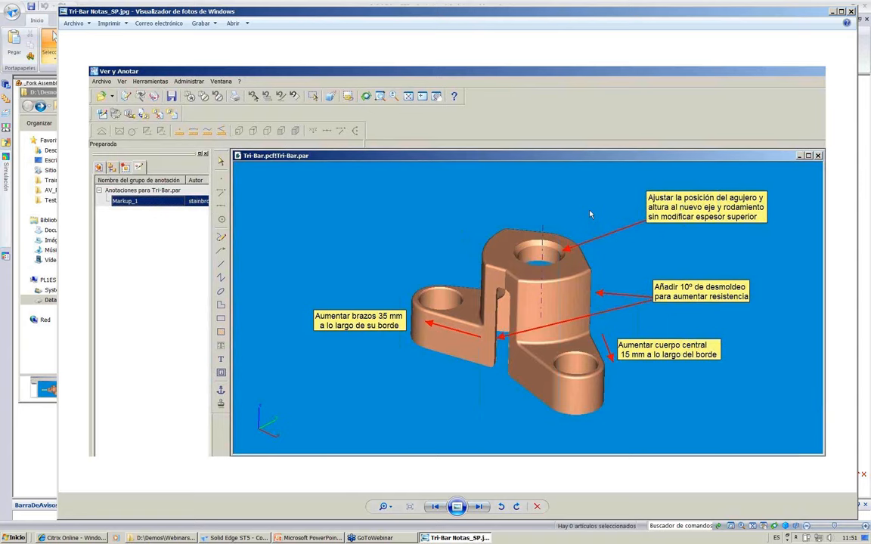
left_click(364, 4)
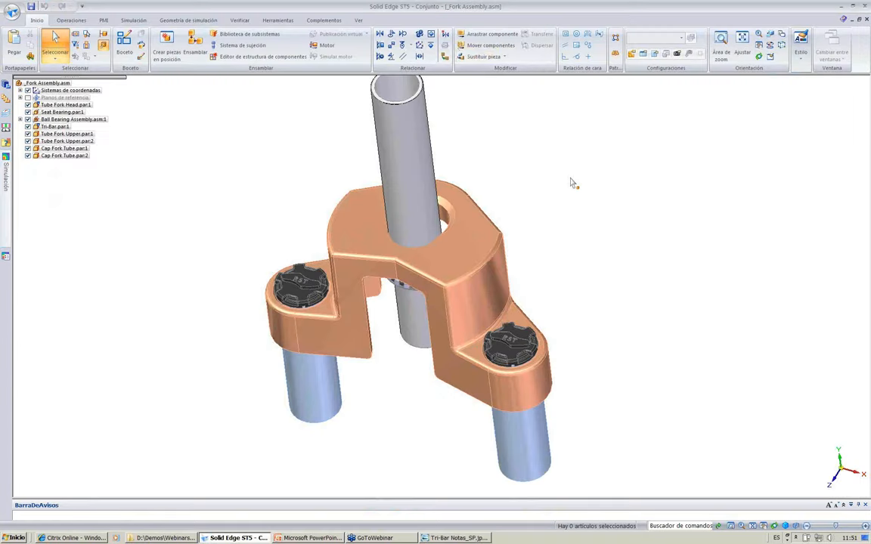
- Open Tri-Bar.par:1 for editing in place within the fork assembly and display its feature playback list
left_click(52, 128)
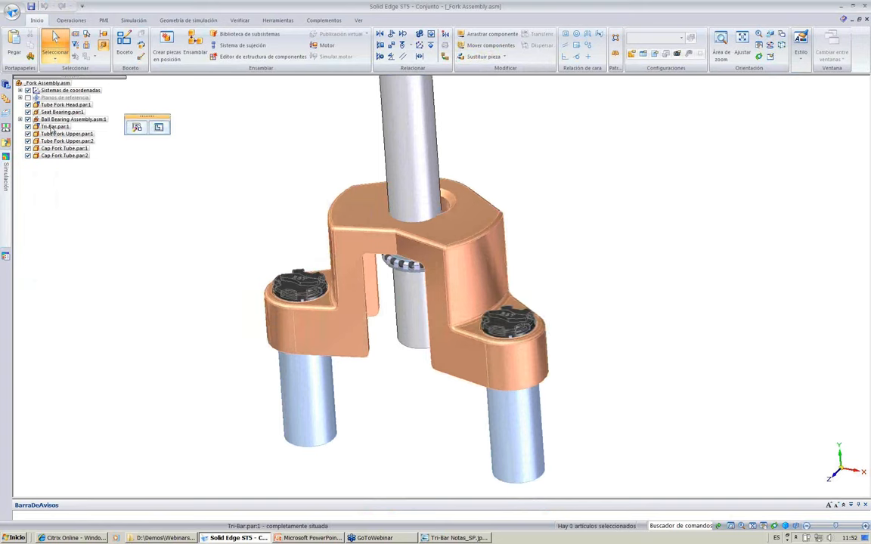
left_click(160, 127)
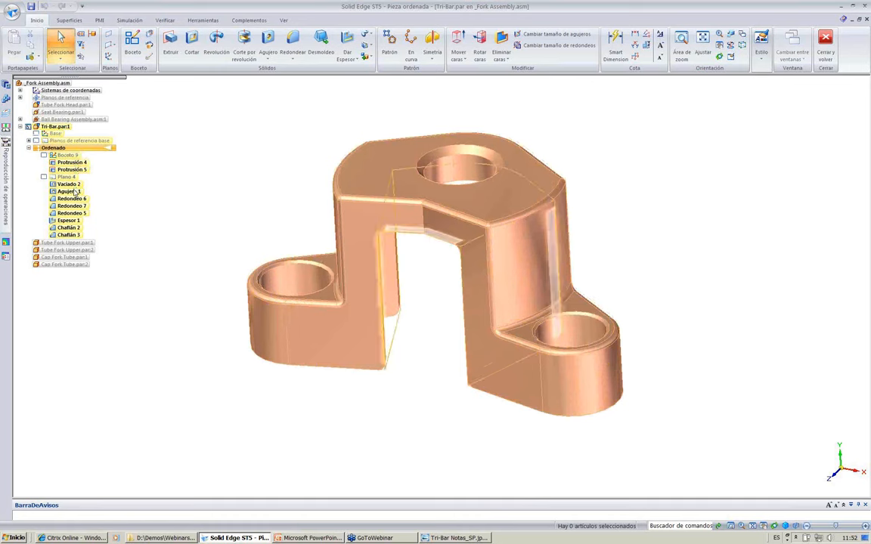
left_click(7, 160)
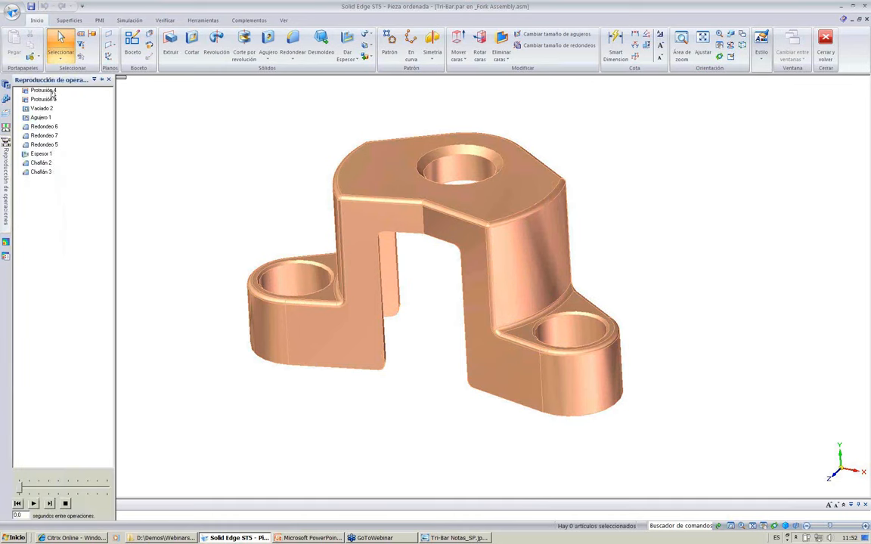
- Replay the tri-bar's modelling history feature by feature from Protrusión 4 through Redondeo 5
left_click(50, 91)
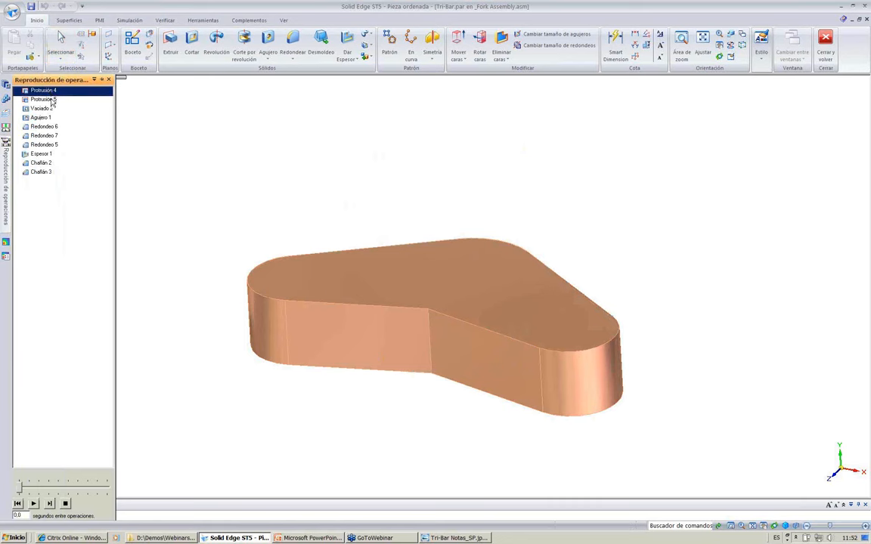
left_click(52, 102)
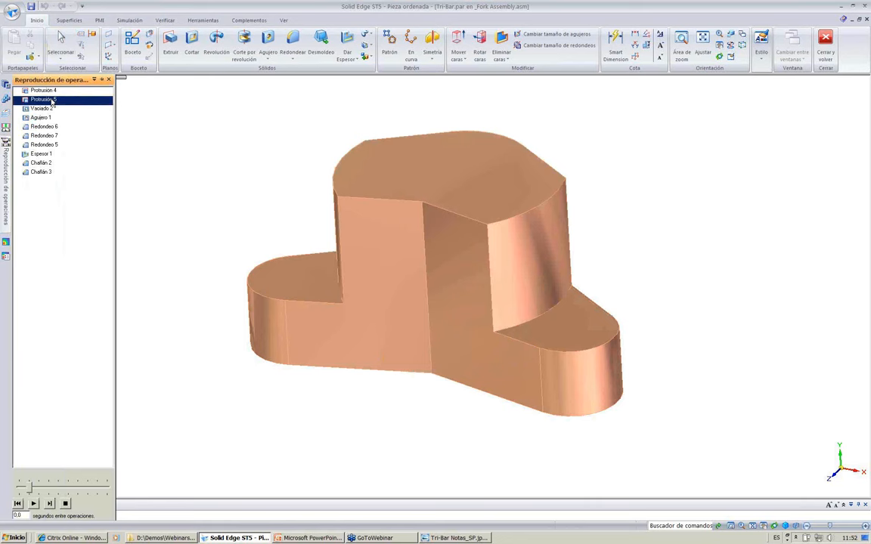
left_click(49, 110)
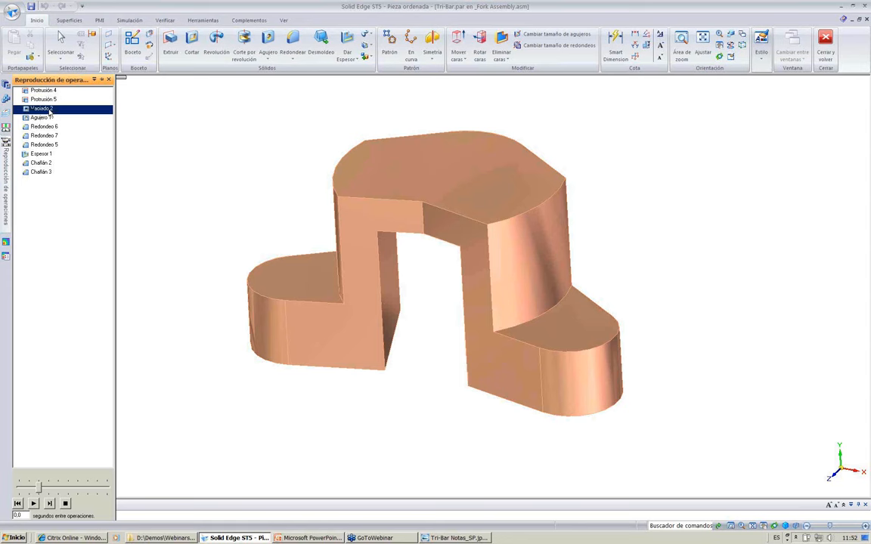
left_click(42, 118)
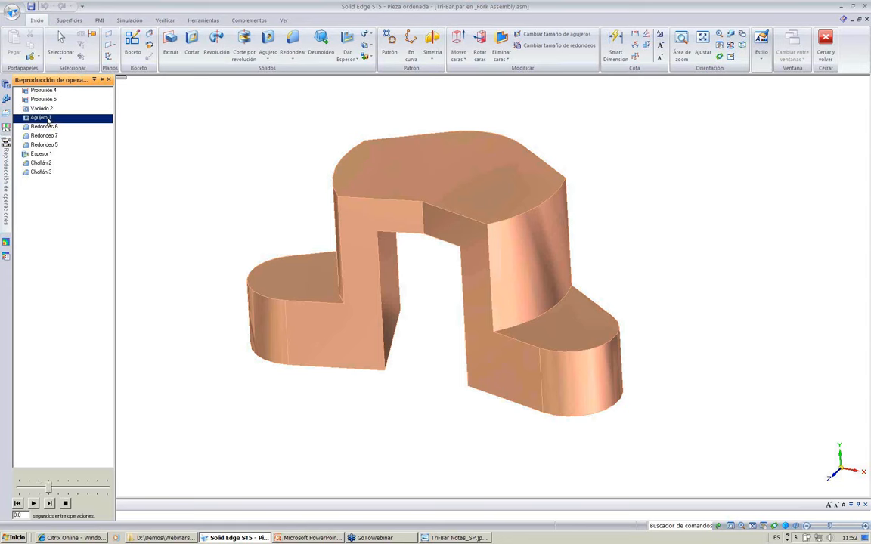
left_click(47, 127)
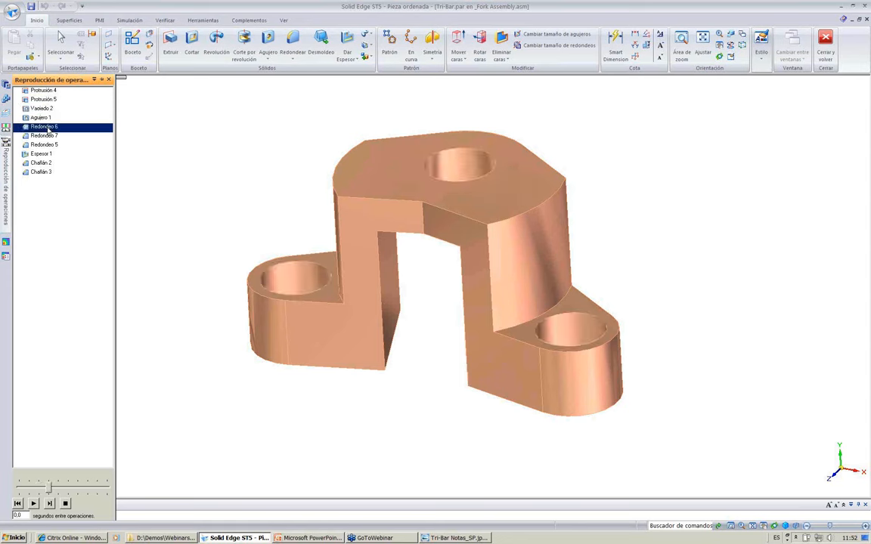
left_click(47, 136)
left_click(47, 145)
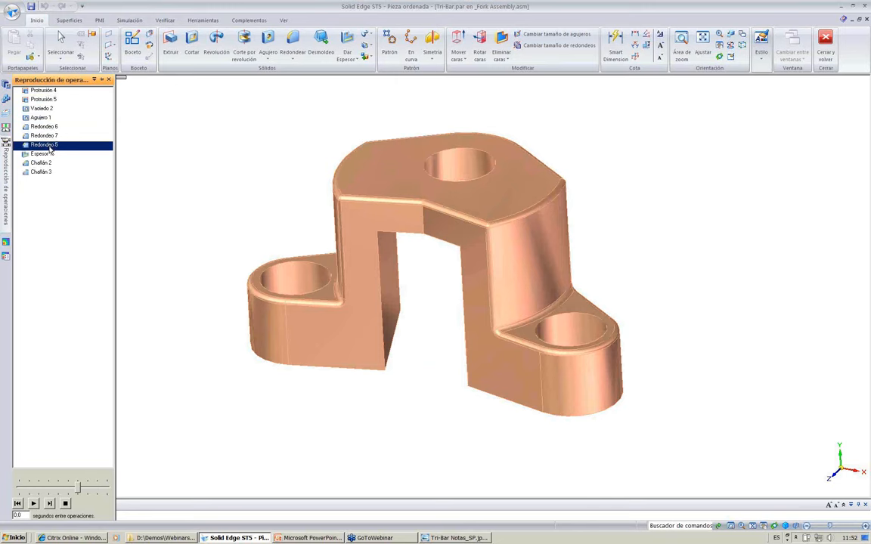
- Replay the tri-bar's remaining features, Espesor 1, Chaflán 2 and Chaflán 3, examining the hollowed inside
middle_click_drag(120, 157, 386, 237)
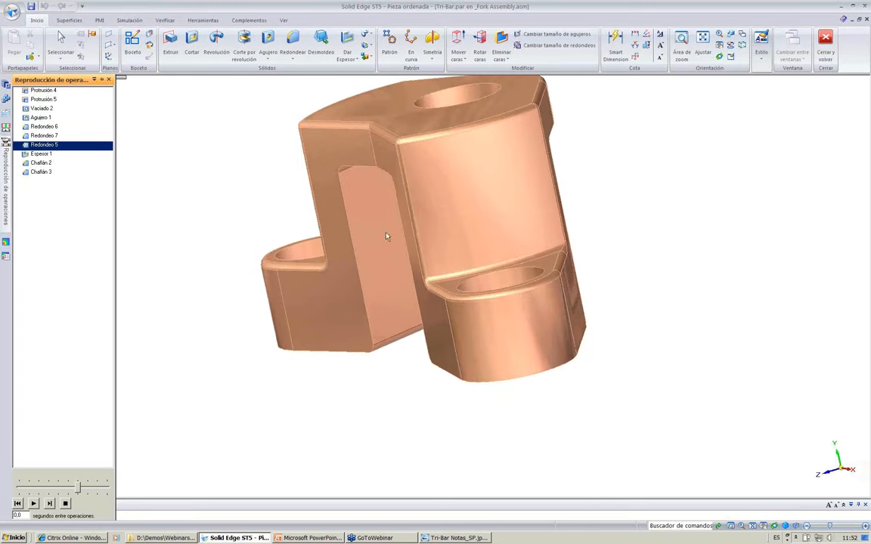
middle_click_drag(242, 282, 234, 263)
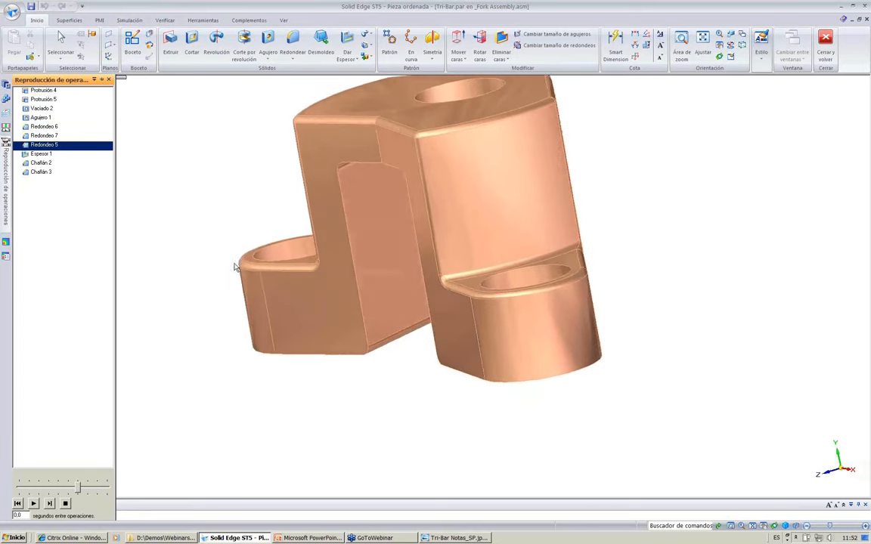
left_click(70, 154)
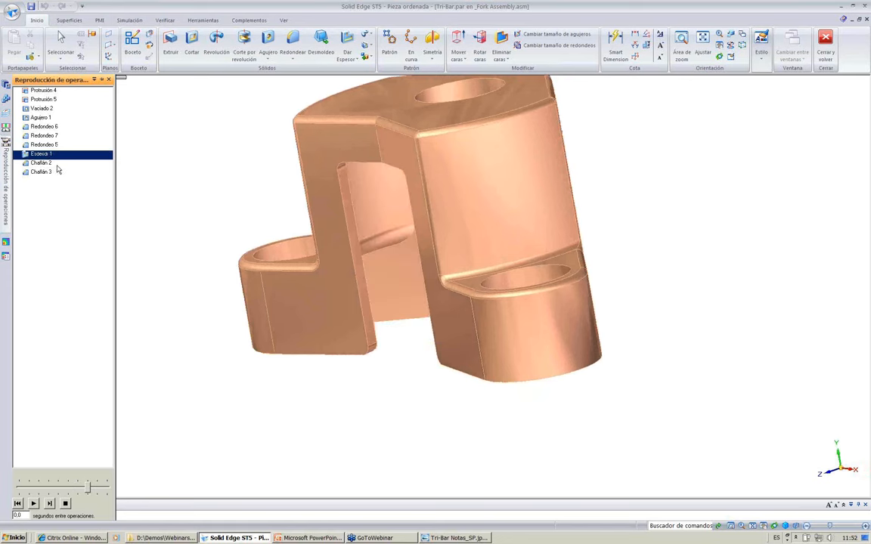
left_click(47, 163)
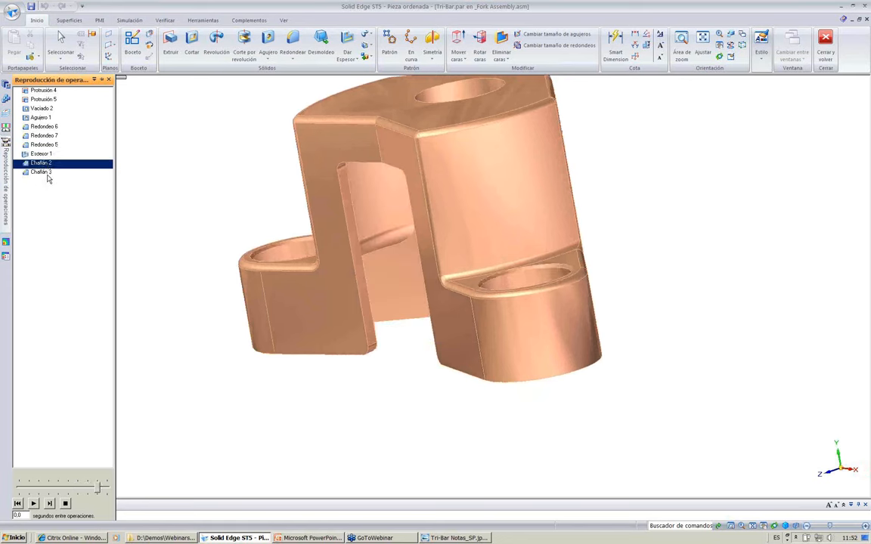
left_click(46, 173)
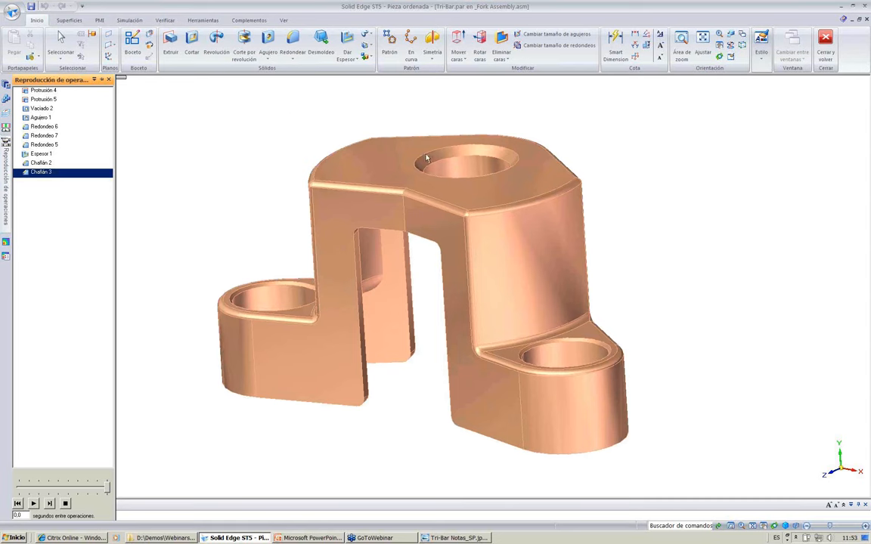
- Replay Protrusión 4, Protrusión 5 and Vaciado 2 again to review the tri-bar's base shape, and close the playback
left_click(50, 89)
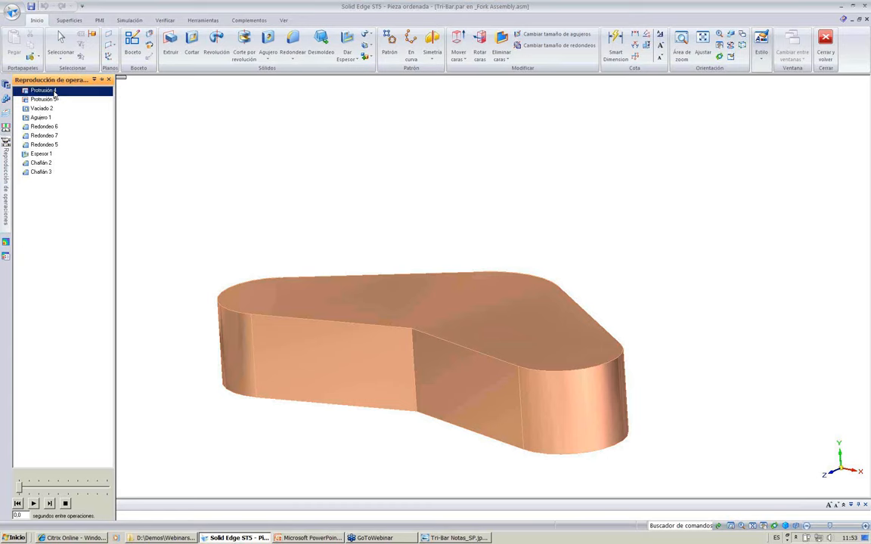
middle_click_drag(326, 163, 513, 239)
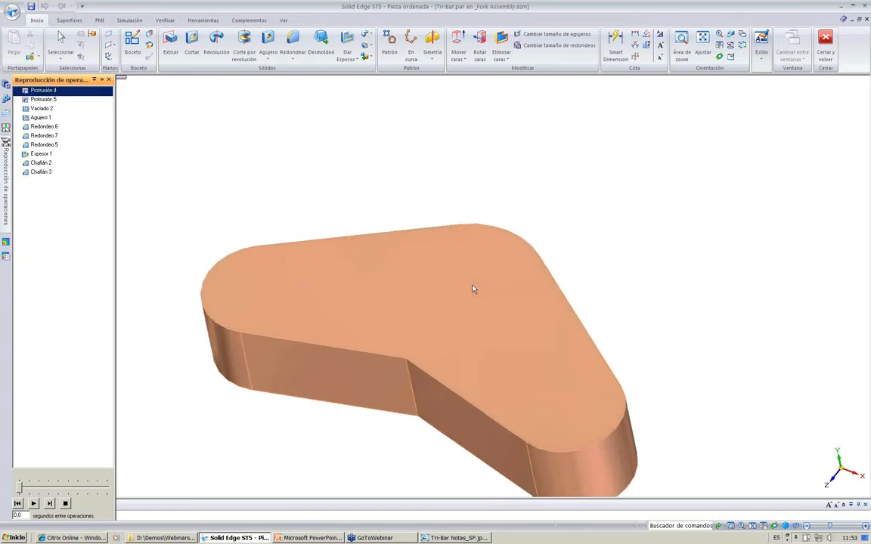
left_click(42, 99)
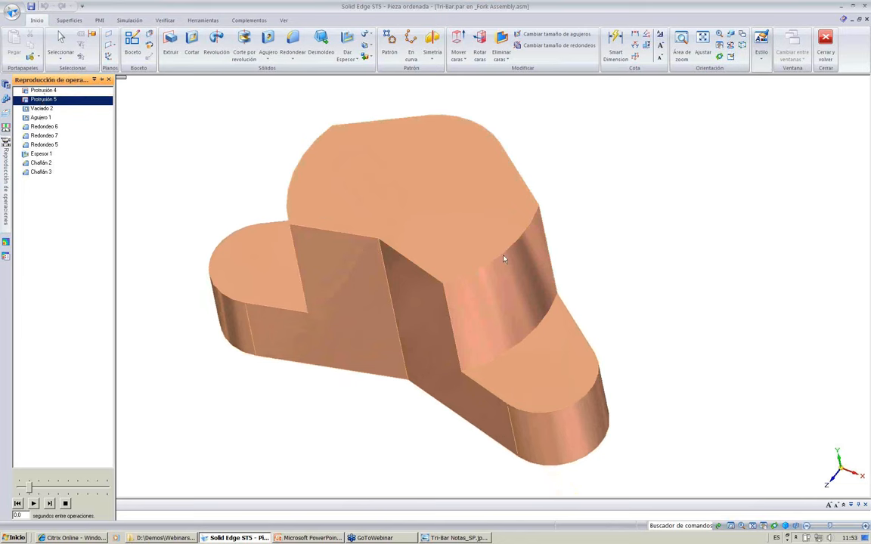
left_click(43, 108)
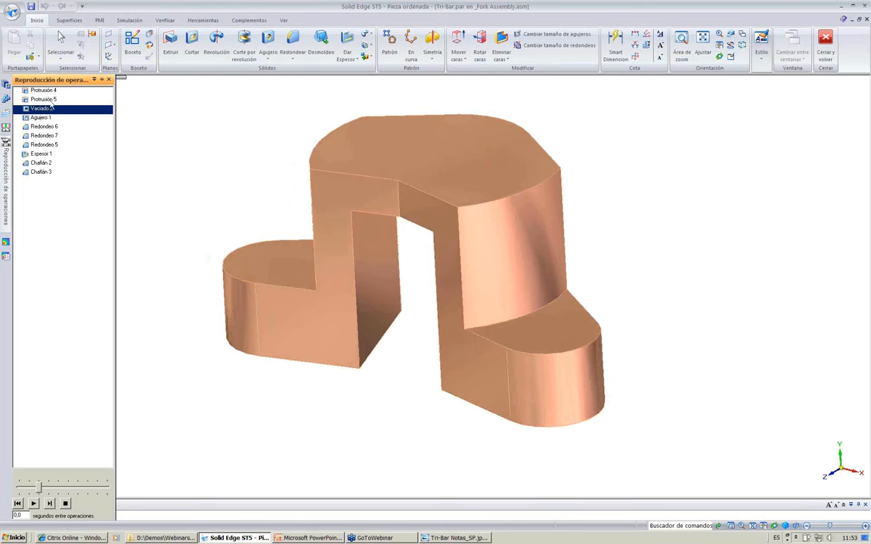
left_click(45, 99)
left_click(46, 108)
left_click(60, 42)
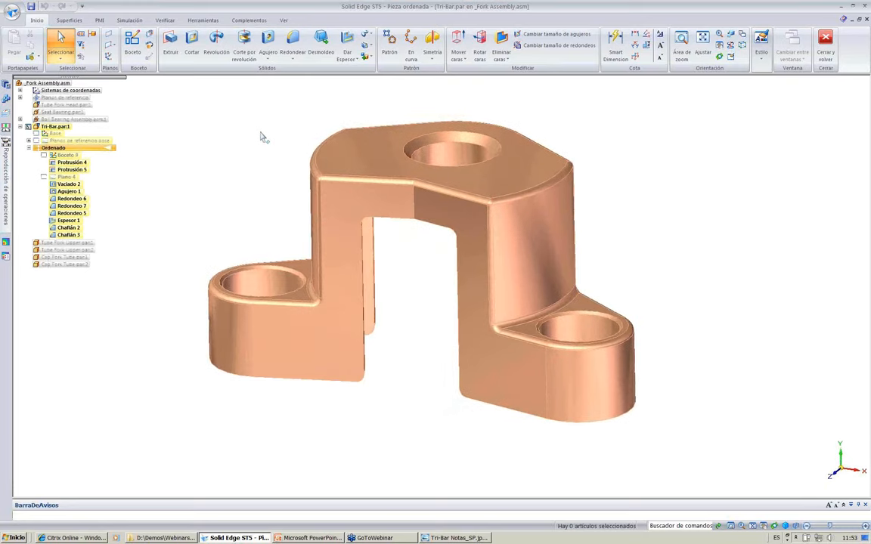
- Roll the tri-bar's feature history back to Vaciado 2
left_click(69, 184)
right_click(73, 185)
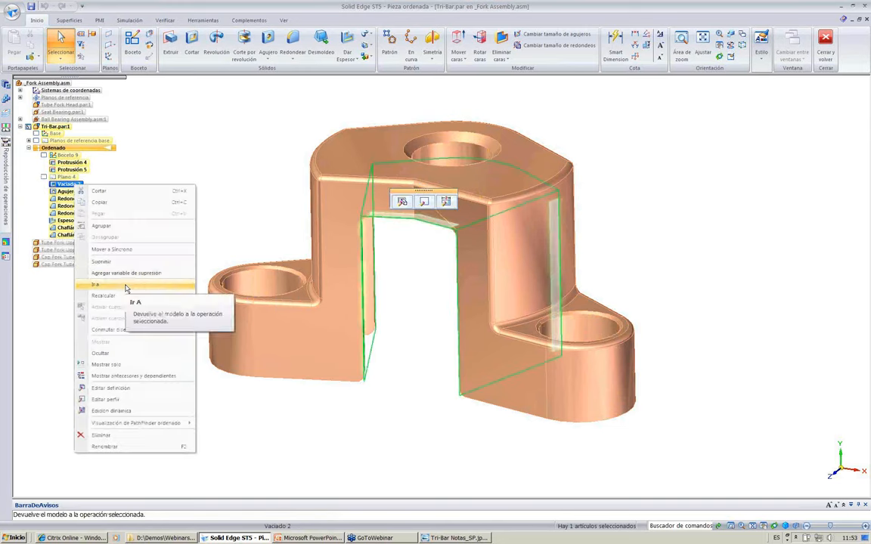
left_click(113, 284)
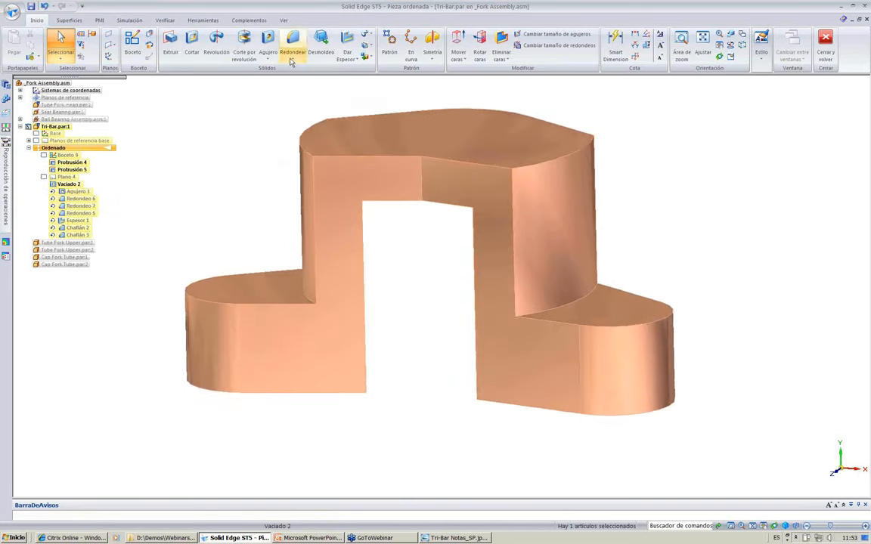
- Draft the two outer curved side faces of the tri-bar's raised body outward by 10°, using its upper face as the draft plane
left_click(321, 44)
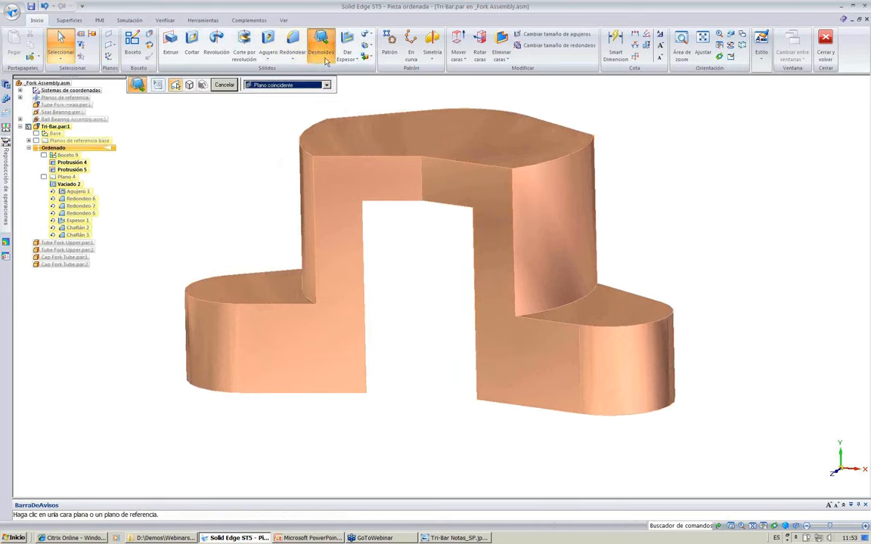
left_click(411, 139)
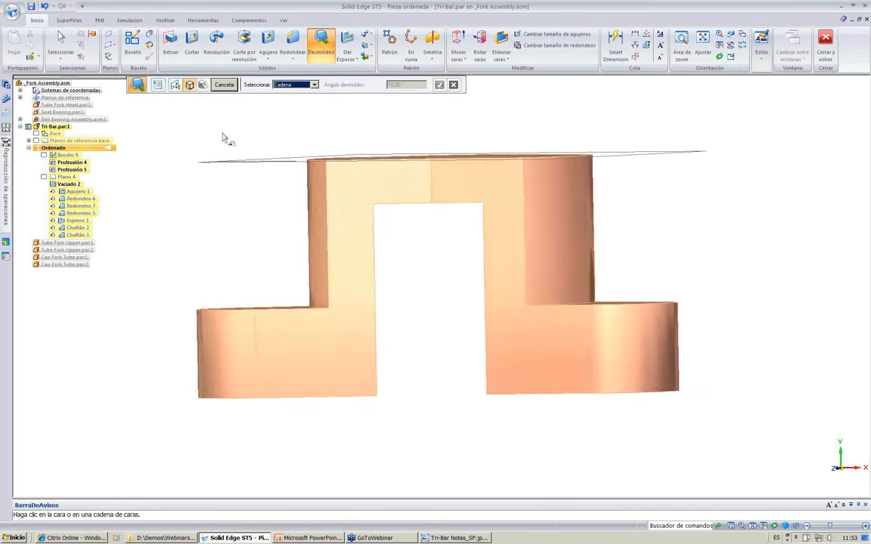
left_click(309, 227)
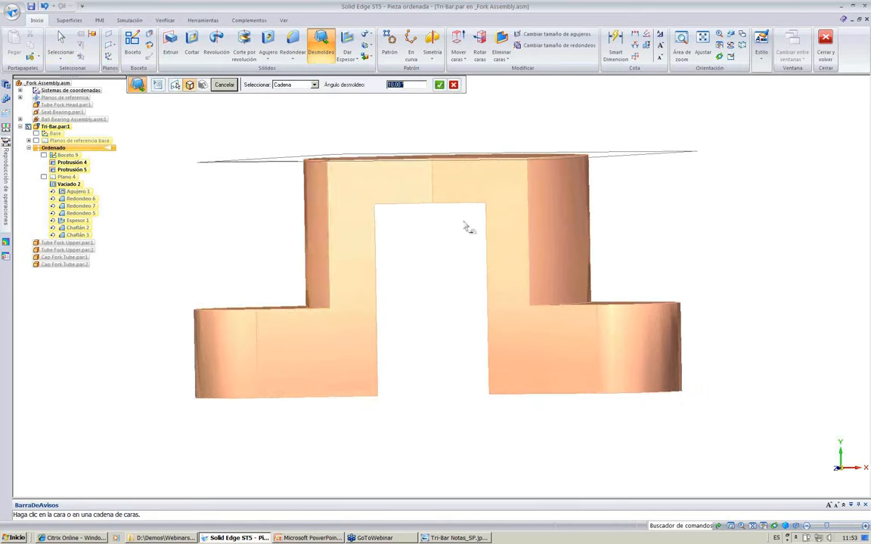
left_click(557, 226)
left_click(439, 84)
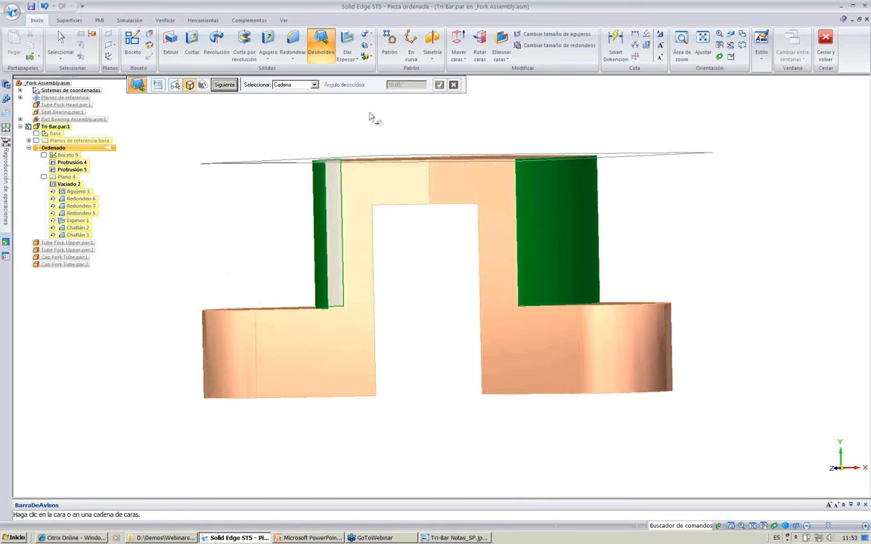
left_click(223, 84)
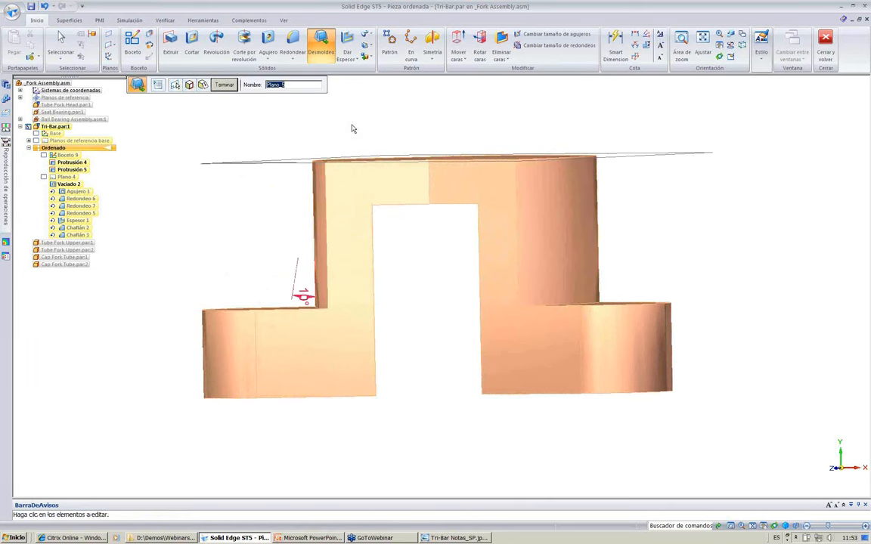
left_click(301, 295)
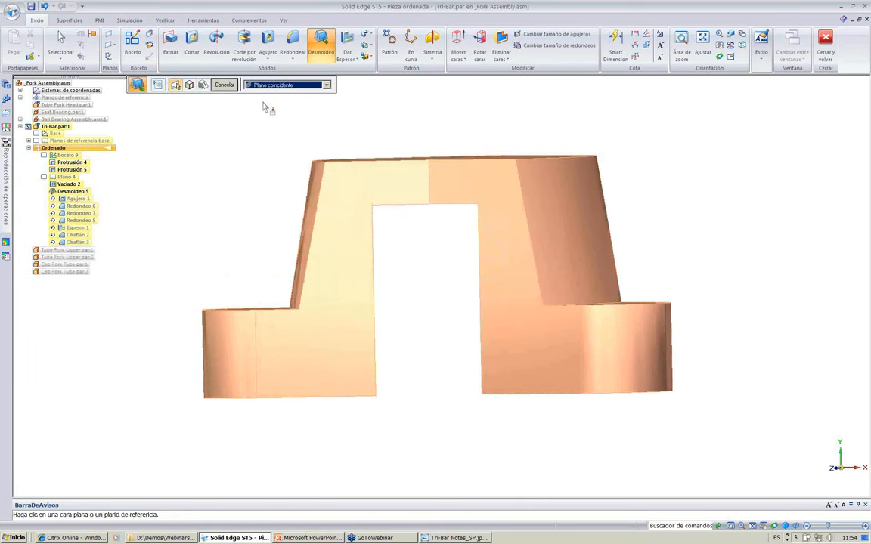
- Draft the two inner side faces of the tri-bar's central cutout by 10°, using the cutout's ceiling face as the draft plane
middle_click_drag(272, 109, 495, 355)
left_click(428, 237)
left_click(379, 332)
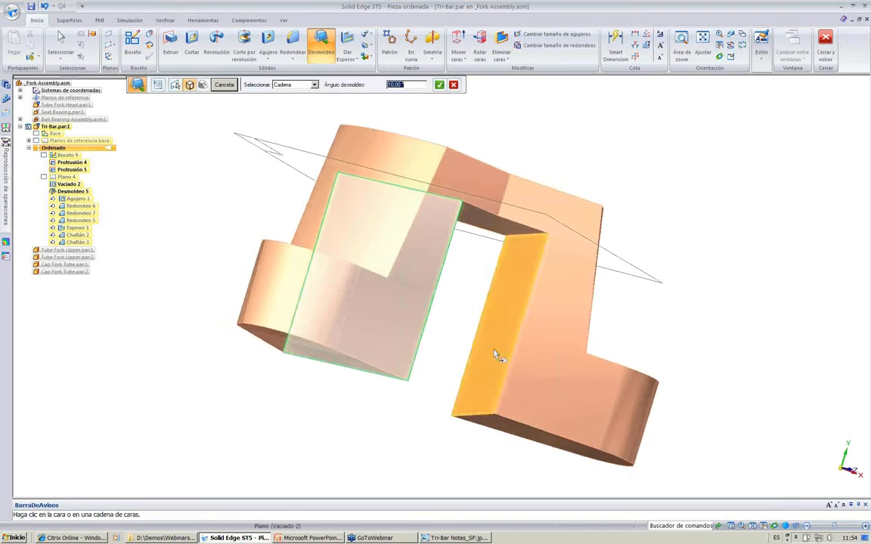
left_click(499, 336)
left_click(439, 85)
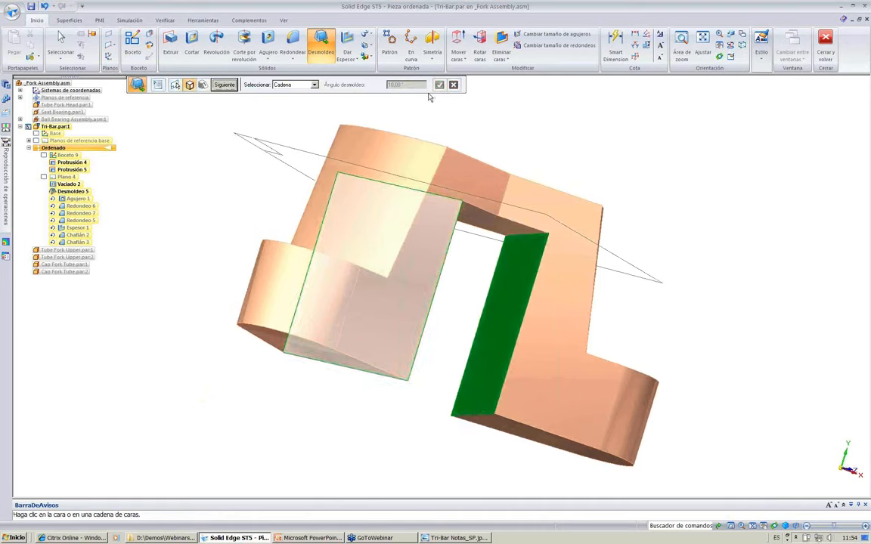
left_click(223, 84)
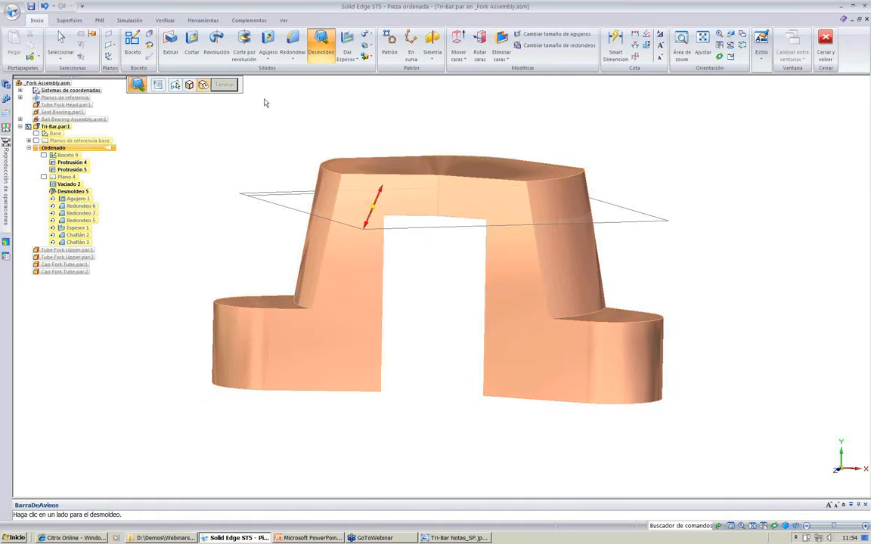
left_click(400, 130)
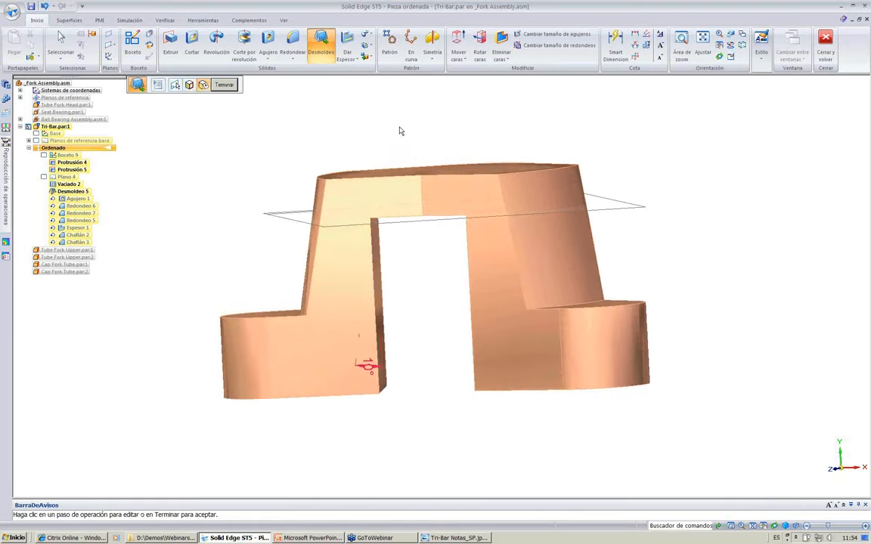
left_click(224, 84)
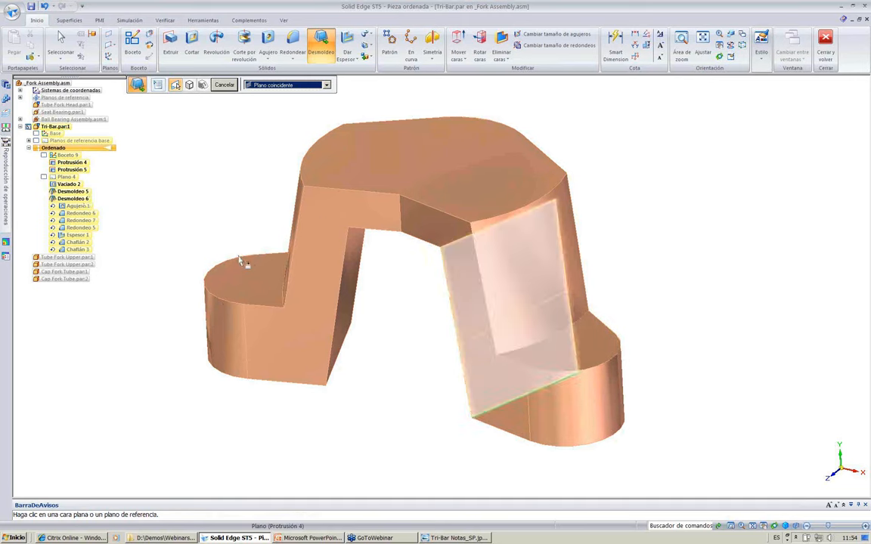
key("Escape")
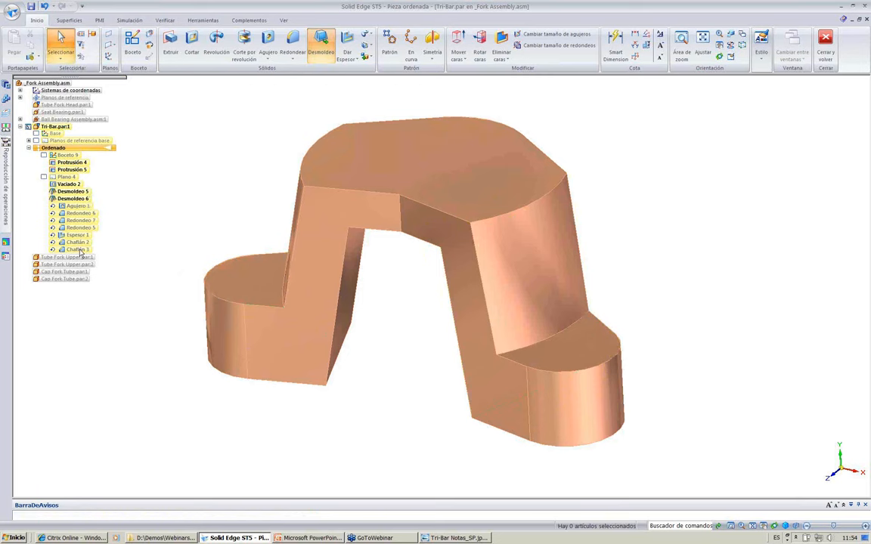
- Roll the tri-bar's feature history forward to Chaflán 3
right_click(78, 249)
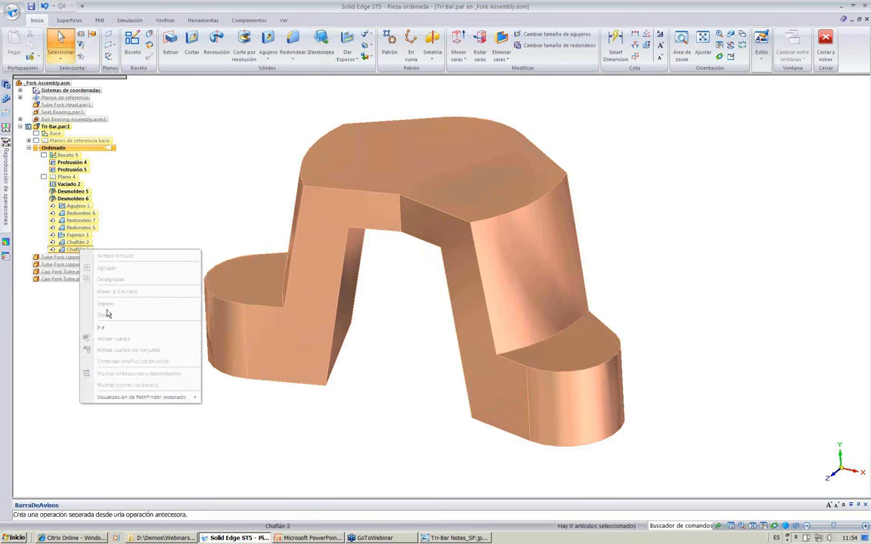
left_click(111, 326)
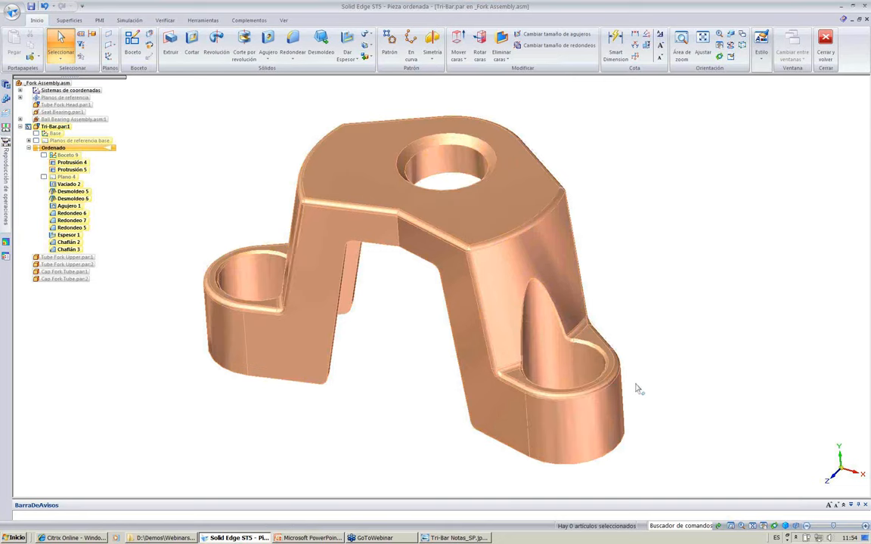
- Show the previously hidden fork assembly components around the tri-bar
middle_click_drag(640, 389, 646, 238)
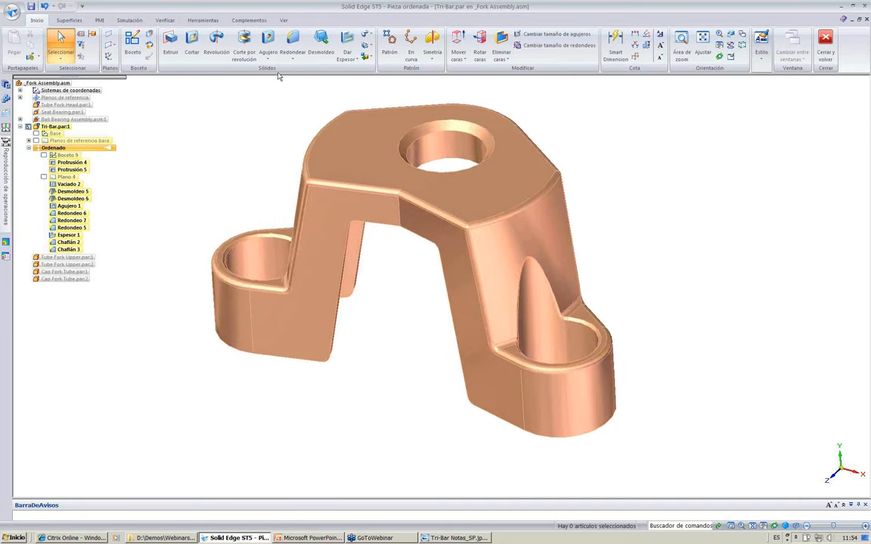
middle_click(376, 399)
left_click(283, 20)
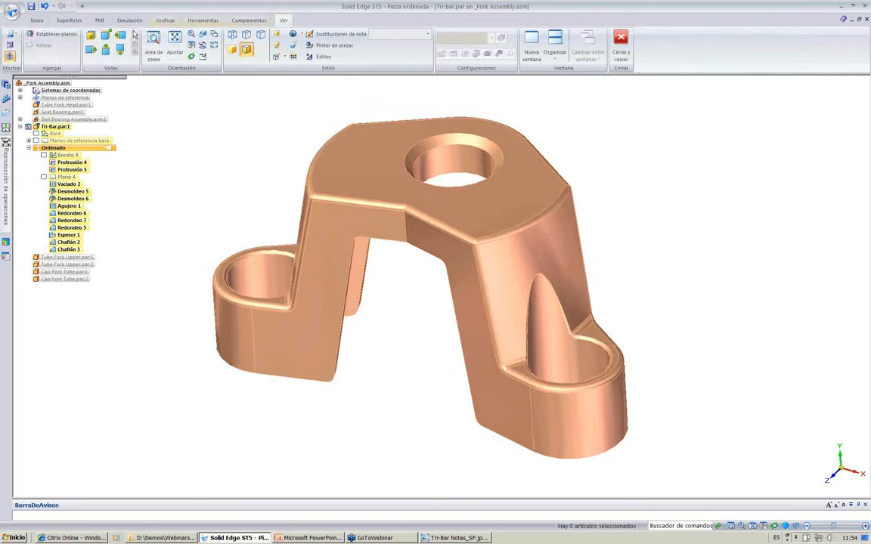
left_click(10, 56)
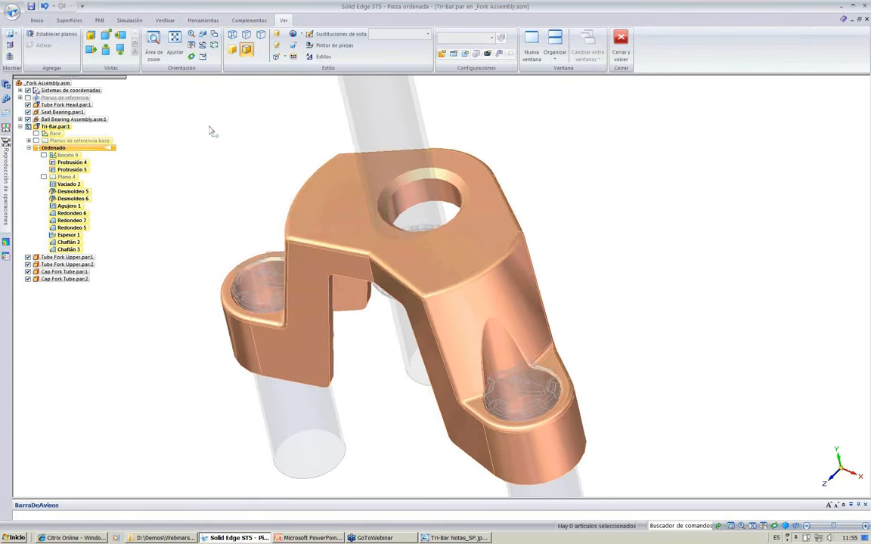
- Open the profile sketch of the tri-bar's base protrusion and include the fork head tube's circular edge, keeping the assembly associativity
left_click(71, 162)
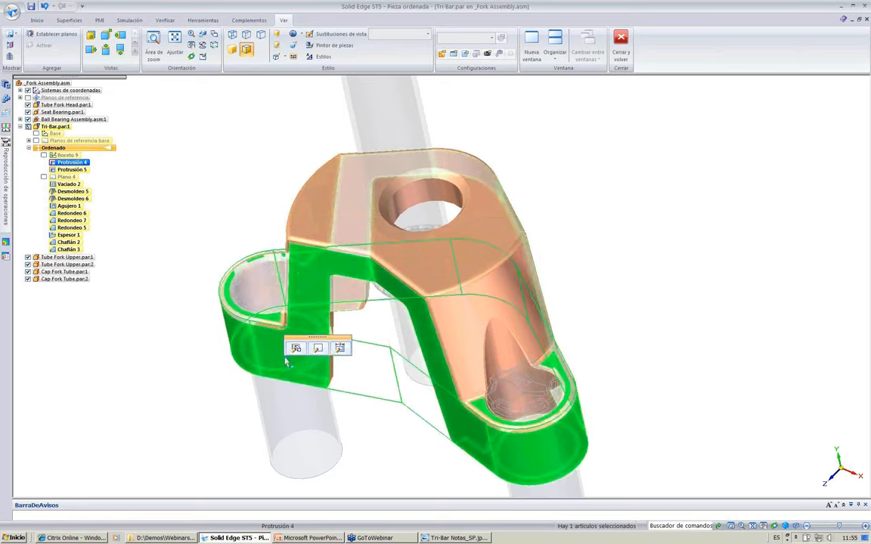
left_click(317, 347)
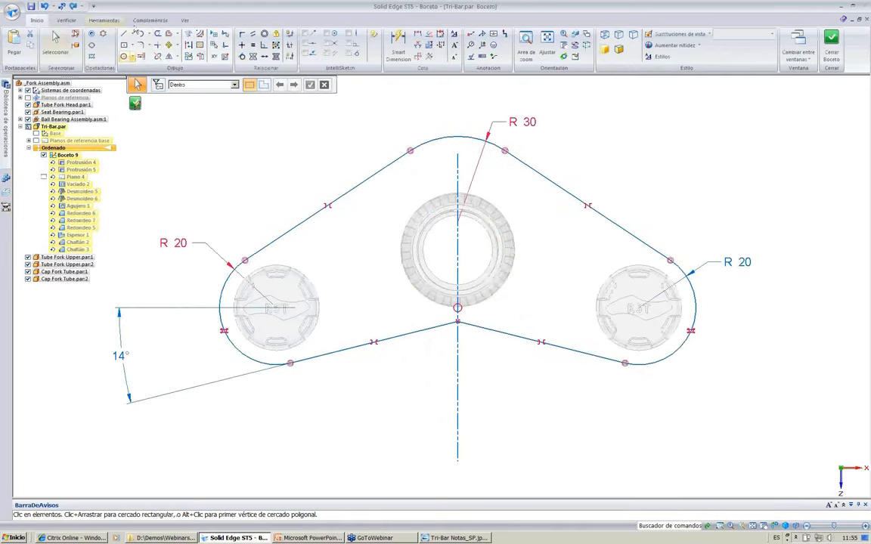
left_click(188, 34)
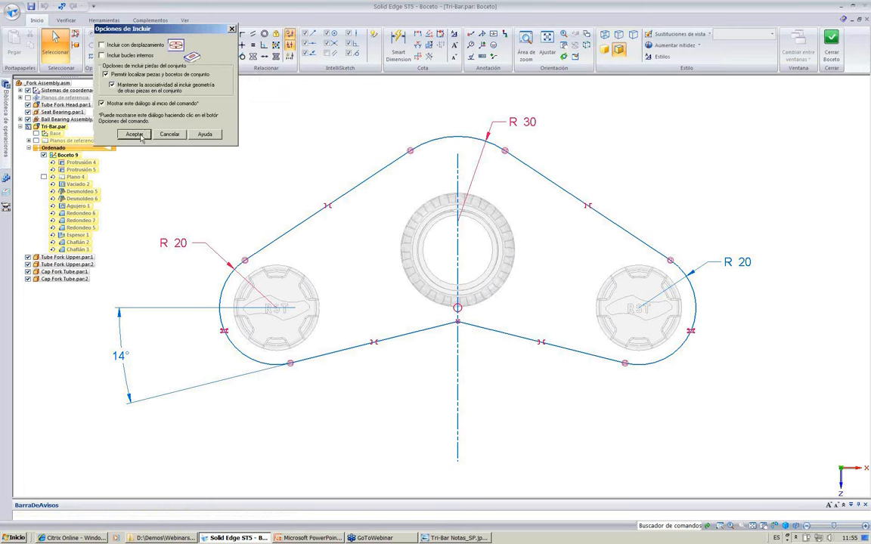
left_click(139, 136)
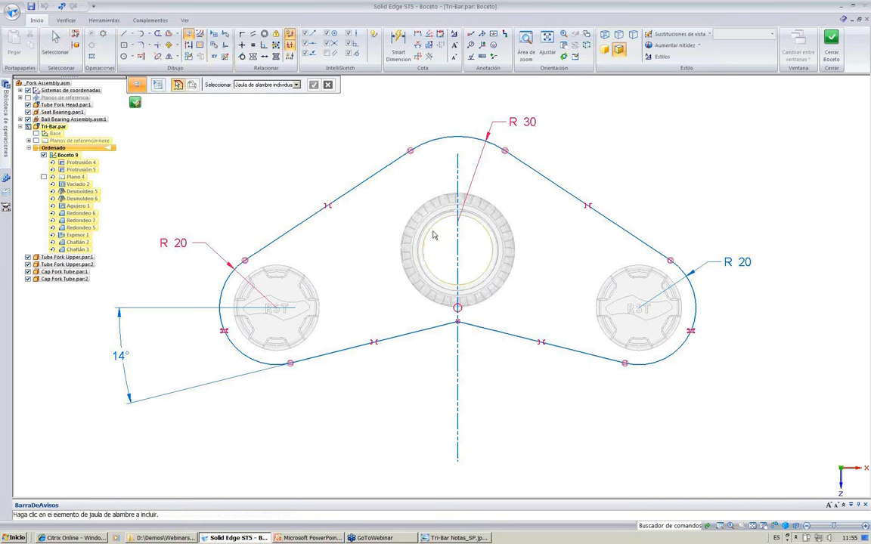
left_click(489, 234)
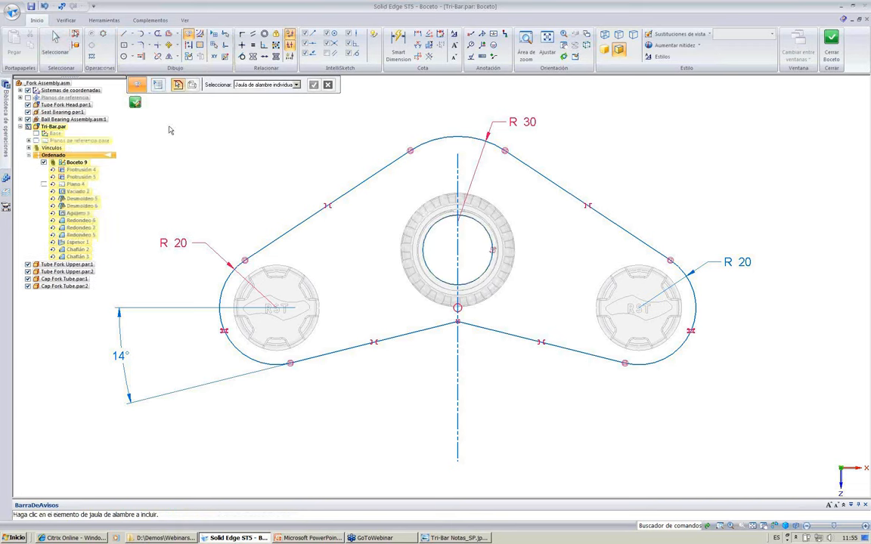
- Connect the centre of the R30 arc to the centre of the included circle and finish the sketch edit
left_click(242, 34)
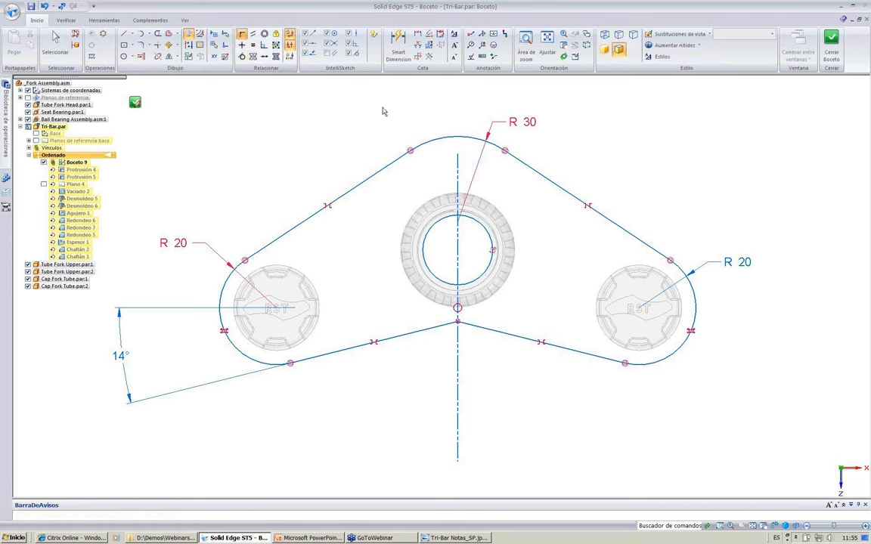
left_click(460, 222)
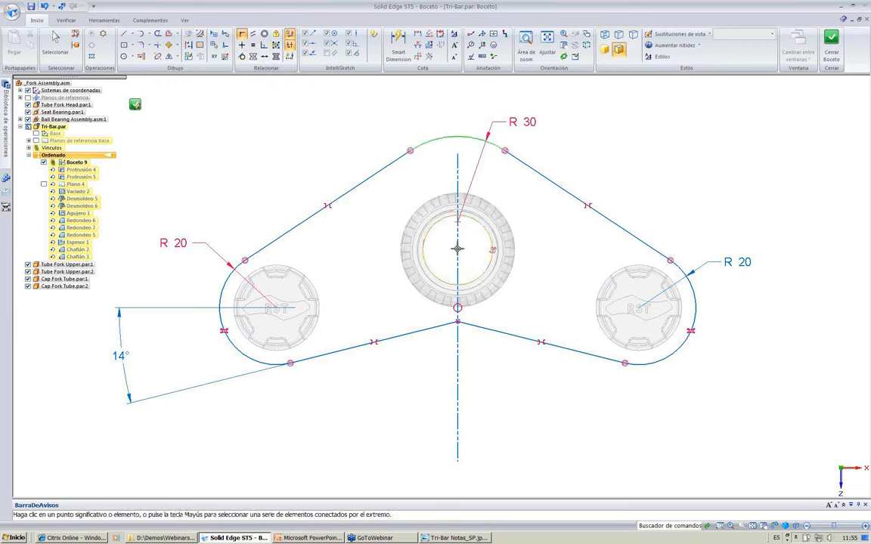
left_click(457, 250)
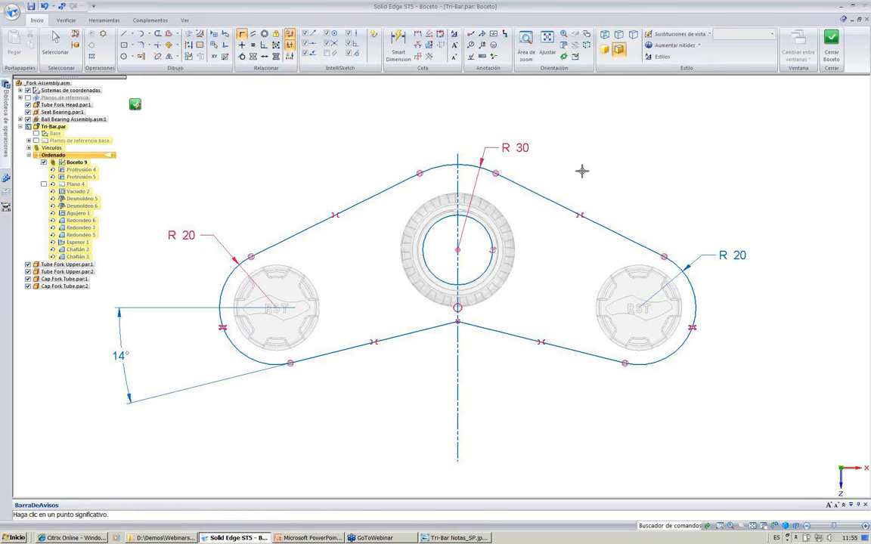
left_click(136, 105)
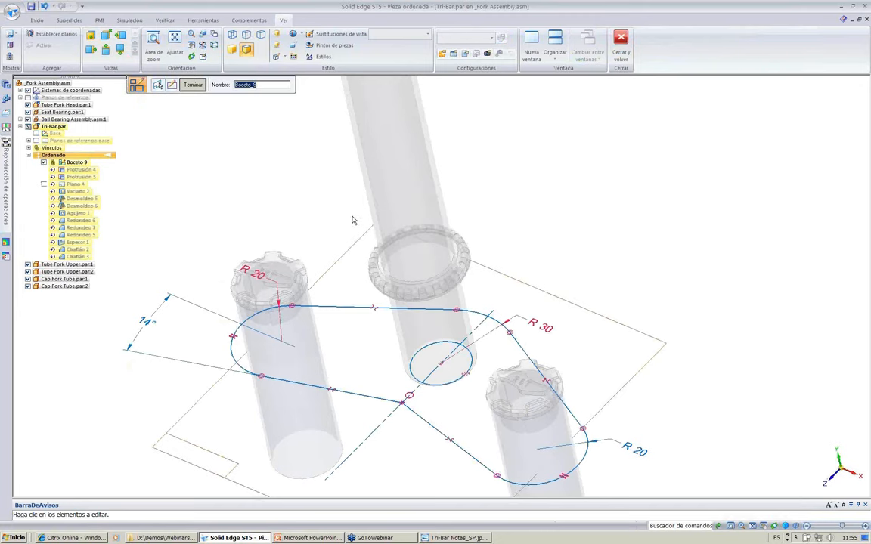
left_click(192, 85)
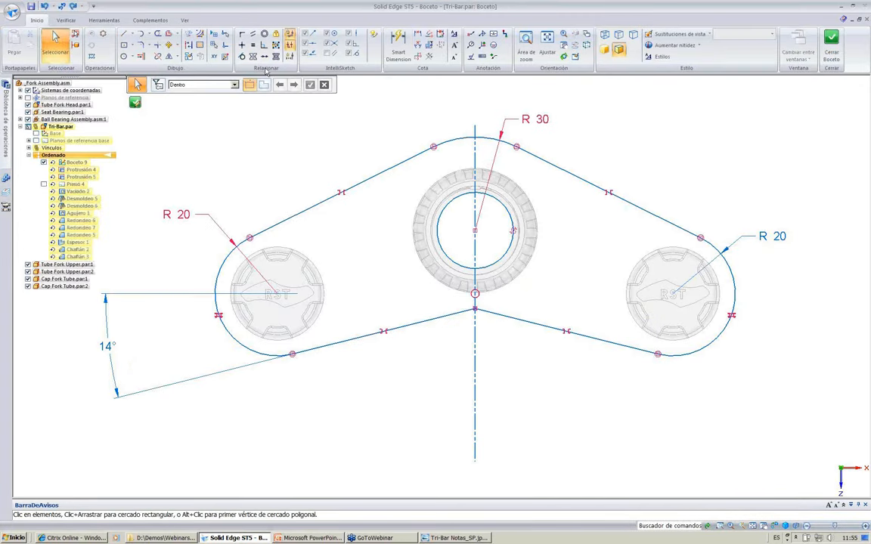
- Dimension the lower-left slanted line of the base profile, set its length to 95.46 mm and finish the sketch edit
left_click(398, 45)
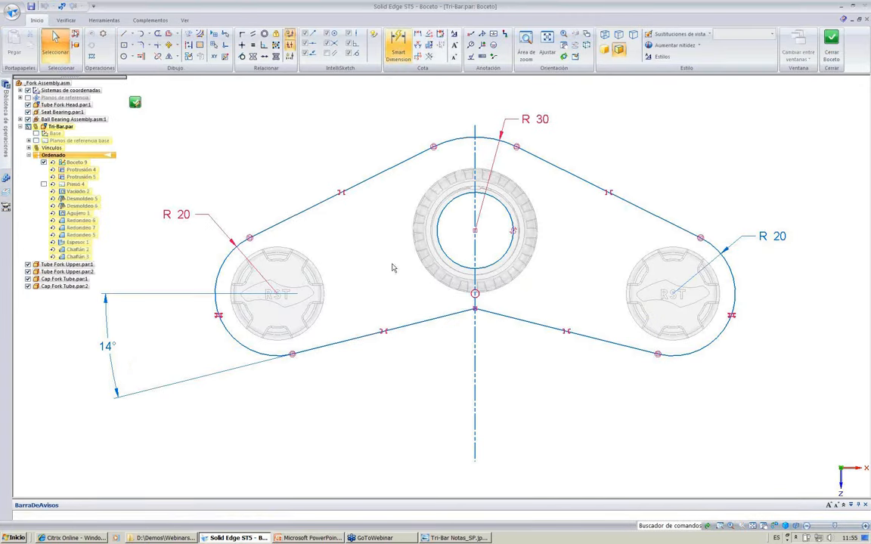
left_click(406, 326)
left_click(415, 364)
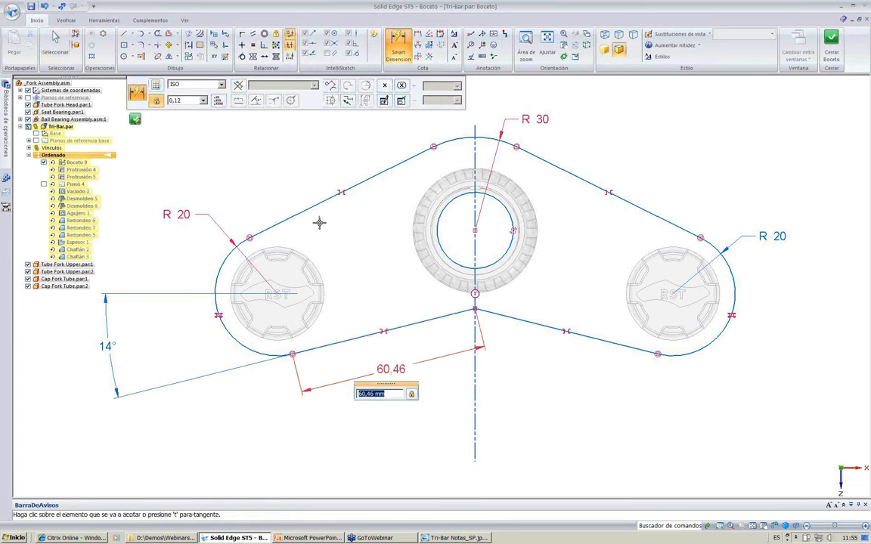
left_click(56, 42)
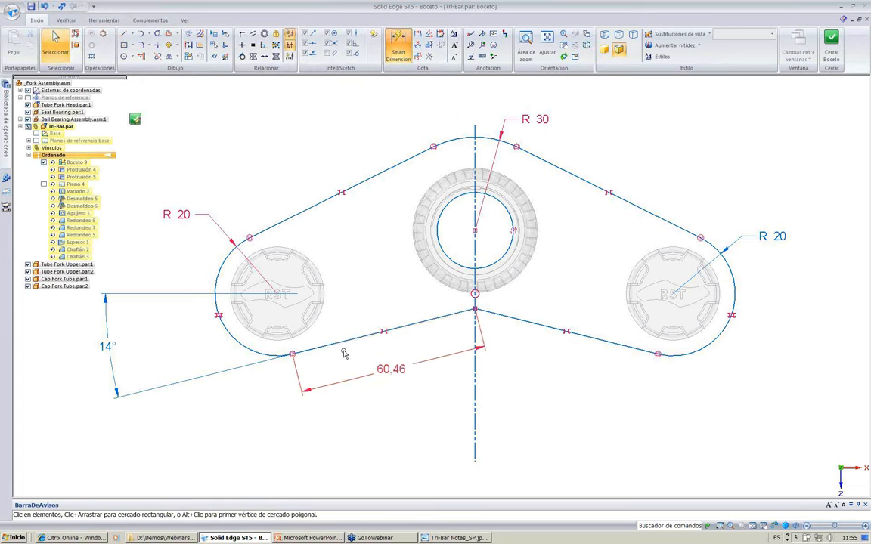
left_click(397, 371)
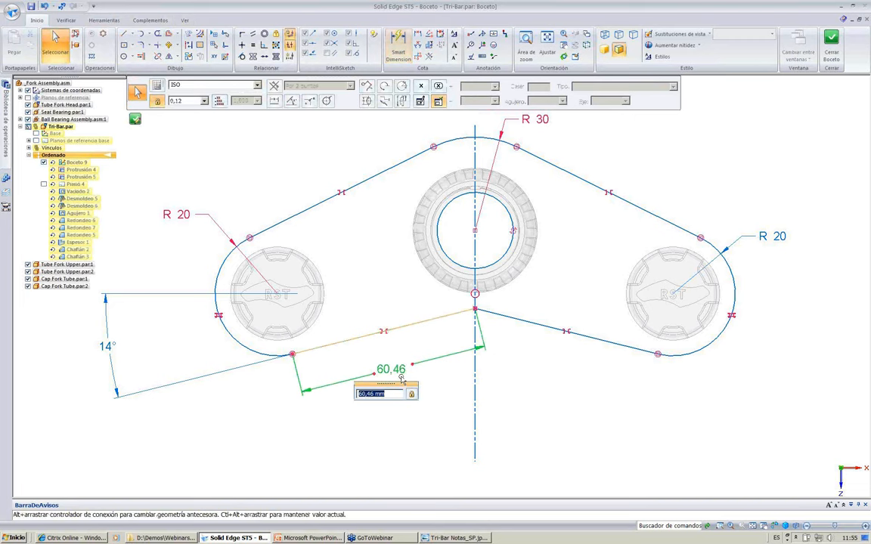
left_click(376, 394)
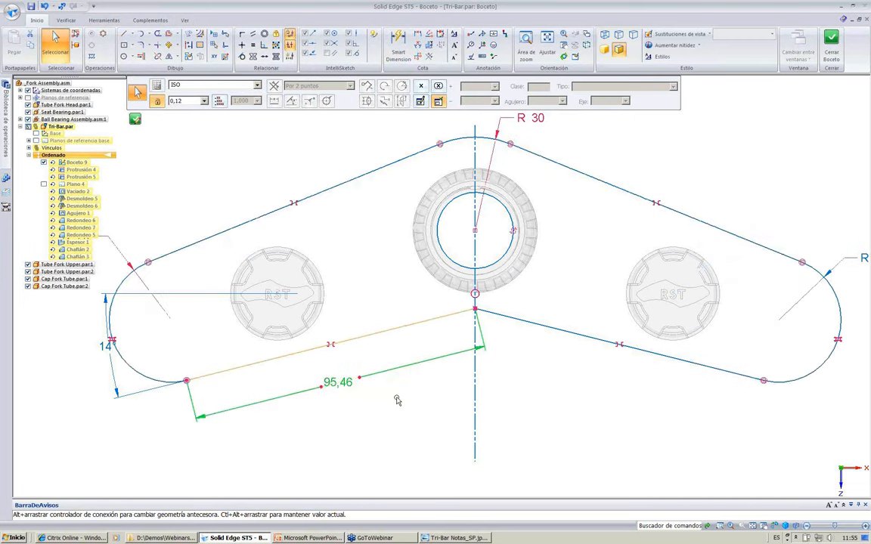
left_click(135, 120)
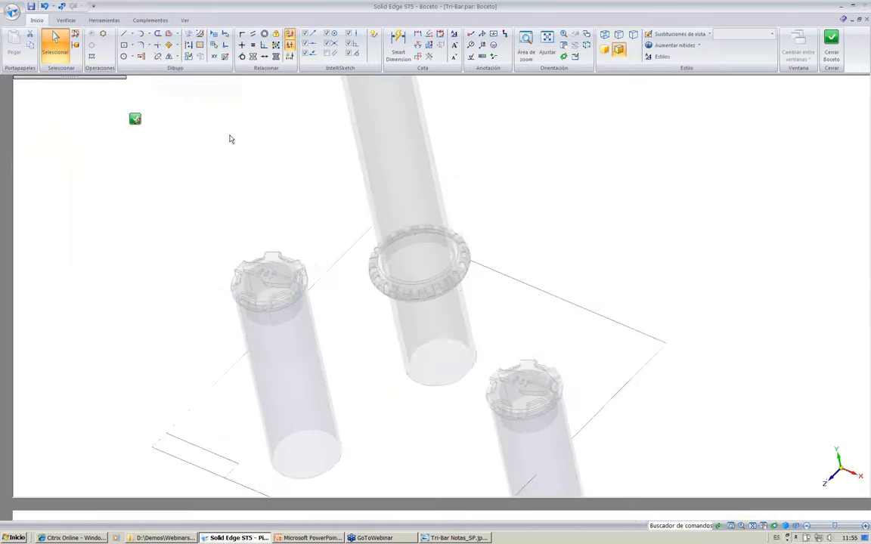
left_click(195, 87)
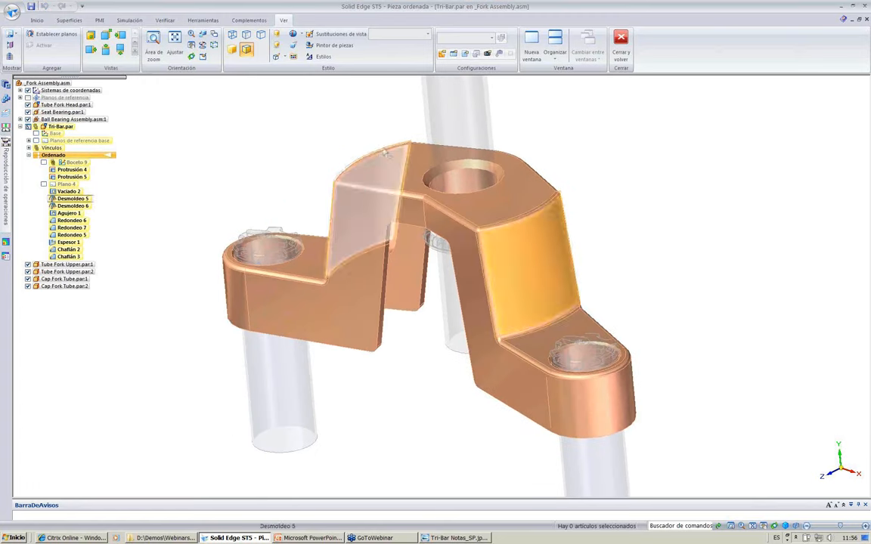
- Dimension the upper-right slanted line in the raised body's profile (Protrusión 5), set its length to 52.15 mm and close the sketch
left_click(72, 176)
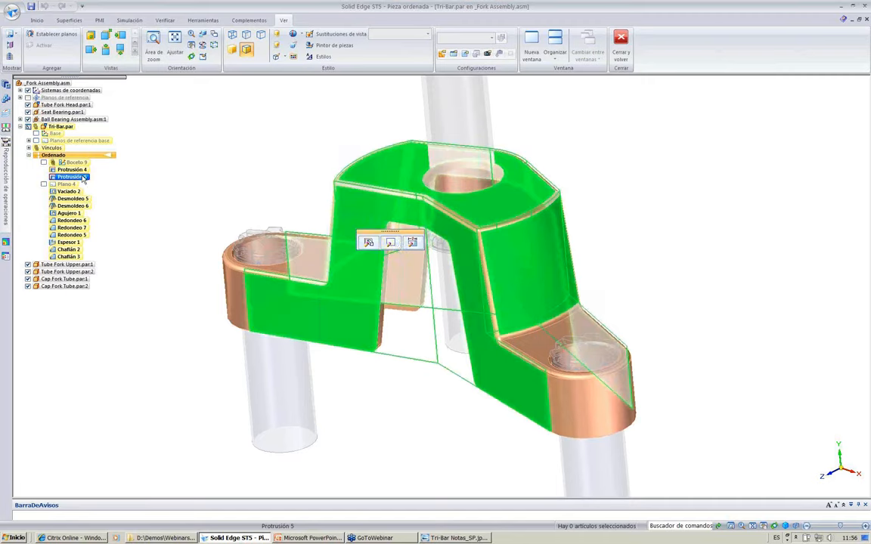
left_click(391, 243)
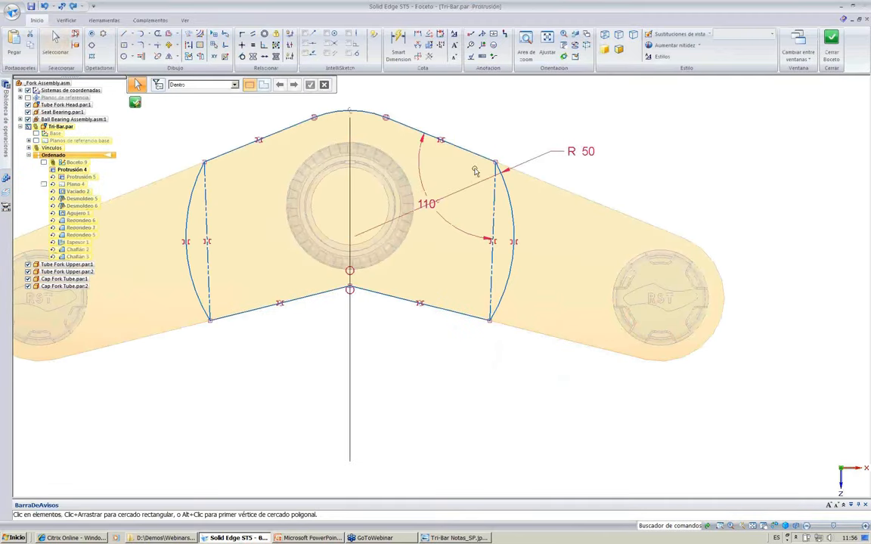
left_click(397, 45)
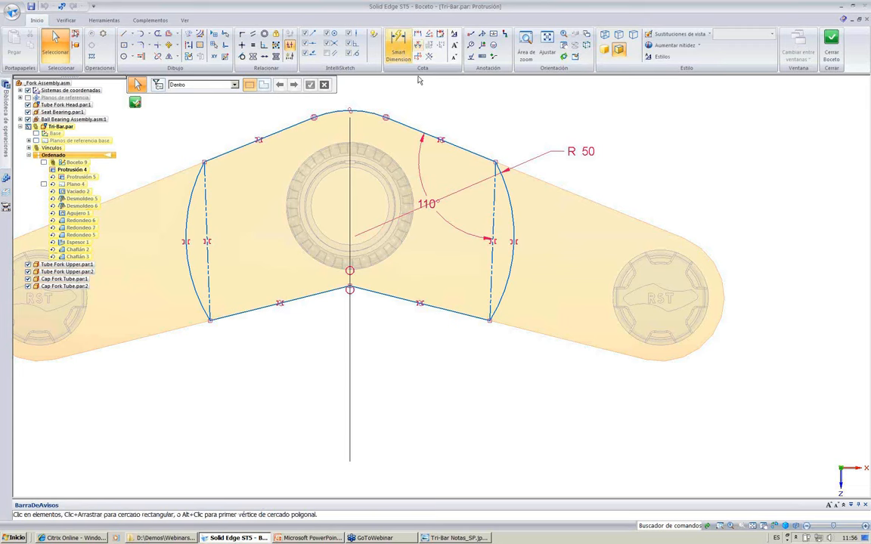
left_click(468, 150)
left_click(483, 134)
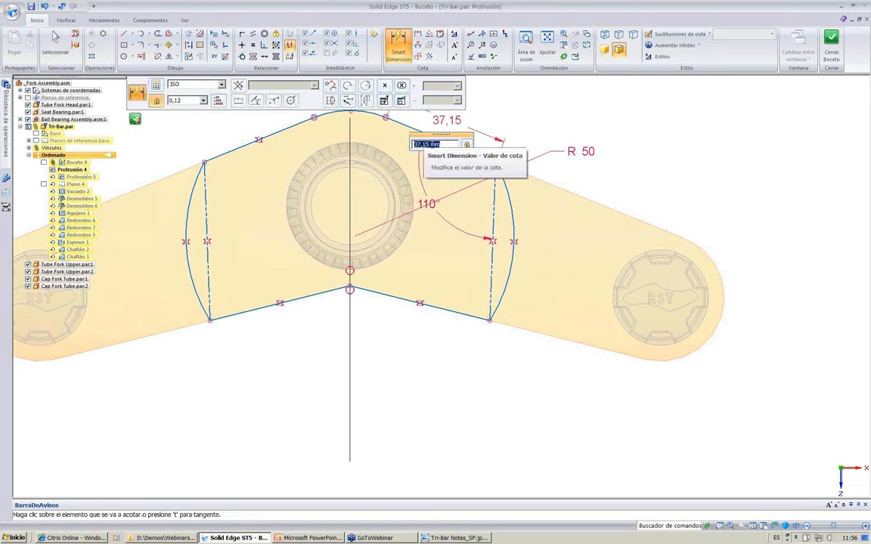
double_click(432, 144)
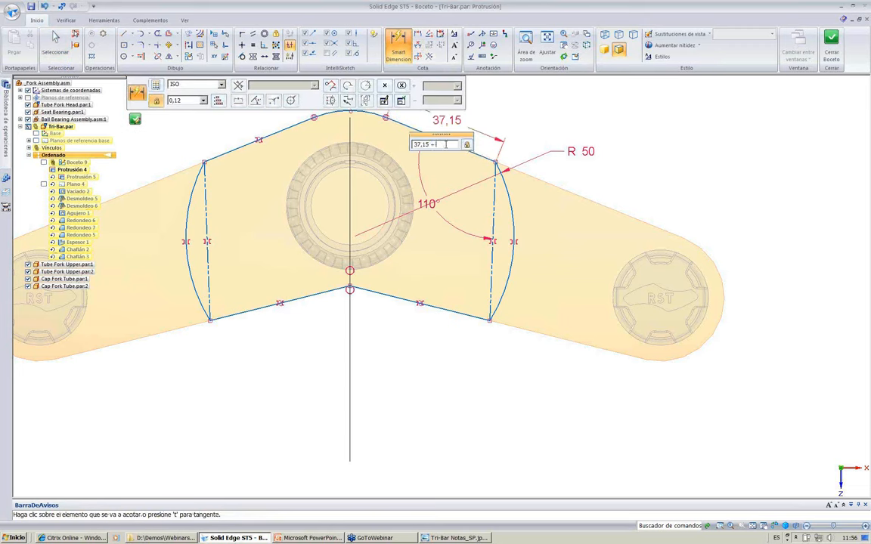
key("Return")
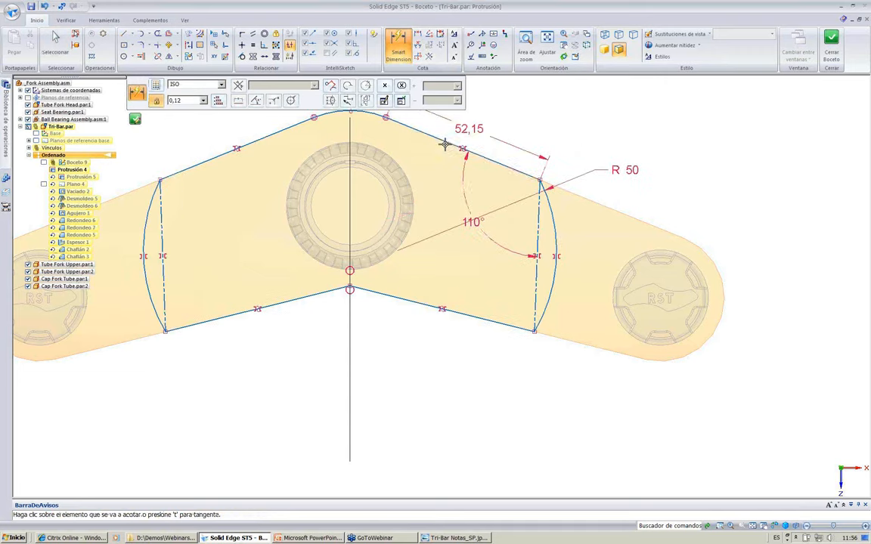
left_click(135, 119)
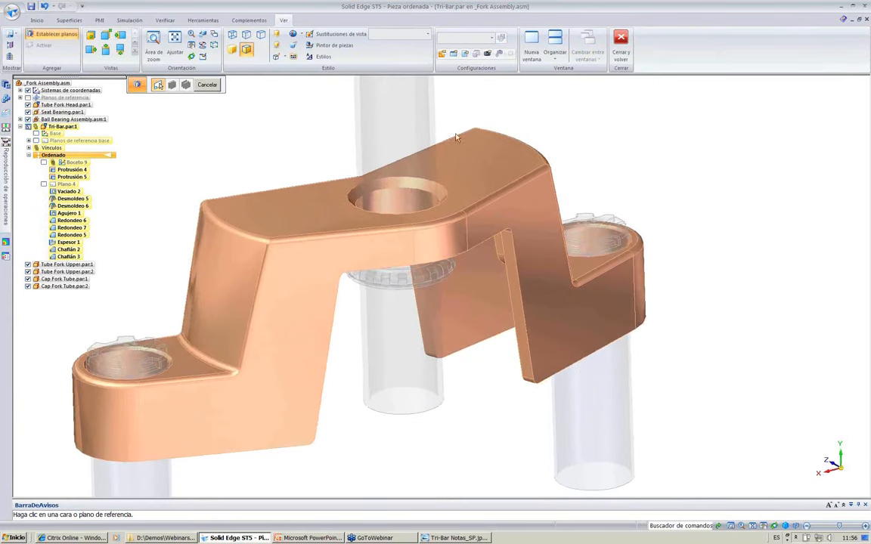
- Examine the extents of the tri-bar's raised-body protrusion and its central cutout in the model
left_click(37, 20)
left_click(60, 47)
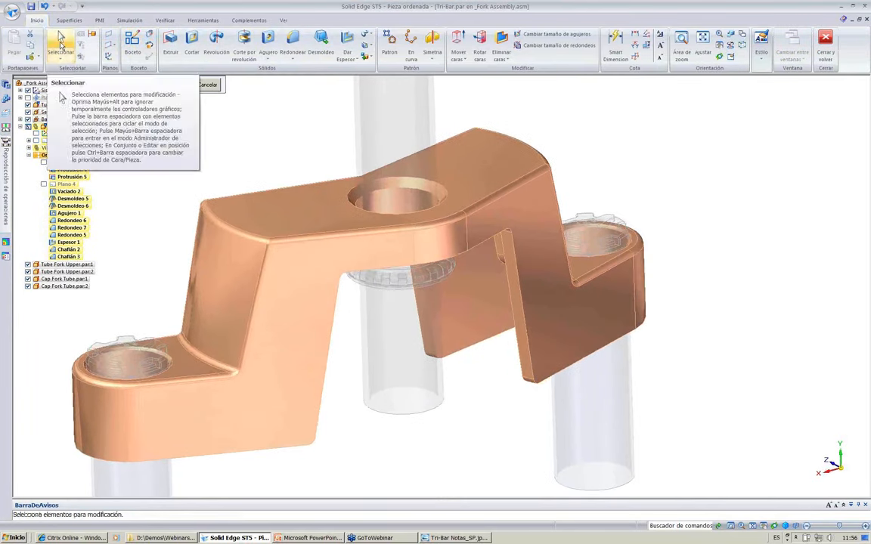
left_click(411, 290)
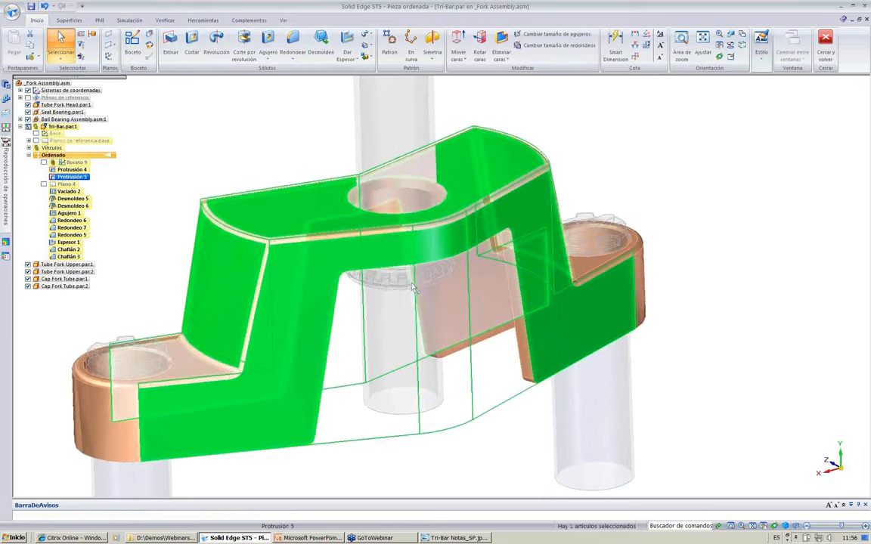
middle_click_drag(368, 253, 368, 221)
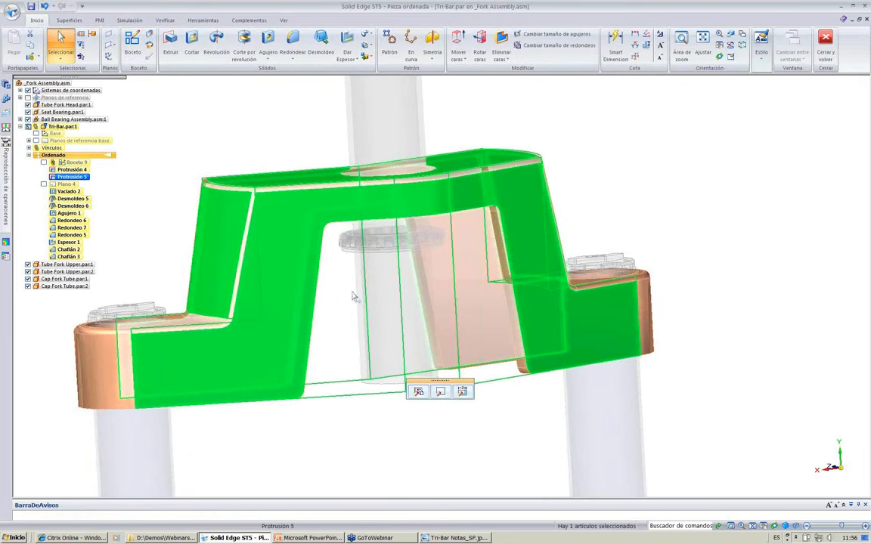
left_click(69, 192)
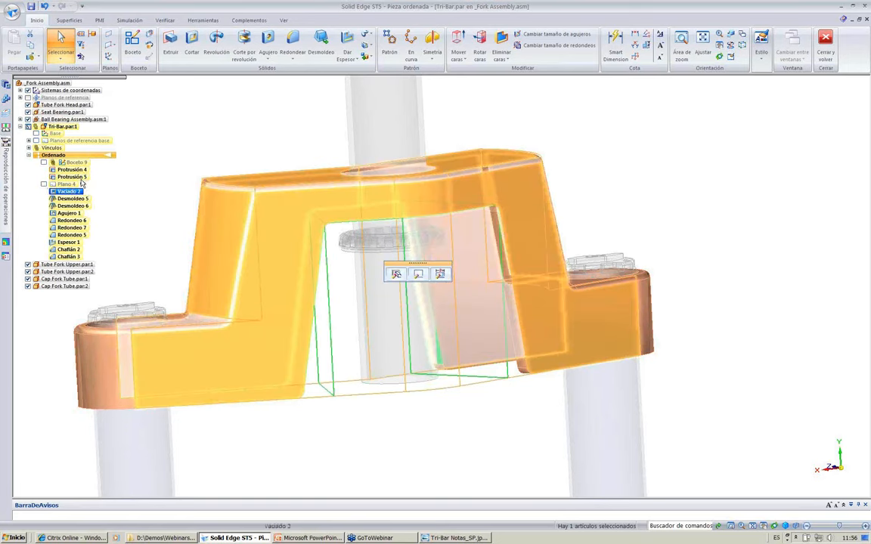
left_click(80, 179)
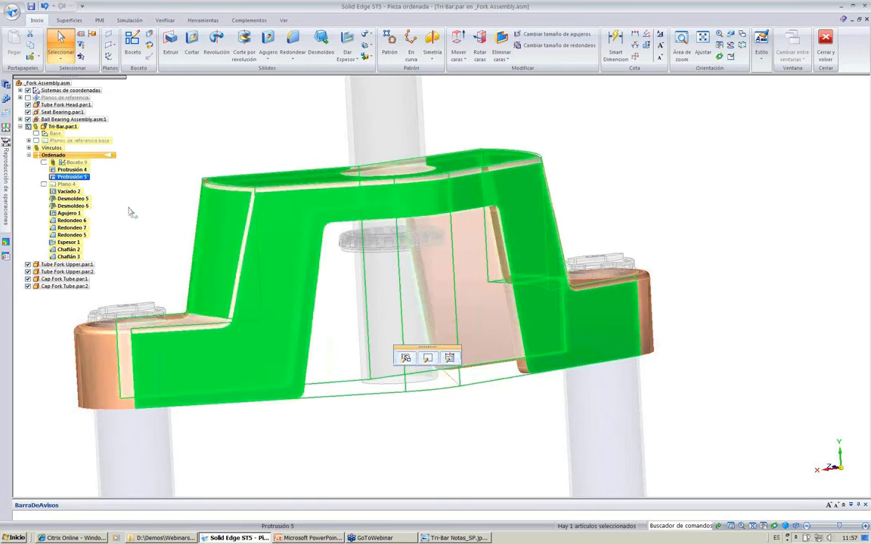
left_click(128, 211)
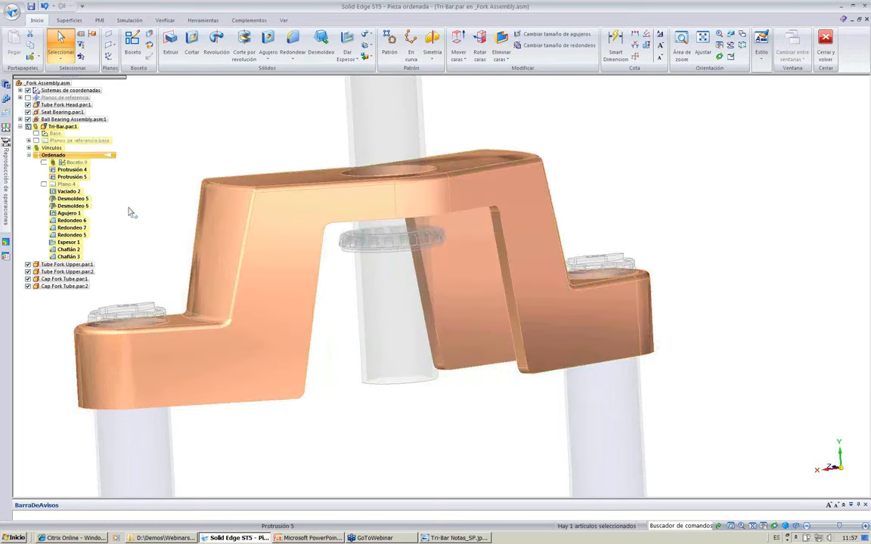
- Set the depth of the tri-bar's central cutout (Vaciado 2) to 30 mm with dynamic editing
scroll(128, 211, "up", 3)
left_click(69, 192)
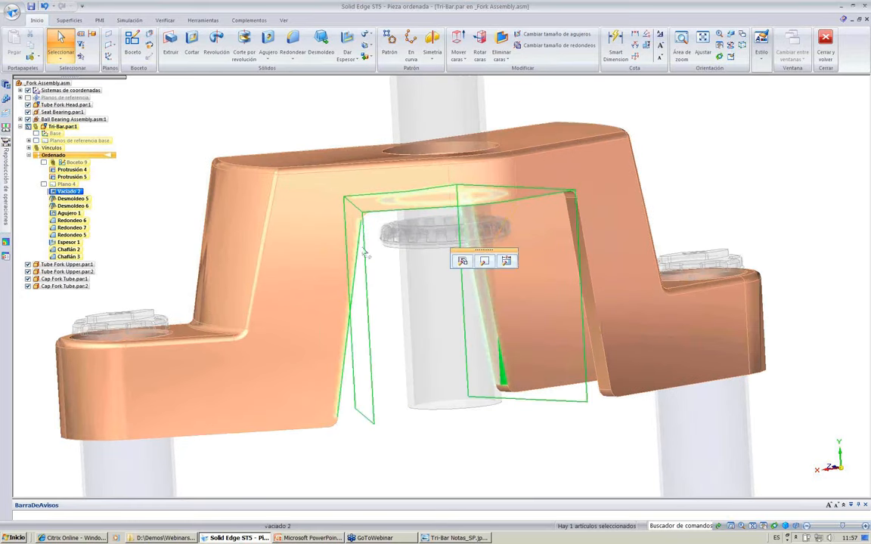
left_click(507, 261)
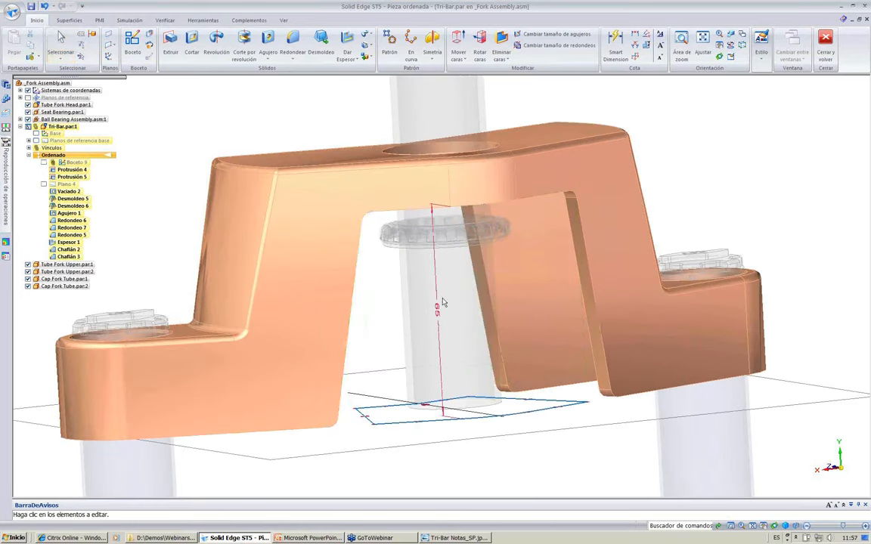
left_click(437, 311)
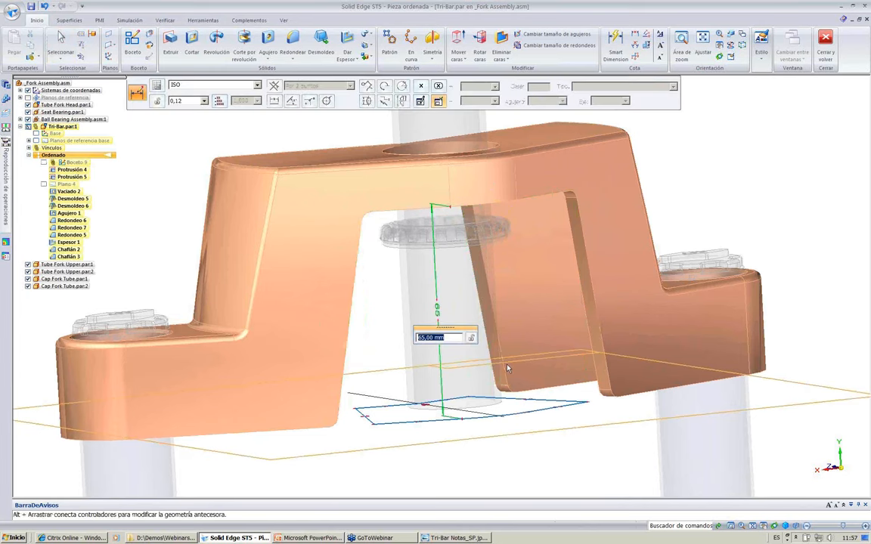
type("30")
key("Return")
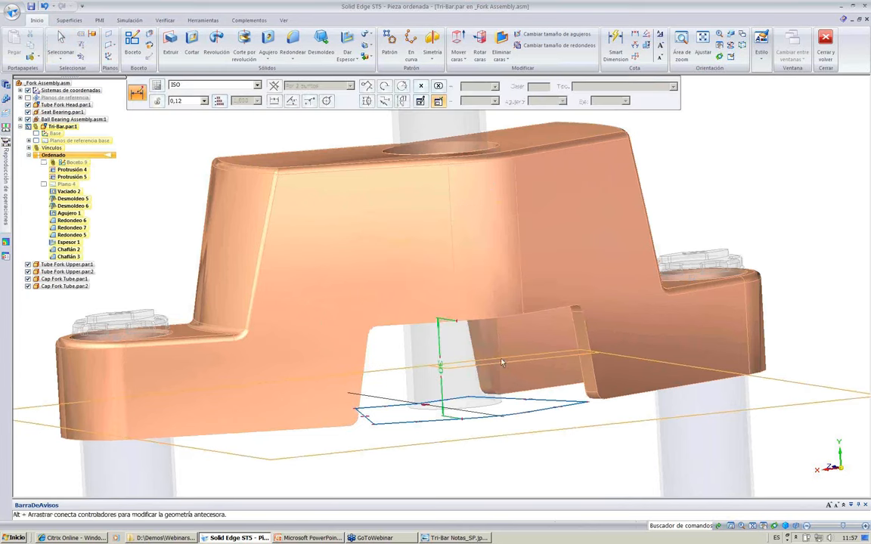
key("Escape")
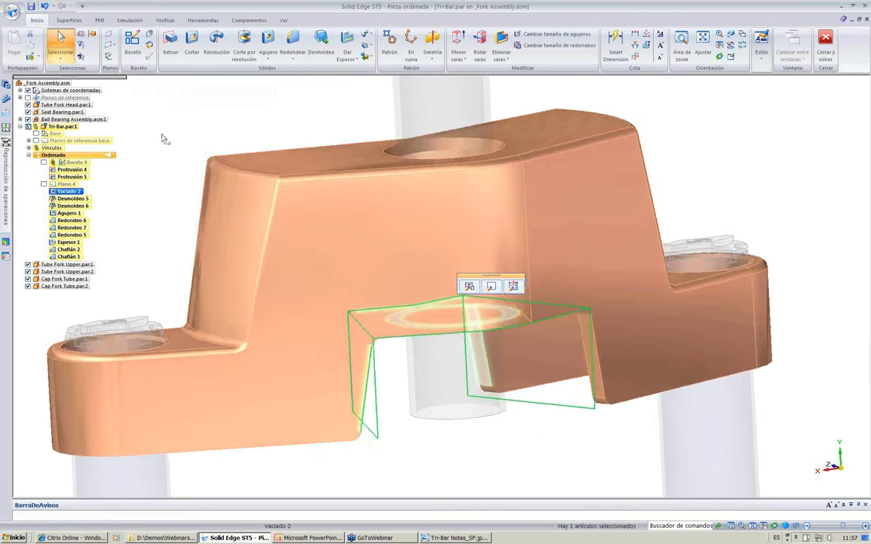
- Redefine the extrusion extent of Protrusión 5 to a keypoint on the lower edge of the head-tube bearing and finish the feature
left_click(76, 177)
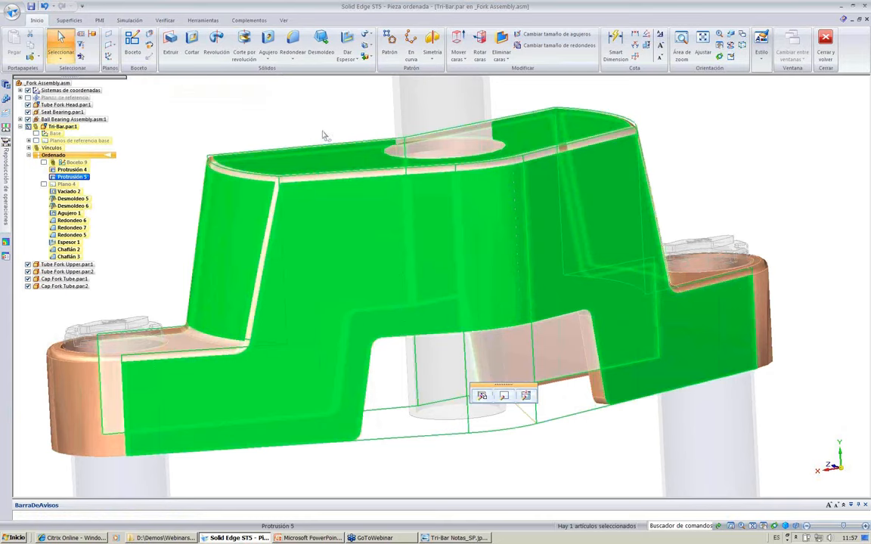
left_click(483, 395)
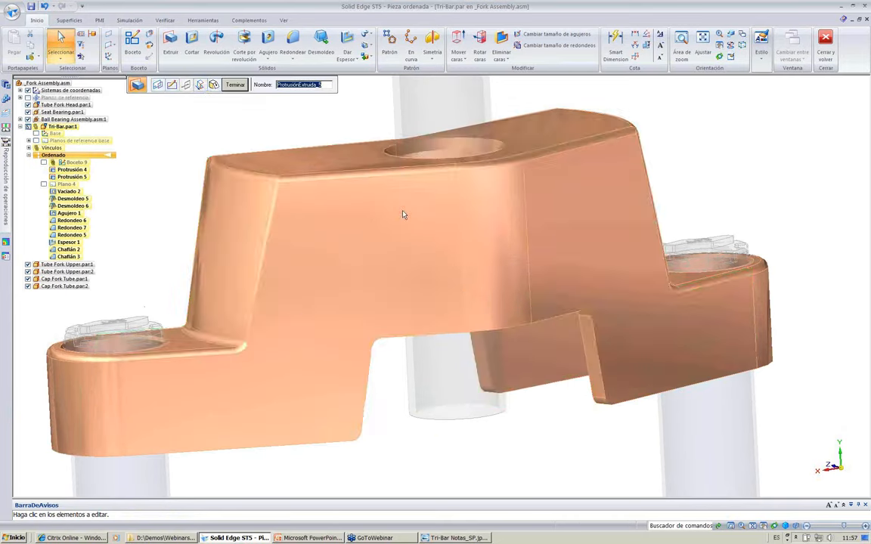
left_click(199, 85)
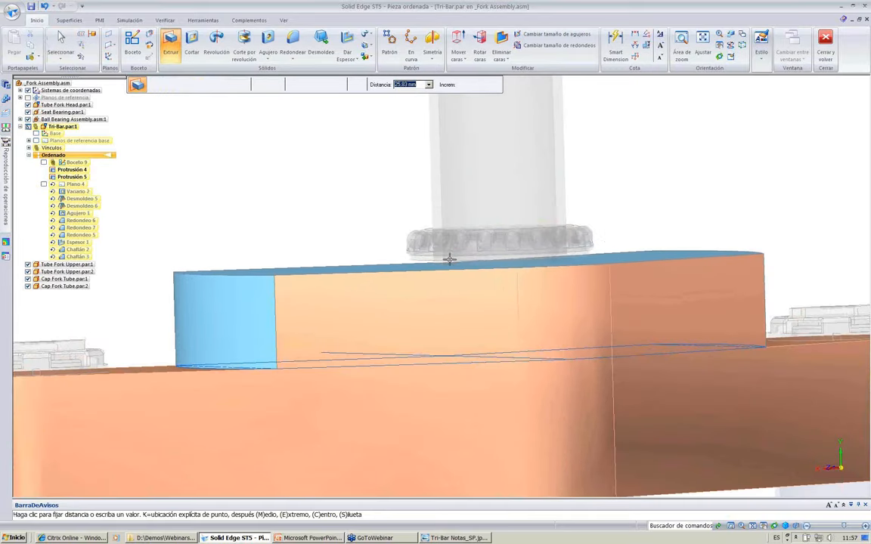
left_click(452, 256)
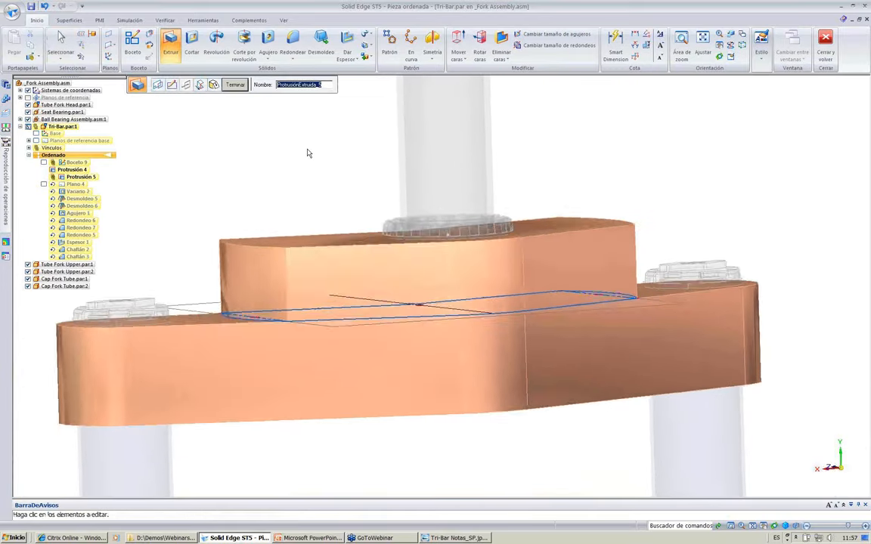
left_click(235, 84)
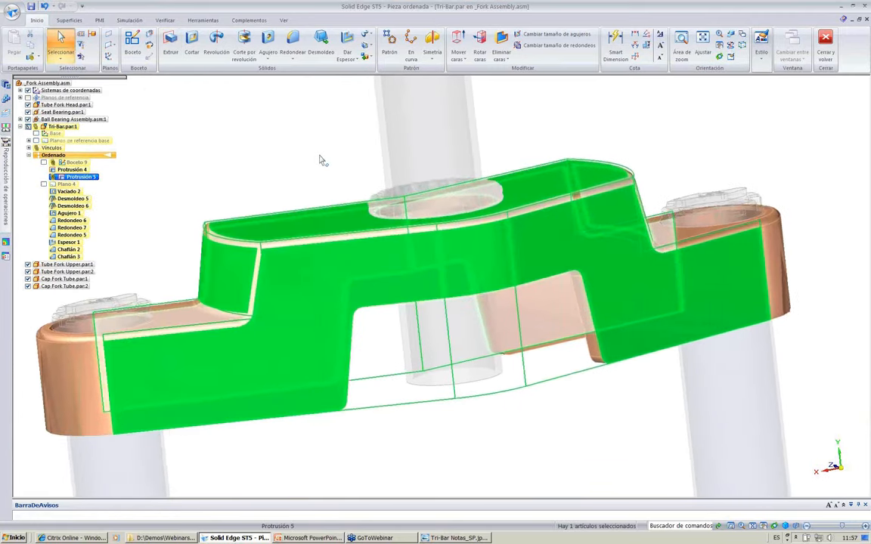
- Measure the minimum distance between the raised body's top face and the upper inner face of the central cutout
left_click(165, 20)
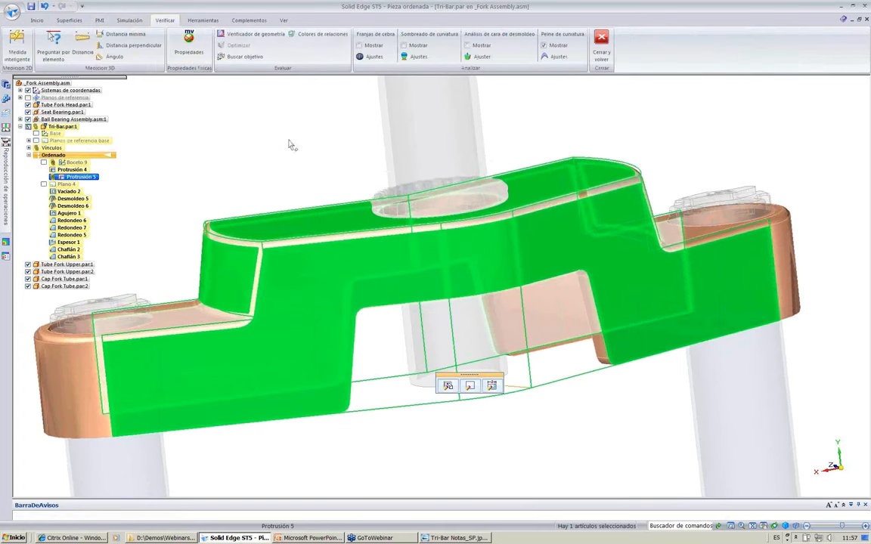
left_click(110, 34)
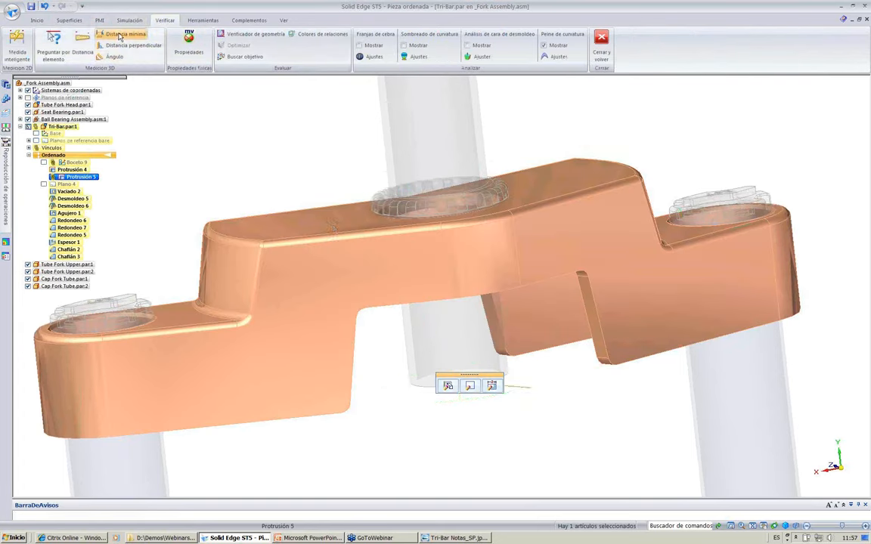
left_click(333, 228)
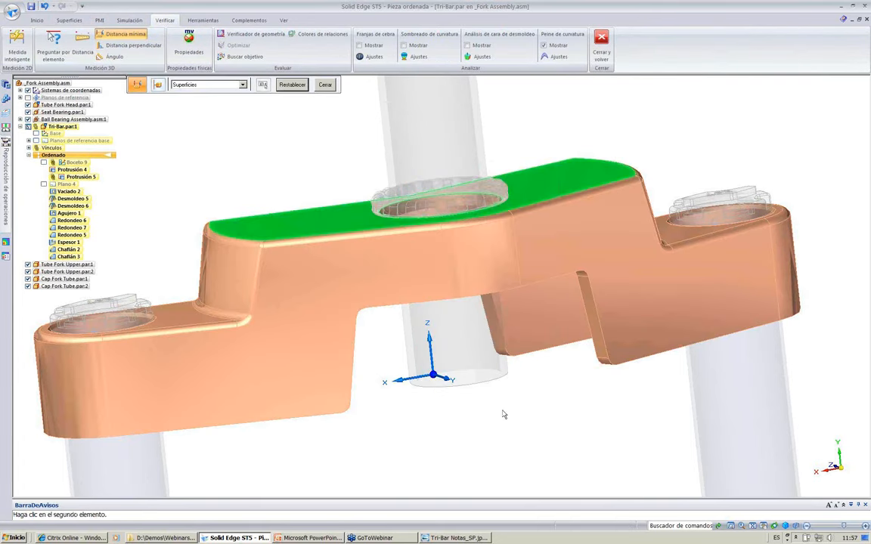
middle_click_drag(502, 411, 409, 332)
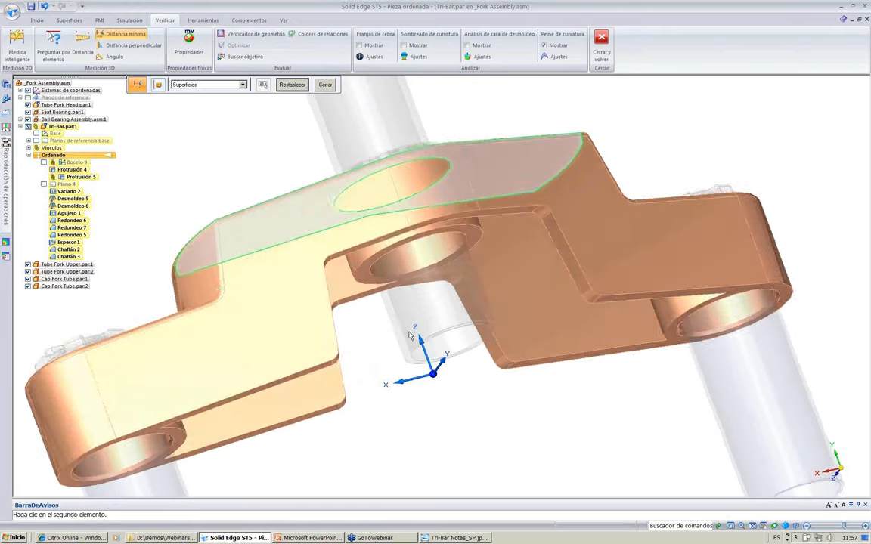
left_click(350, 248)
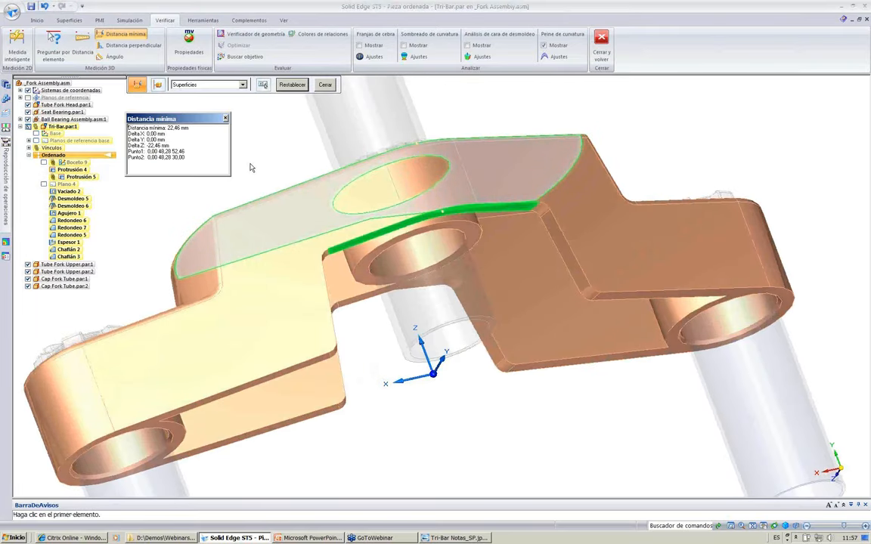
left_click(226, 118)
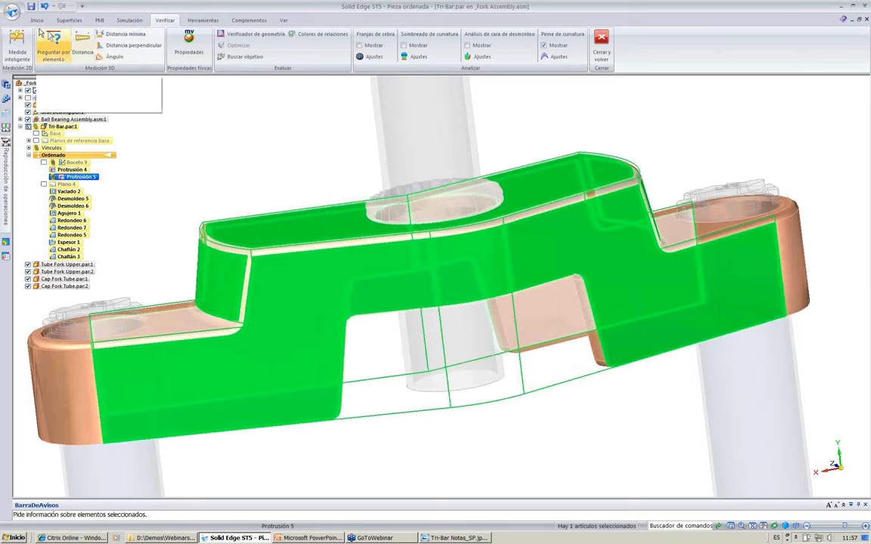
- Set the depth dimension of the tri-bar's central cutout (Vaciado 2) to the formula 30,00 + (22,46-15) with dynamic editing
left_click(428, 355)
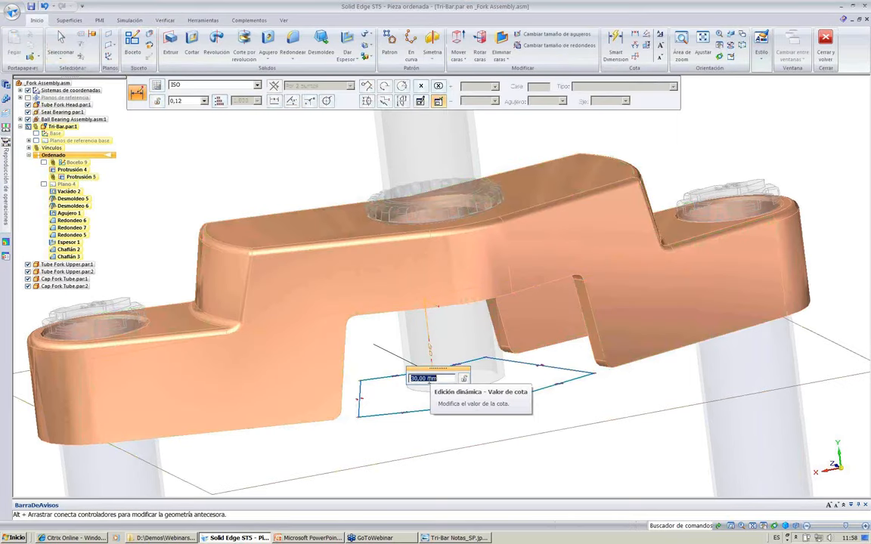
double_click(433, 379)
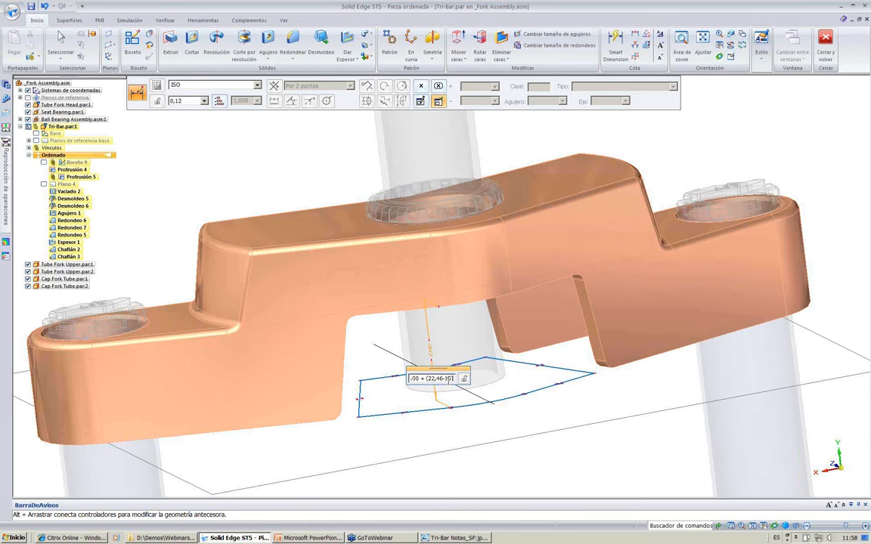
key("Return")
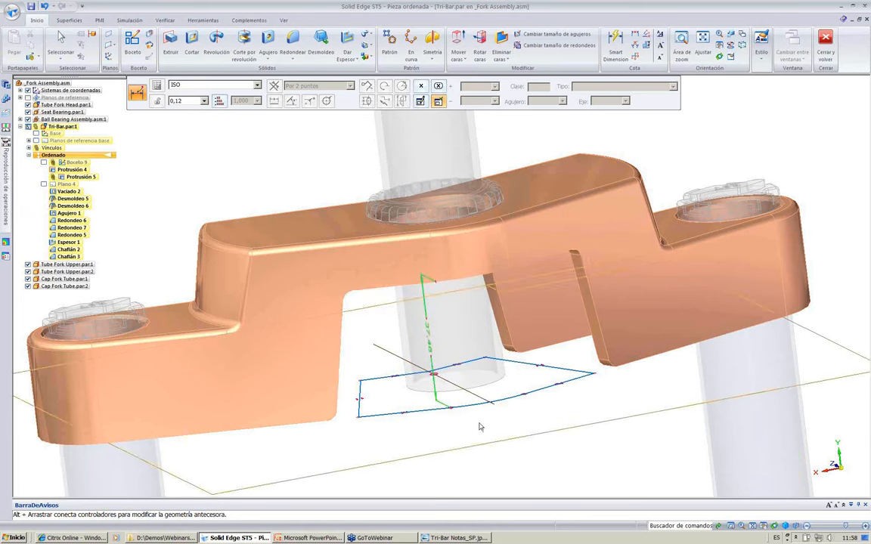
key("Escape")
left_click(358, 309)
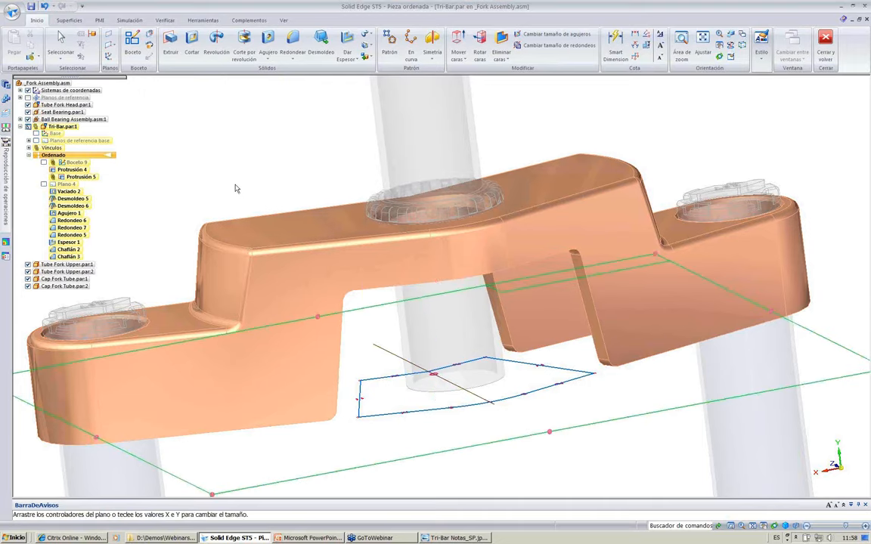
key("Escape")
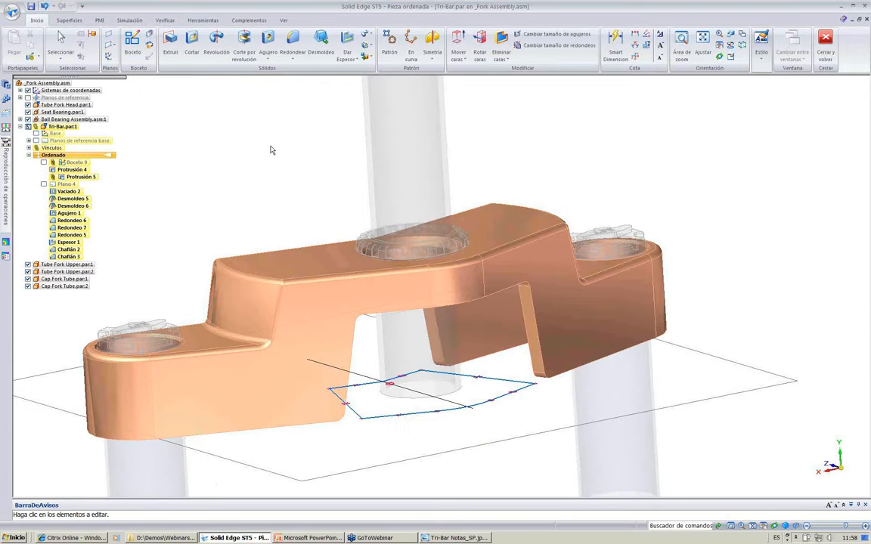
middle_click_drag(271, 149, 300, 150)
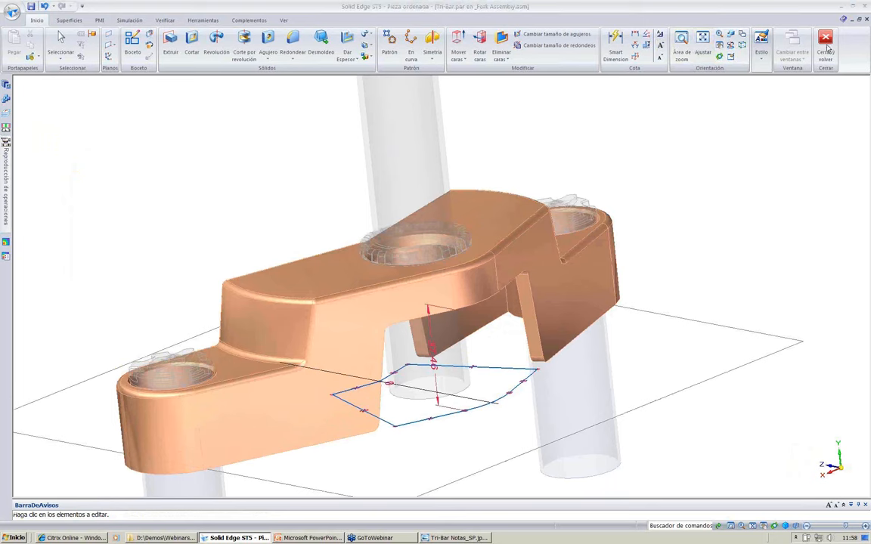
- Leave the part edit, close the fork assembly without saving its changes and reopen _Fork Assembly.asm
left_click(826, 47)
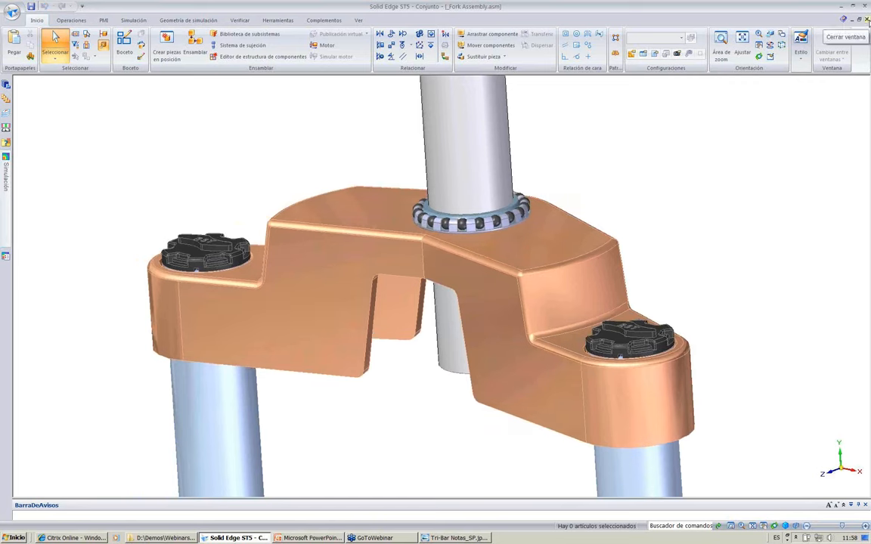
left_click(866, 20)
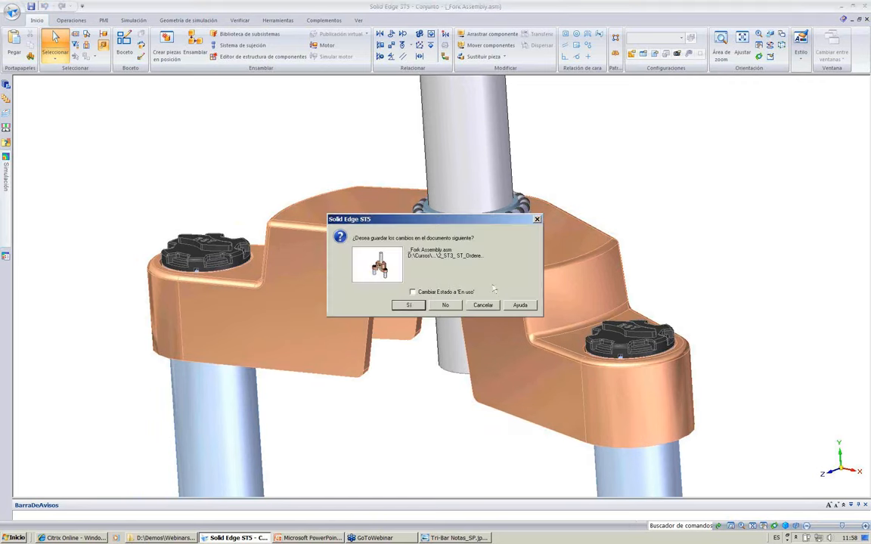
left_click(453, 309)
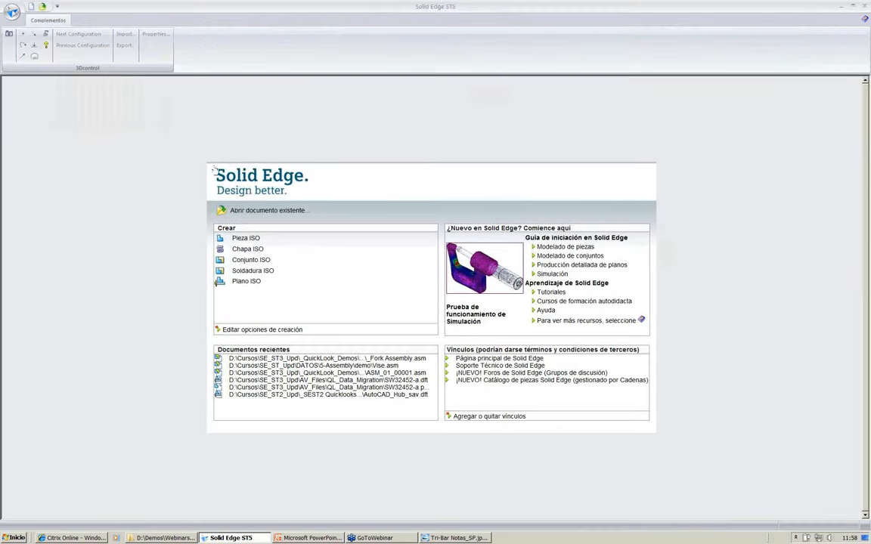
left_click(368, 358)
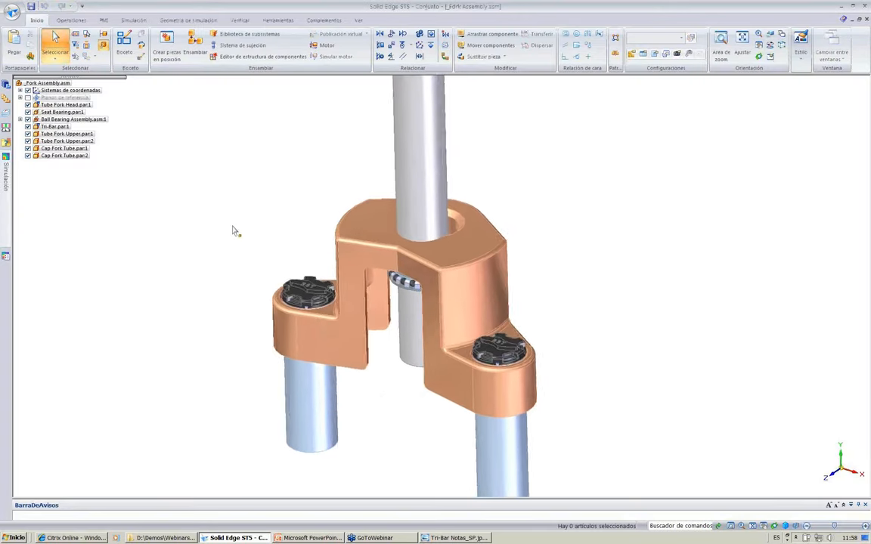
- Open Tri-Bar.par:1 for in-place editing and hide its base reference planes
left_click(55, 127)
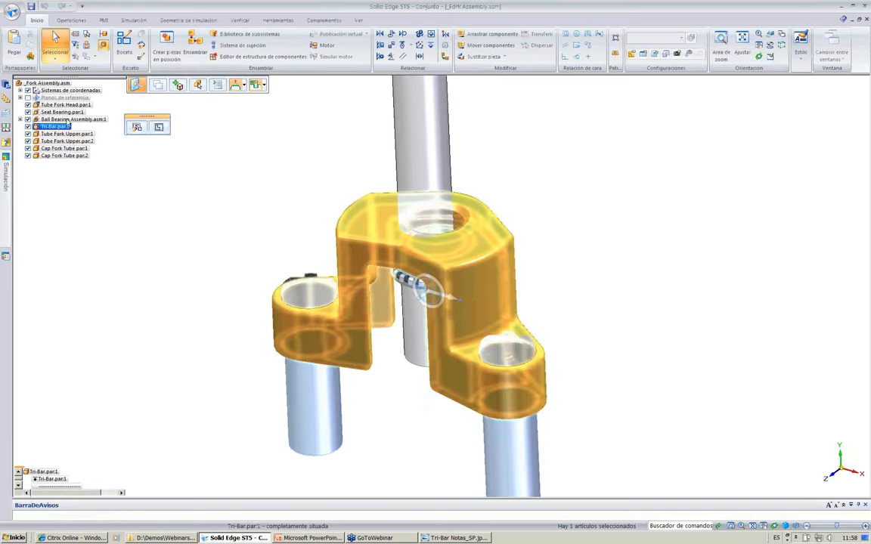
left_click(137, 127)
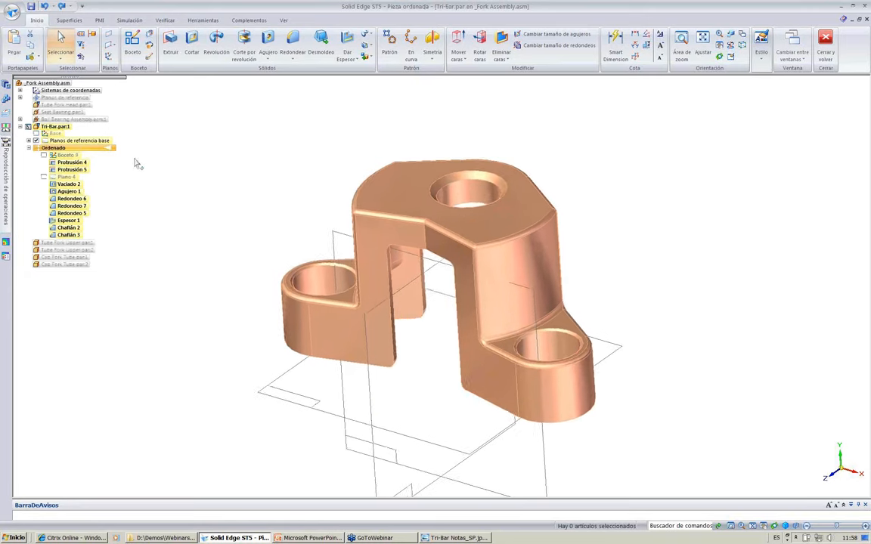
left_click(35, 141)
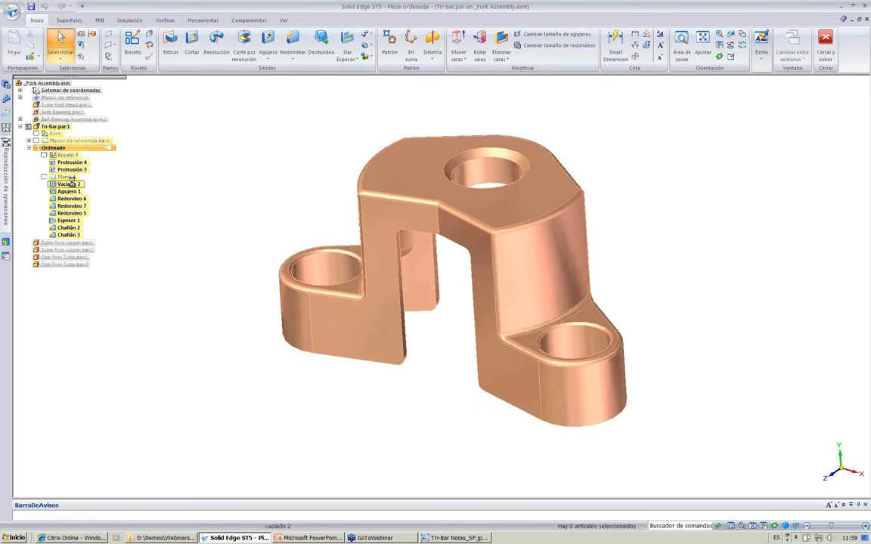
- Move Vaciado 2 and the features it depends on from the ordered to the synchronous environment
left_click(68, 184)
right_click(72, 184)
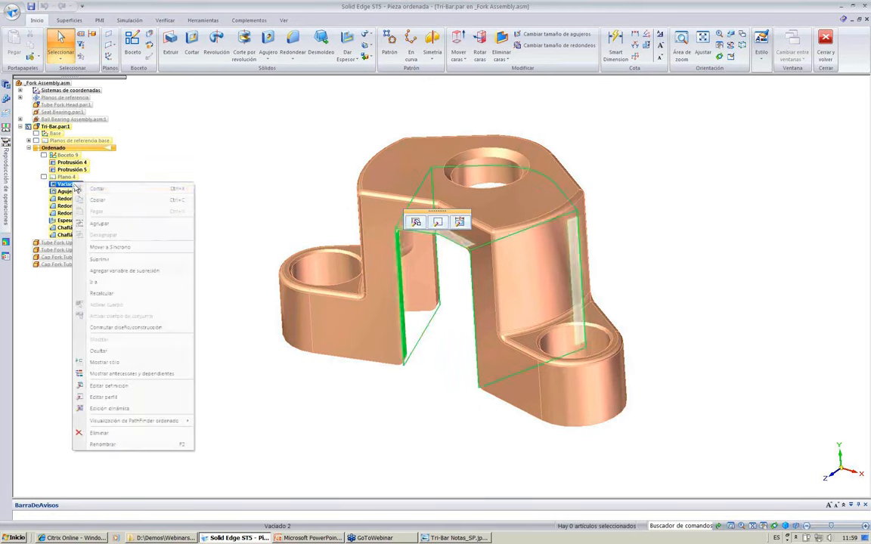
left_click(135, 246)
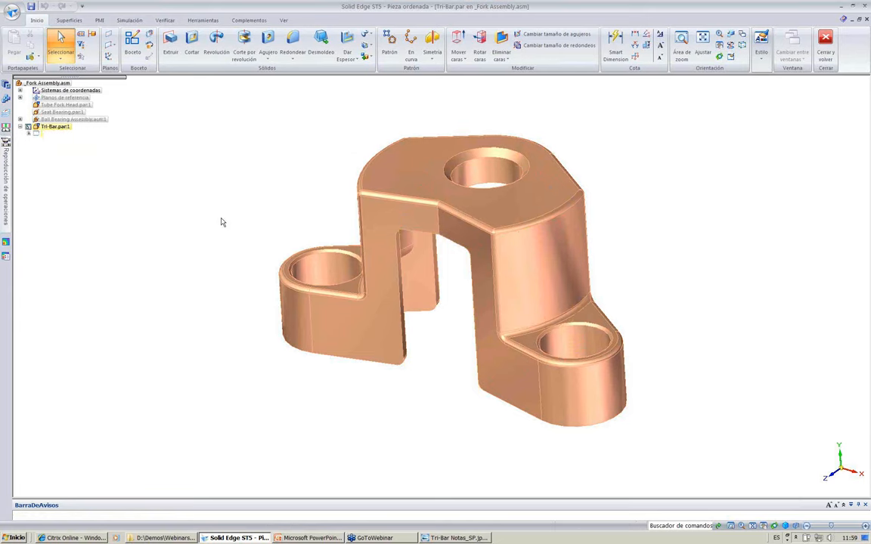
- Move the cylindrical R30 end face of the tri-bar horizontally by about 8 mm with the steering wheel and deselect it
middle_click_drag(221, 225, 466, 217)
left_click(465, 217)
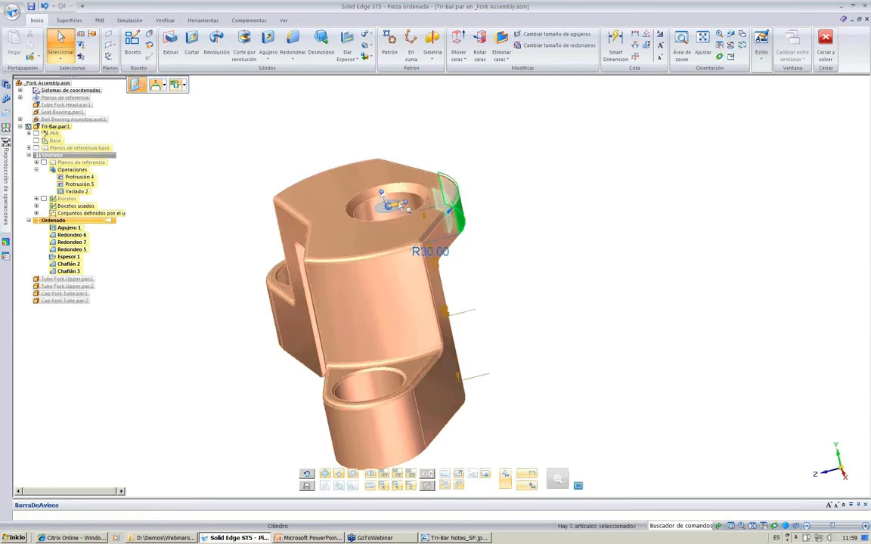
left_click(400, 205)
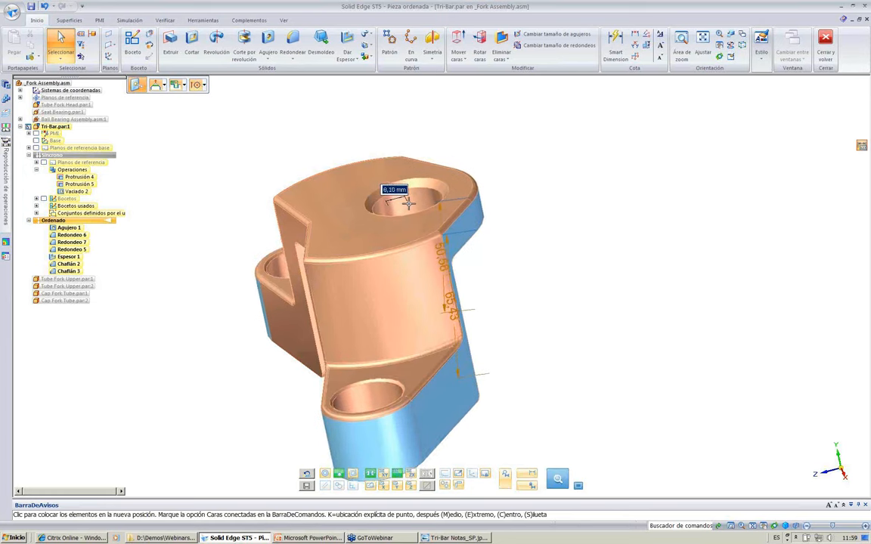
left_click(406, 201)
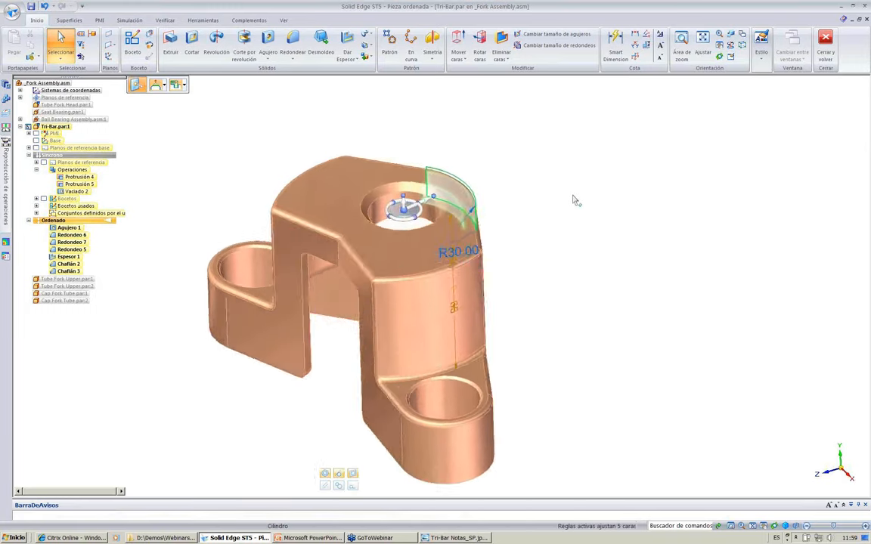
key("Escape")
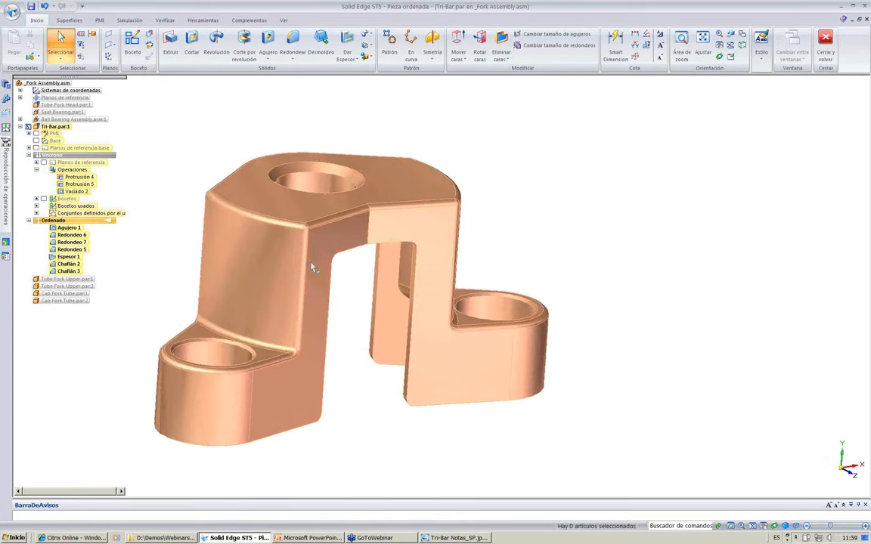
- Rotate the inner planar face and the outer R50 cylindrical face of one tri-bar leg outward together, using the relocated steering wheel
right_click(435, 352)
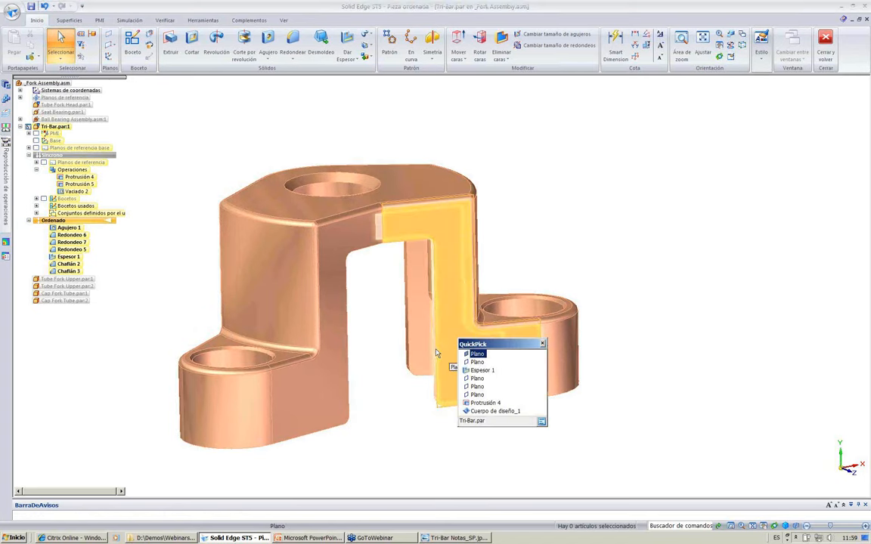
left_click(477, 364)
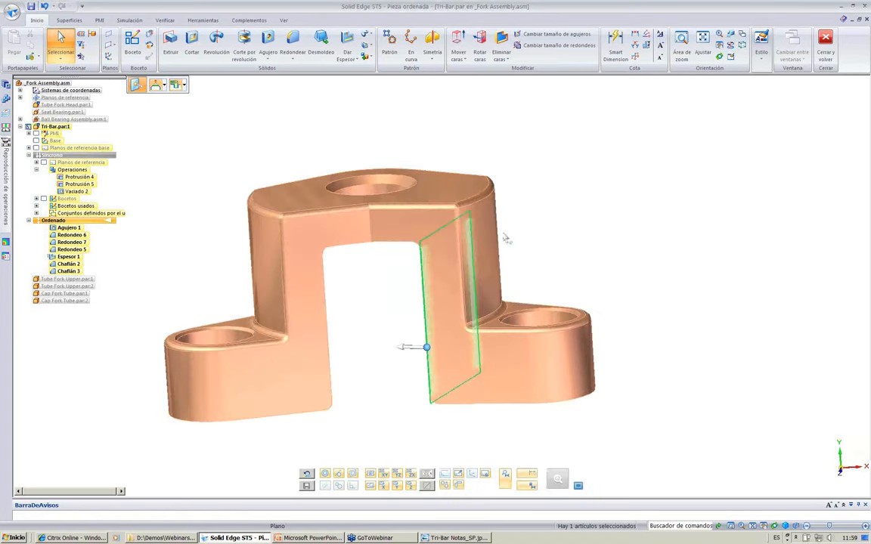
left_click(490, 235, "ctrl")
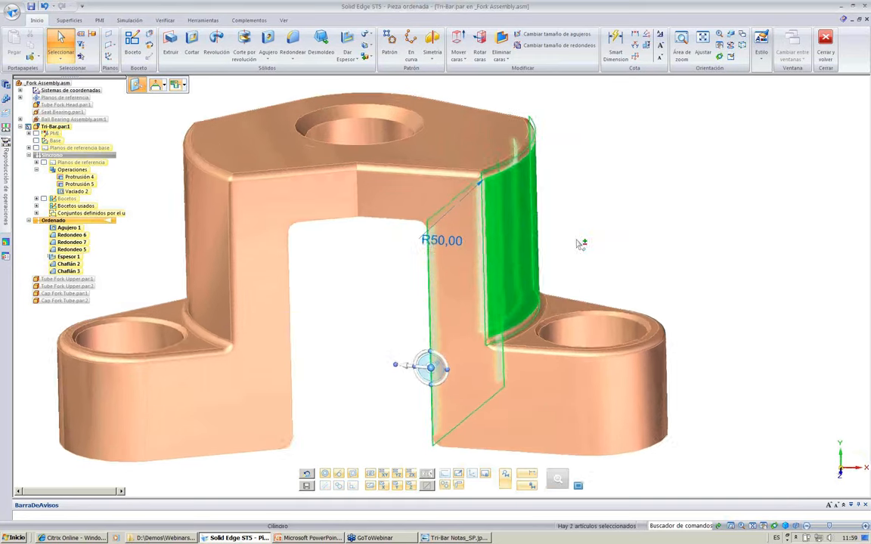
left_click_drag(418, 370, 350, 135)
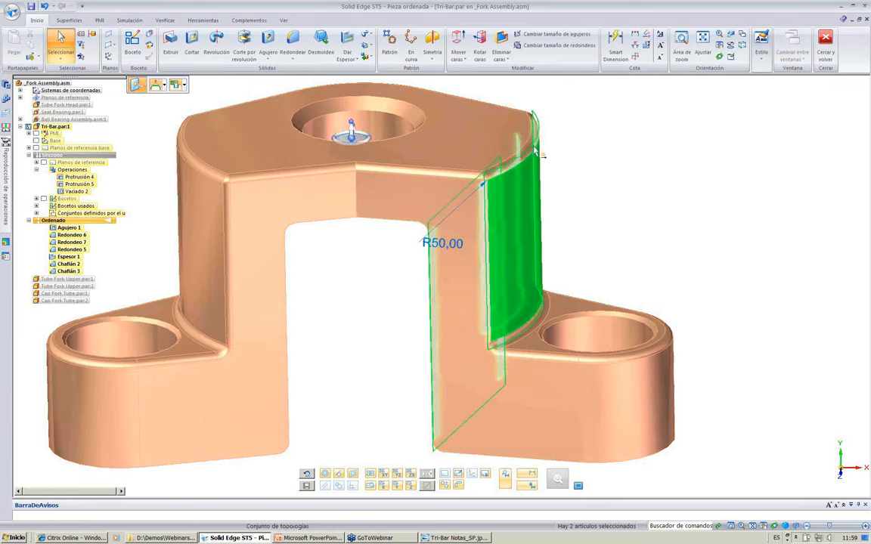
middle_click_drag(538, 154, 528, 184)
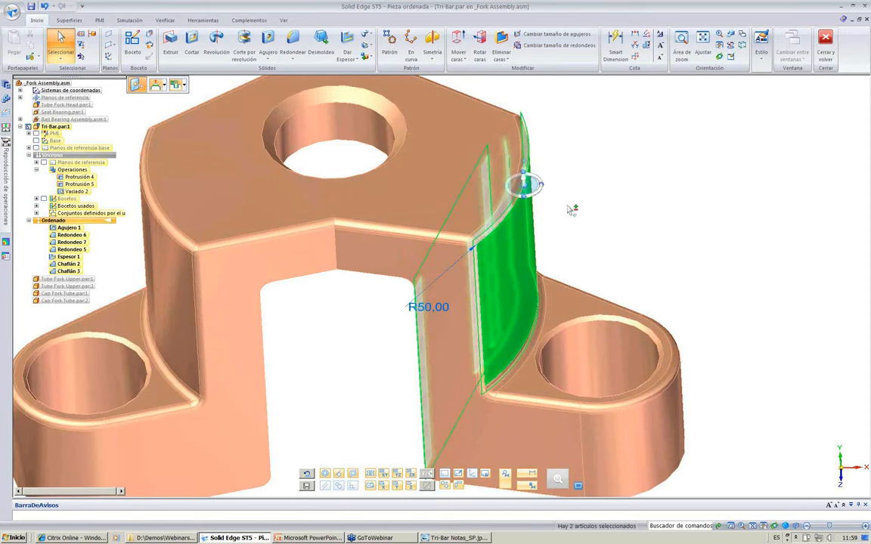
mouse_move(572, 212)
middle_mouse_down()
mouse_move(585, 194)
mouse_move(588, 229)
mouse_move(582, 223)
middle_mouse_up()
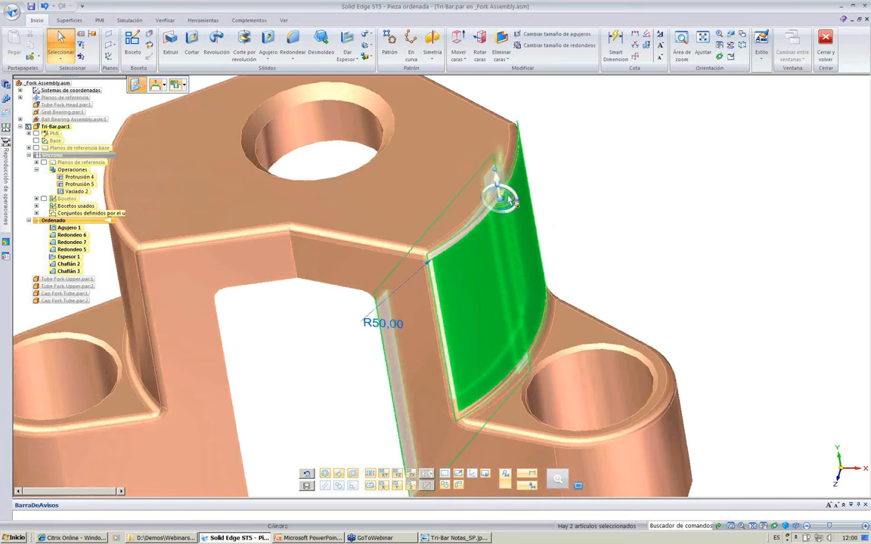
left_click(517, 199)
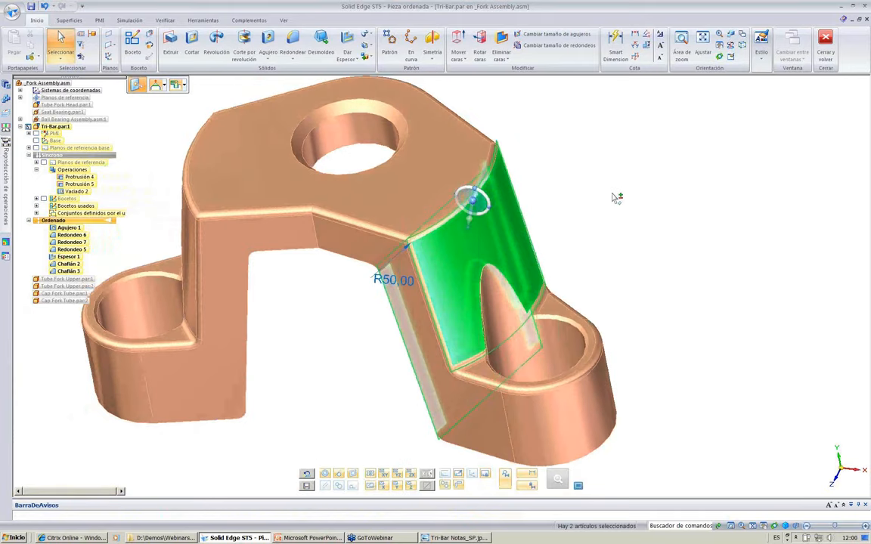
- Display the surrounding fork assembly components around the tri-bar, highlight the hole feature Agujero 1 and clear the selection
left_click(283, 20)
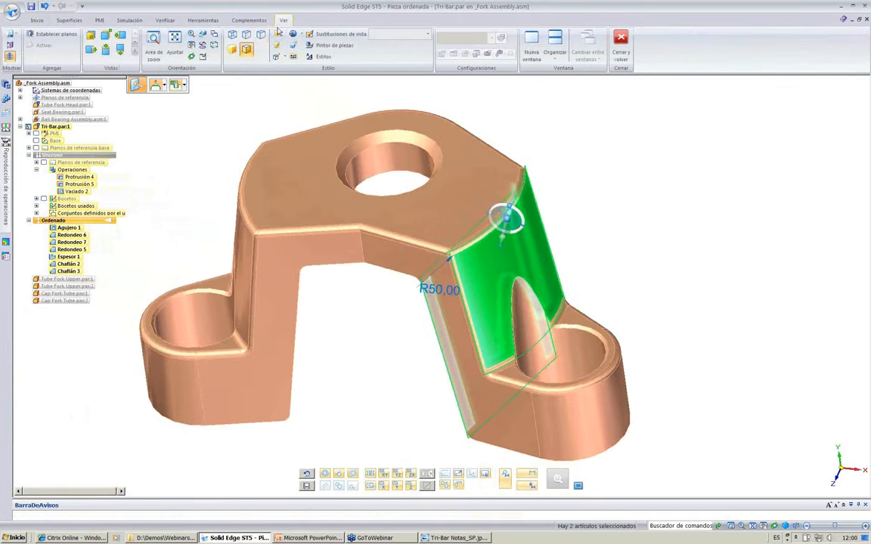
left_click(10, 56)
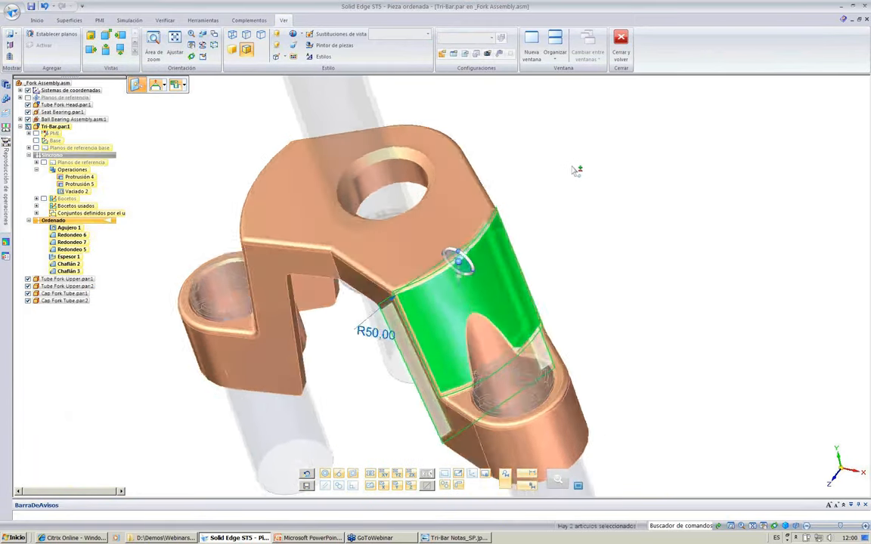
left_click(425, 183)
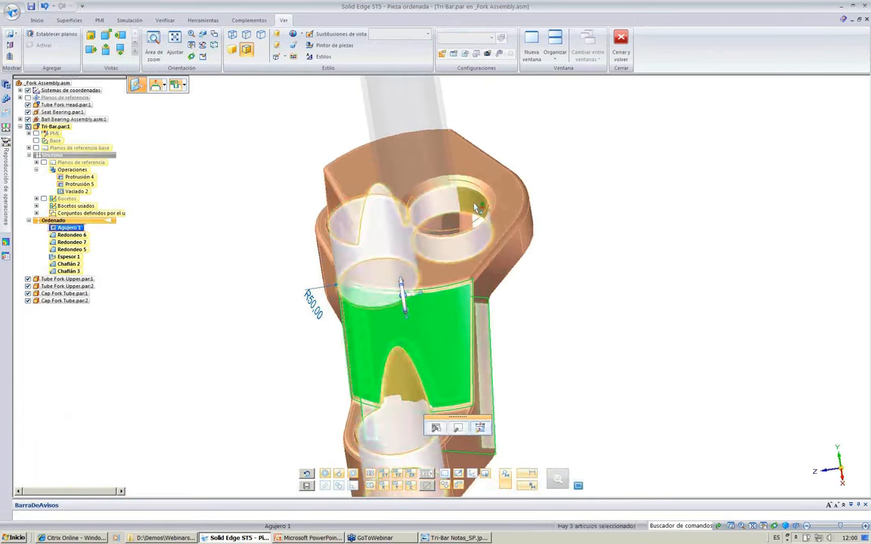
left_click(586, 206)
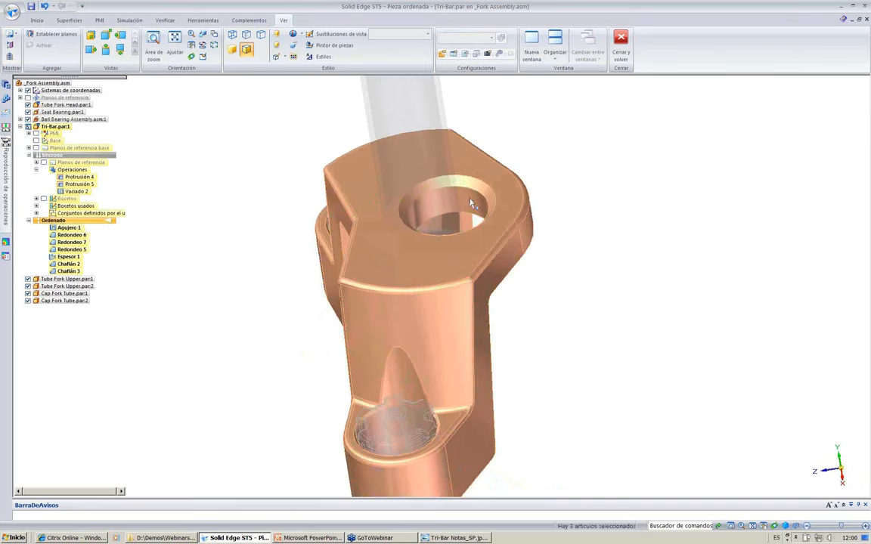
left_click(424, 179)
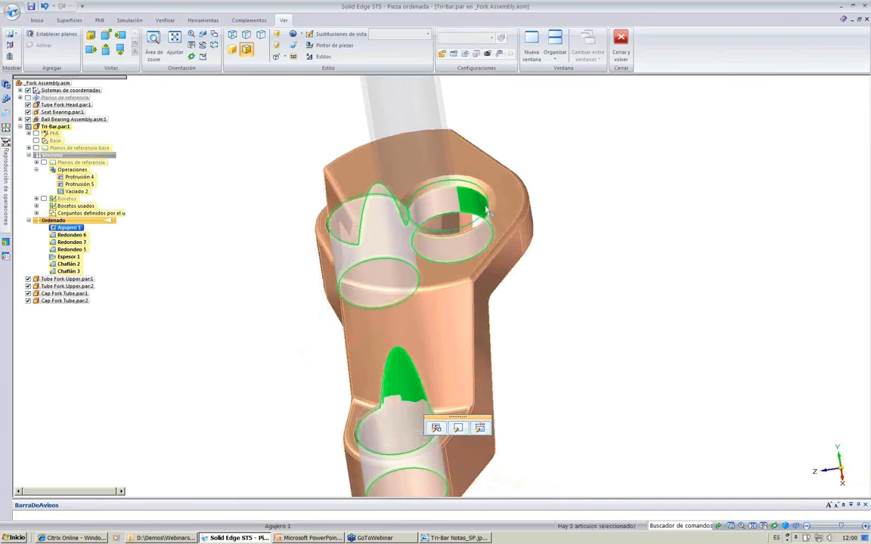
left_click(569, 188)
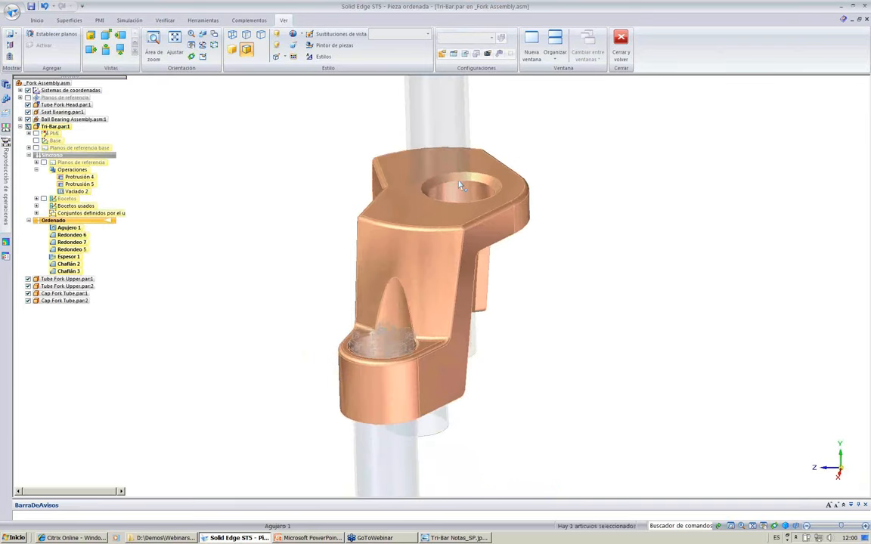
- Move the R20 cylindrical end face of the tri-bar's side boss outward by 15 mm with the repositioned steering wheel and deselect it
left_click(37, 20)
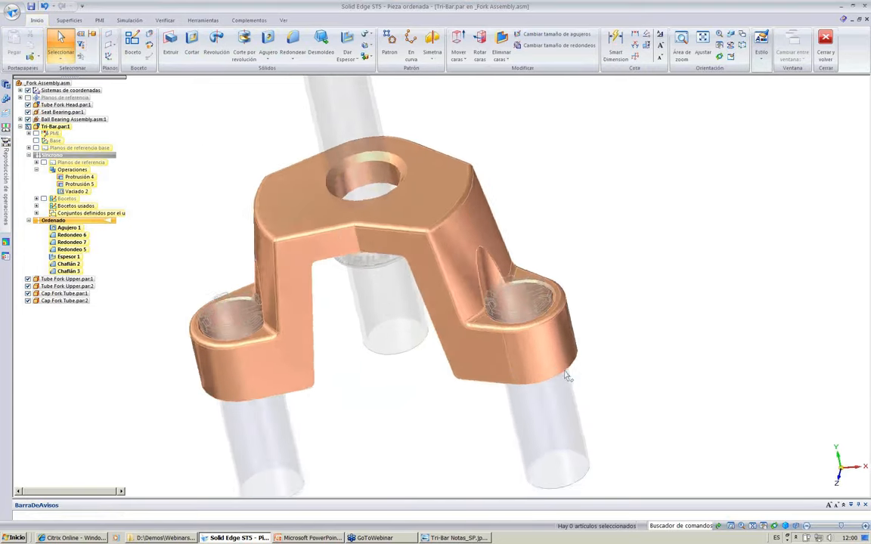
left_click(576, 378)
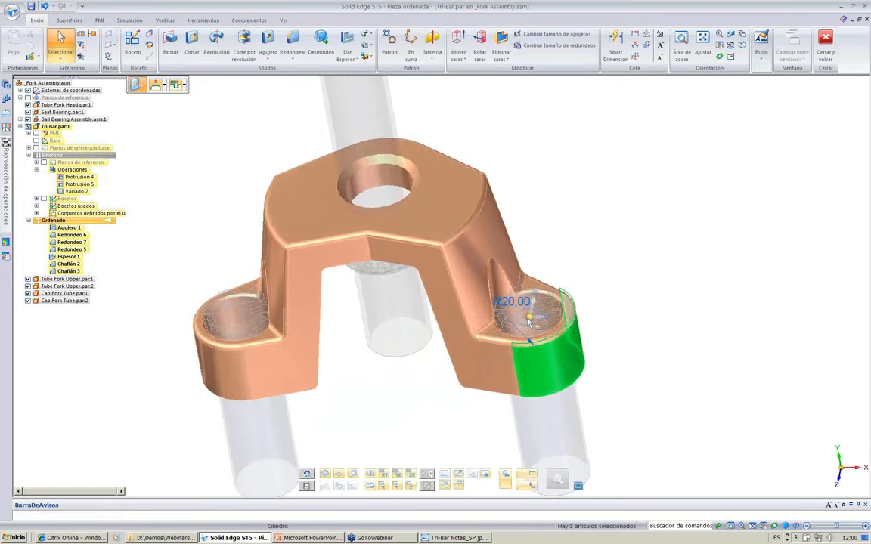
left_click_drag(528, 321, 485, 397)
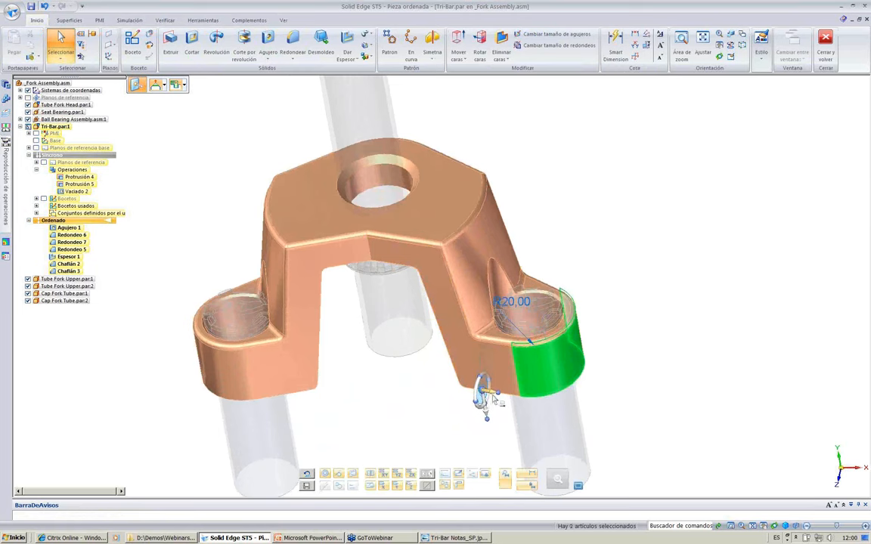
left_click(484, 390)
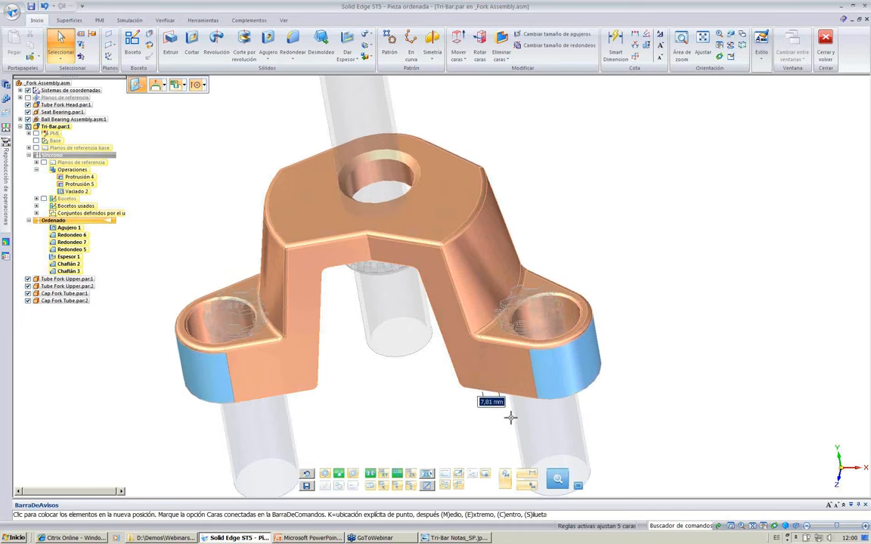
type("12")
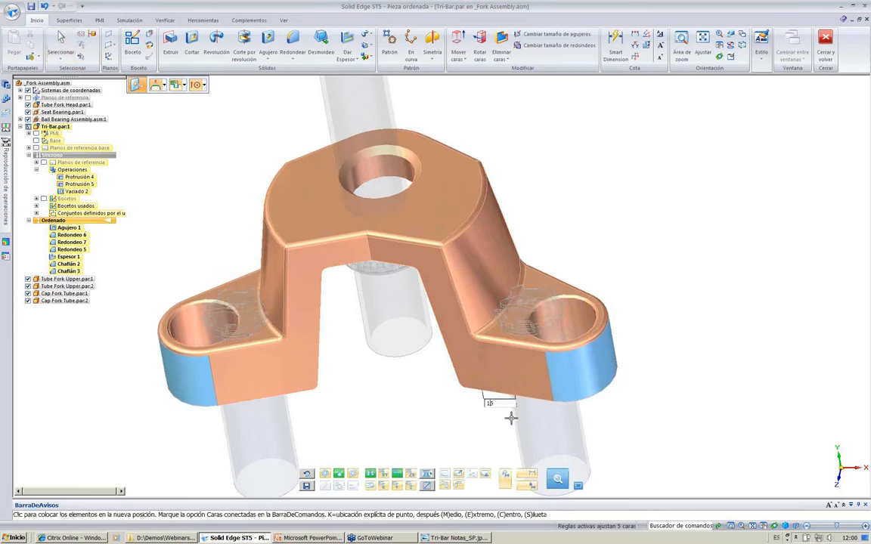
key("Return")
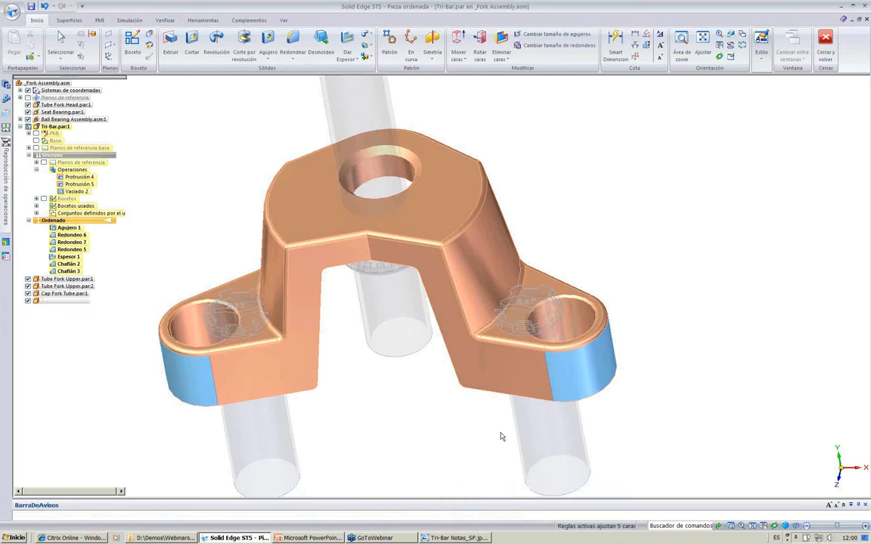
key("Escape")
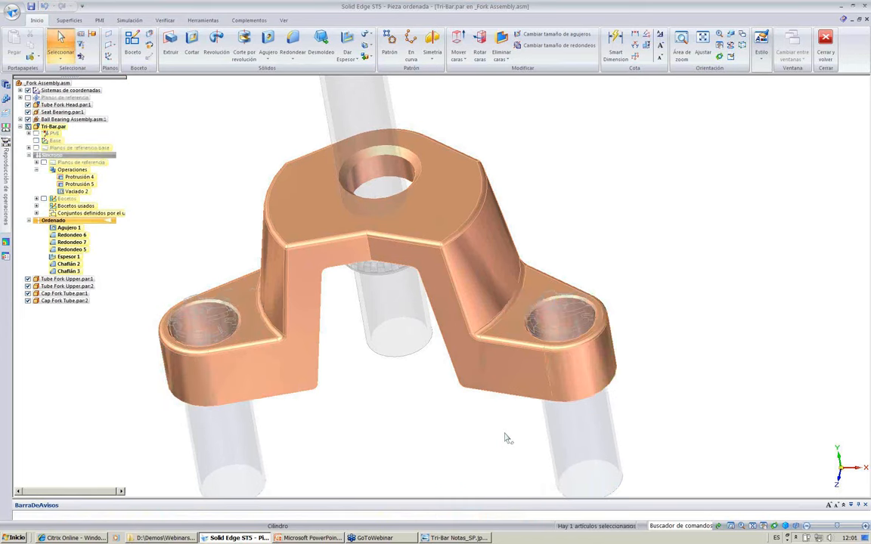
- Move the R50 cylindrical outer face of the tri-bar leg slightly outward with the steering wheel
scroll(504, 437, "down", 3)
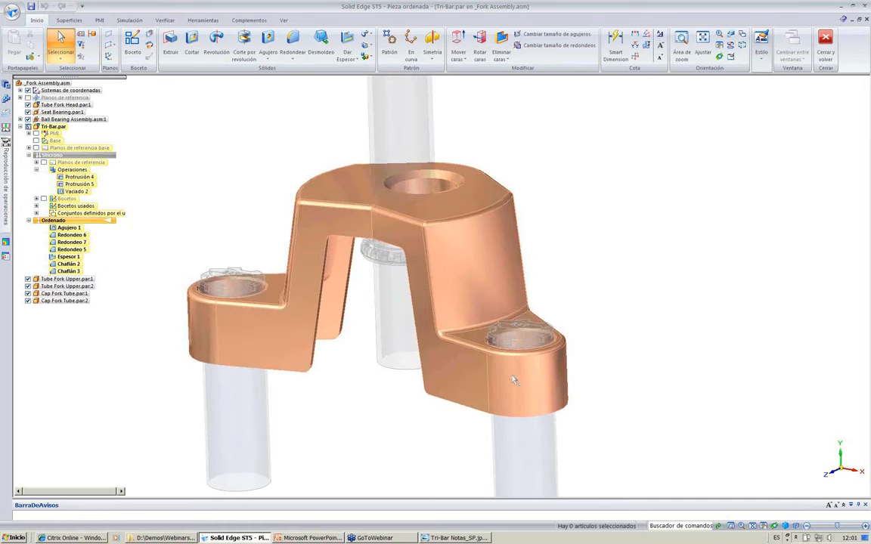
left_click(501, 264)
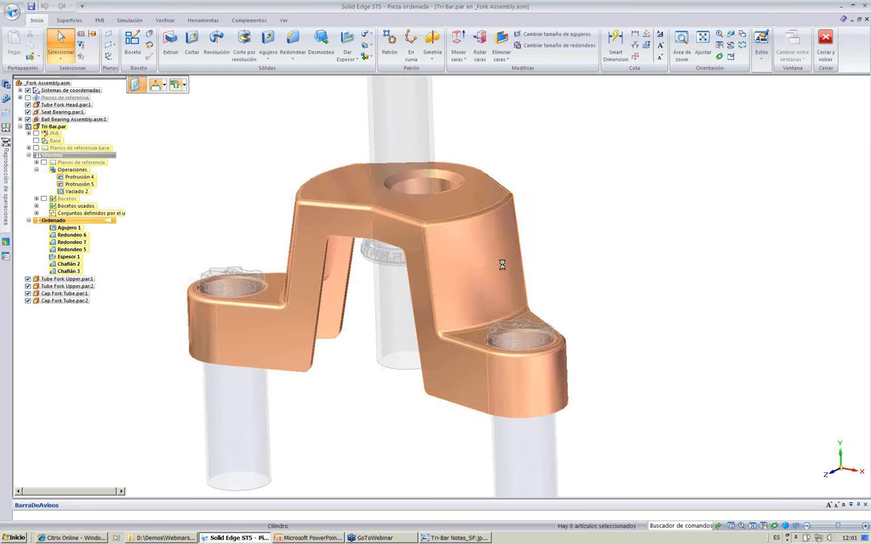
middle_click_drag(521, 267, 487, 252)
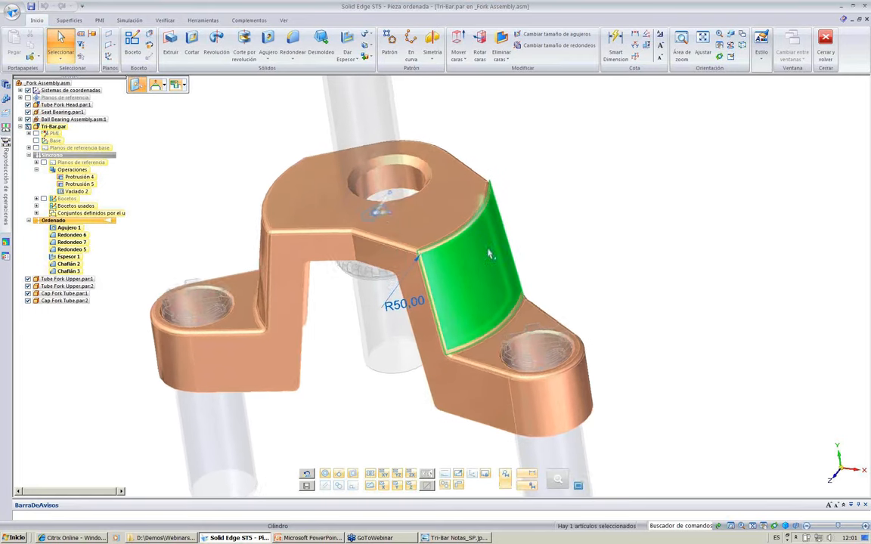
left_click_drag(378, 215, 459, 163)
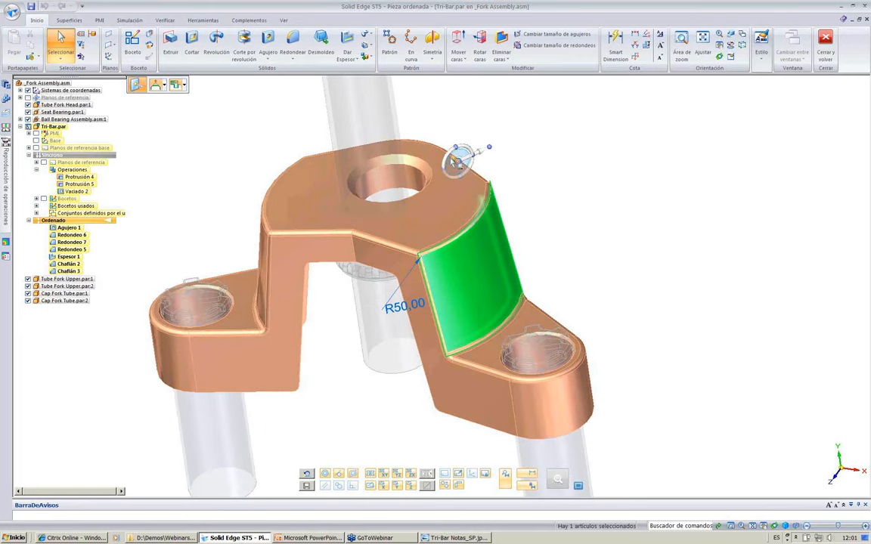
key("Escape")
left_click(462, 168)
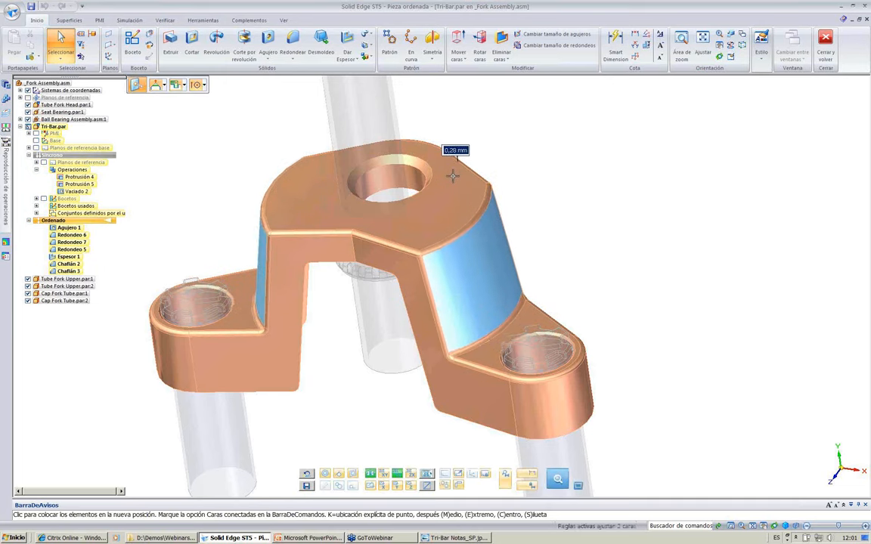
left_click(449, 170)
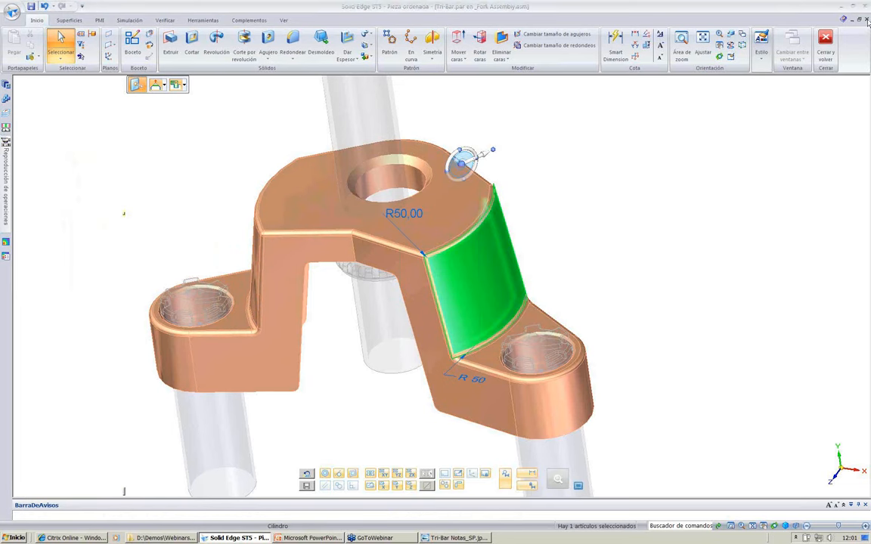
- Close the fork assembly without saving its changes, switch to the file explorer and open 02c2 ASM_01_00001.asm
left_click(866, 20)
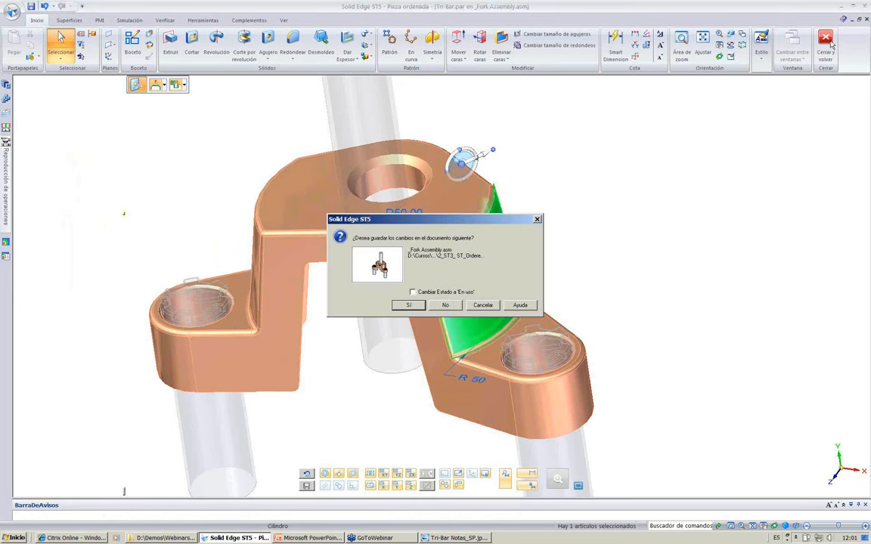
left_click(448, 305)
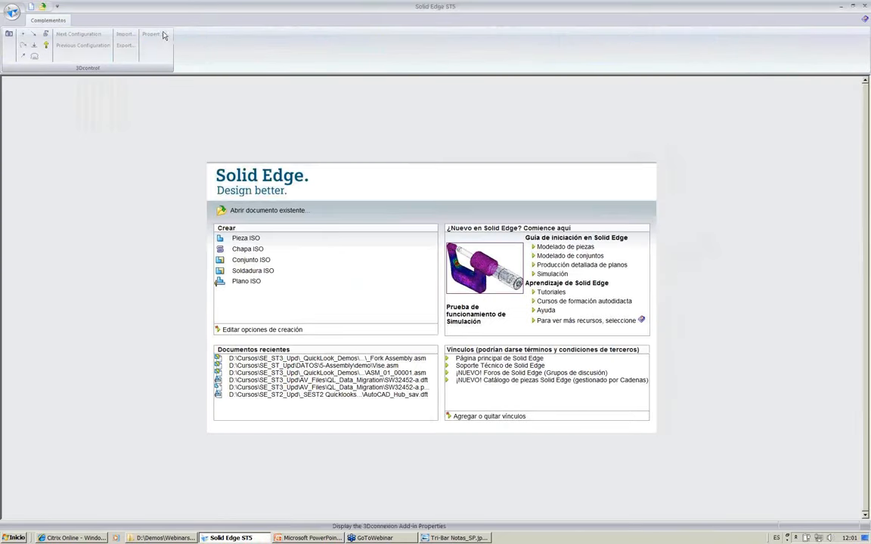
key("alt+Tab")
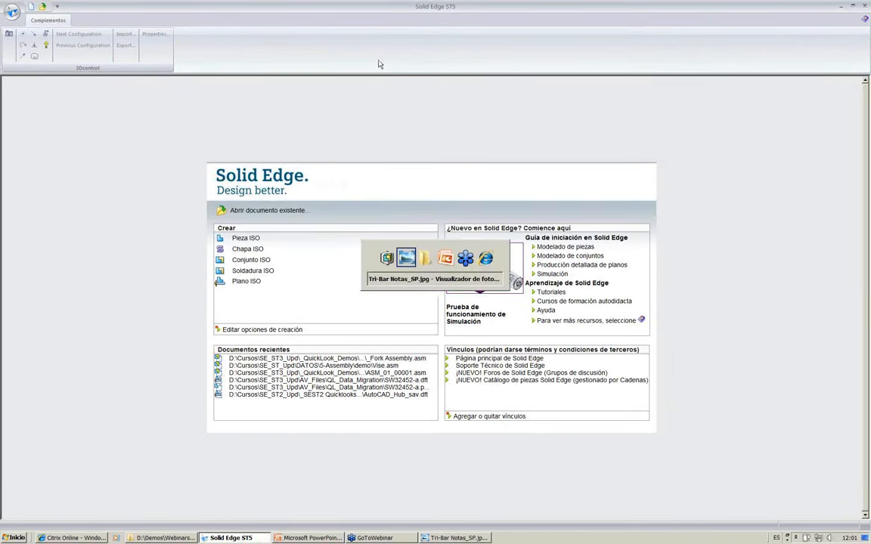
key("alt+Tab")
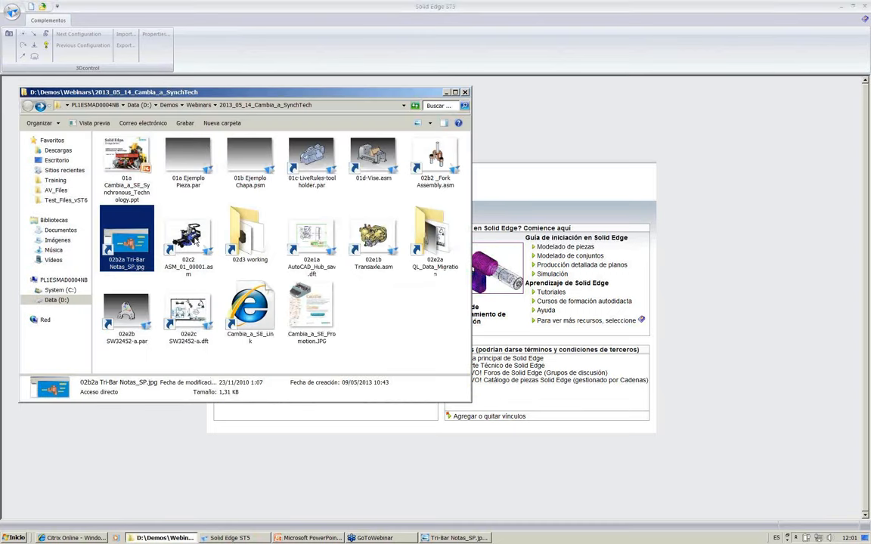
double_click(189, 236)
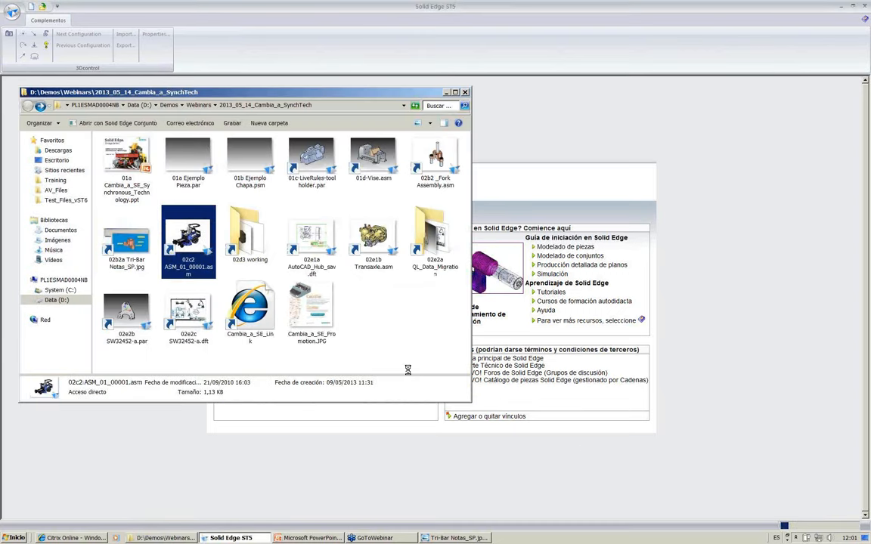
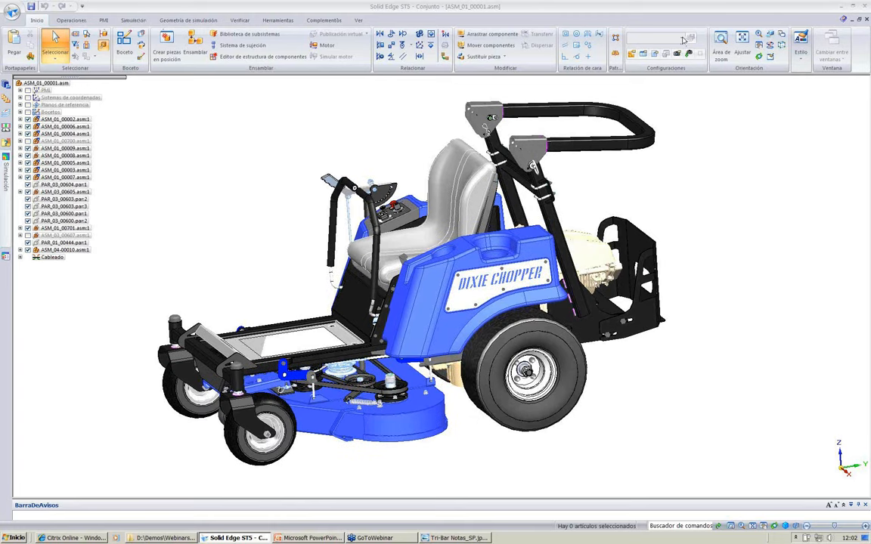
- Apply the 13-Engine Cover display configuration to the mower assembly
left_click(682, 39)
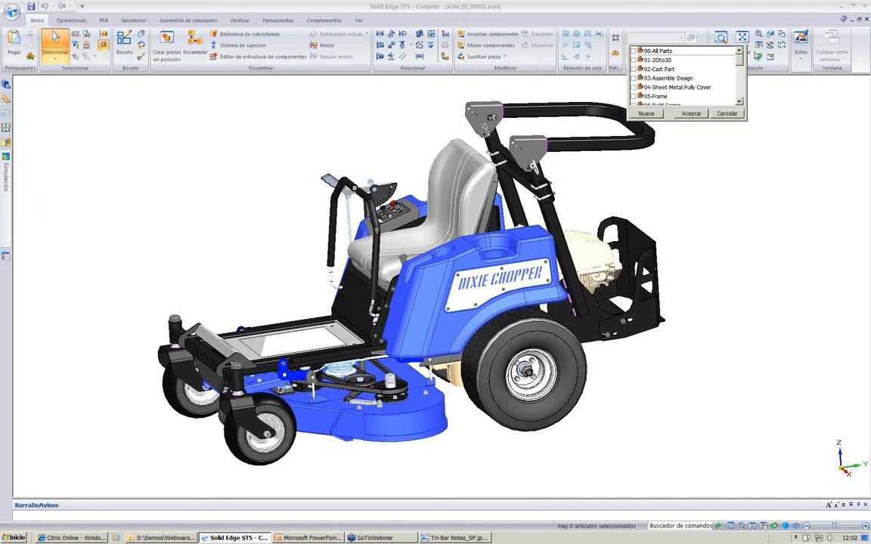
left_click_drag(740, 66, 741, 80)
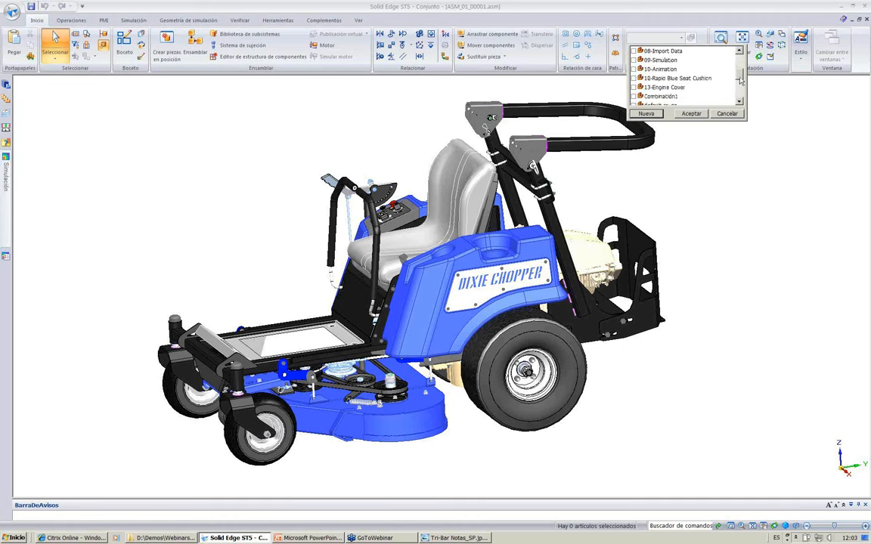
left_click(678, 88)
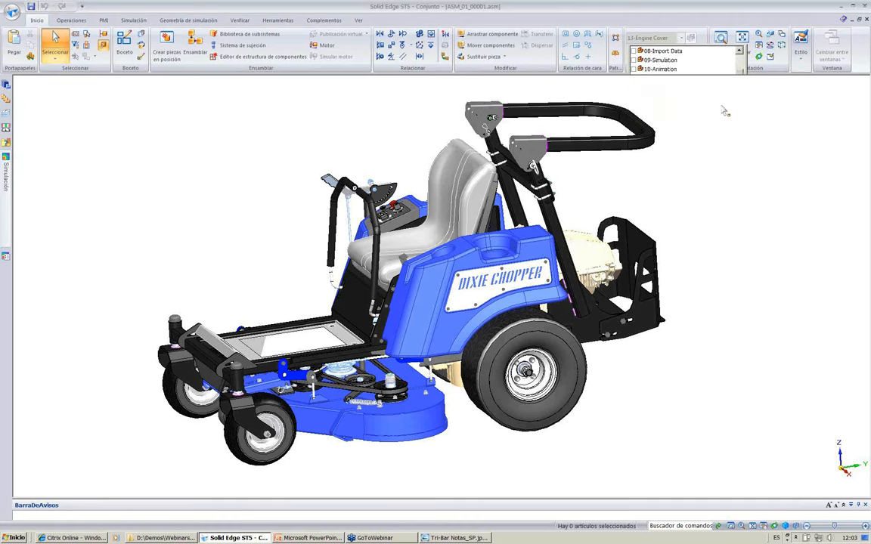
- Hide the black sheet-metal side panel PSM_01_00274.psm located beside the seat above the rear wheel
key("ctrl+r")
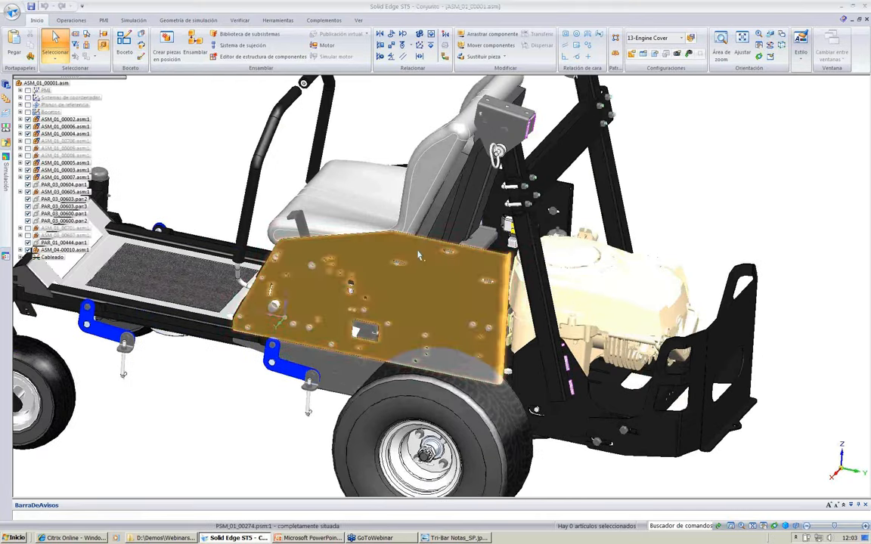
left_click(317, 257)
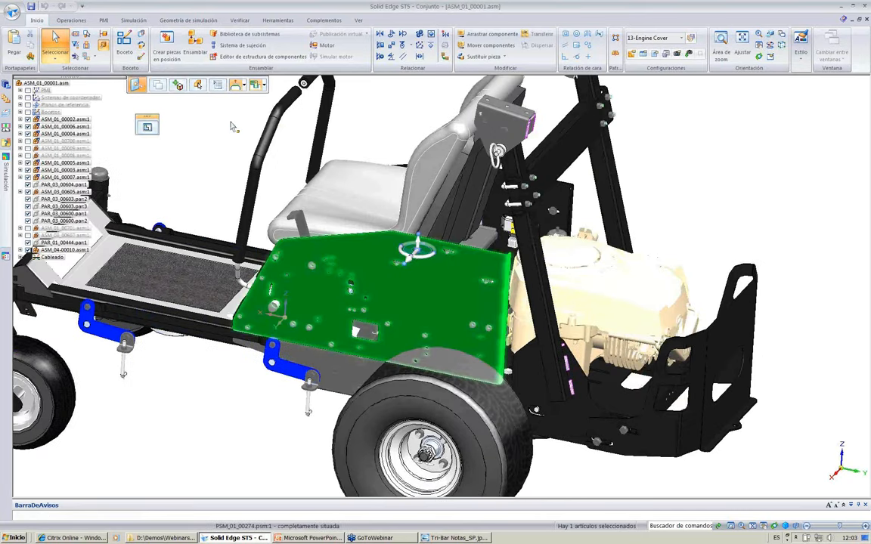
right_click(232, 126)
left_click(231, 140)
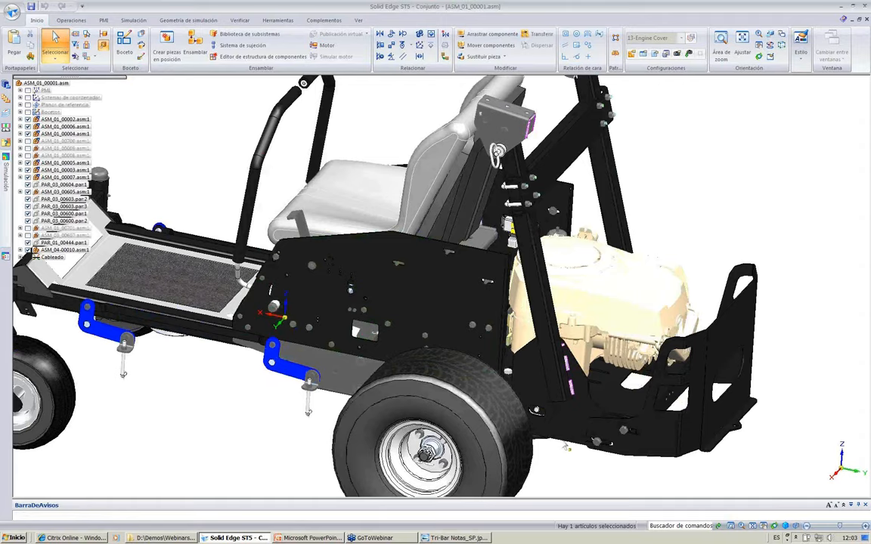
- Hide the near rear tyre so that only its rim stays displayed
scroll(565, 447, "up", 2)
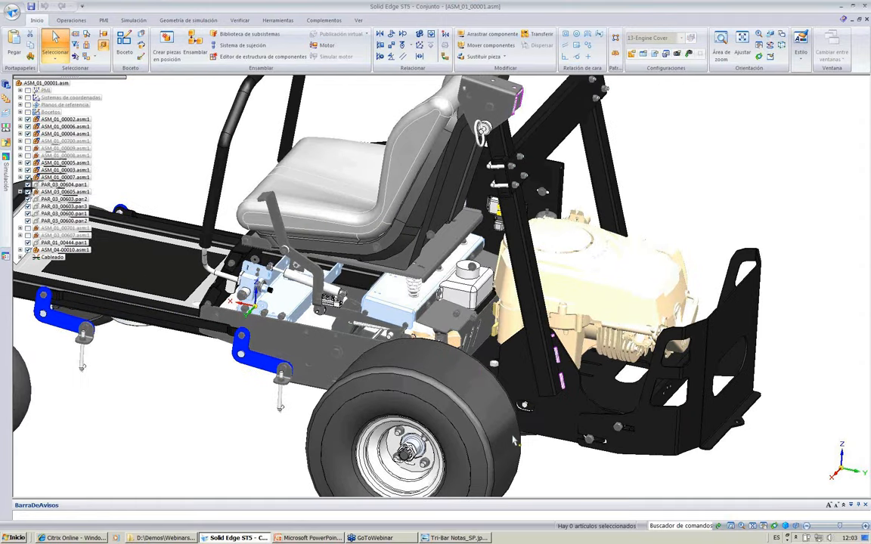
left_click(512, 458)
right_click(556, 469)
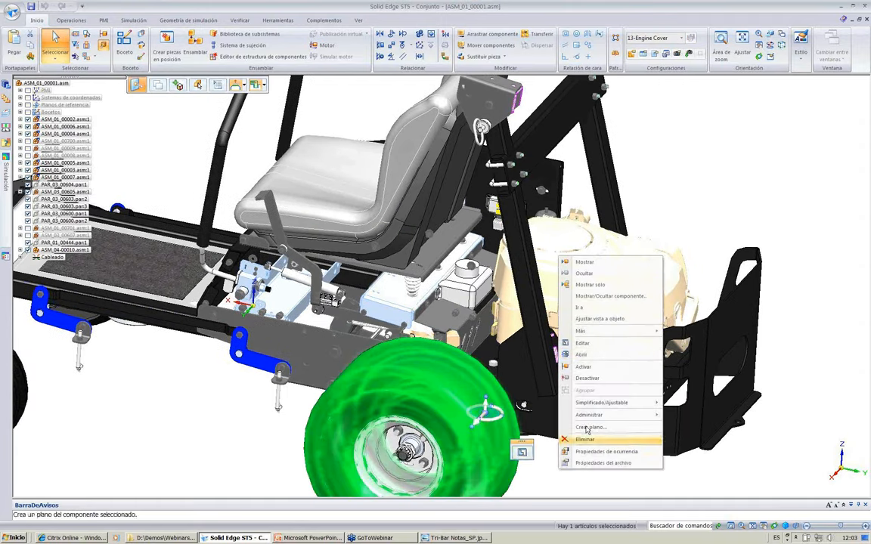
left_click(586, 274)
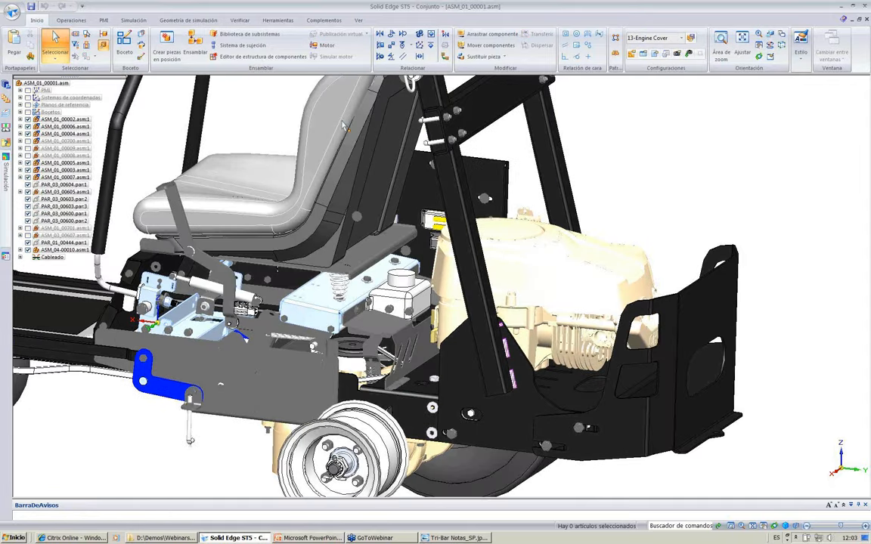
- Activate the frame components around the seat and engine, then leave the activation command
left_click(104, 34)
left_click(382, 140)
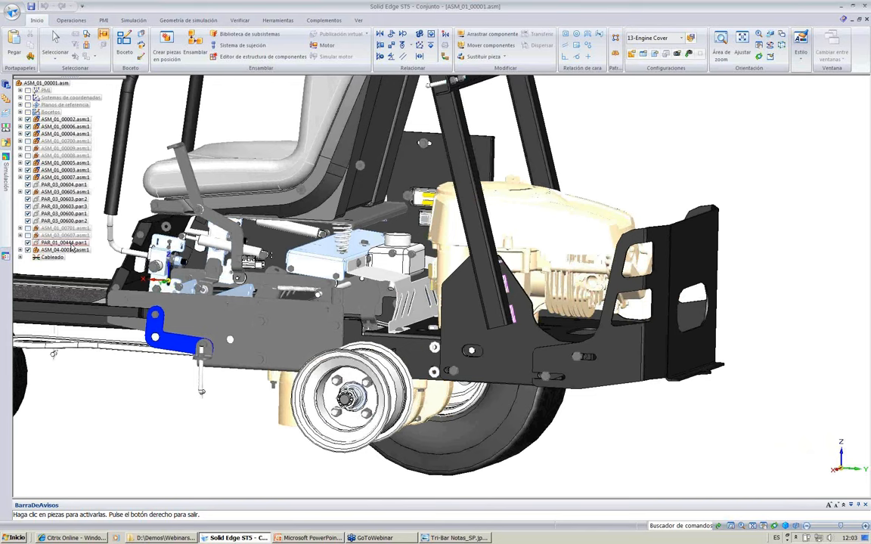
left_click(54, 44)
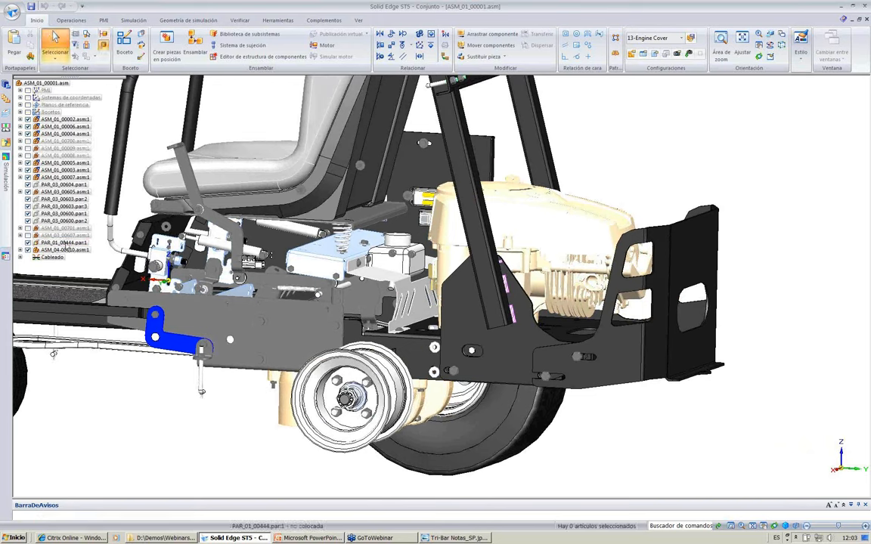
- Edit PAR_01_00444.par in place and extrude its rectangular sketch region 670 mm over the engine toward the rear of the mower
left_click(67, 241)
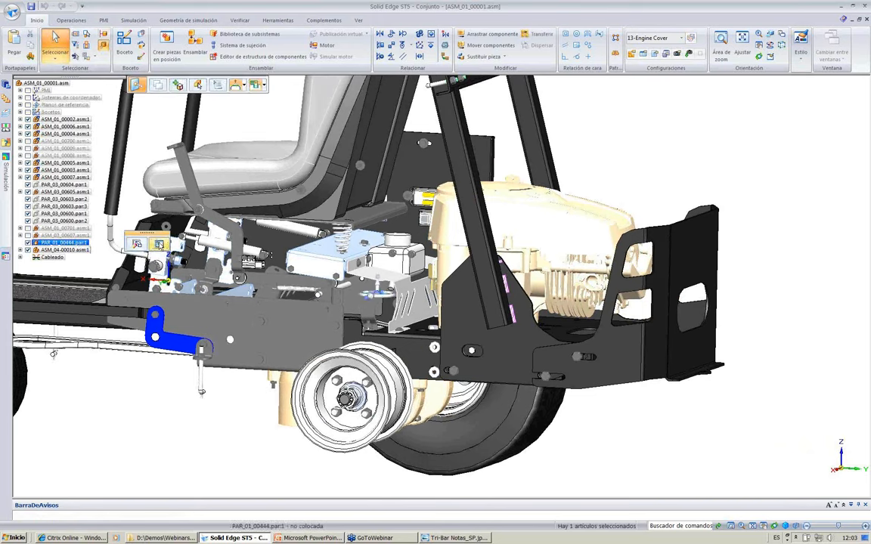
left_click(158, 243)
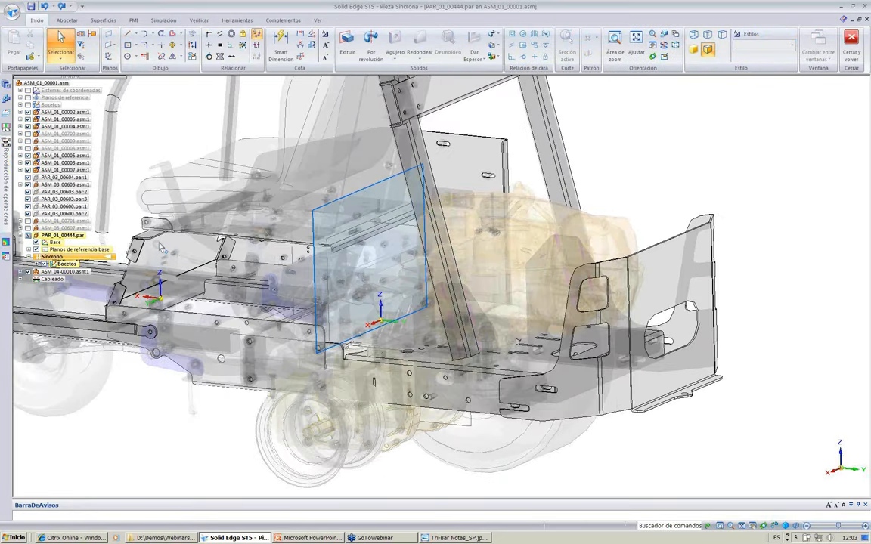
left_click(296, 205)
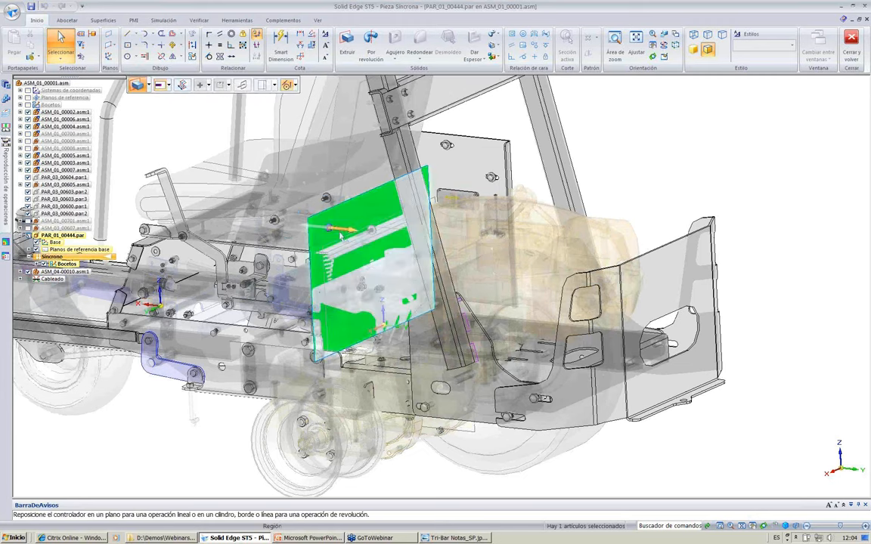
left_click(339, 231)
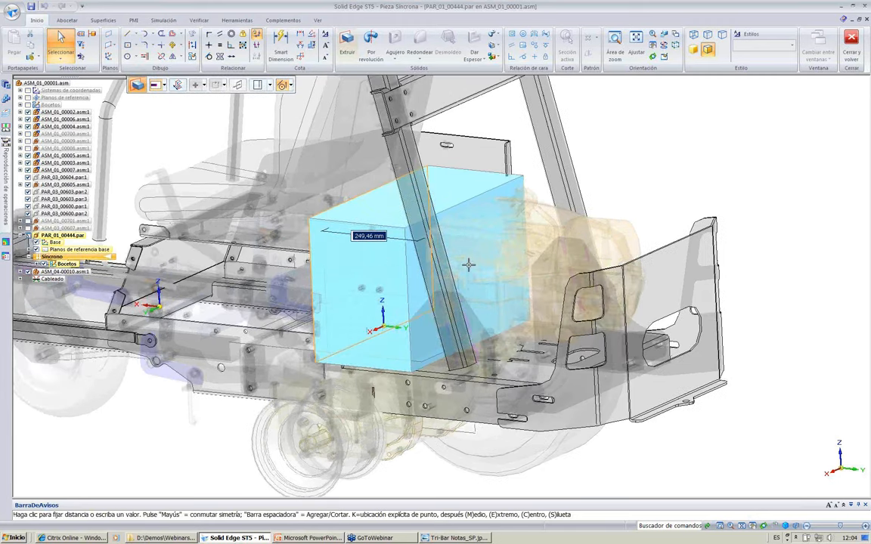
type("67")
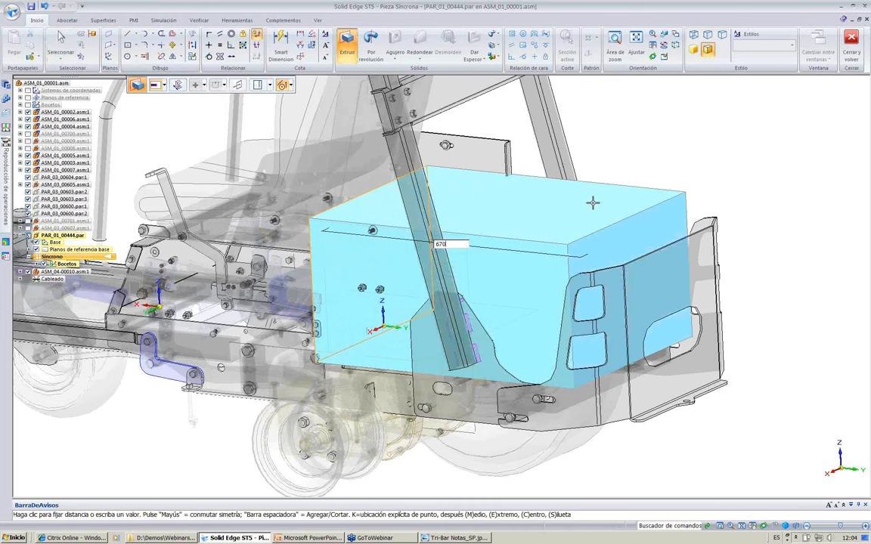
type("0")
key("Return")
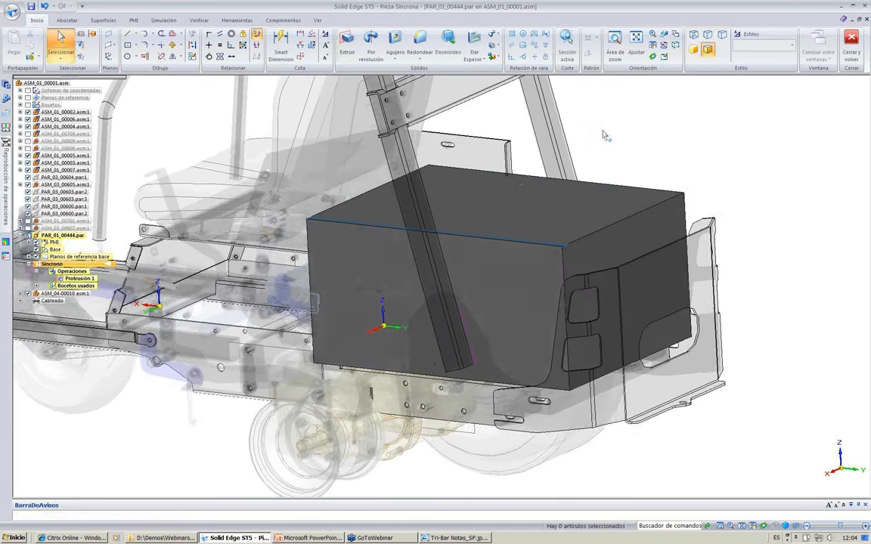
- Round the two rear vertical edges of the extruded block with a 100 mm radius
left_click(417, 39)
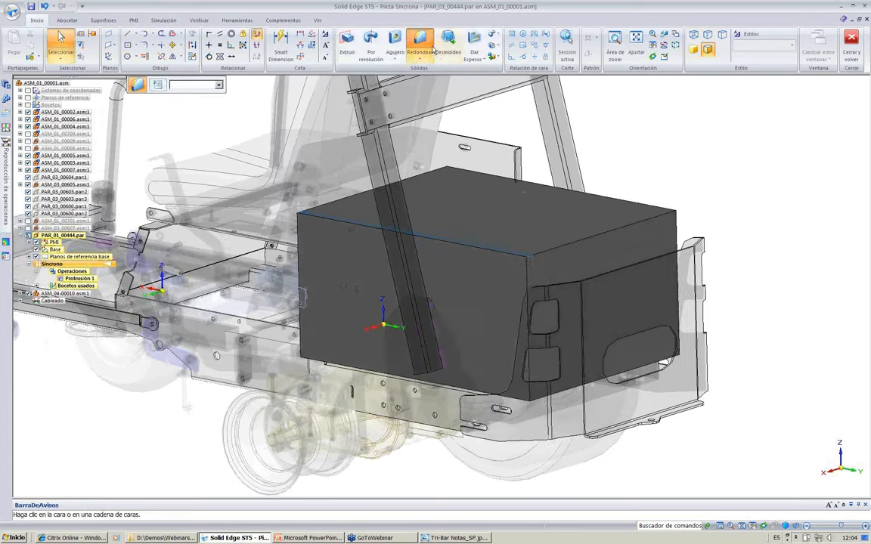
type("130")
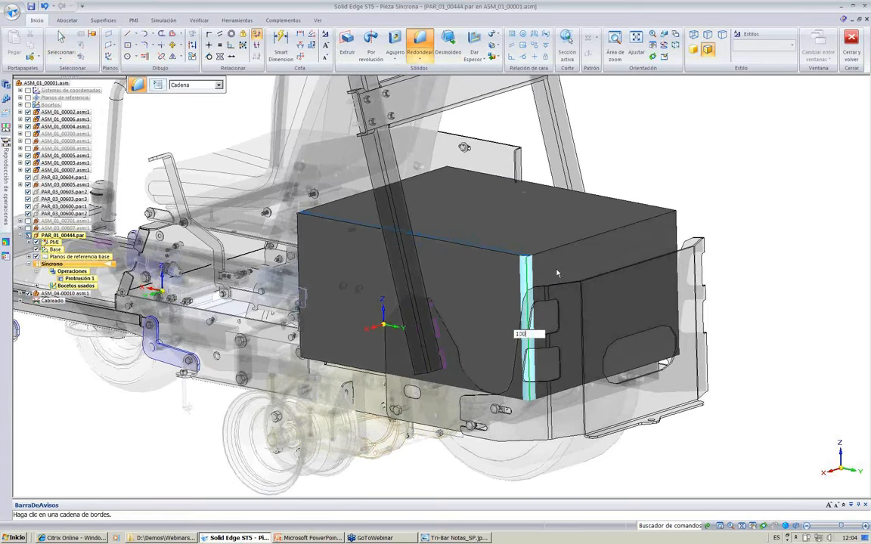
key("Return")
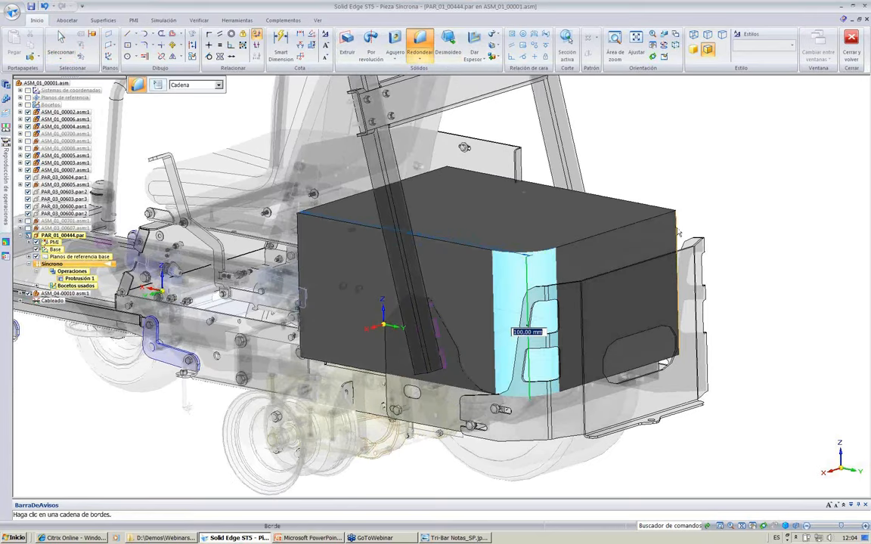
left_click(674, 227)
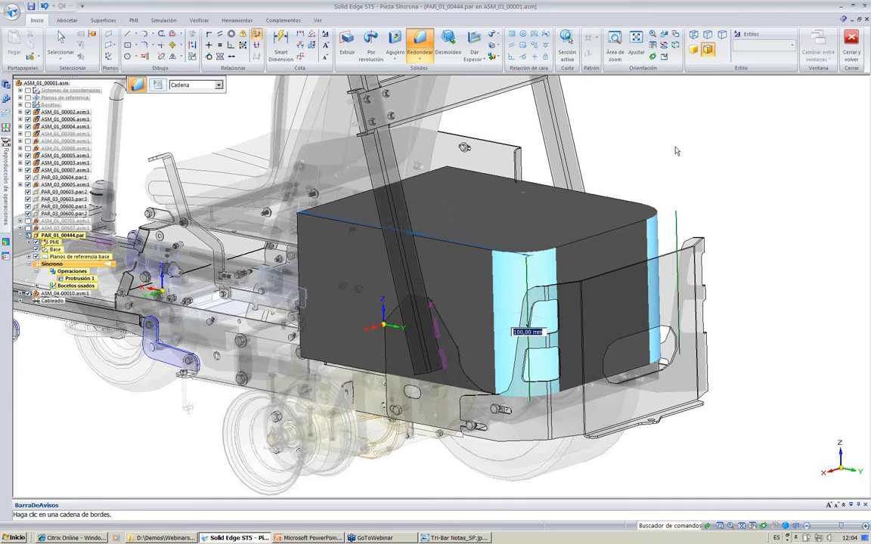
right_click(677, 151)
left_click(64, 42)
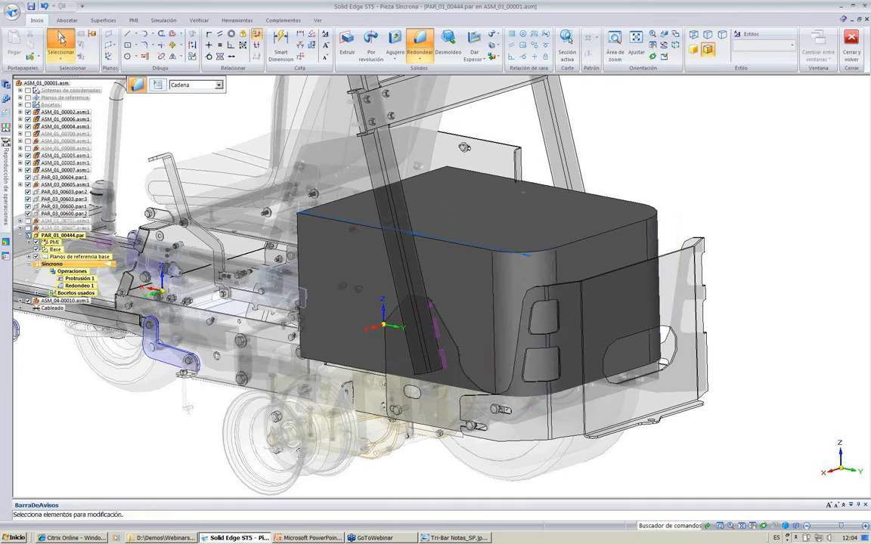
- Sketch two perpendicular lines on the block's upper face to enclose a narrow rectangular region at the corner by the frame bracket
middle_click_drag(617, 175, 673, 132)
scroll(672, 133, "up", 5)
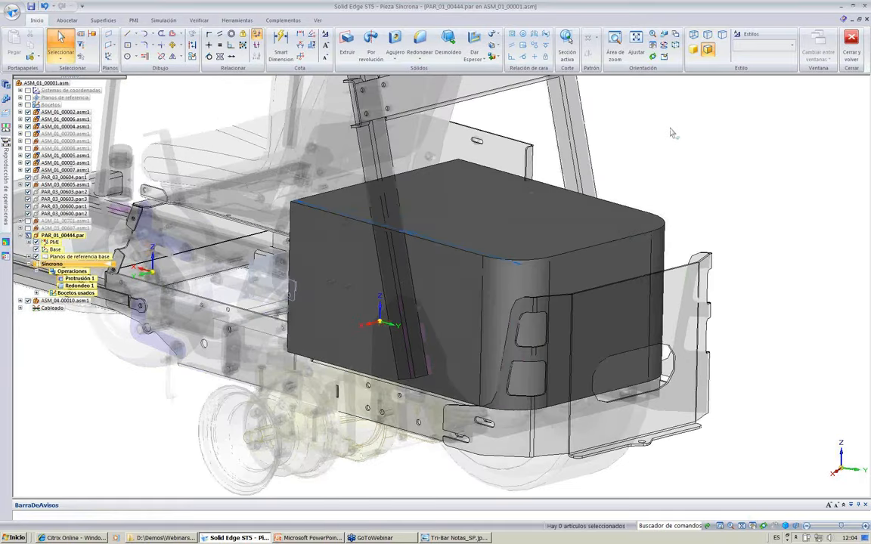
scroll(673, 132, "up", 5)
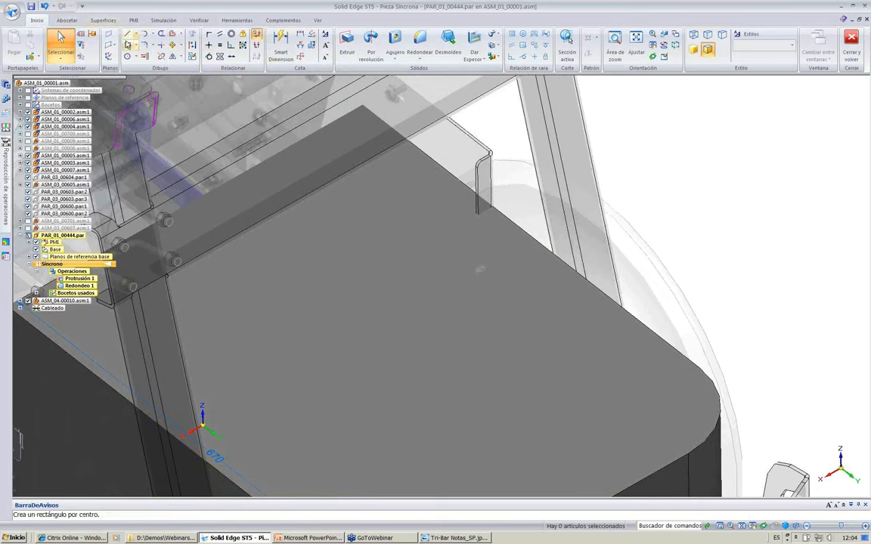
left_click(127, 34)
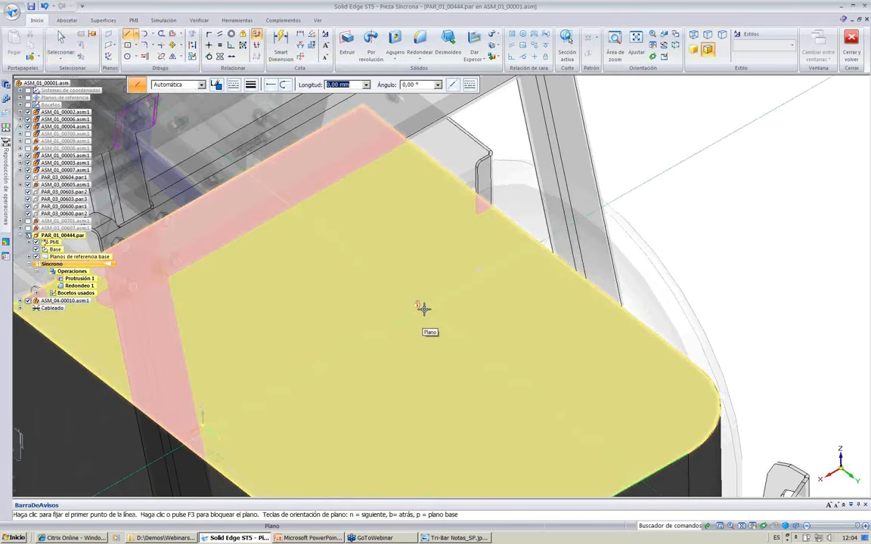
left_click(423, 309)
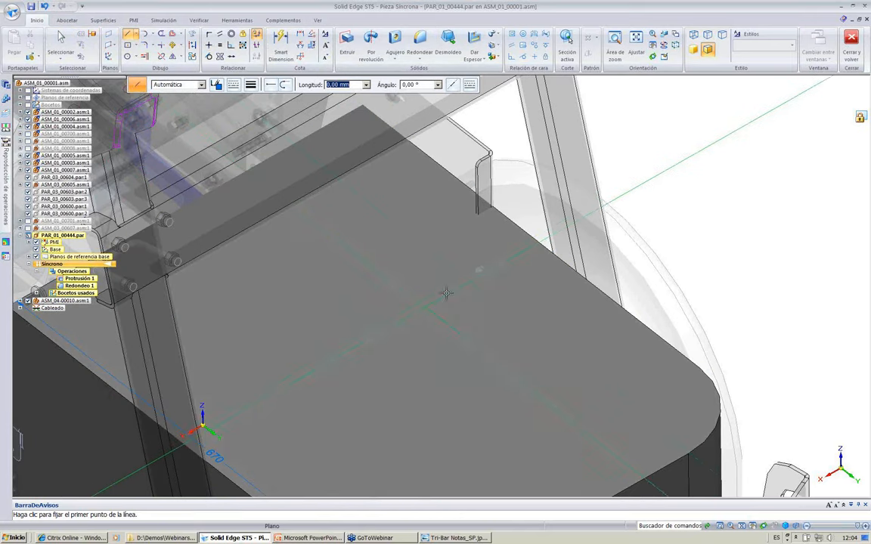
left_click(456, 195)
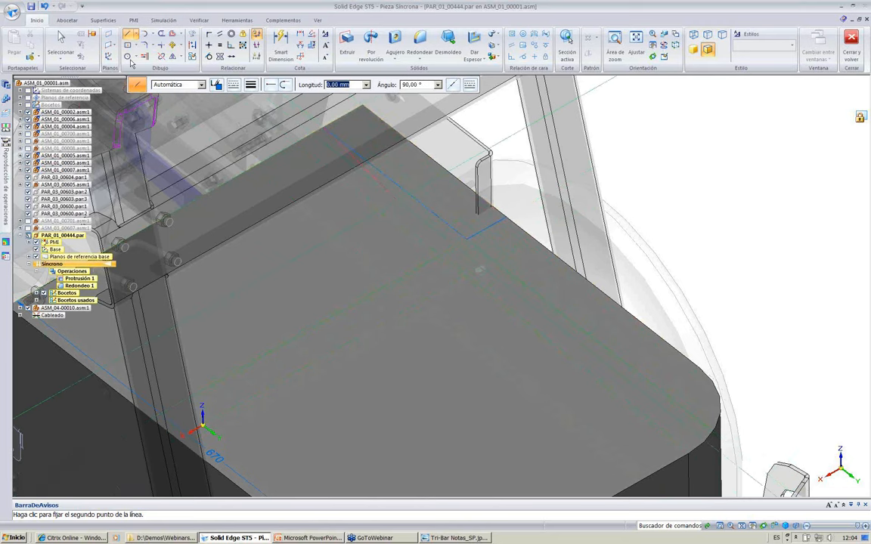
left_click(70, 40)
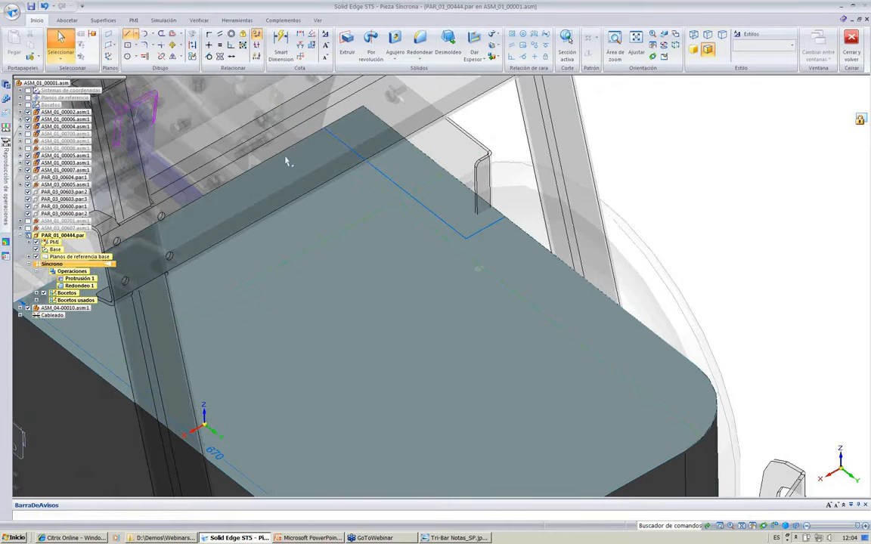
- Cut the narrow corner region downward through the full height of the block
scroll(408, 198, "down", 3)
left_click(425, 187)
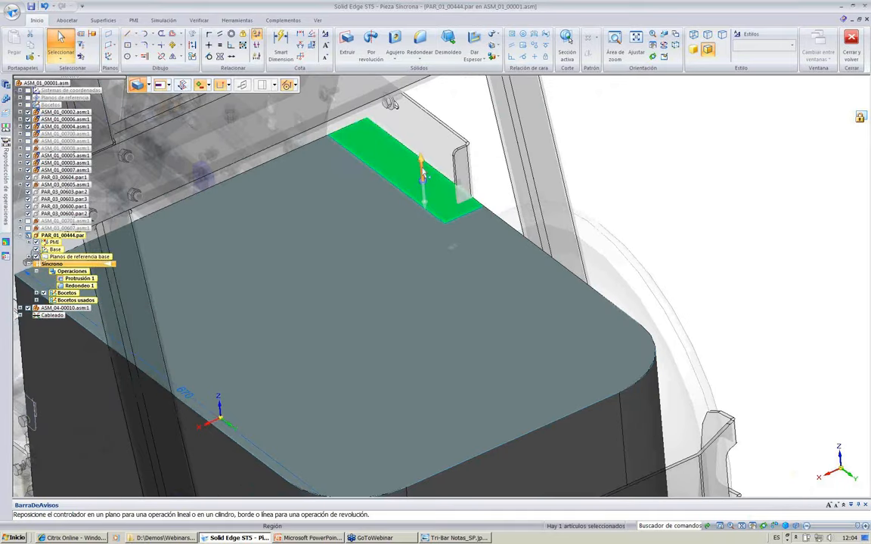
left_click(420, 170)
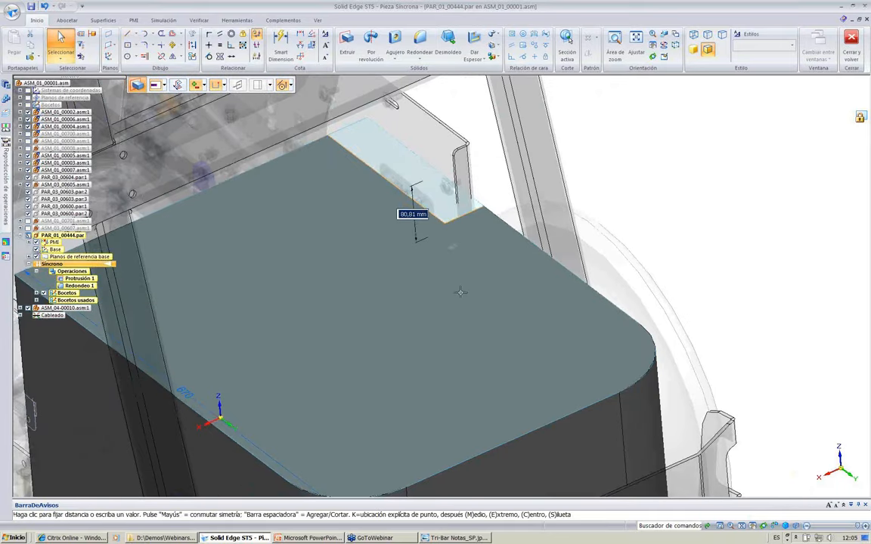
middle_click_drag(459, 292, 497, 486)
left_click(497, 485)
- Hide the surrounding assembly components so only the engine cover part is displayed
left_click(317, 21)
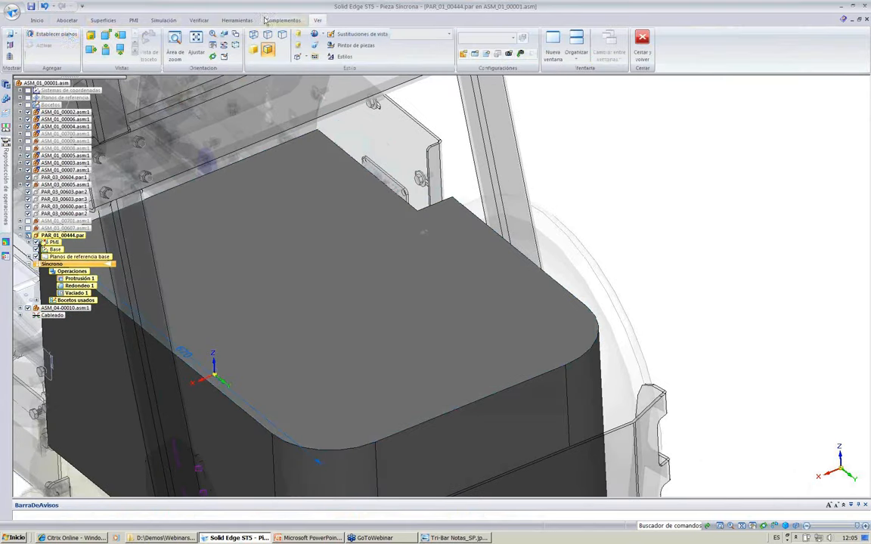
left_click(10, 56)
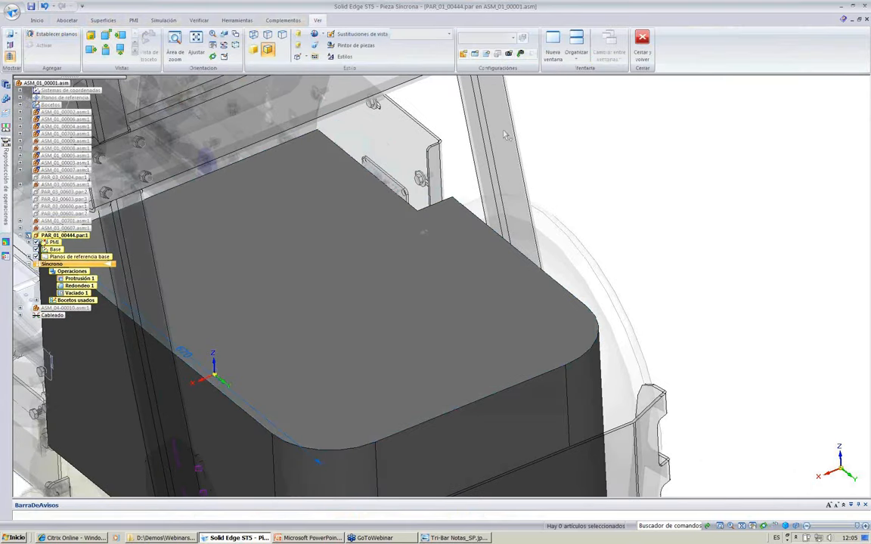
- Round the inner vertical edge of the block's corner notch with a 20 mm radius
middle_click_drag(620, 164, 536, 163)
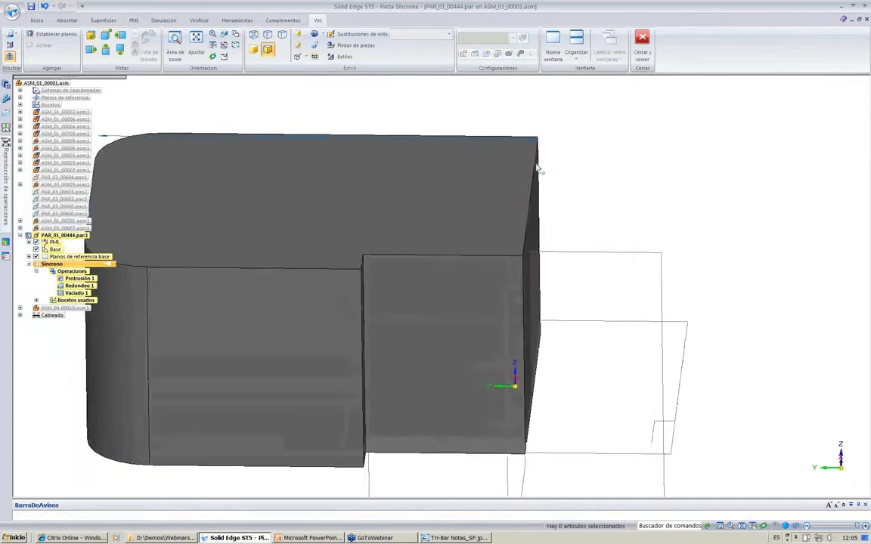
left_click(36, 21)
left_click(419, 42)
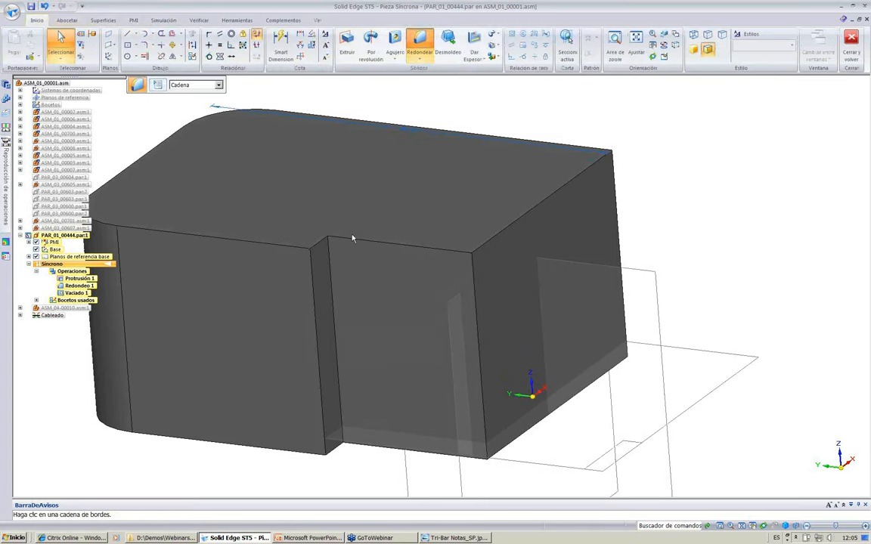
left_click(332, 268)
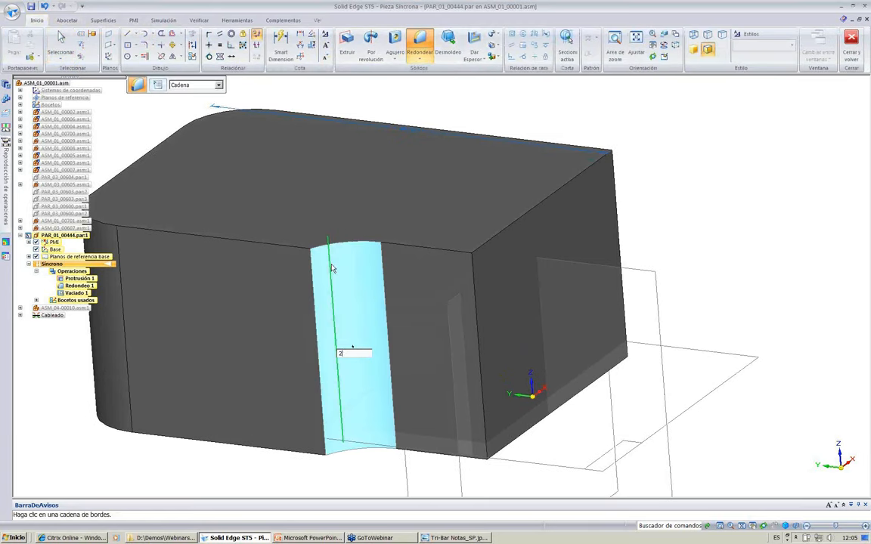
type("20")
key("Return")
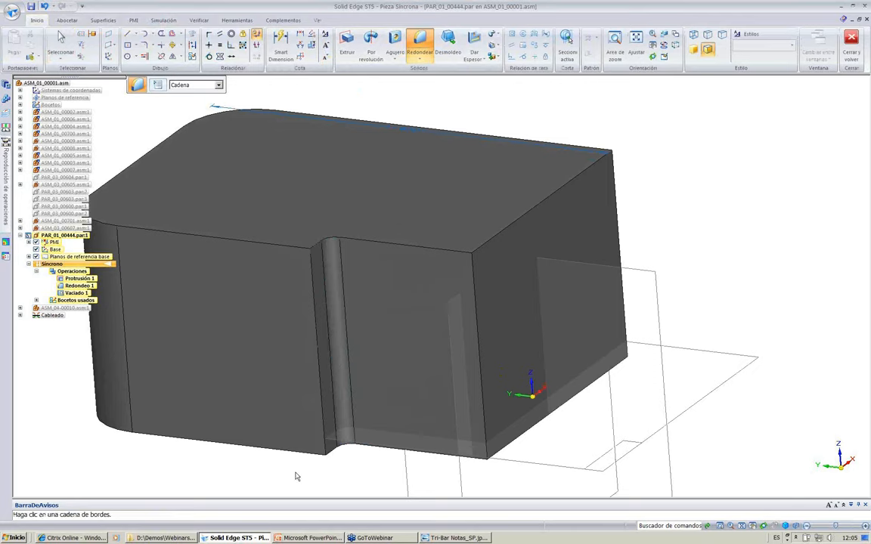
middle_click_drag(296, 476, 272, 460)
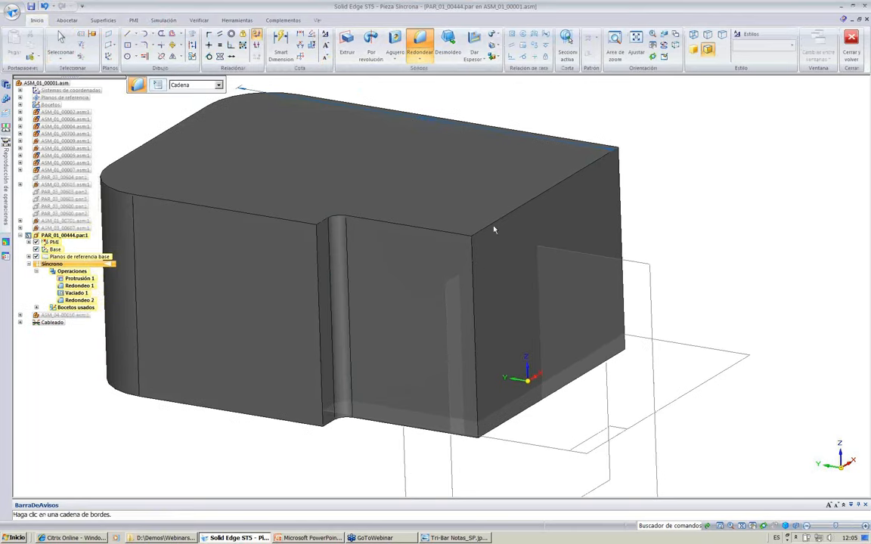
- Mirror the three faces of the rounded corner notch to the block's opposite side about the vertical base reference plane
left_click(60, 41)
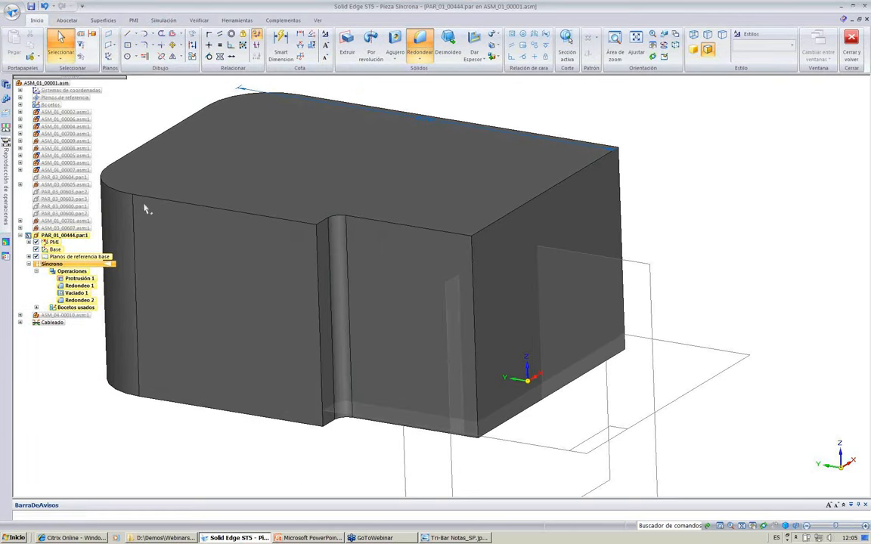
left_click_drag(272, 458, 483, 156)
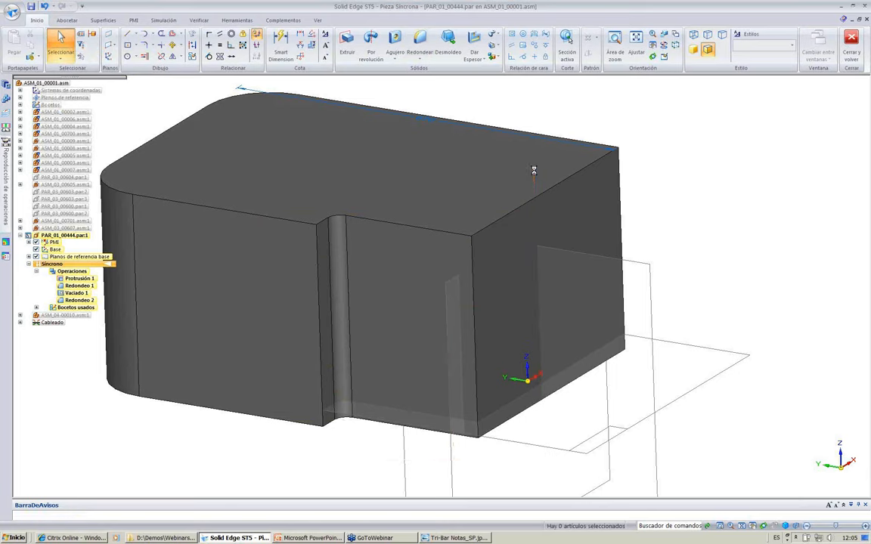
middle_click_drag(618, 90, 597, 114)
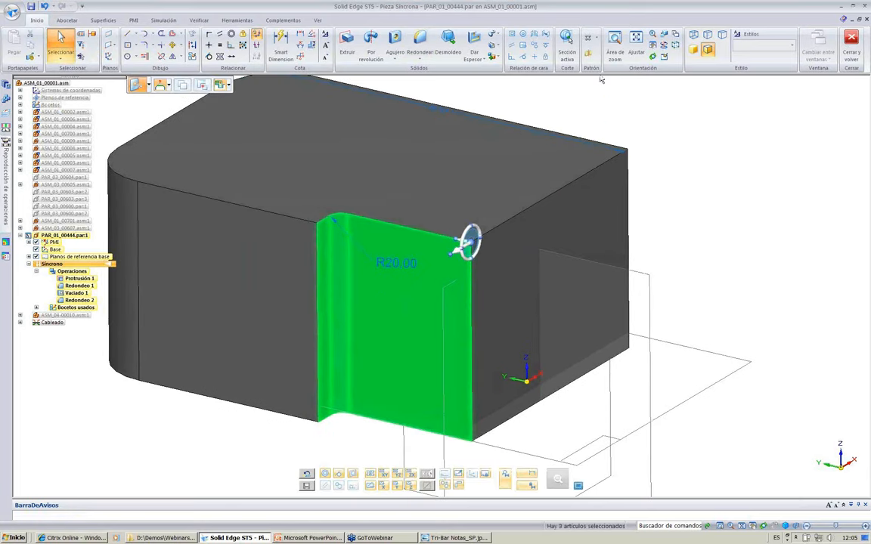
left_click(587, 53)
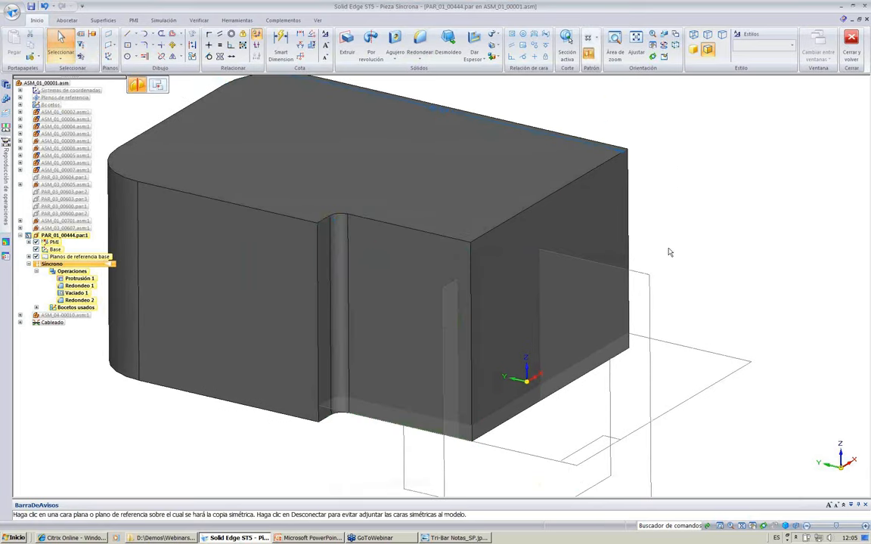
left_click(651, 281)
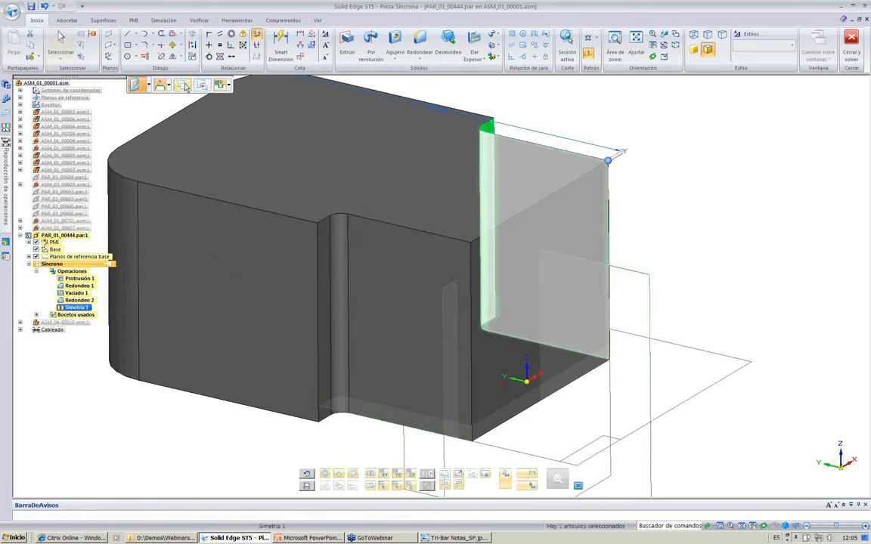
- Try to move the mirrored notch's side face inward to test the symmetric link between both notches
left_click(67, 42)
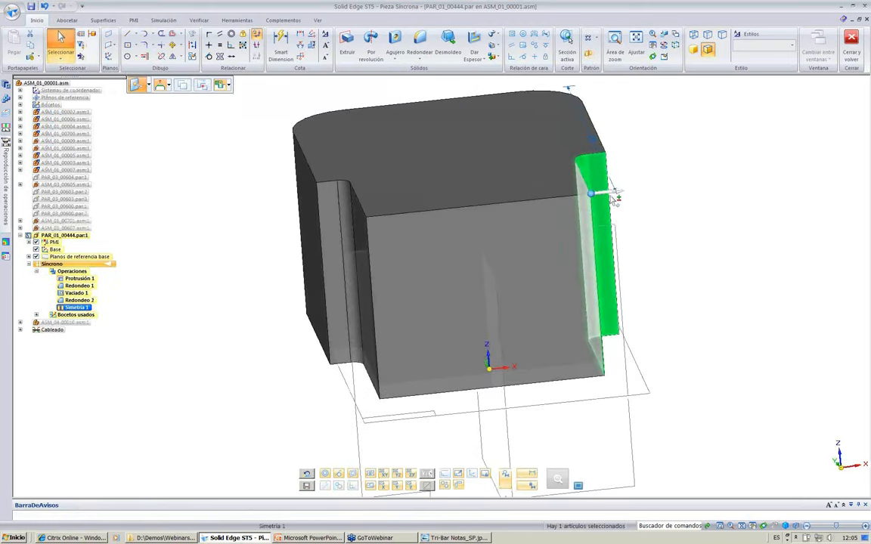
left_click(611, 193)
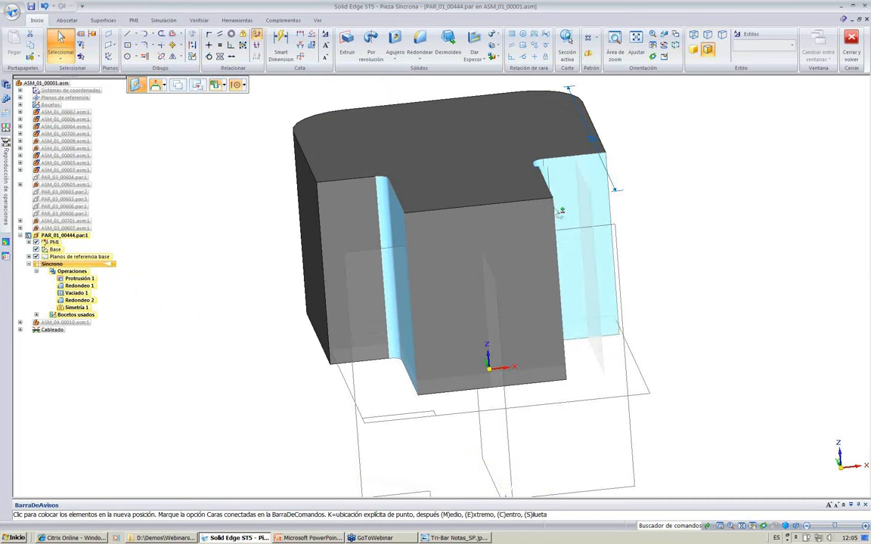
left_click(597, 219)
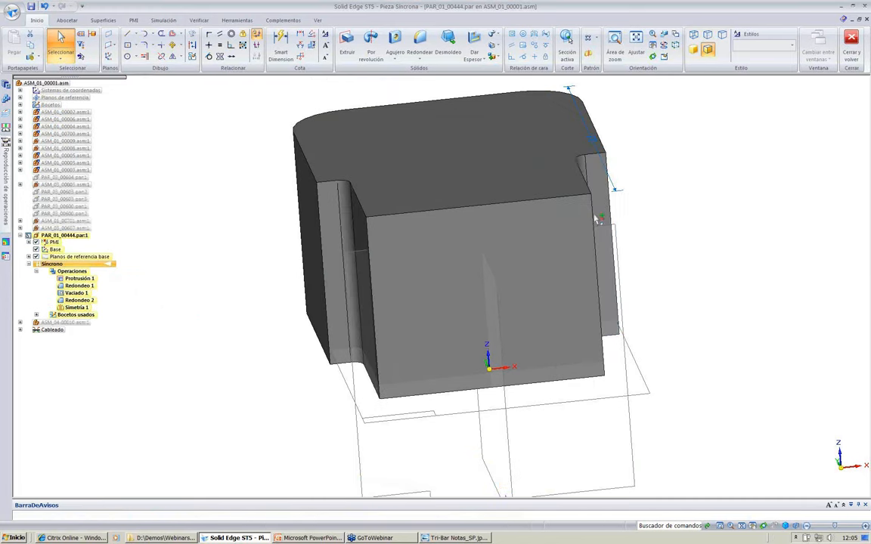
- Hide the base reference planes and display the surrounding mower components around the cover block again
left_click(686, 212)
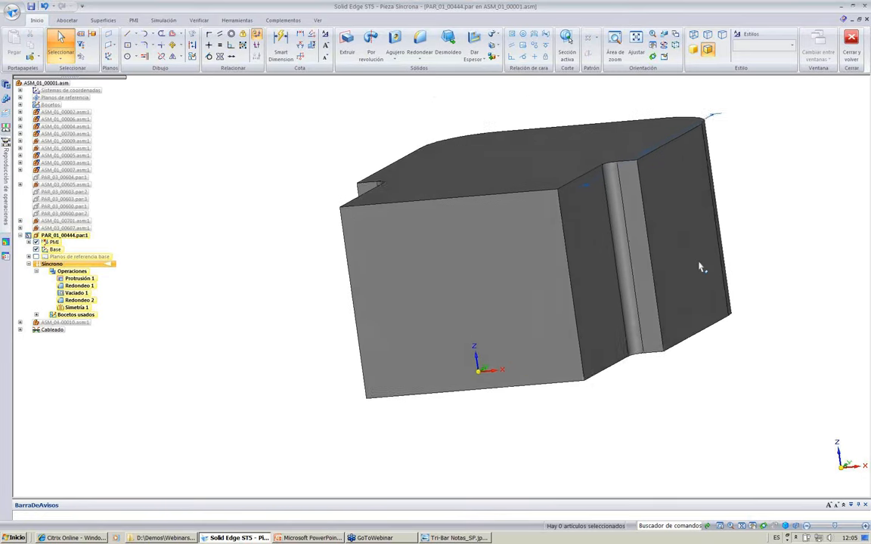
left_click(318, 20)
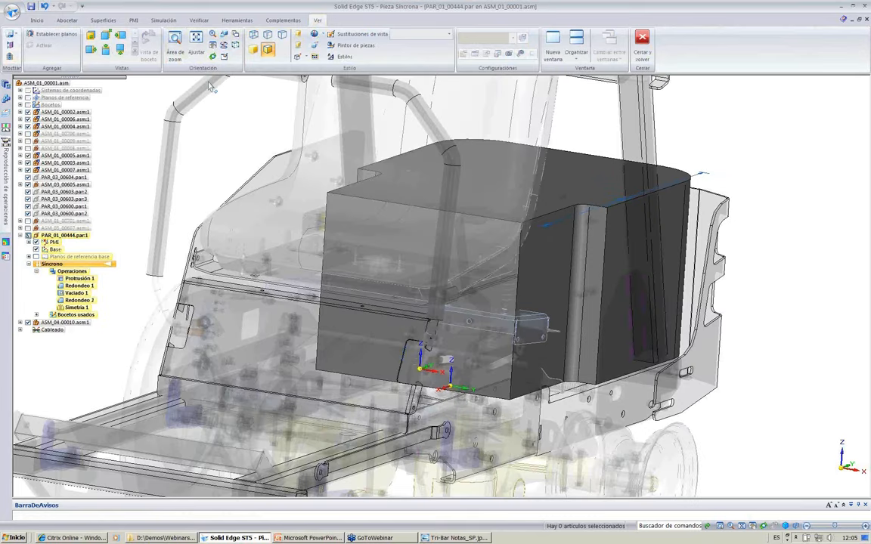
key("ctrl+r")
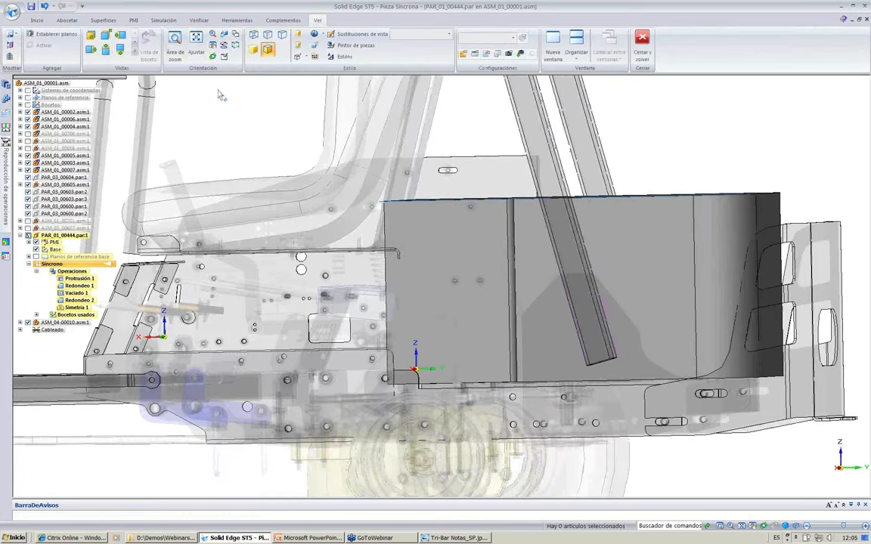
- Rotate the block's front face rearward about its lower edge so it slopes away from the seat
middle_click_drag(219, 95, 257, 98)
left_click(387, 361)
left_click_drag(387, 361, 387, 385)
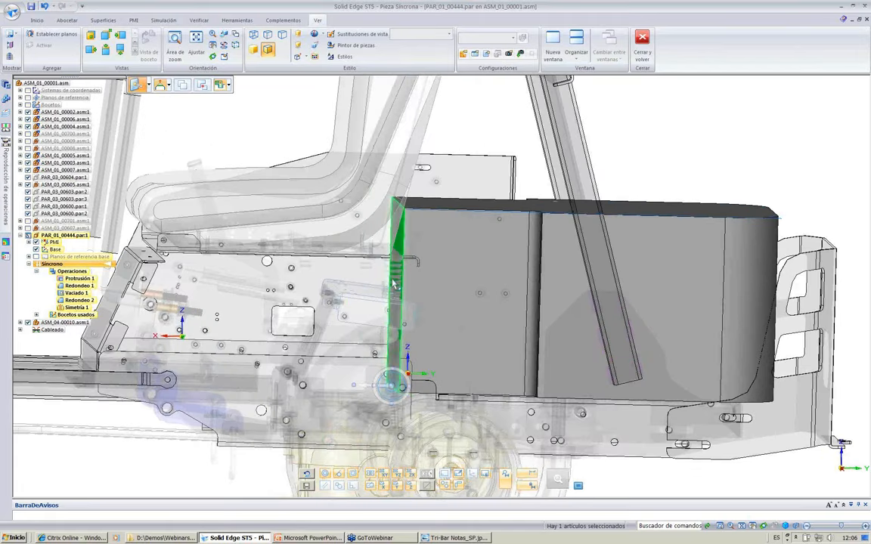
left_click(390, 374)
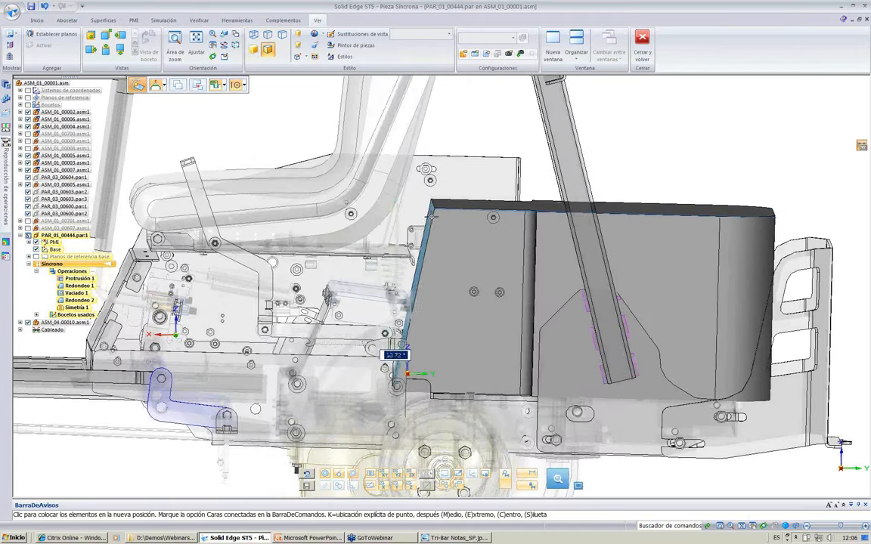
left_click(404, 205)
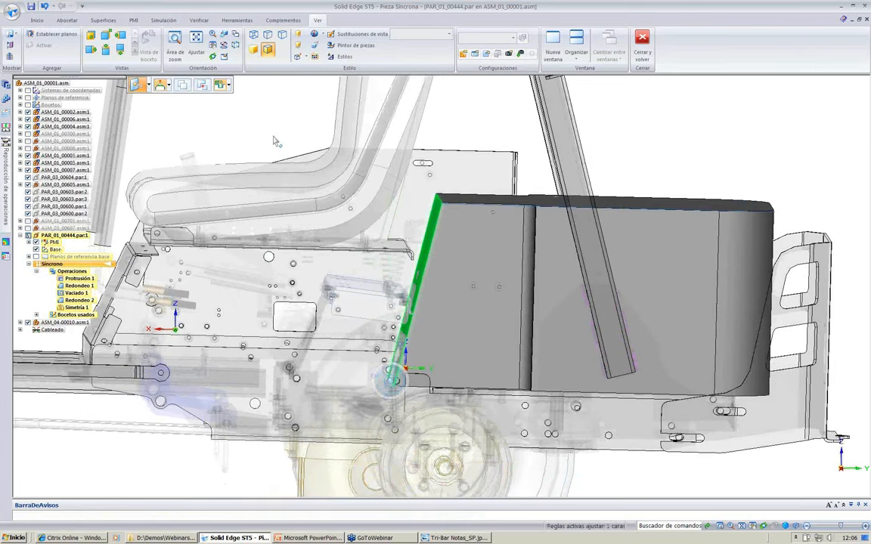
- Project the sloping sheet-metal edge onto the block's side face with a 10 mm upward offset
middle_click_drag(252, 132, 233, 149)
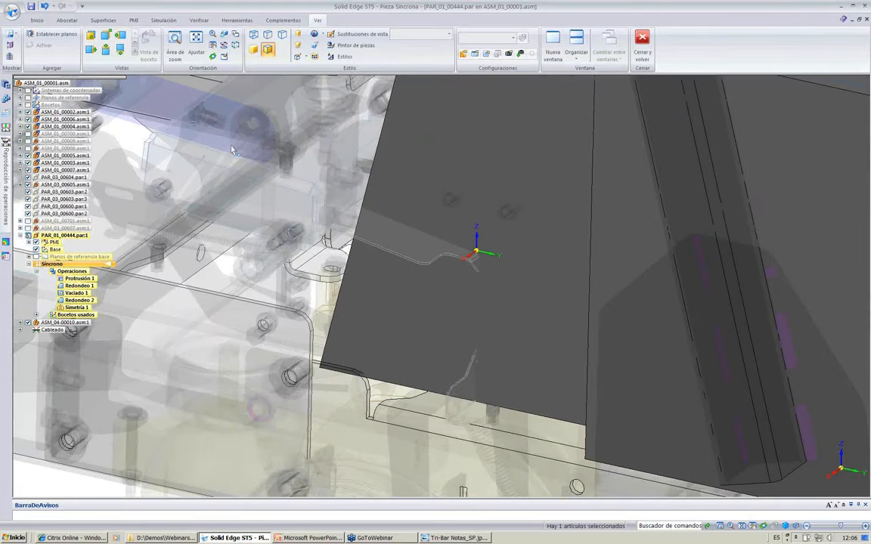
left_click(41, 21)
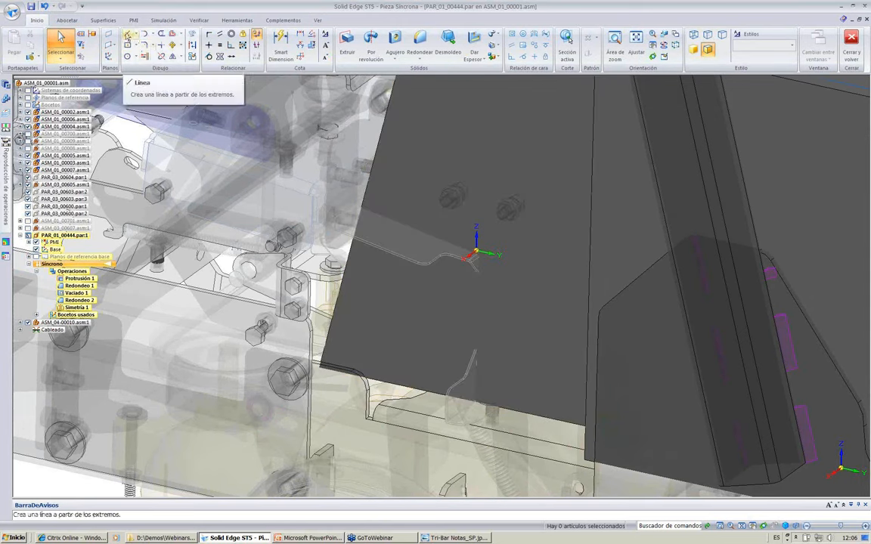
left_click(128, 35)
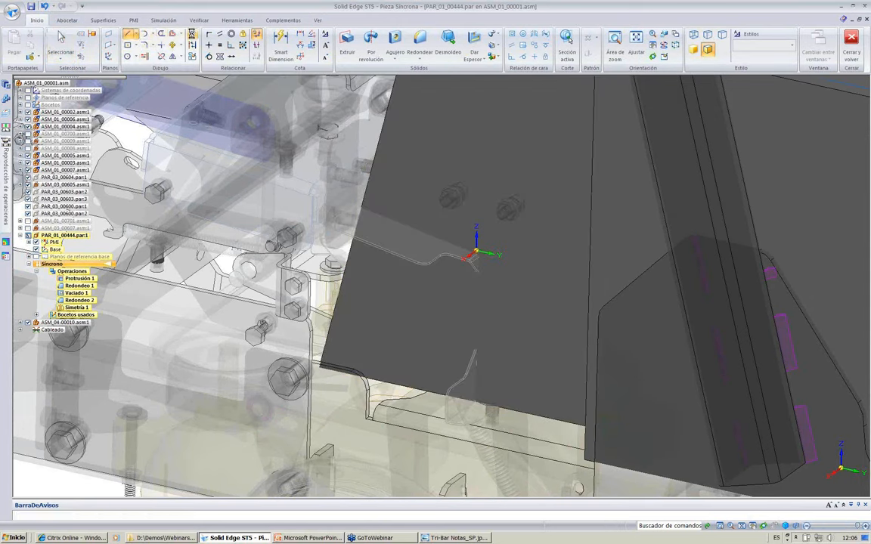
left_click(192, 35)
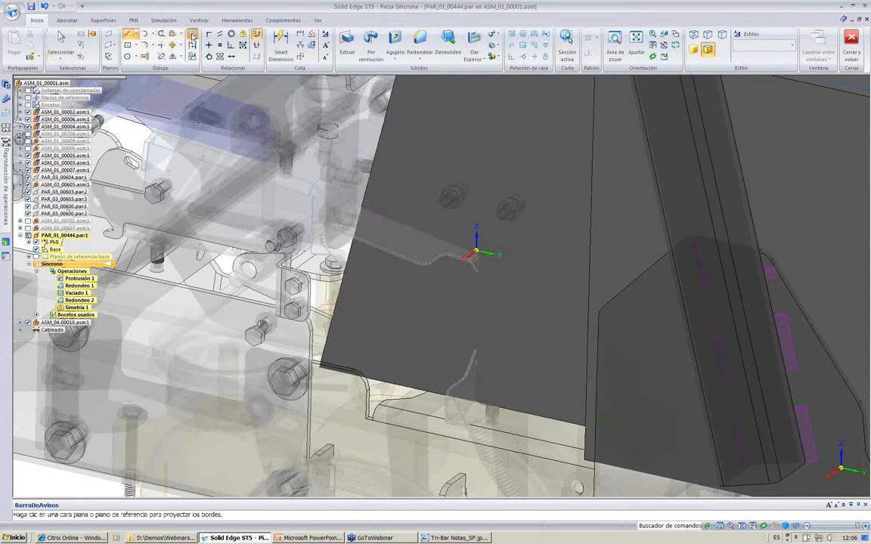
left_click(409, 197)
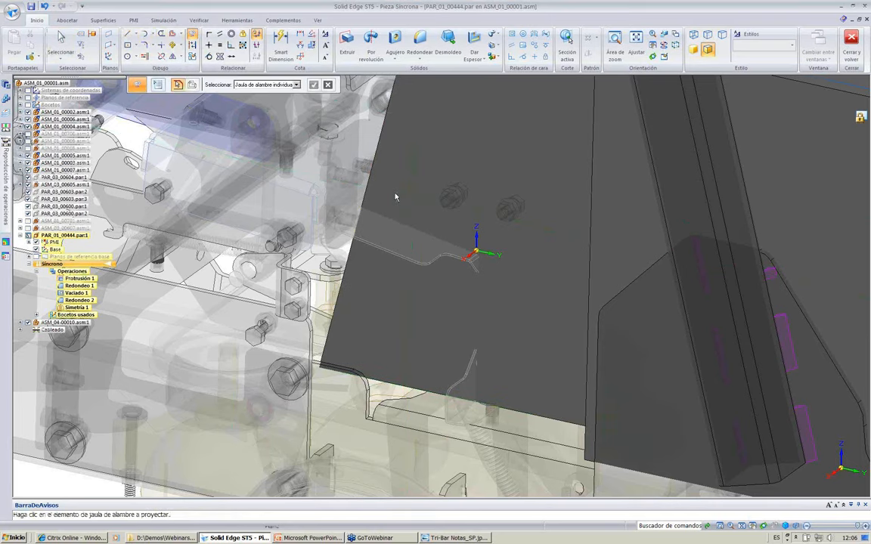
left_click(378, 252)
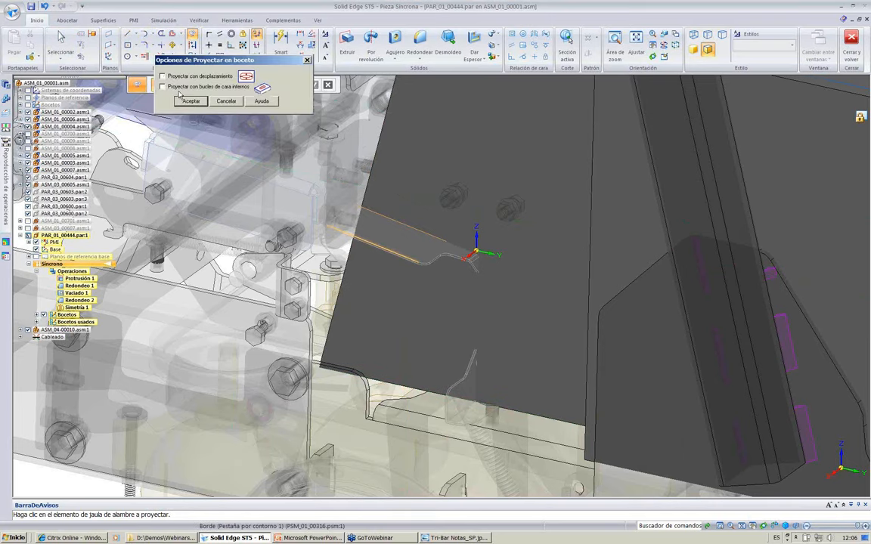
left_click(181, 101)
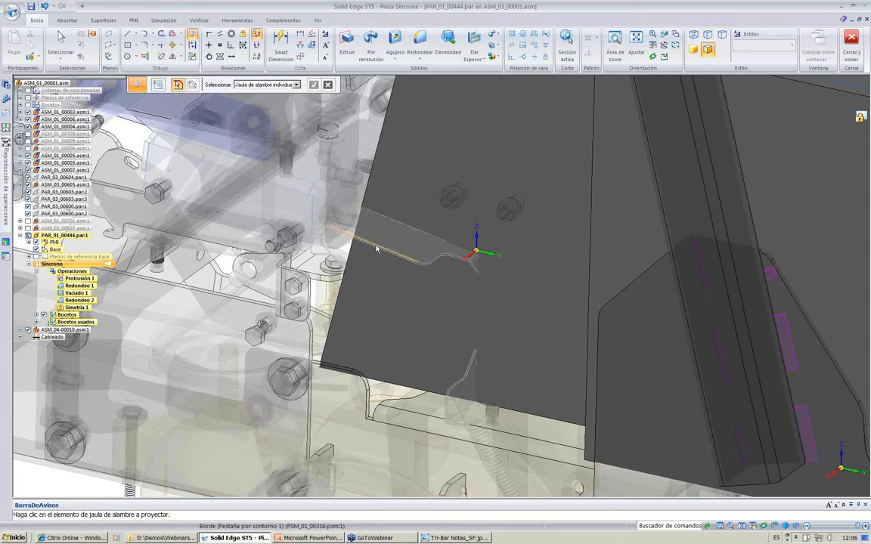
right_click(403, 194)
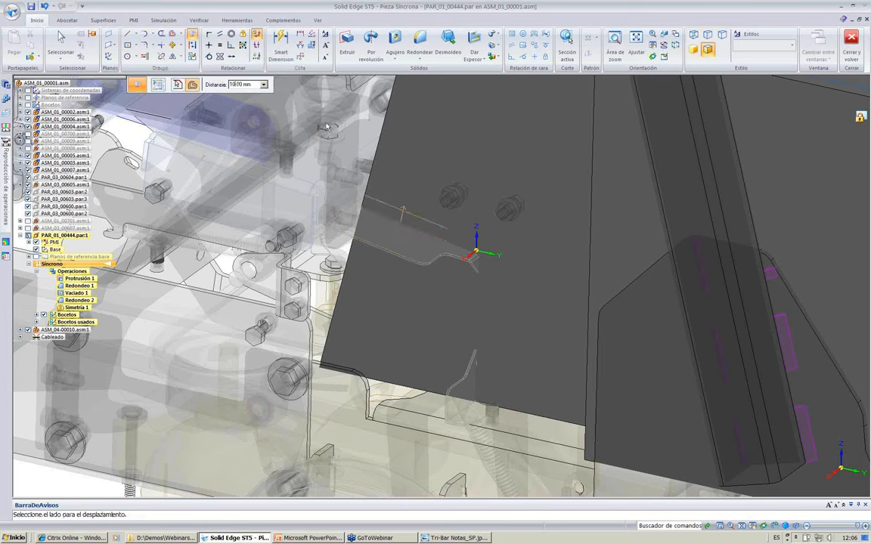
left_click(403, 168)
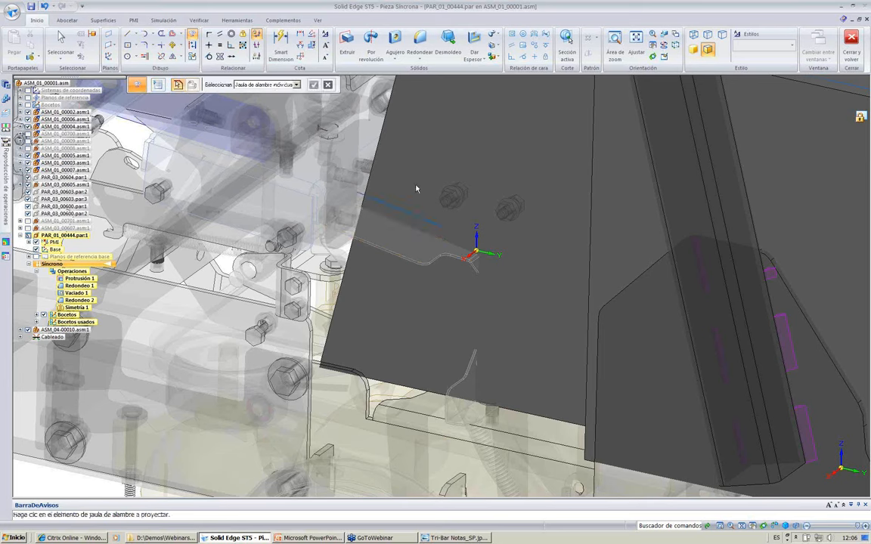
- Project the short vertical sheet-metal edge near the block's bottom onto the side face, offset toward the rear
left_click(473, 363)
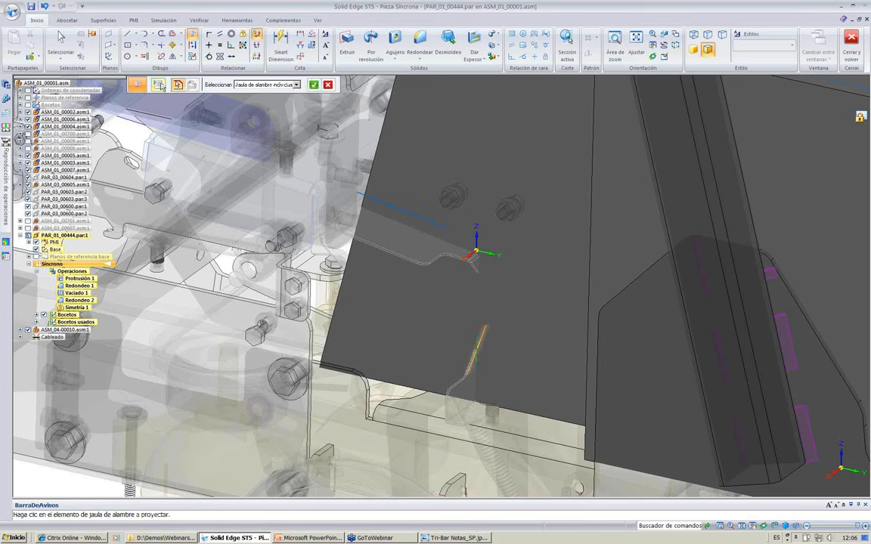
left_click(161, 86)
left_click(190, 102)
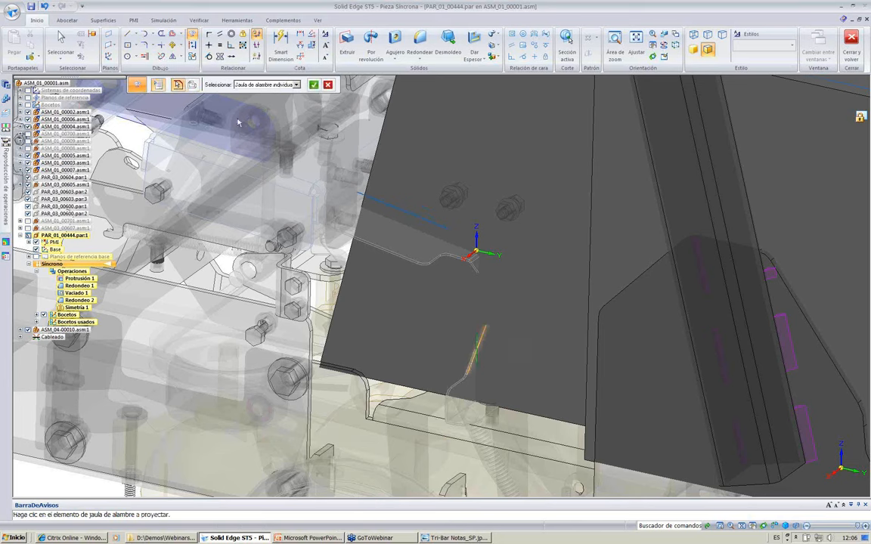
left_click(314, 86)
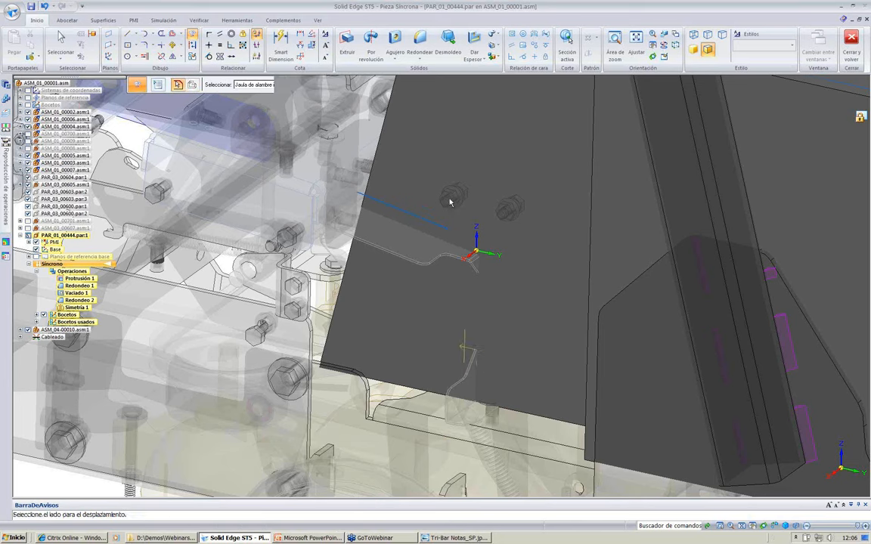
left_click(535, 331)
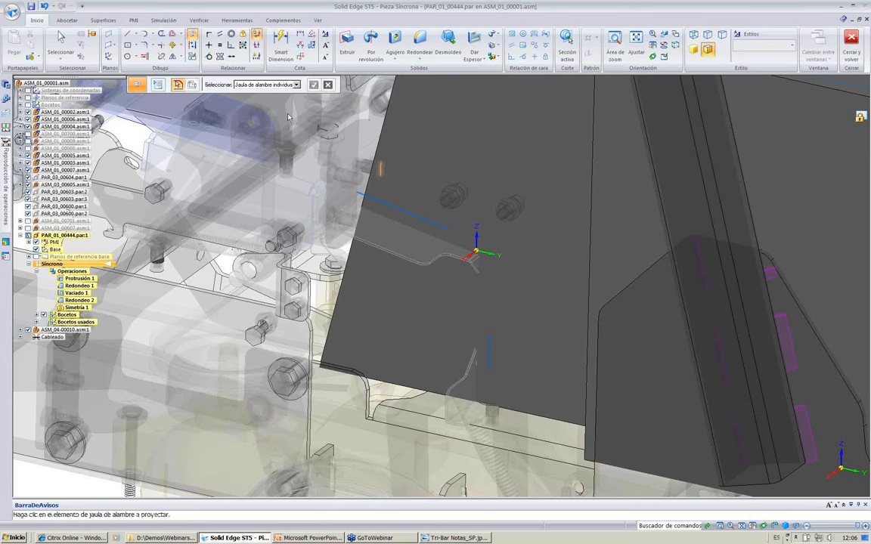
- Join the two projected lines on the block's side face with a 20 mm radius sketch fillet
left_click(144, 44)
left_click(441, 223)
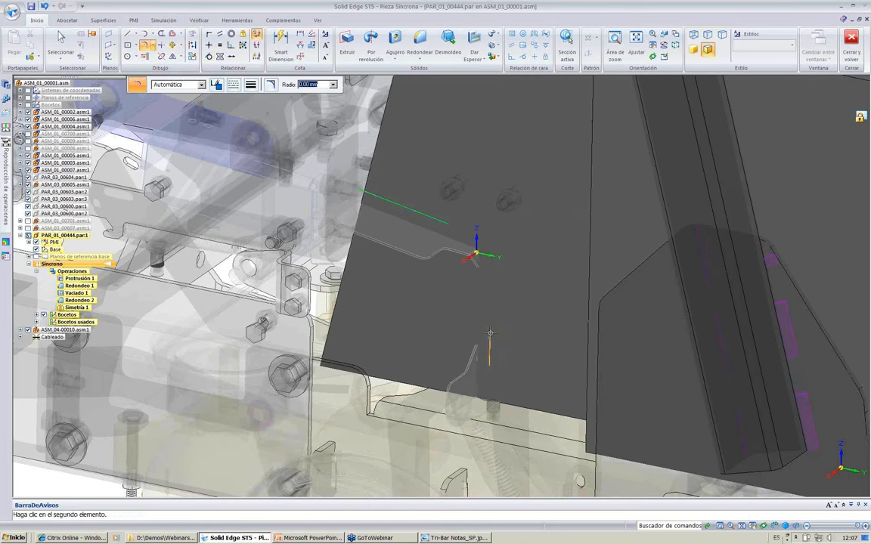
left_click(482, 302)
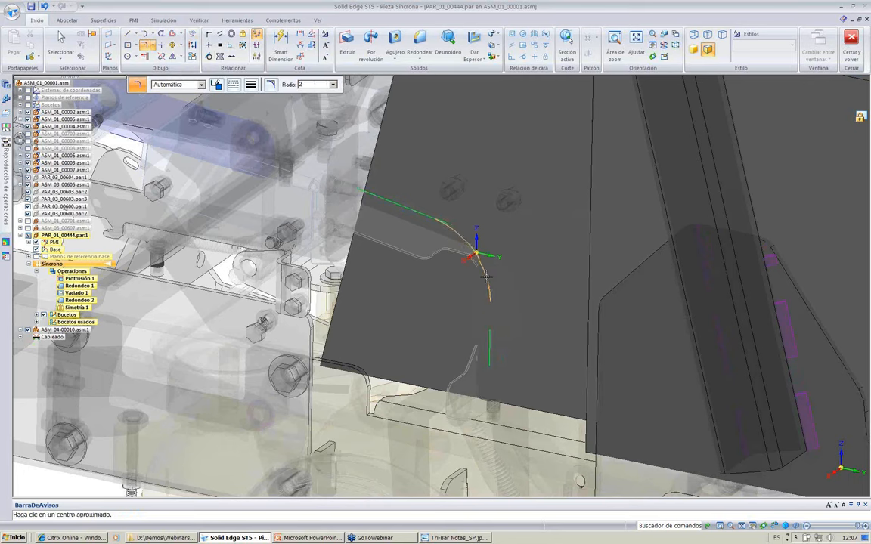
left_click(486, 276)
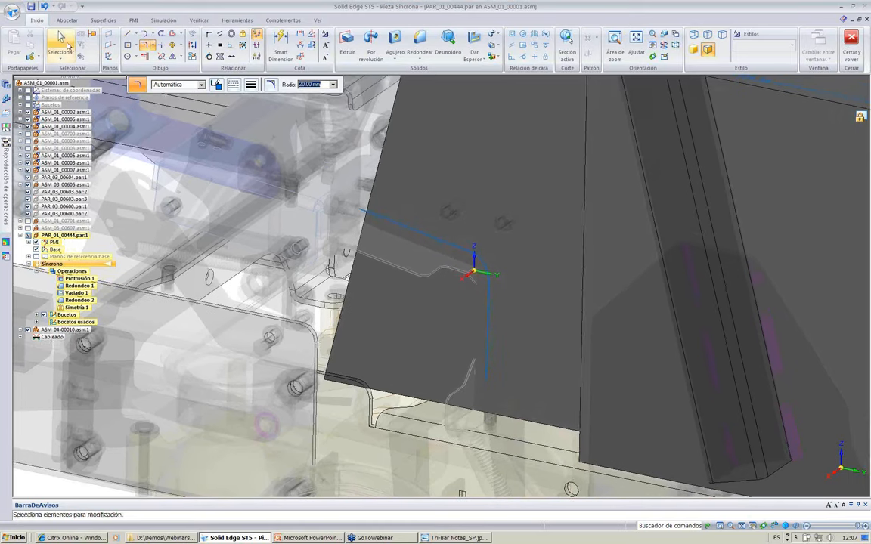
- Extrude the joined sketch chain as a cut across the block's full width, removing the lower front corner below the lines
key("Escape")
left_click(347, 41)
left_click(187, 84)
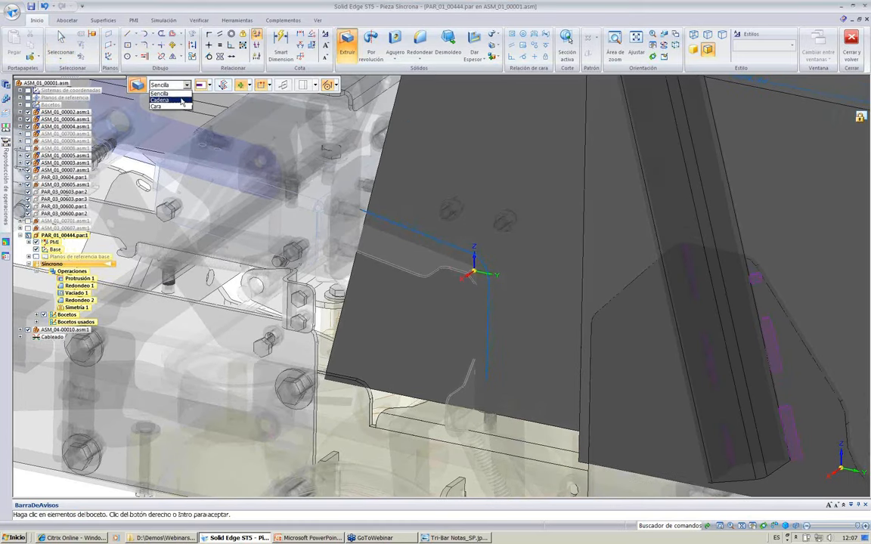
left_click(183, 99)
left_click(442, 247)
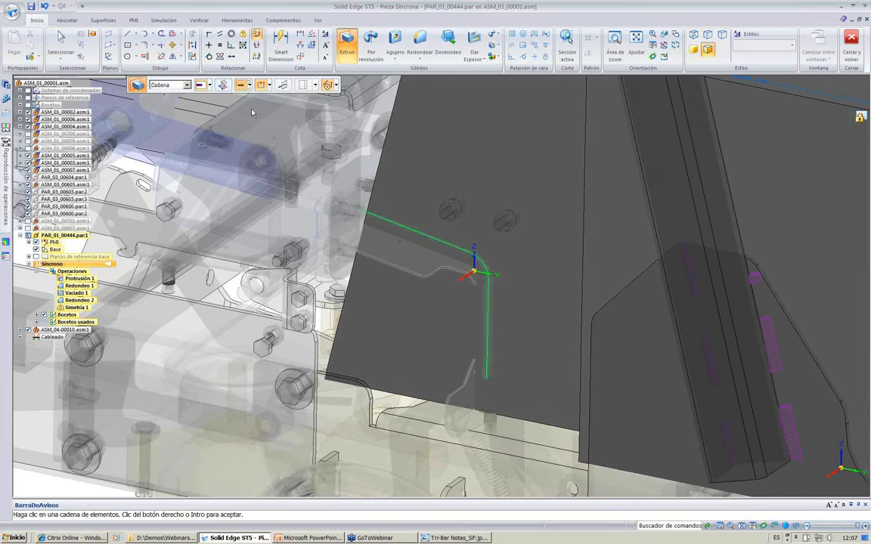
left_click(242, 85)
left_click(254, 261)
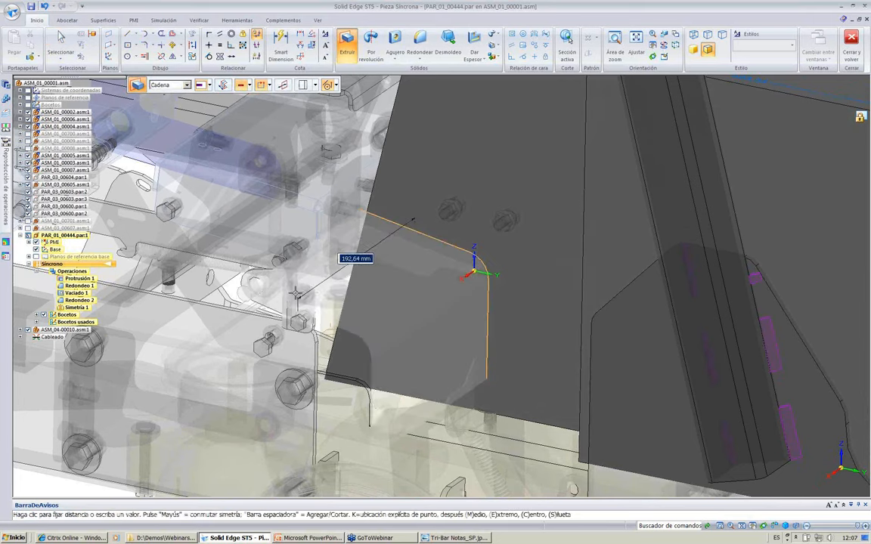
left_click(719, 95)
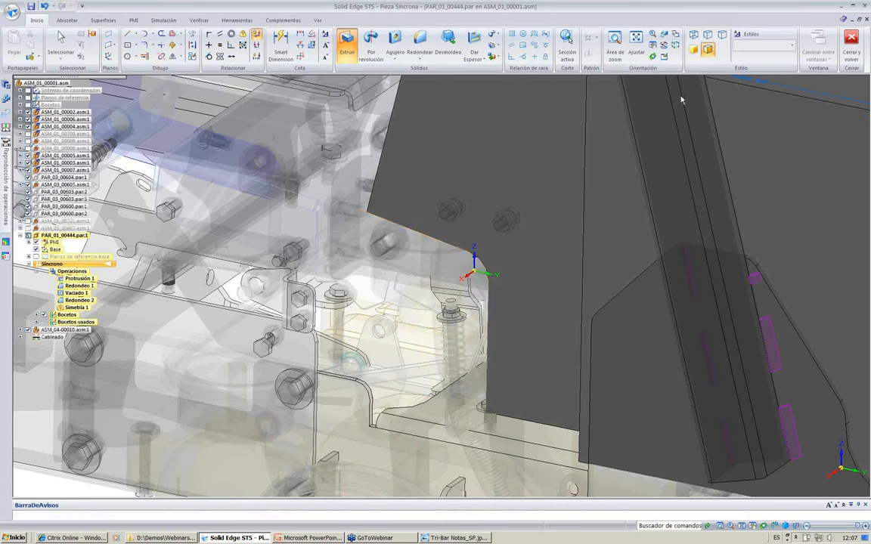
- Hide the surrounding assembly components so that only the cover block is displayed
scroll(681, 100, "down", 2)
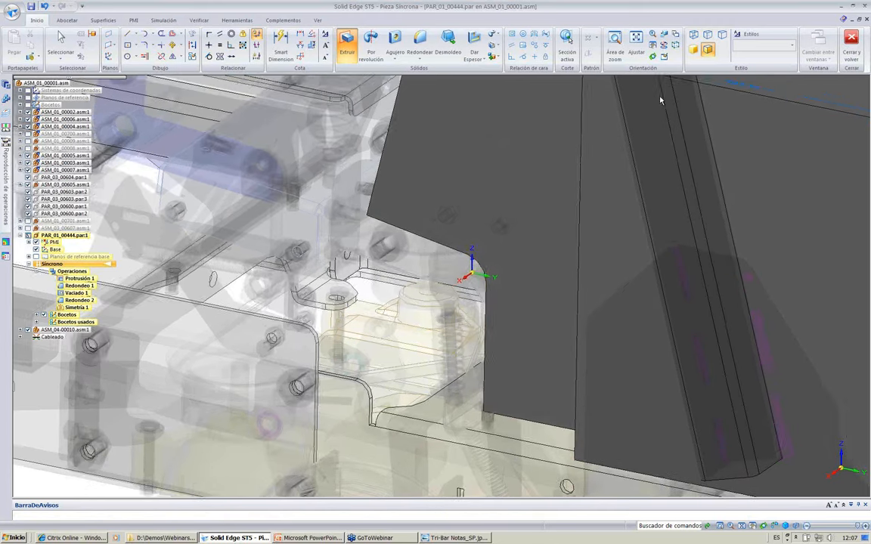
left_click(317, 20)
left_click(9, 56)
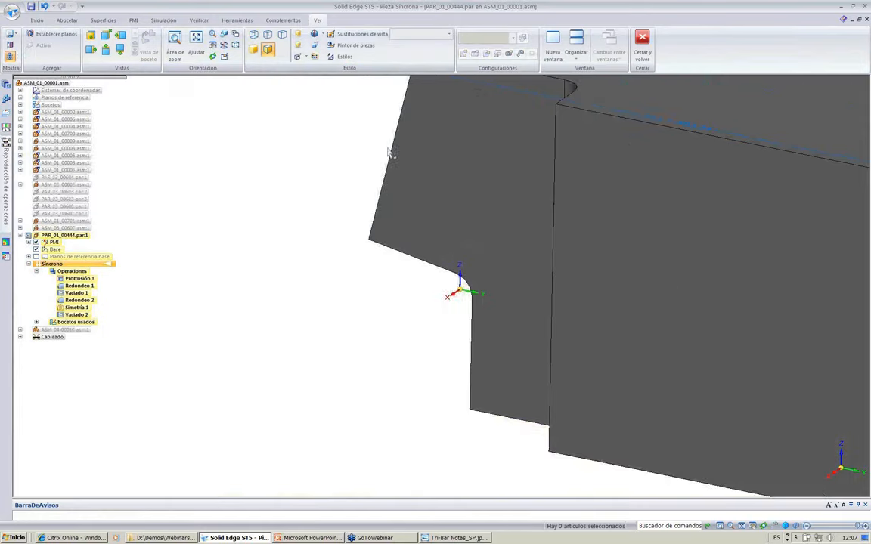
key("ctrl+r")
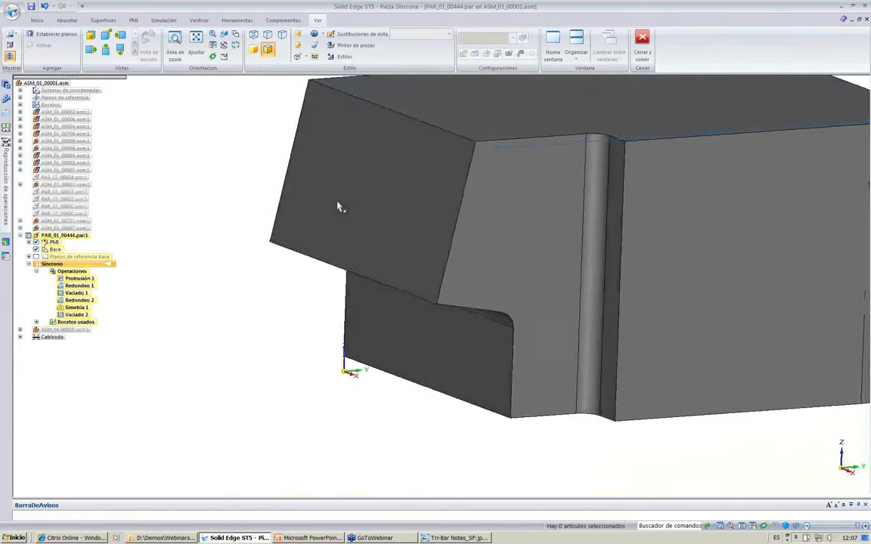
- Round the lower edge of the sloping front face and the bottom front edge below the notch
left_click(37, 20)
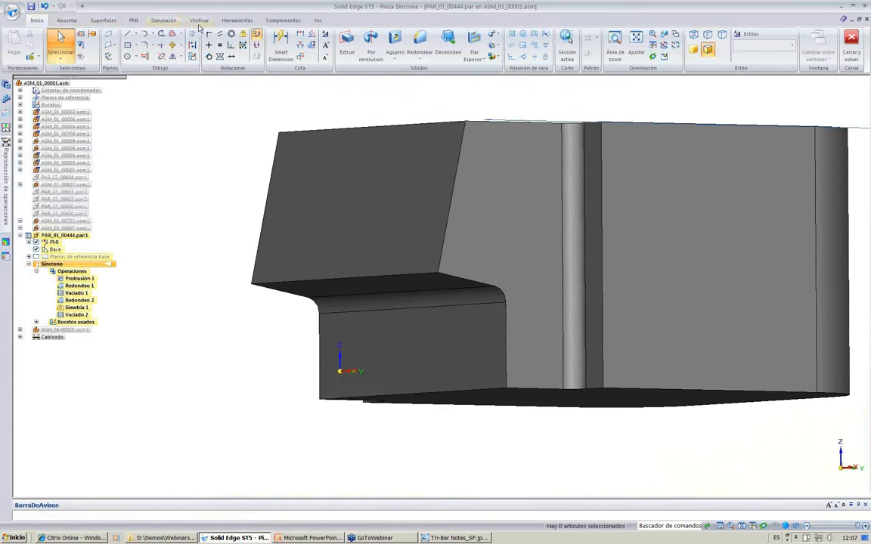
left_click(420, 43)
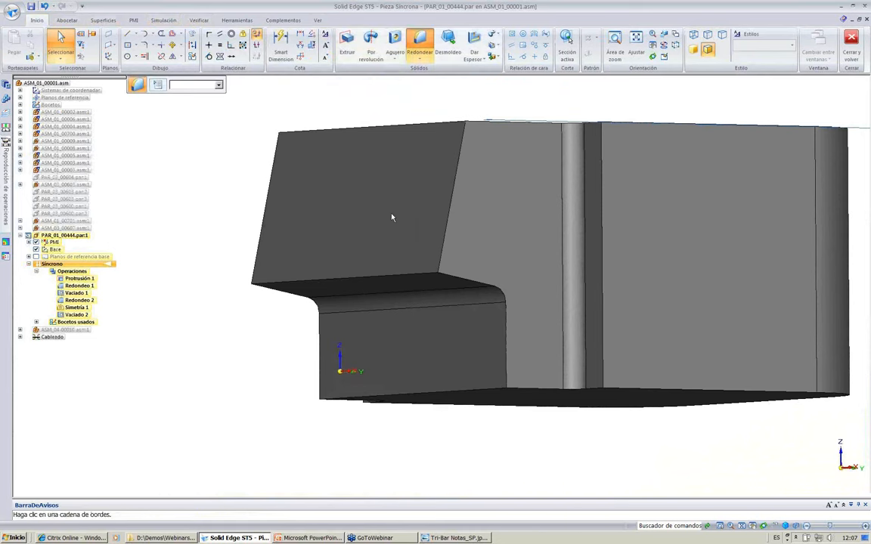
left_click(392, 279)
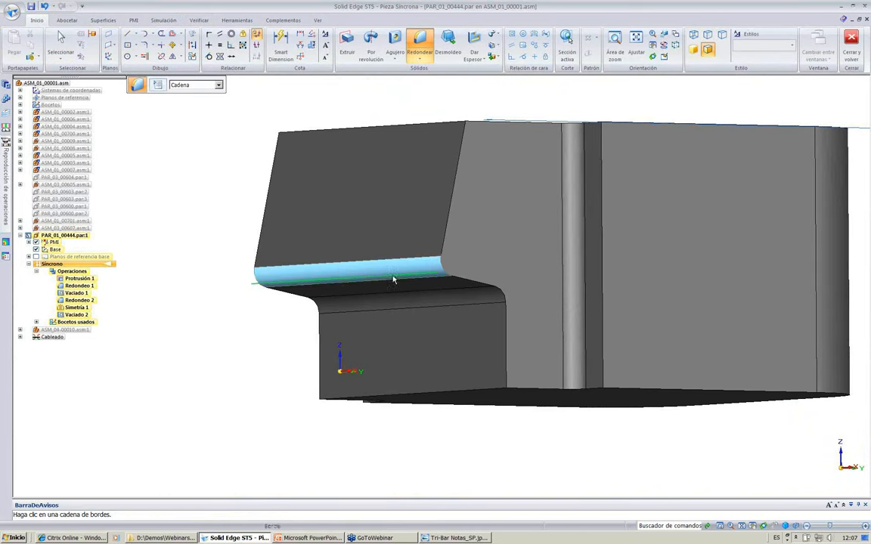
left_click(433, 393)
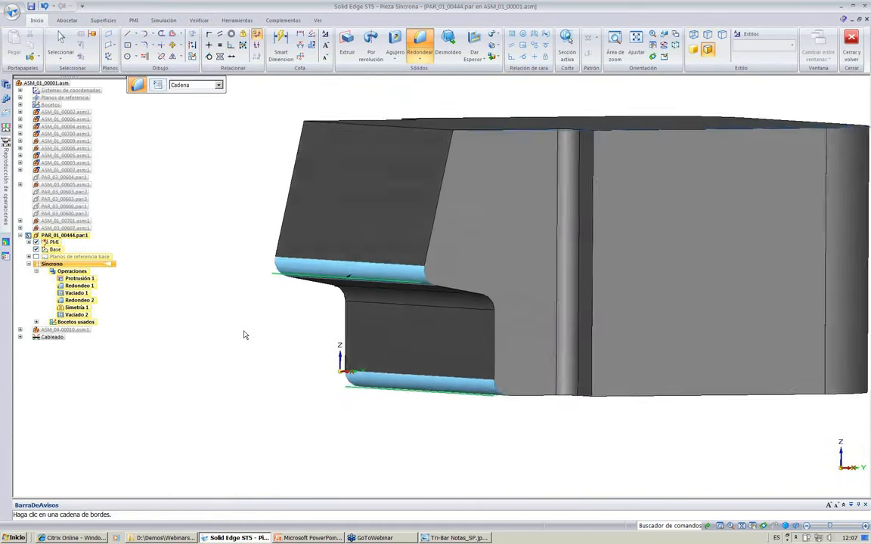
key("Return")
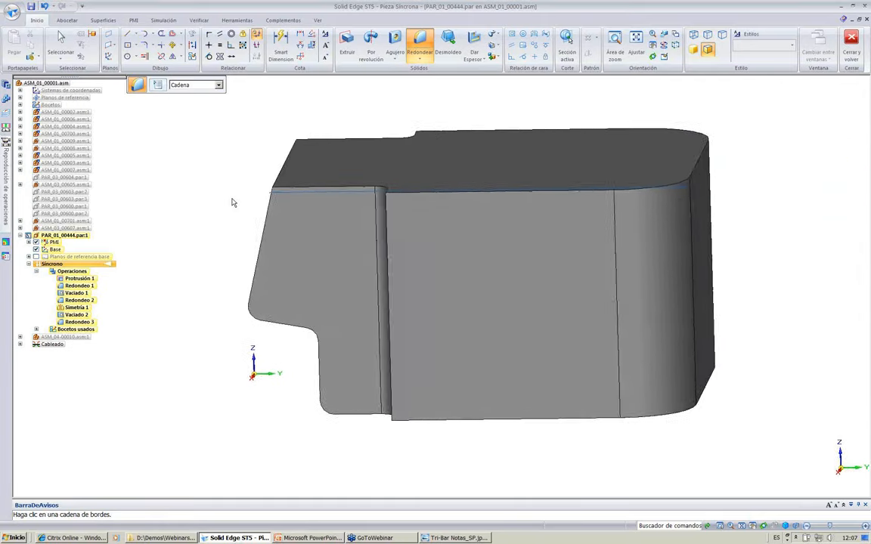
- Show the assembly components again and move the block's top face upward to make the cover taller
left_click(317, 20)
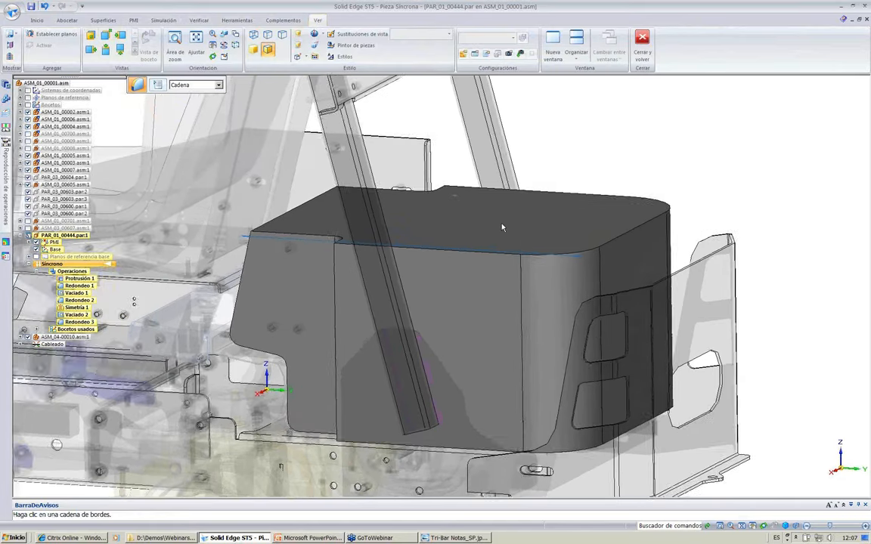
left_click(36, 20)
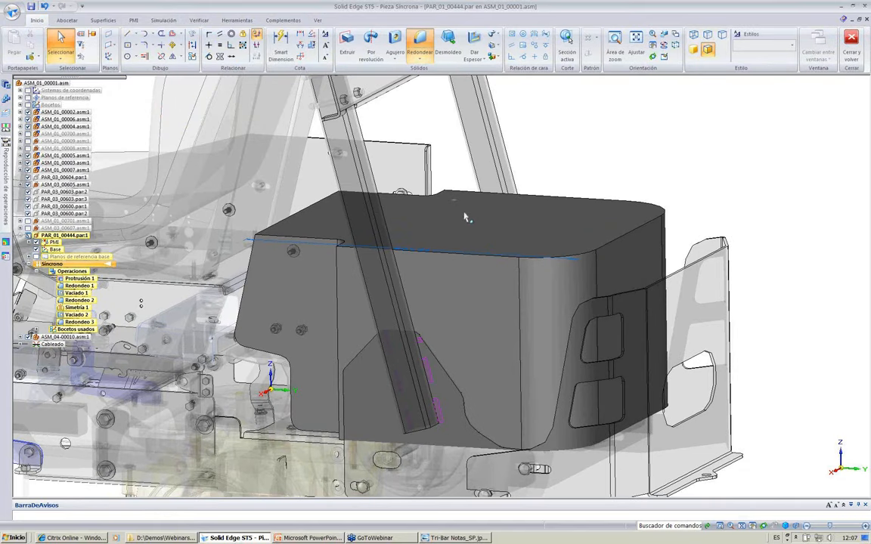
left_click(486, 221)
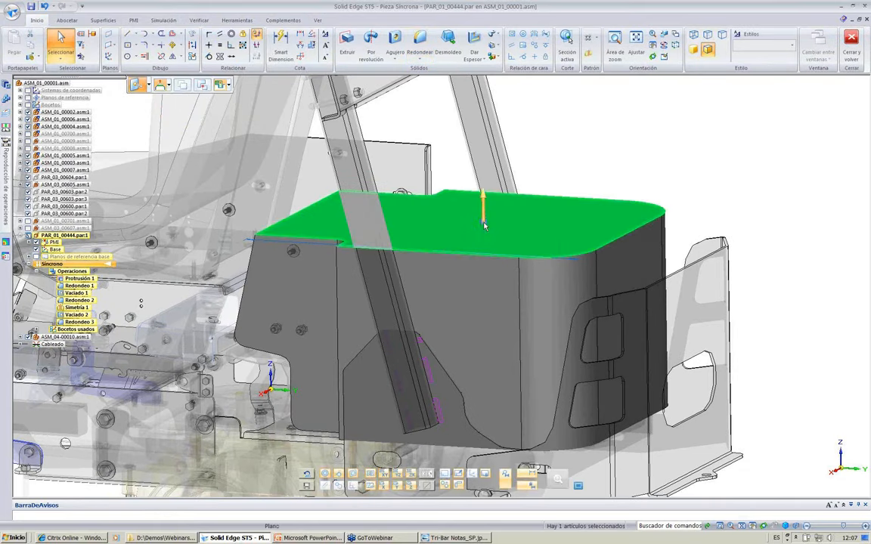
left_click(483, 221)
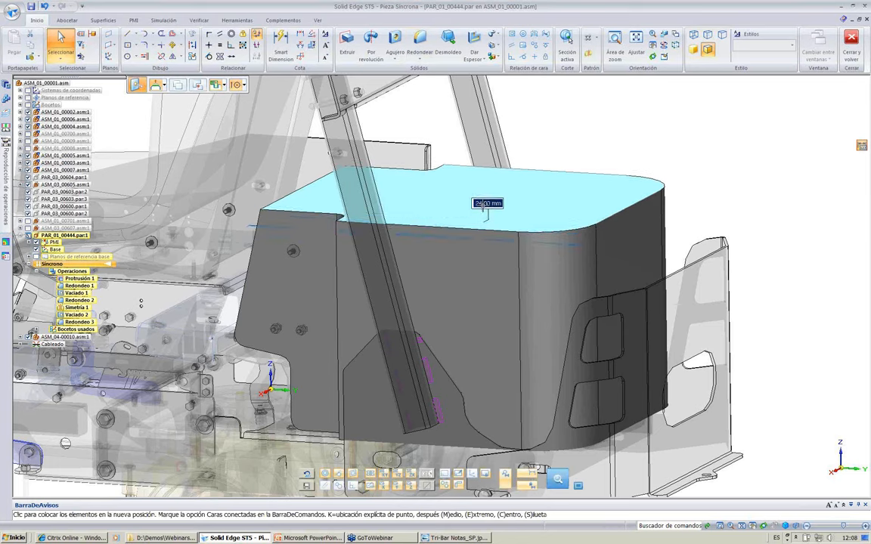
left_click(546, 179)
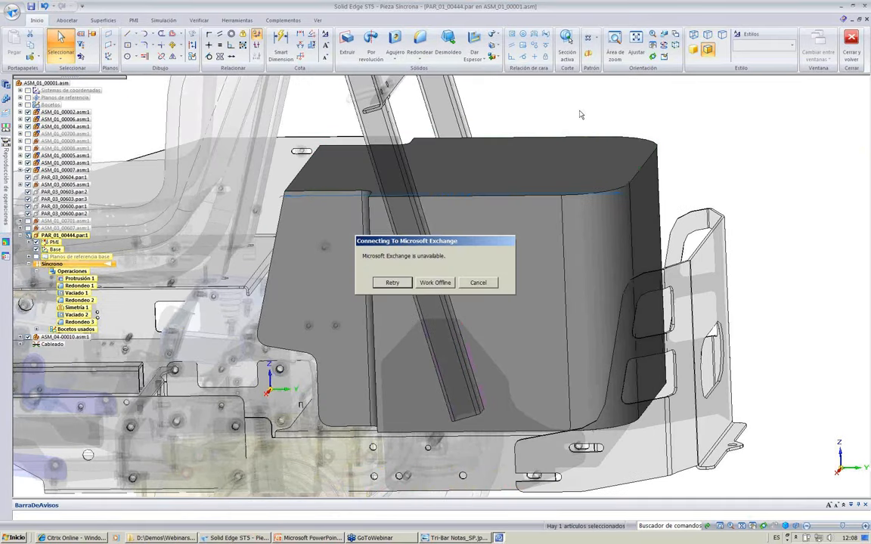
key("Escape")
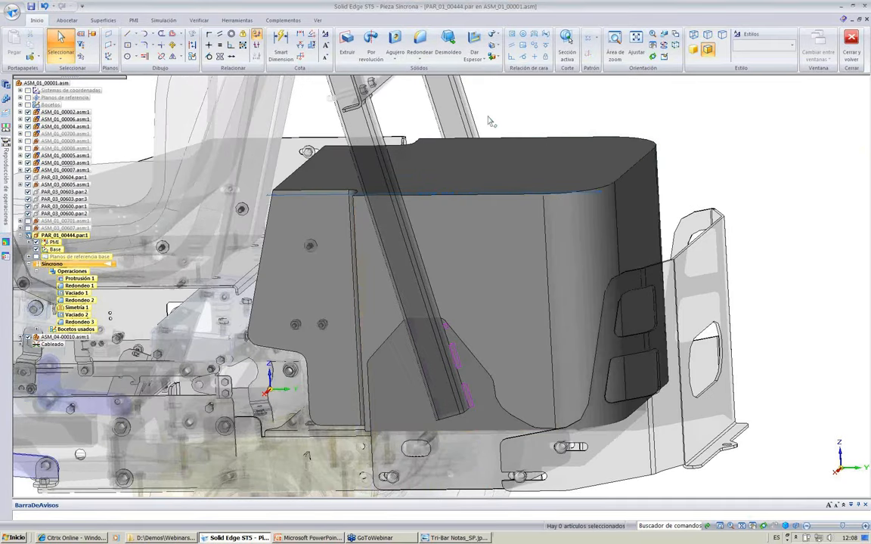
- Switch the part to ordered modeling and start a sketch coincident with the Derecha (yz) reference plane
middle_click_drag(489, 121, 425, 179)
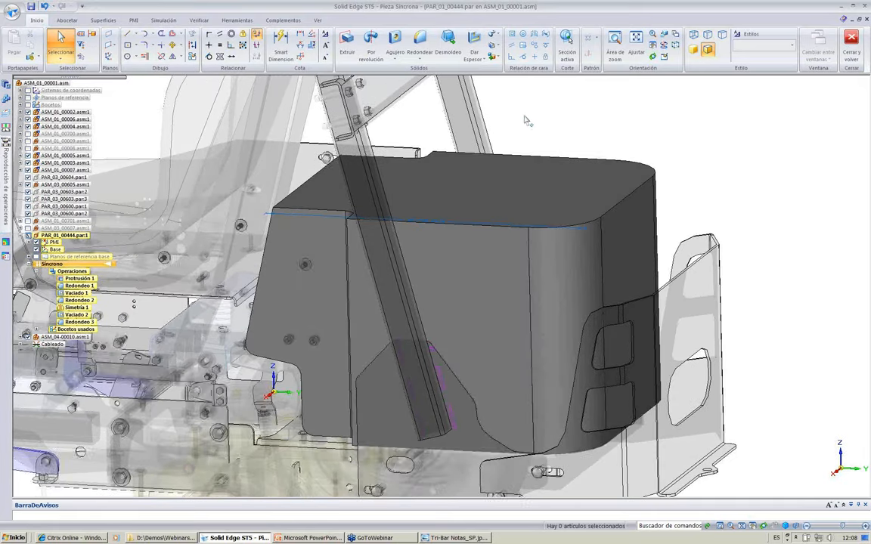
left_click(236, 20)
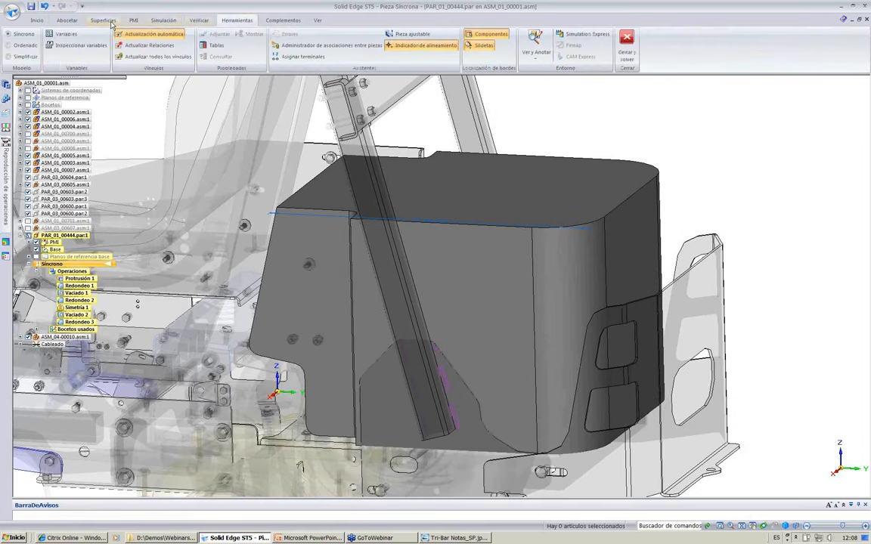
left_click(23, 44)
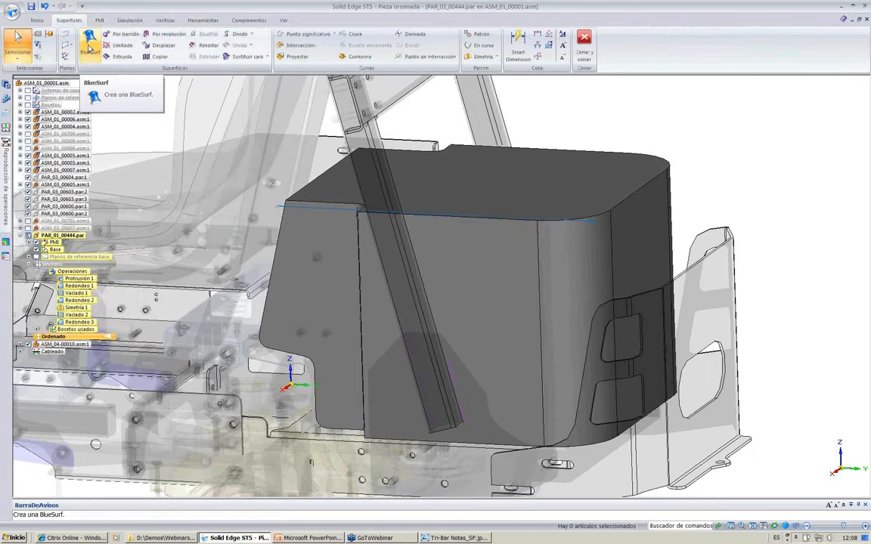
left_click(37, 19)
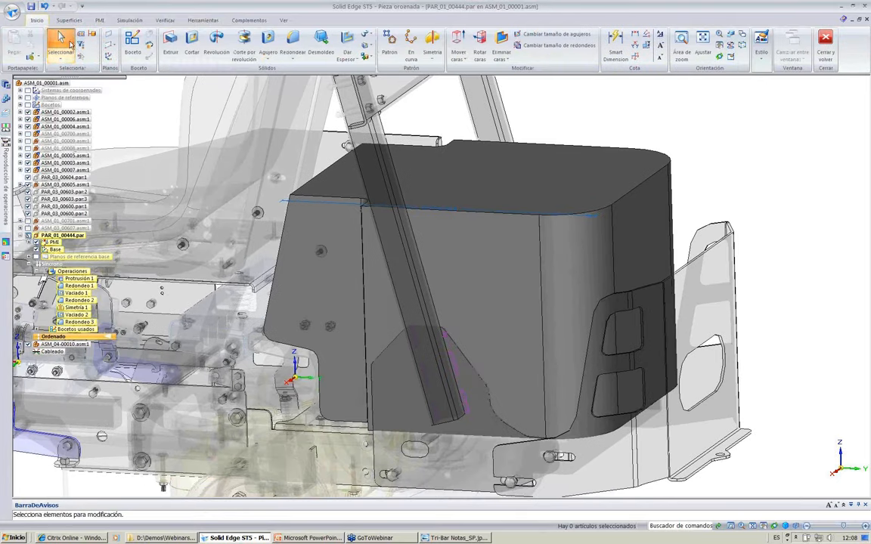
left_click(132, 44)
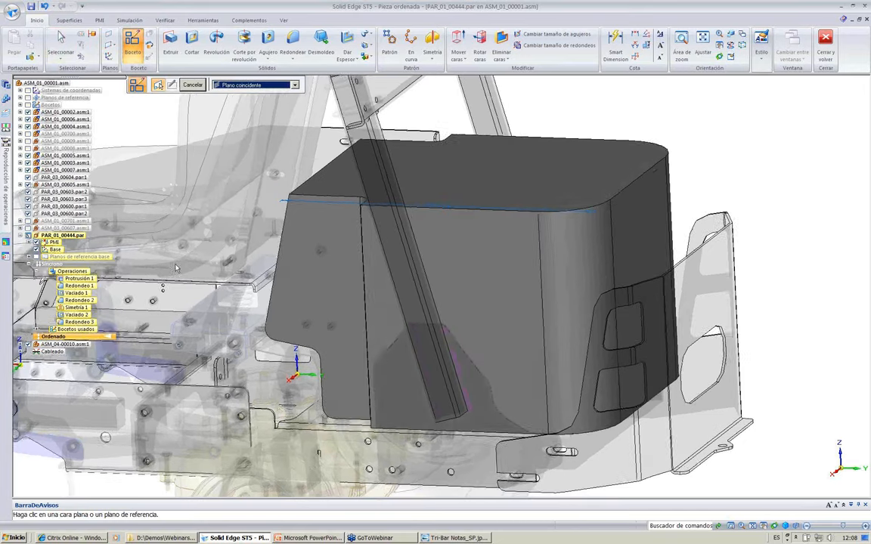
left_click(29, 256)
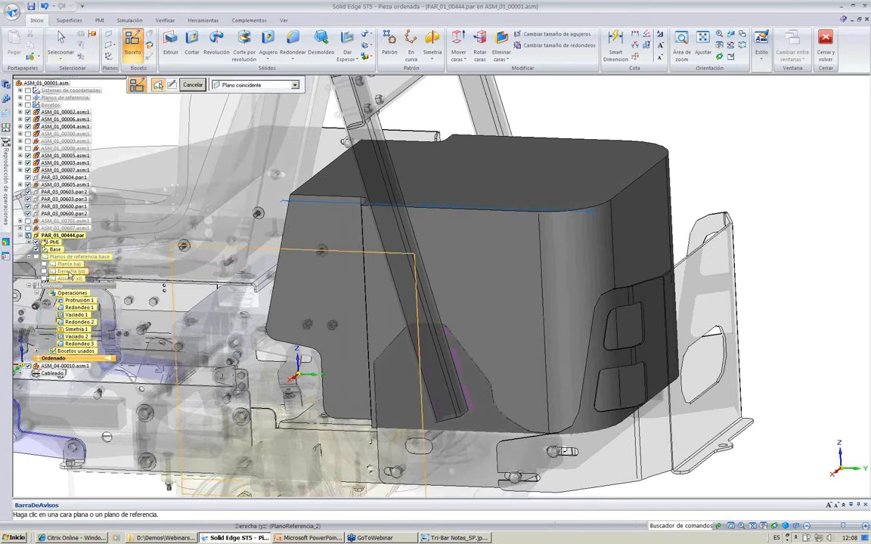
left_click(75, 270)
left_click(79, 270)
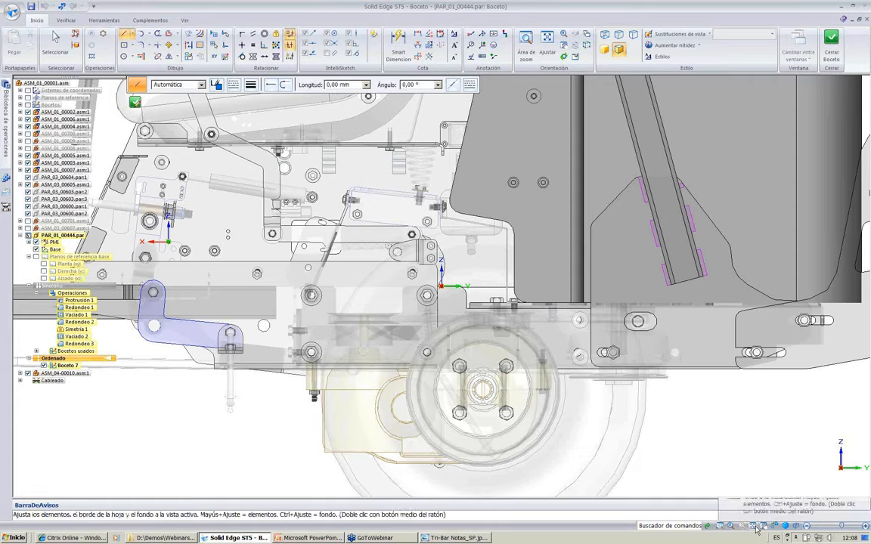
- Sketch a wavy curve along the cover's length near its top face, running past the front and rear, and close the sketch
left_click(752, 526)
scroll(590, 443, "up", 3)
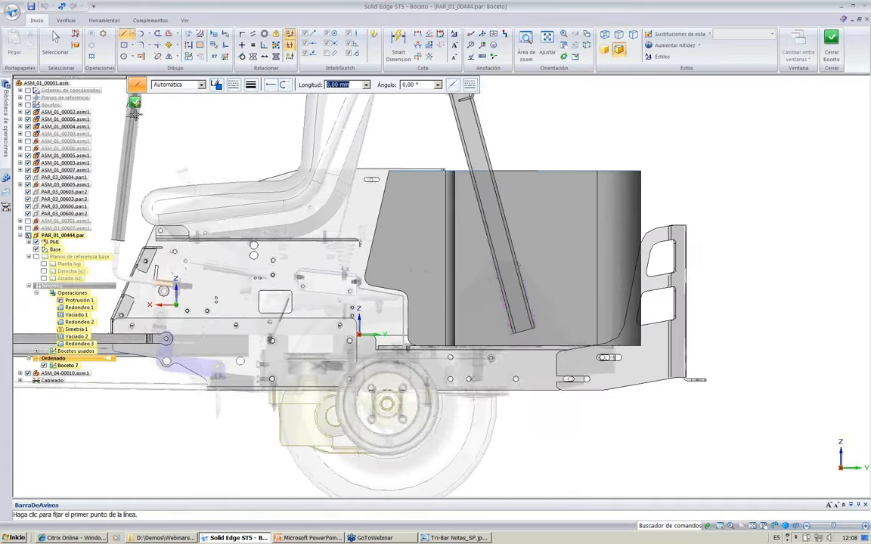
left_click(130, 34)
left_click(150, 60)
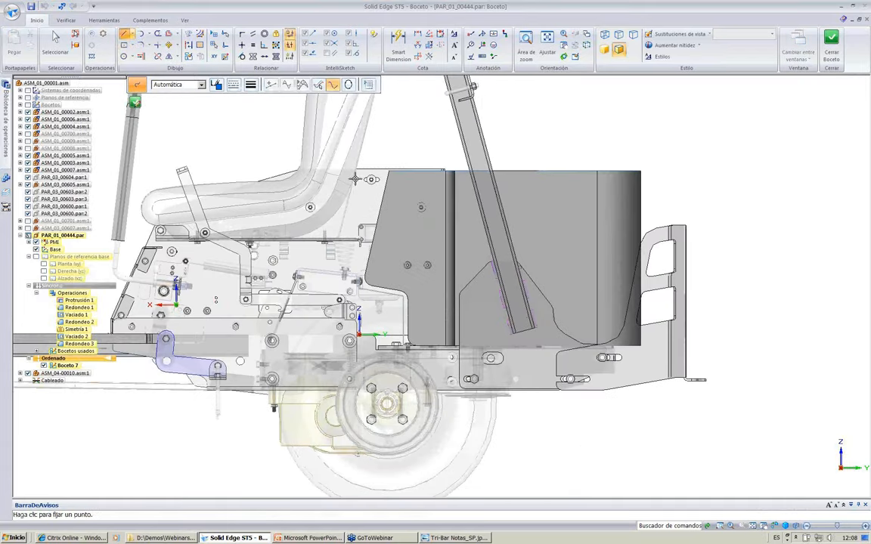
left_click(385, 154)
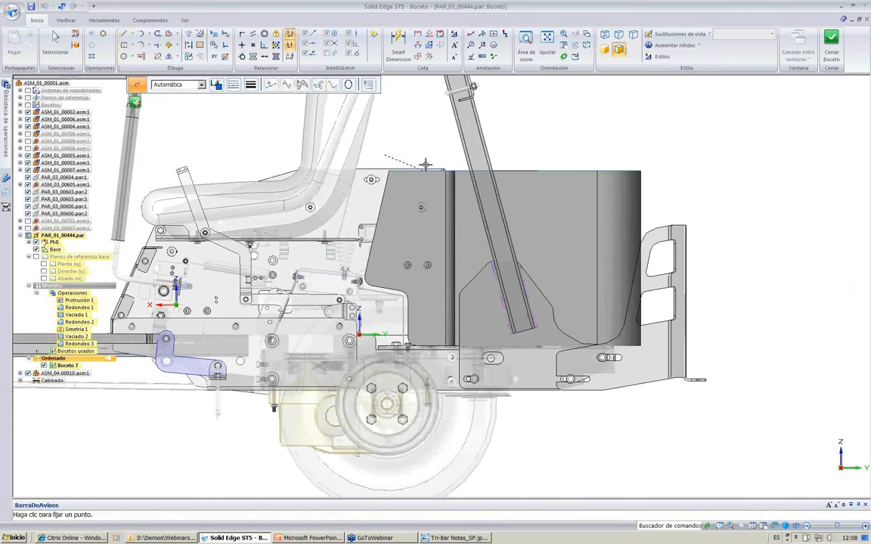
mouse_move(498, 158)
left_mouse_down()
mouse_move(596, 140)
mouse_move(668, 181)
left_mouse_up()
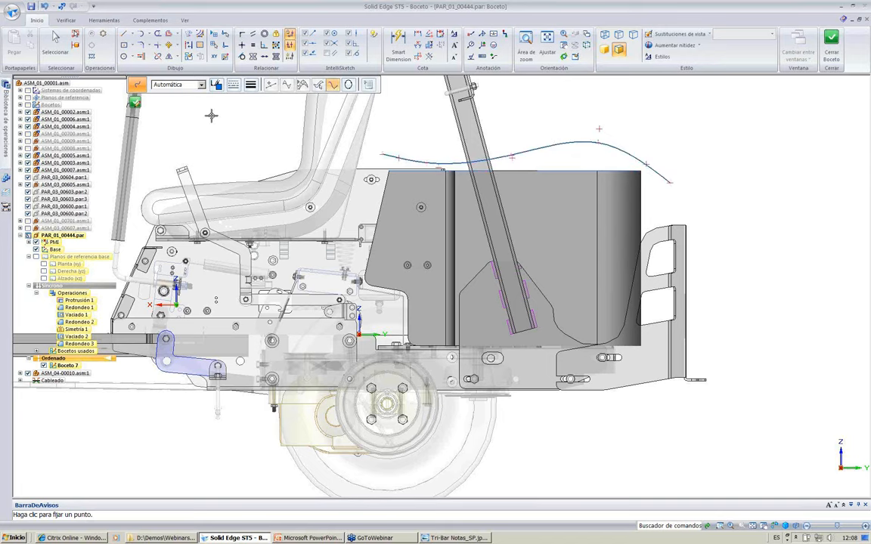
left_click(135, 102)
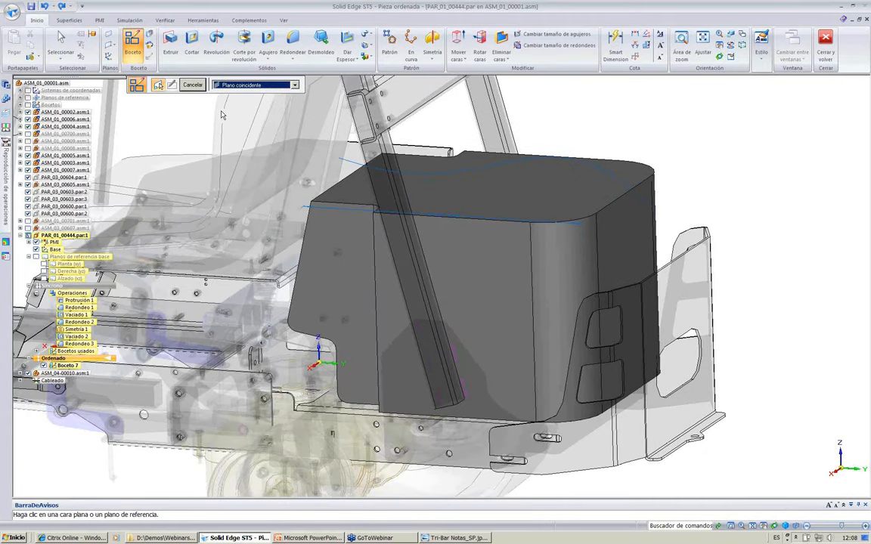
- Start a second sketch on a new plane parallel to the Alzado (xz) reference plane
left_click(254, 85)
left_click(242, 100)
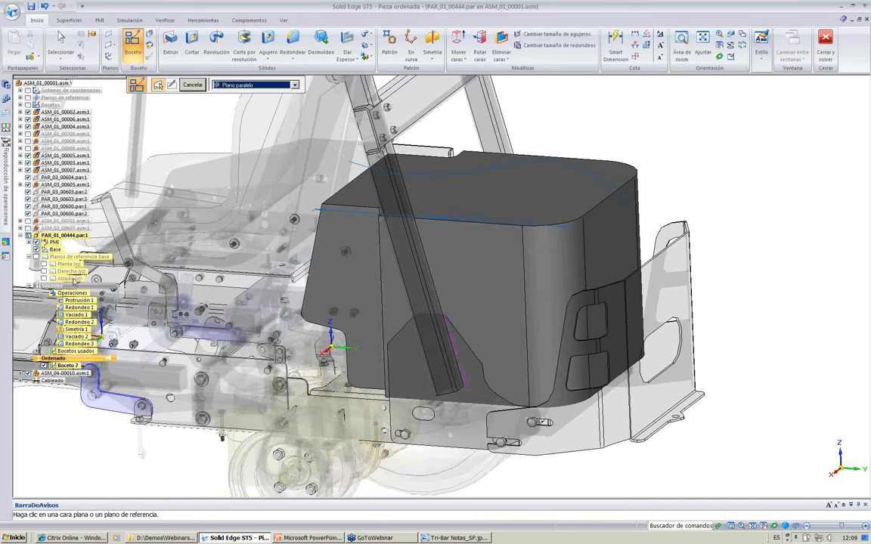
left_click(69, 279)
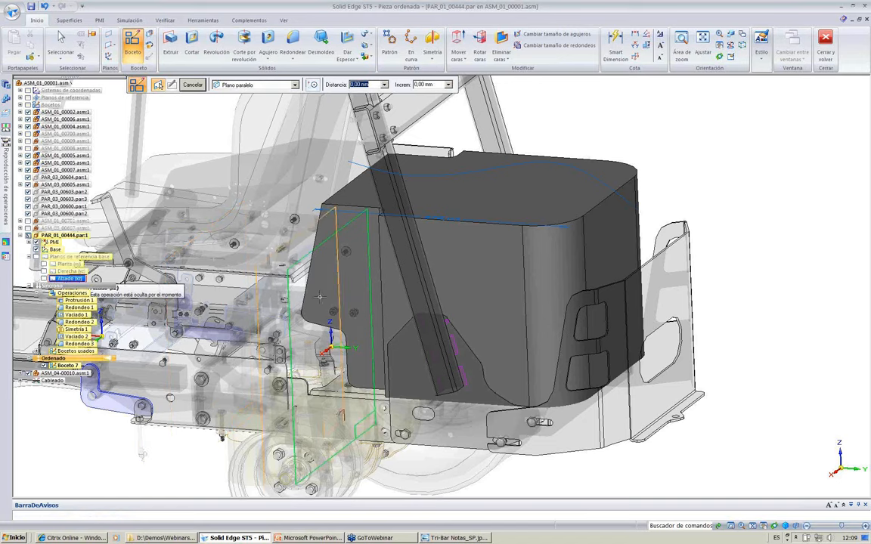
left_click(470, 300)
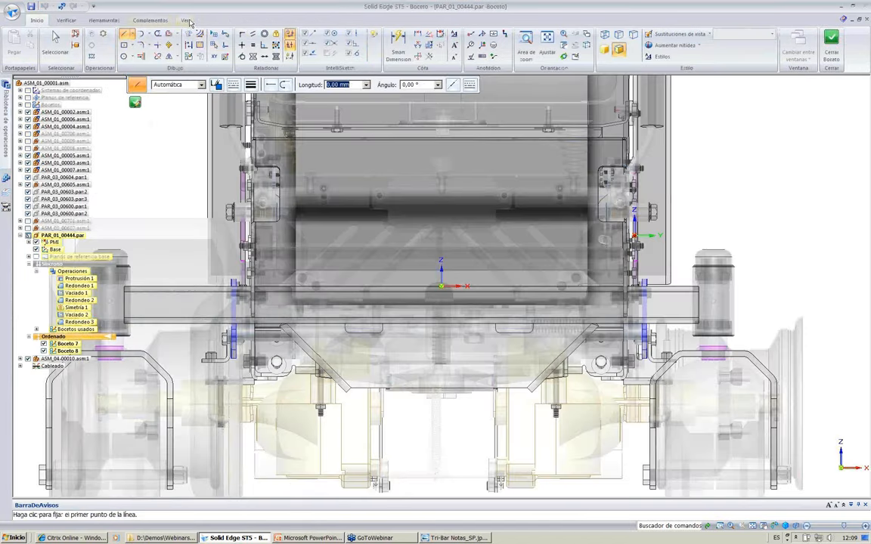
- Hide the other assembly components in the second sketch, leaving the cover block and the first curve displayed
left_click(182, 20)
left_click(10, 56)
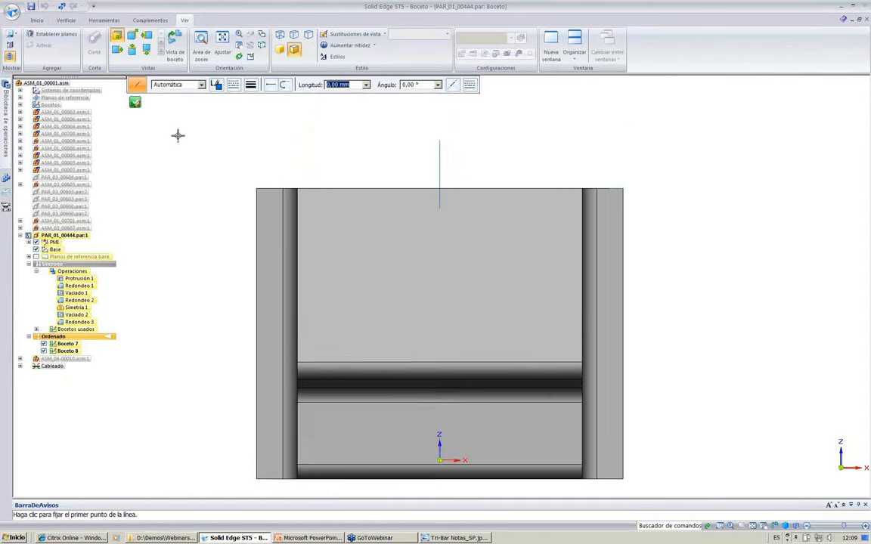
left_click(40, 21)
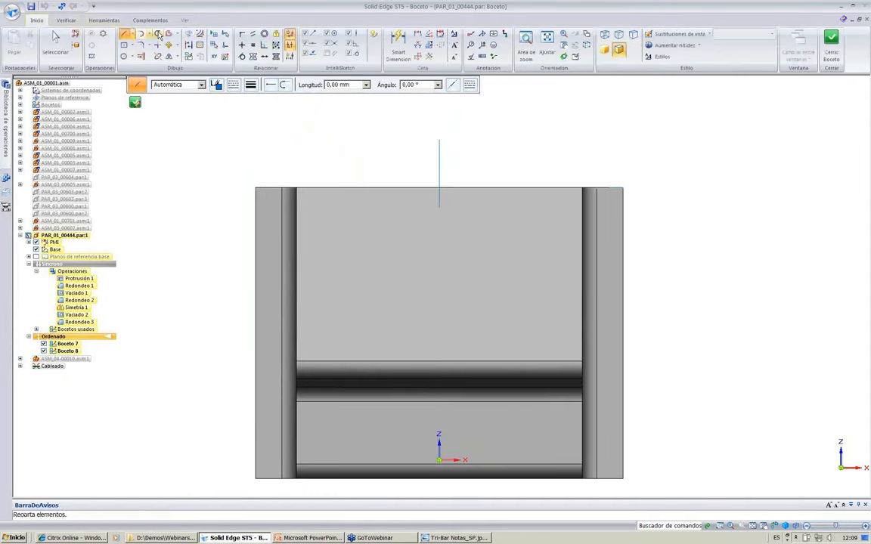
- Draw a wide arc across the cover block, extending past both sides, with its crown just above the top face
left_click(148, 34)
left_click(160, 59)
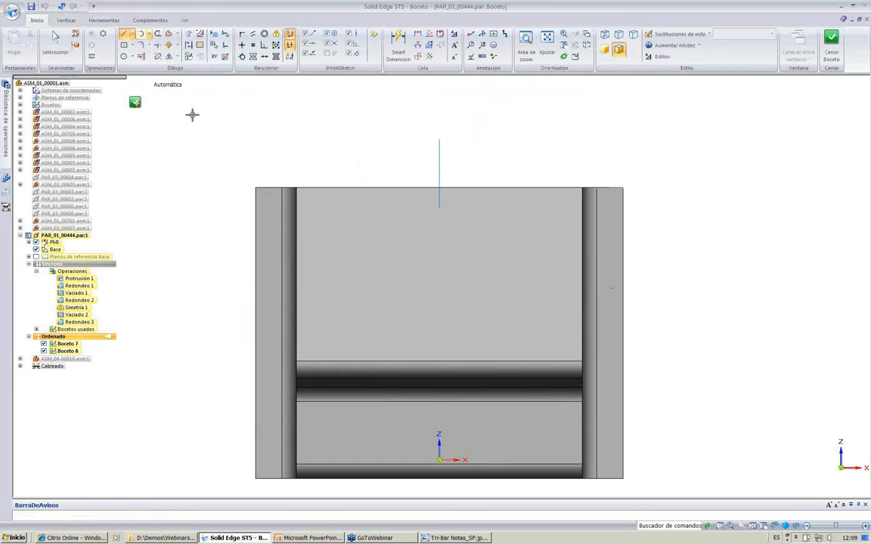
left_click(228, 258)
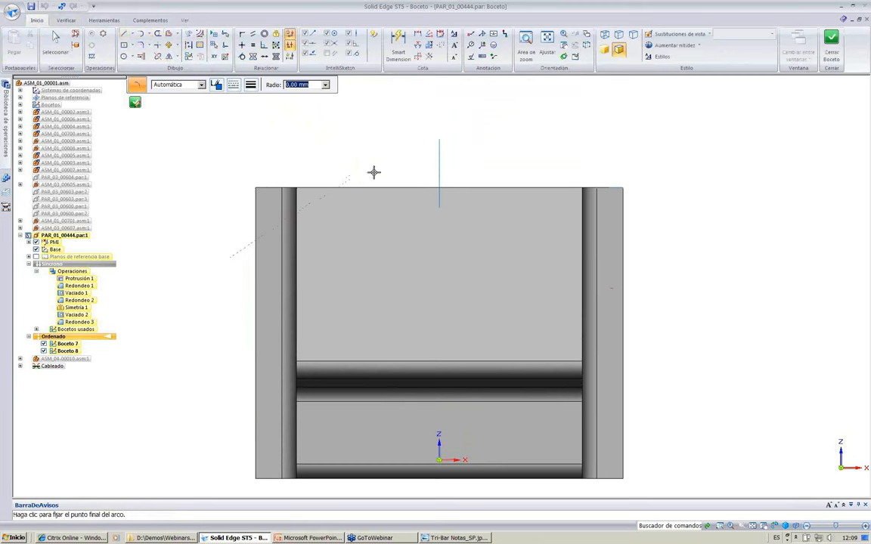
left_click(658, 260)
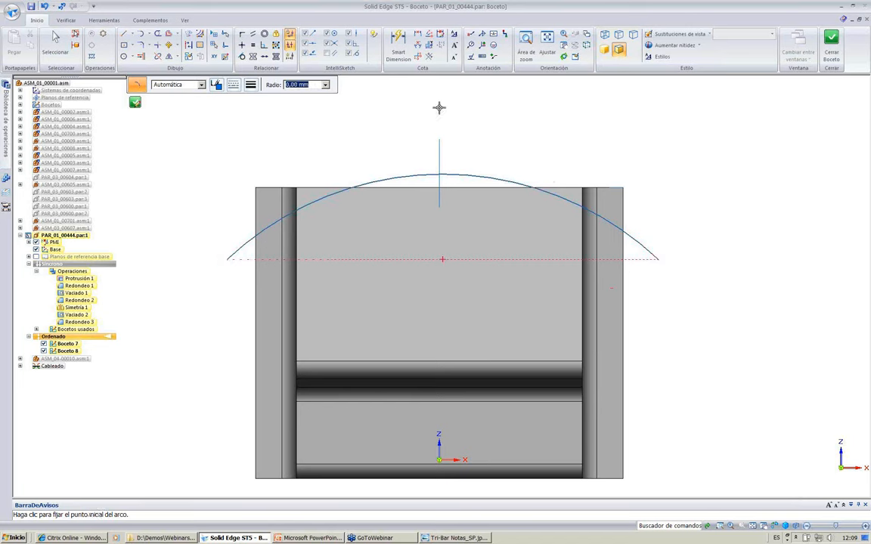
- Connect the arc's midpoint to the first sketch's curve and finish the second sketch
left_click(242, 34)
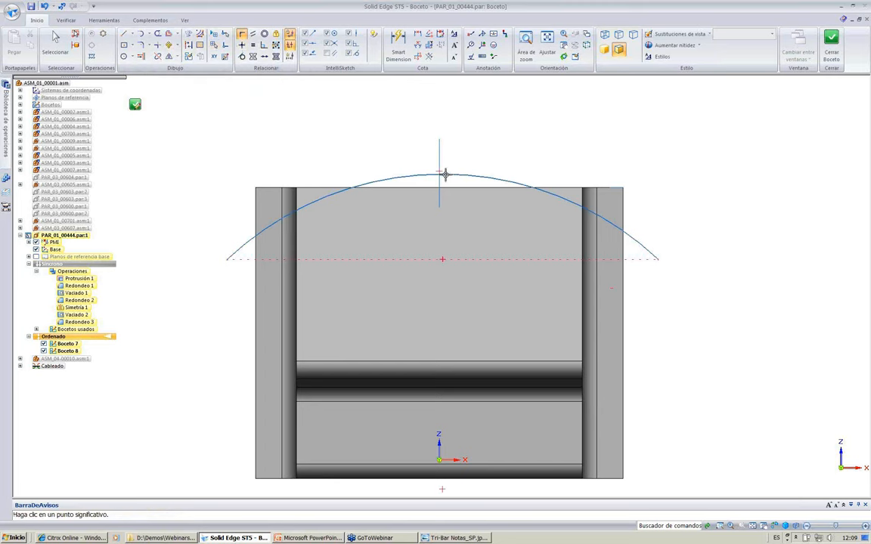
left_click(445, 173)
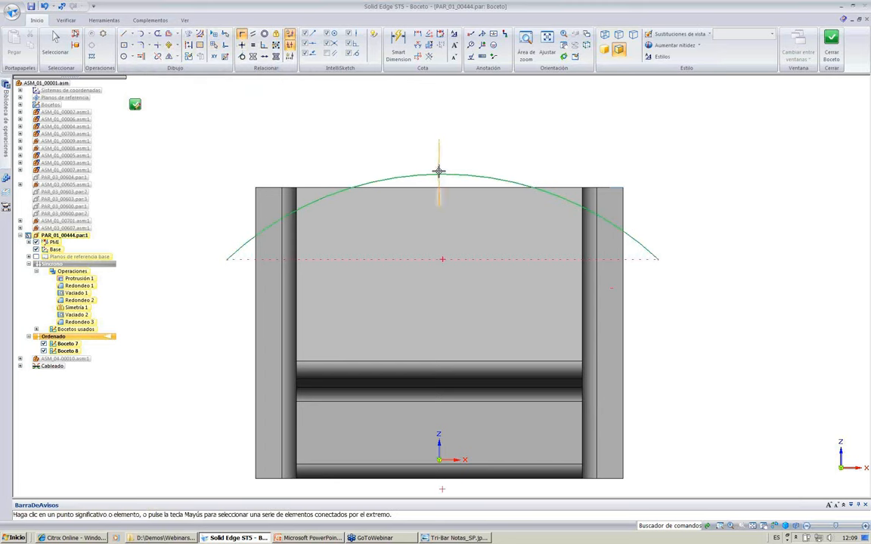
left_click(439, 170)
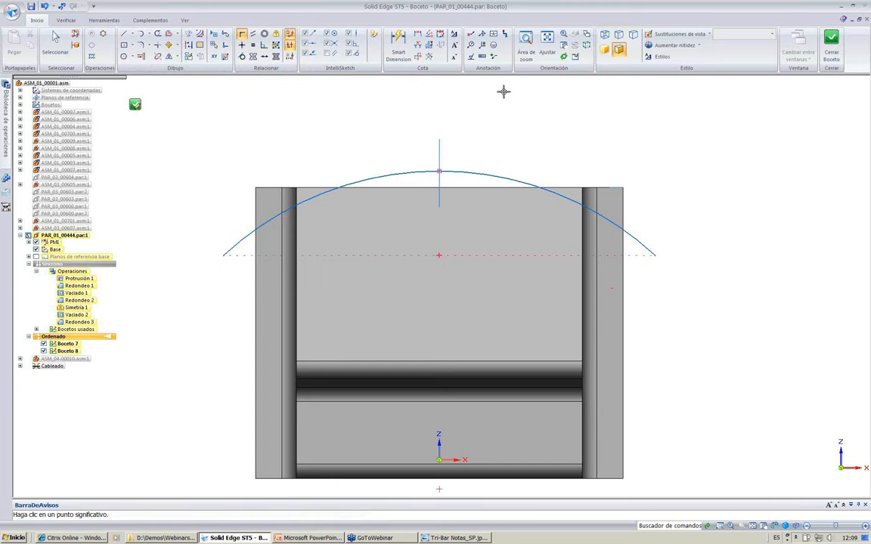
left_click(134, 106)
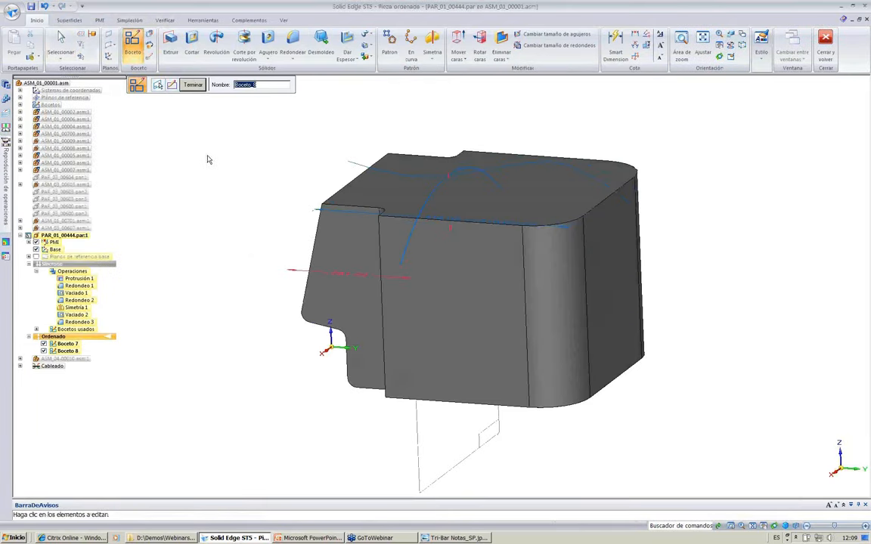
left_click(192, 84)
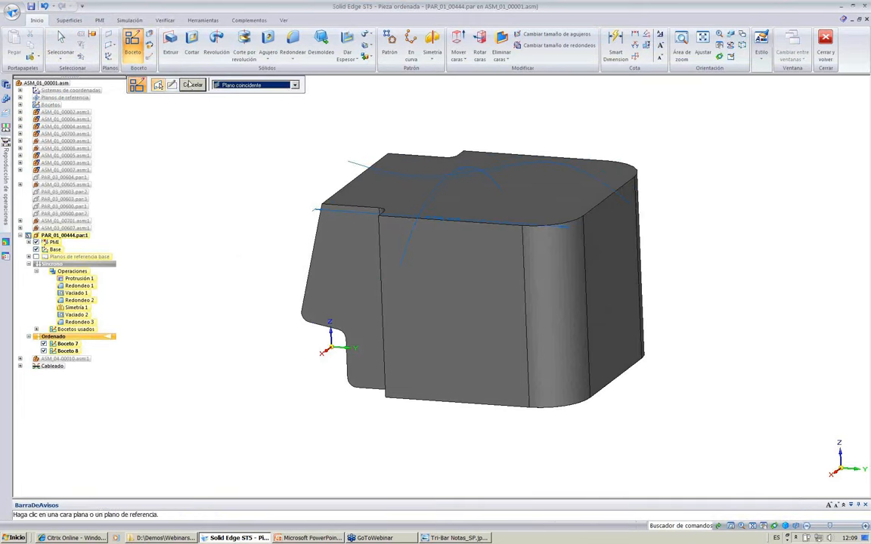
- Create a BlueSurf surface using the lengthwise wavy curve as cross section and the transverse arc as guide curve
left_click(68, 23)
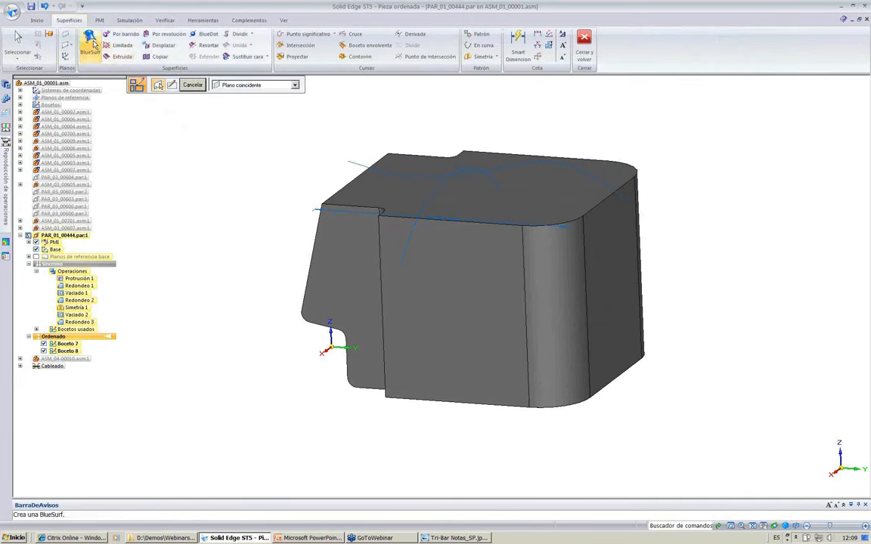
left_click(89, 40)
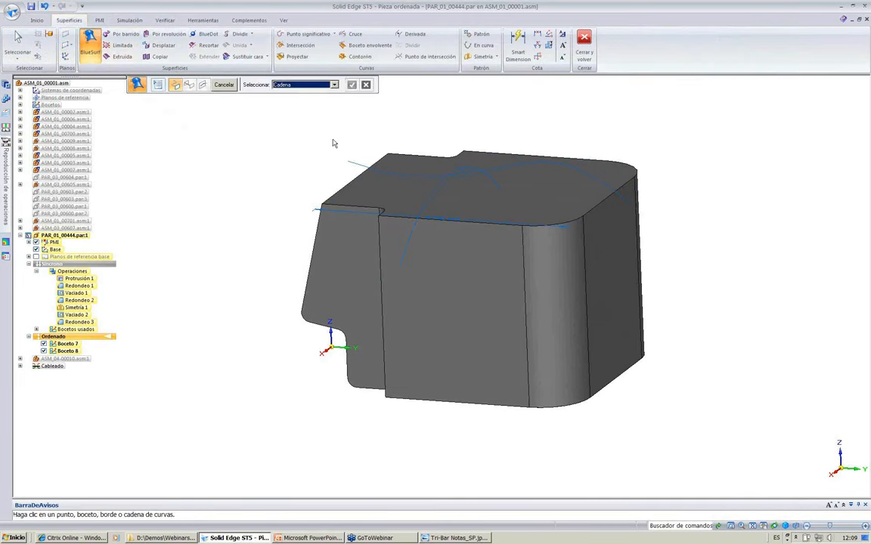
left_click(358, 170)
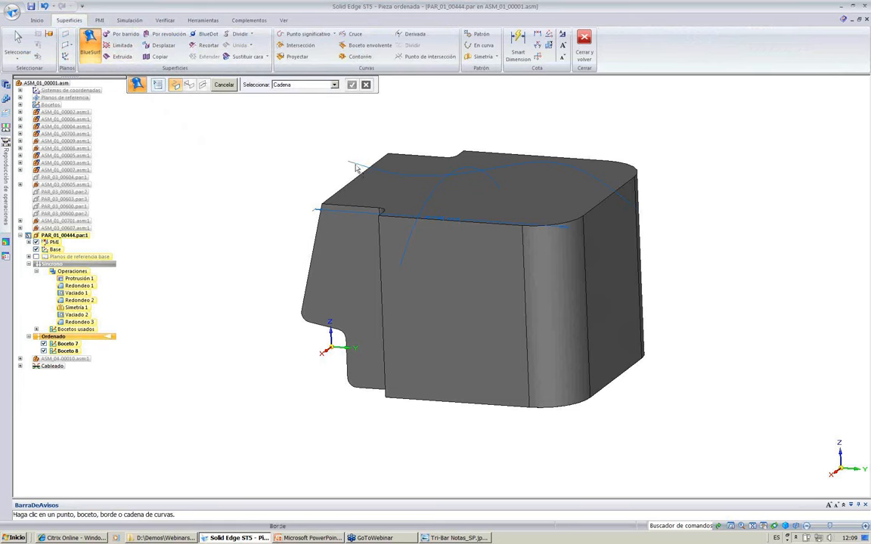
right_click(330, 134)
left_click(189, 86)
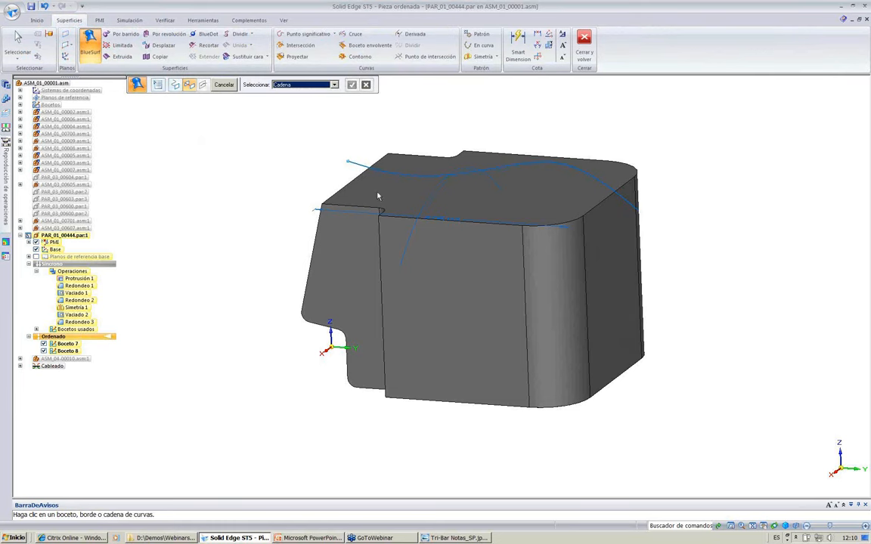
left_click(403, 251)
right_click(285, 140)
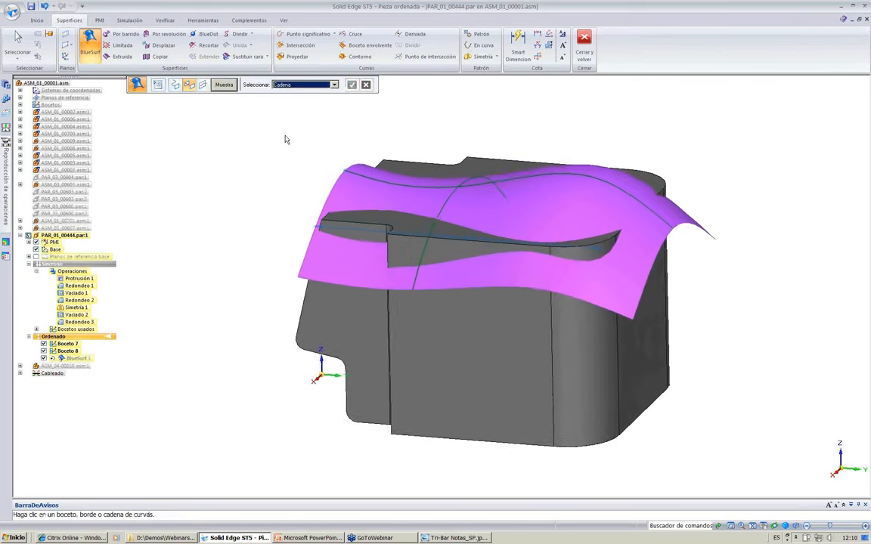
left_click(224, 84)
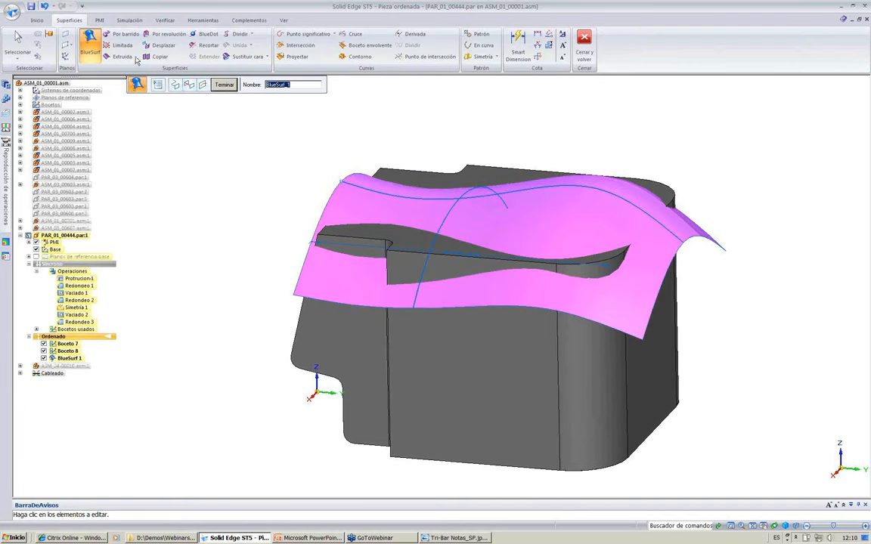
- Replace the cover block's flat top face with the BlueSurf surface
left_click(243, 57)
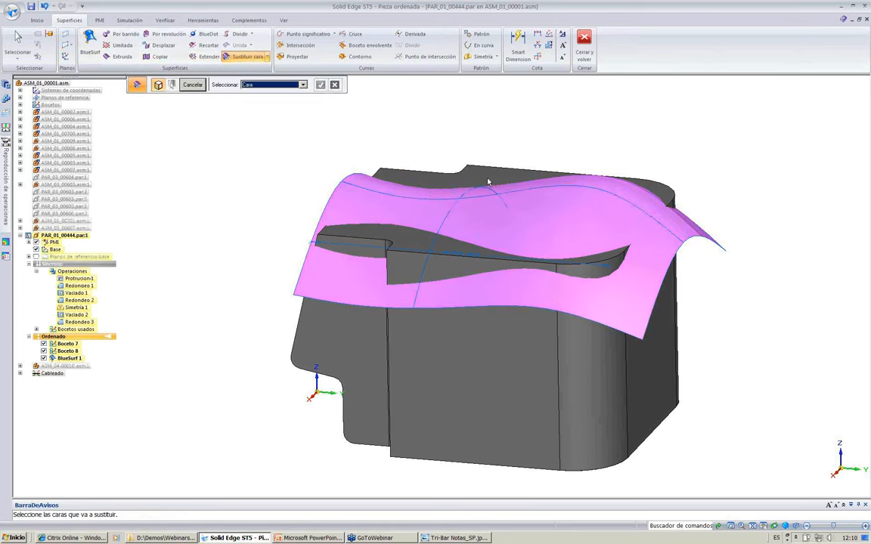
left_click(648, 192)
right_click(648, 192)
left_click(707, 237)
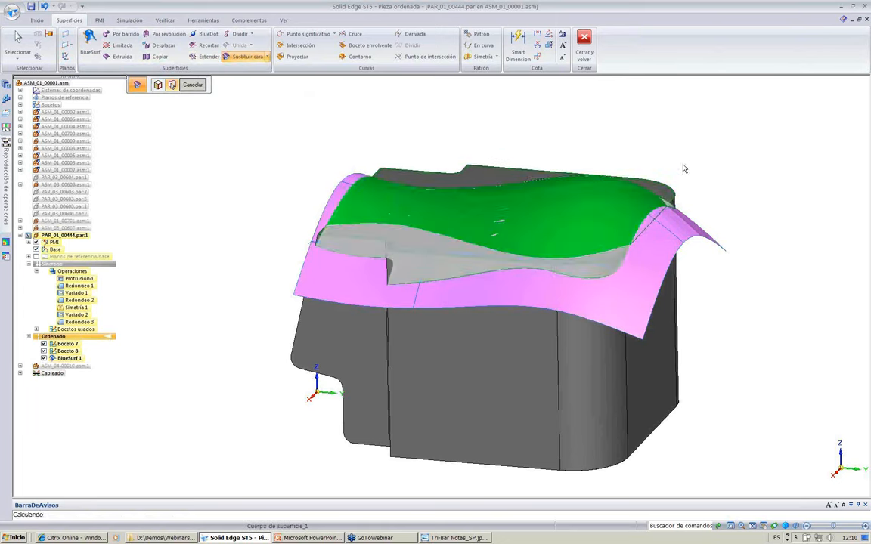
left_click(192, 85)
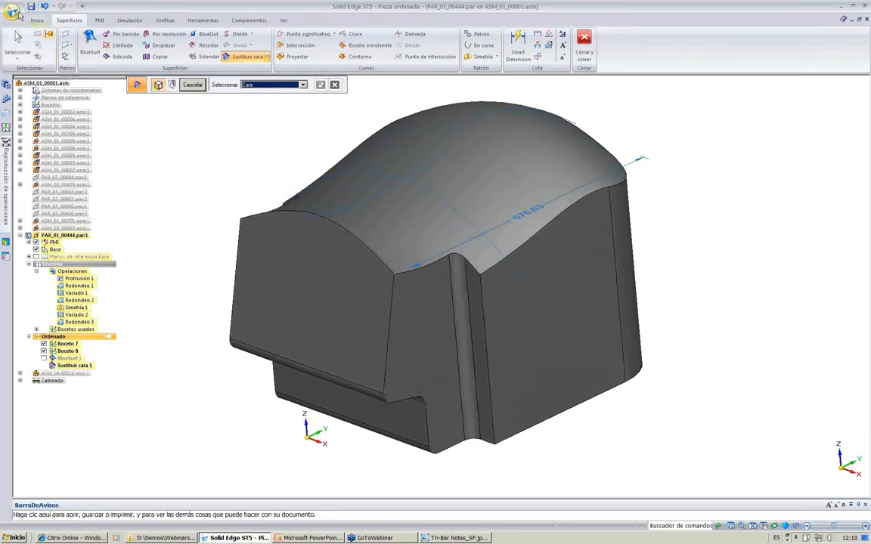
- Round the vertical outer edges beside the side notches on both sides of the cover with a 20 mm radius
left_click(37, 21)
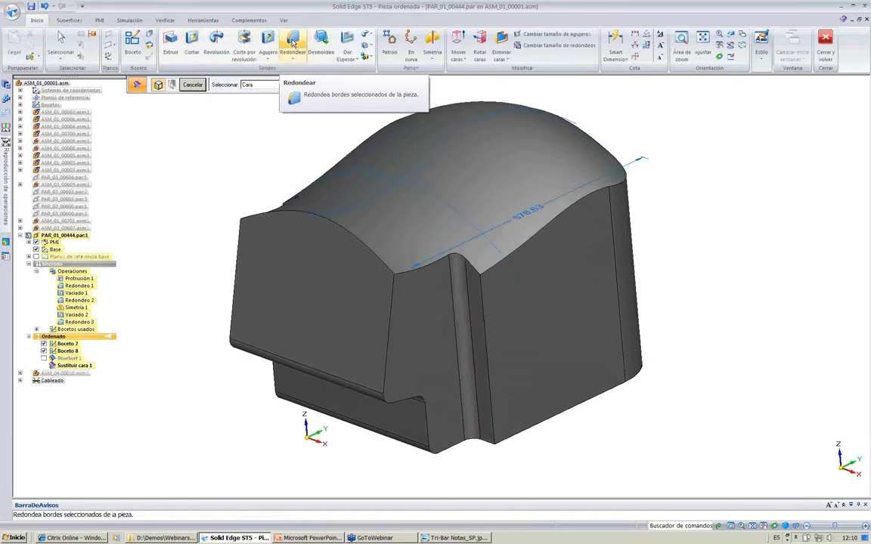
left_click(293, 42)
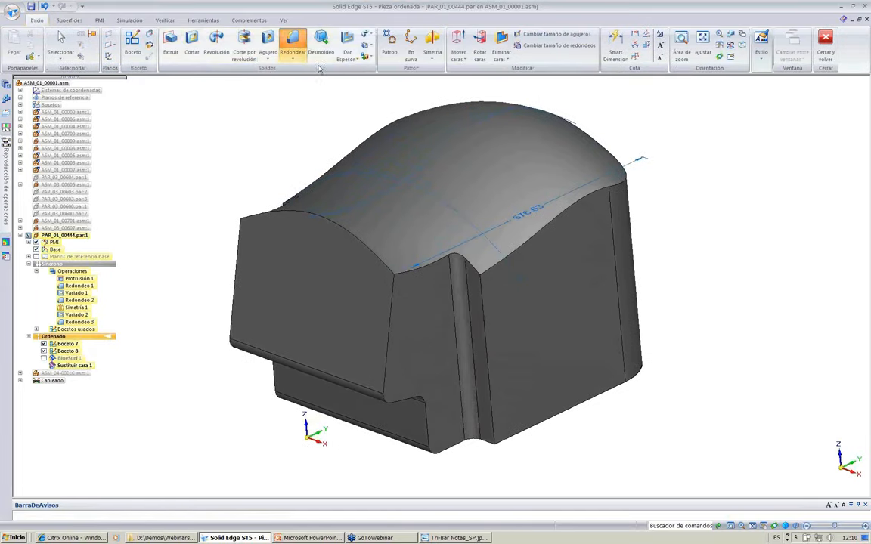
left_click(485, 325)
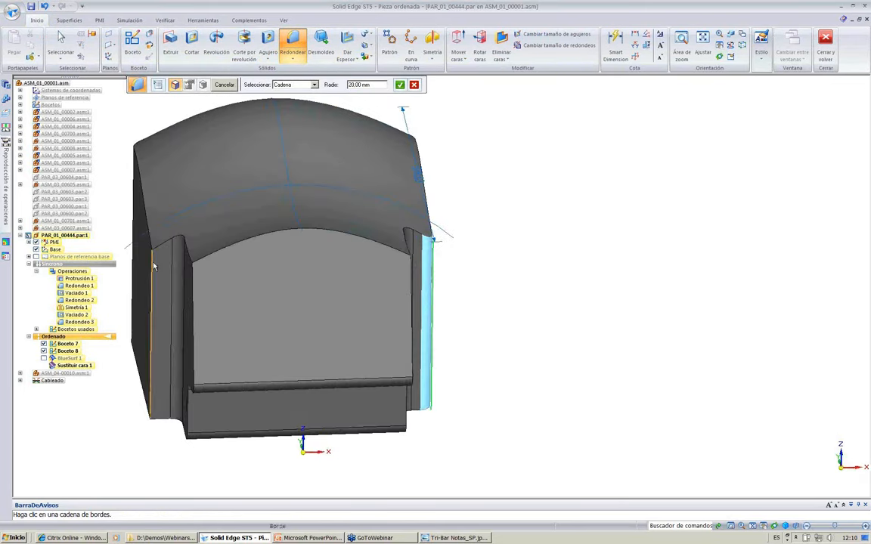
left_click(152, 264)
left_click(399, 86)
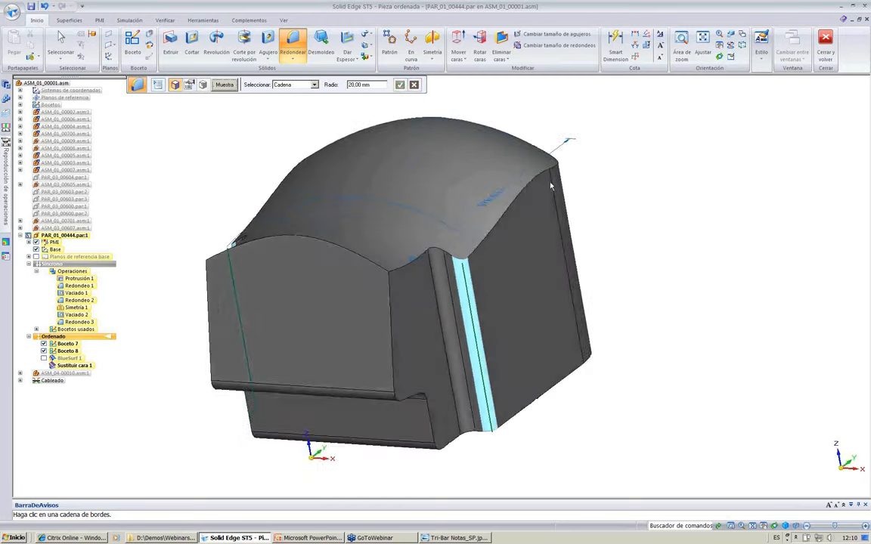
left_click(224, 83)
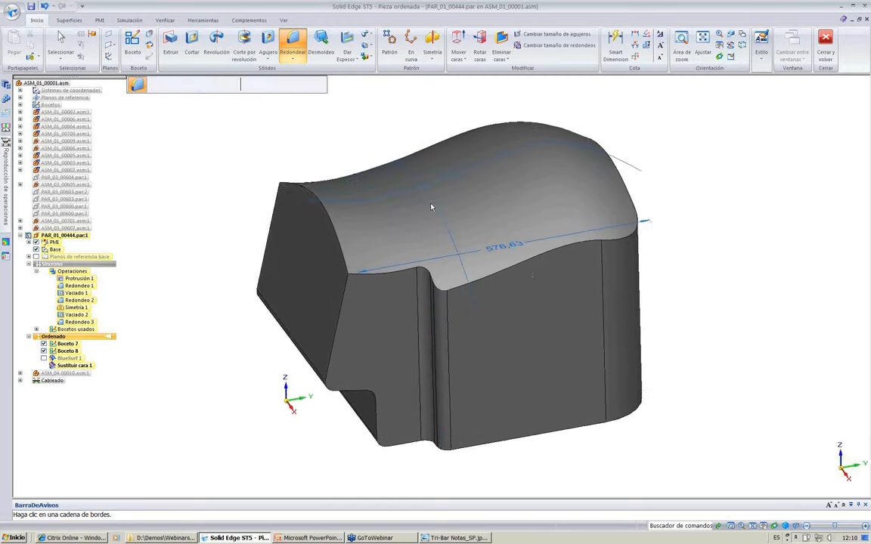
right_click(515, 256)
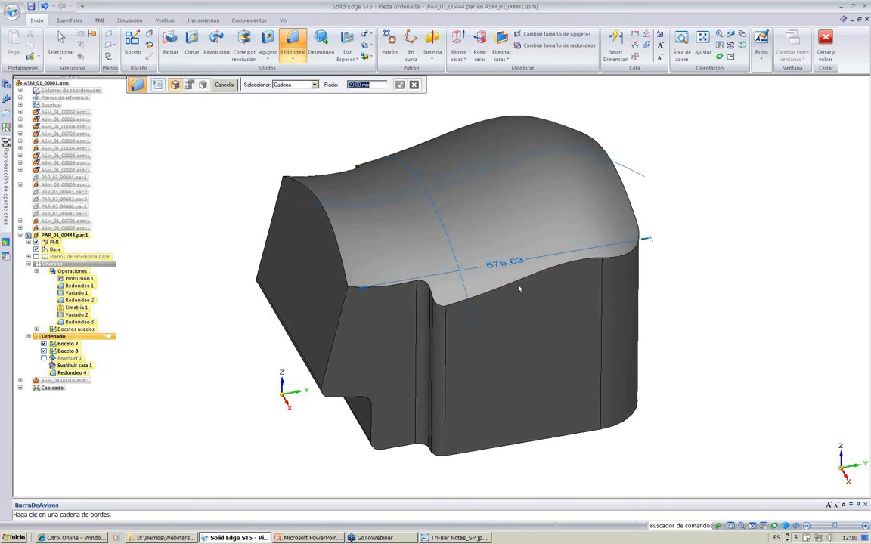
- Round the edge chain bordering the curved top along the sides and rear with a 20 mm radius
left_click(515, 285)
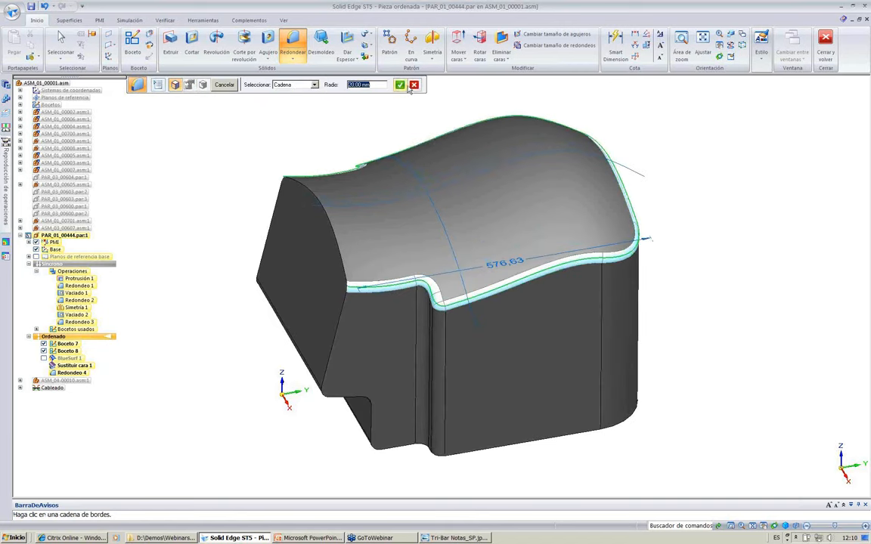
left_click(399, 84)
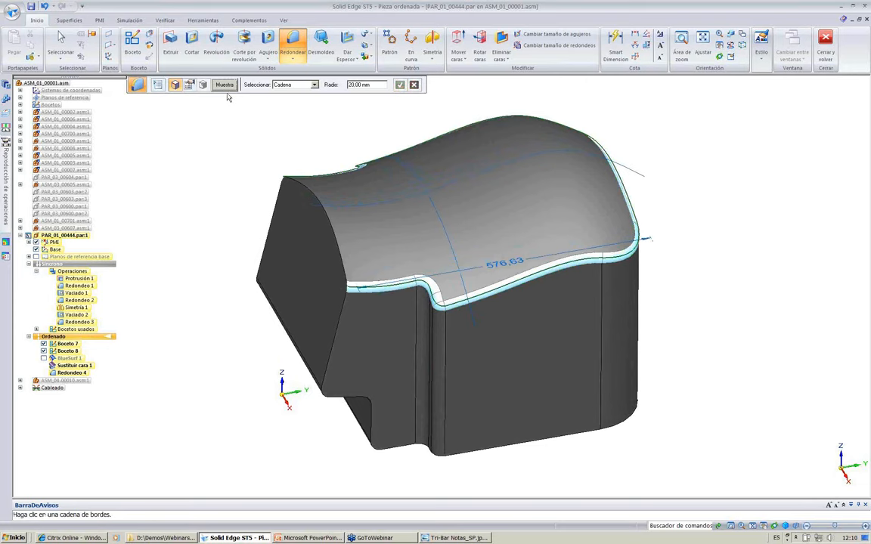
left_click(224, 85)
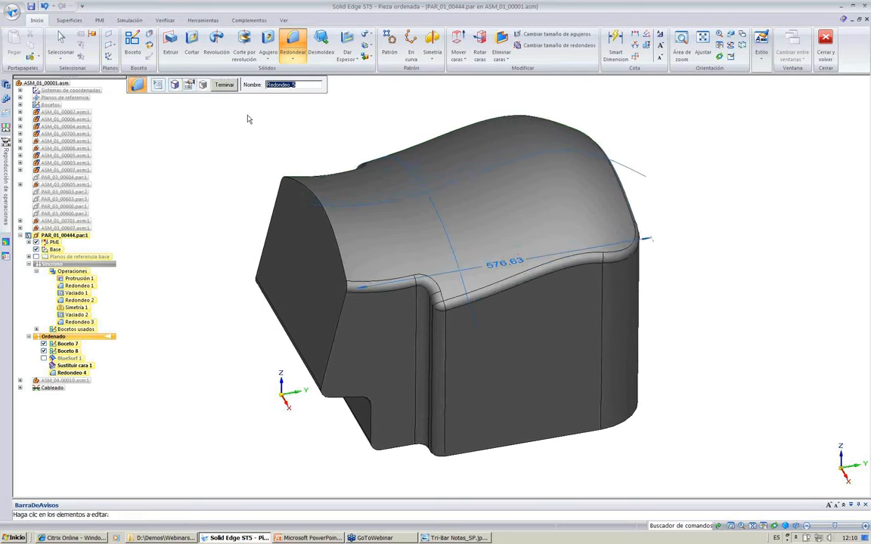
left_click(224, 84)
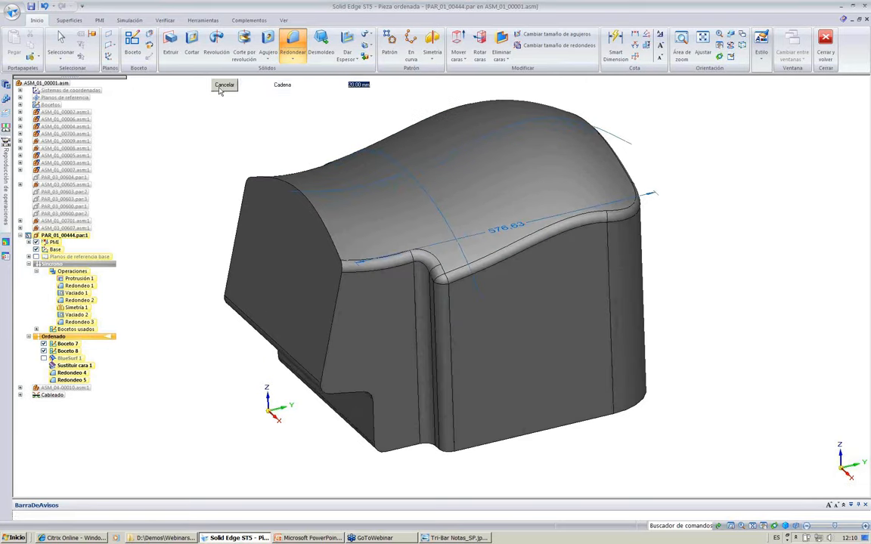
- Hollow the cover into a thin wall with a 10 mm common thickness, leaving the front face chain and underside open
left_click(321, 44)
left_click(353, 43)
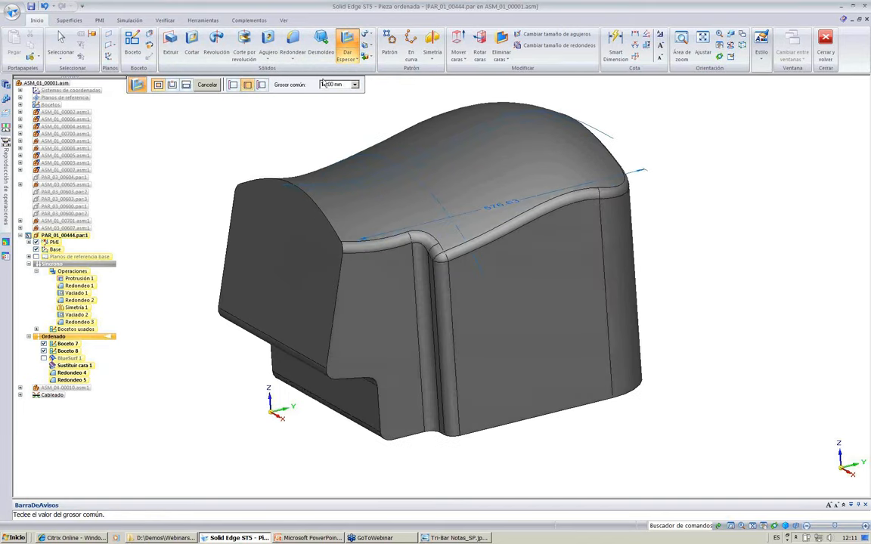
left_click(349, 41)
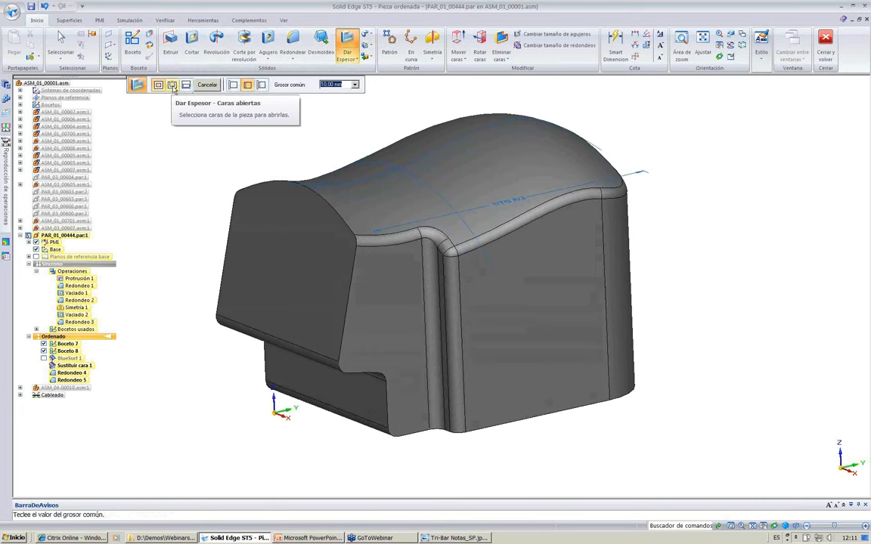
left_click(247, 86)
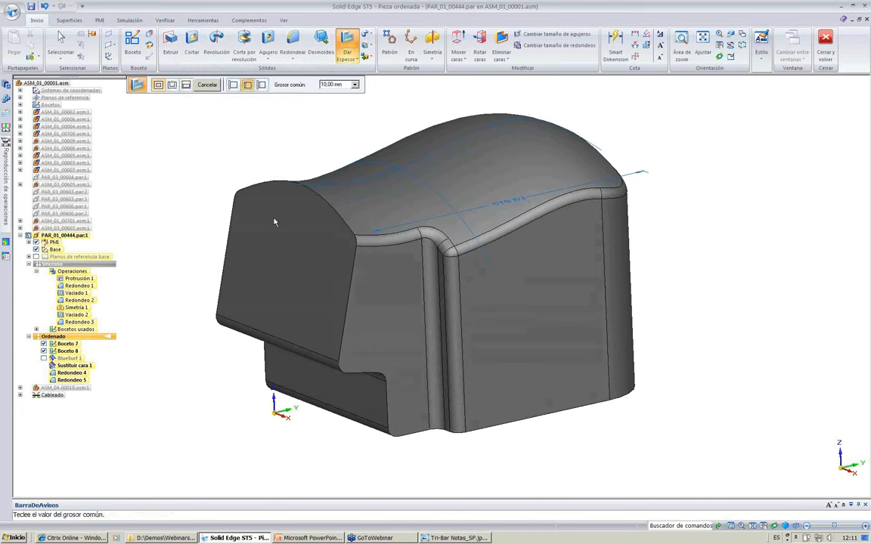
left_click(171, 84)
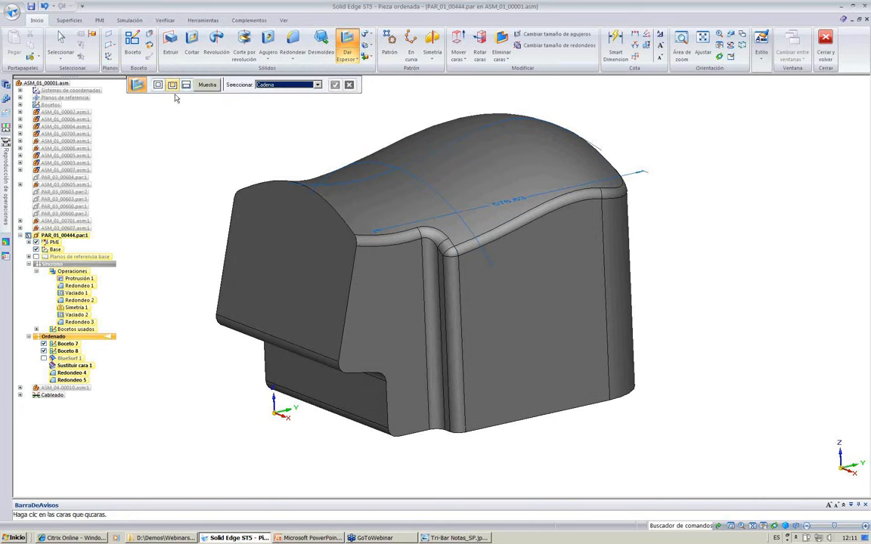
left_click(294, 264)
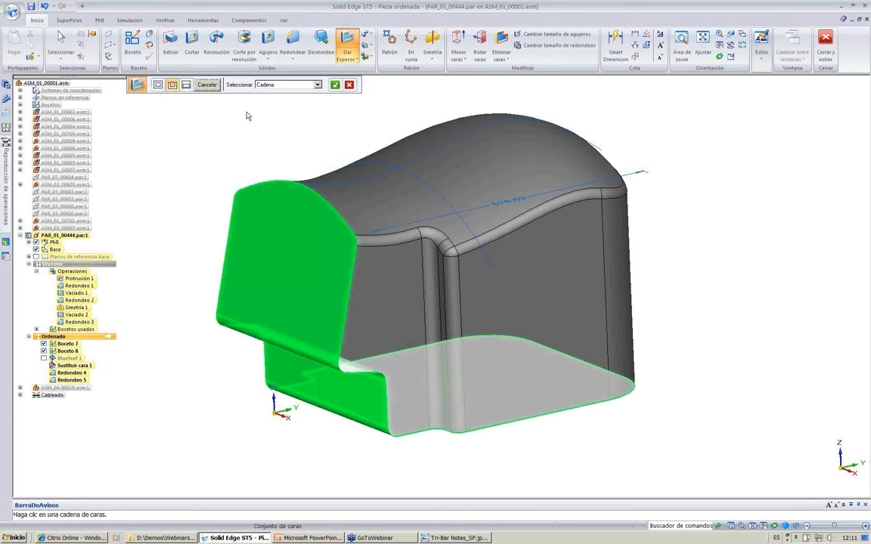
left_click(334, 84)
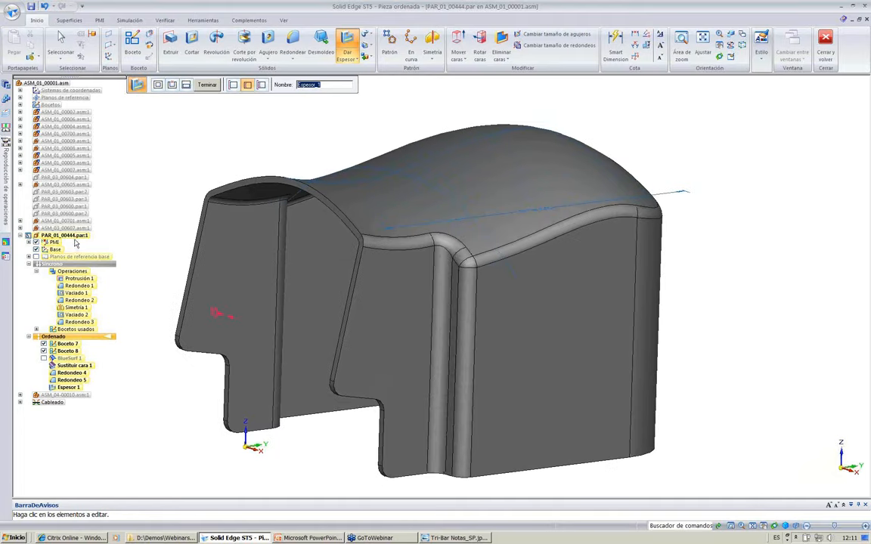
- Hide the part's PMI dimensions and show the surrounding mower assembly components again
left_click(36, 243)
left_click(282, 21)
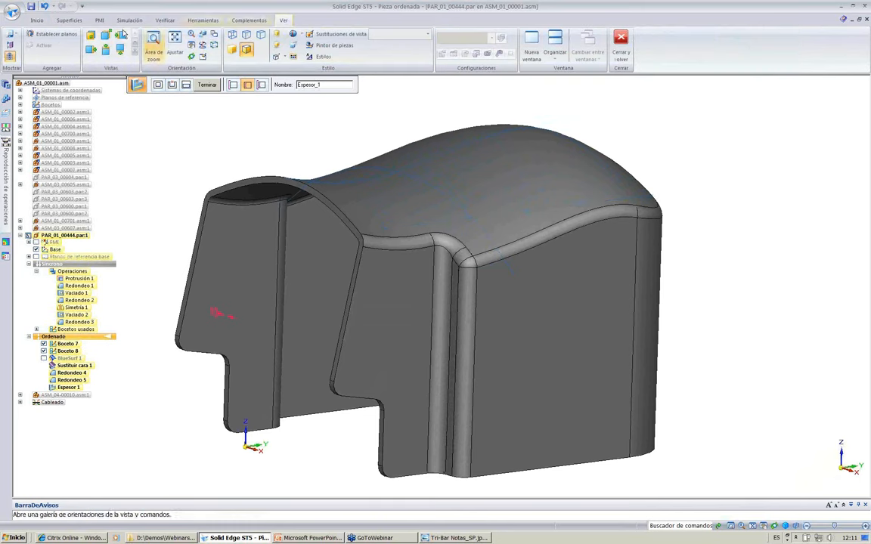
left_click(10, 57)
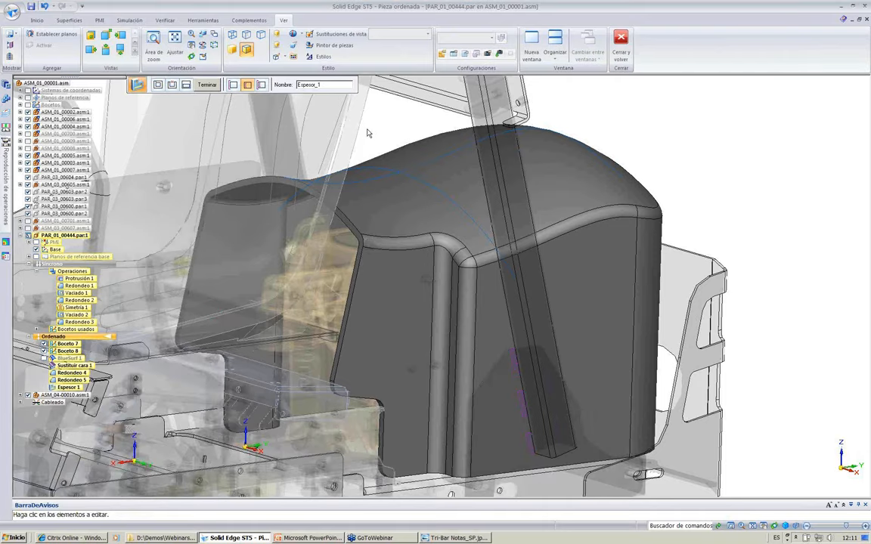
- Rotate the cover's front side faces by about 14° about an axis at the upper edge of the lower notch
middle_click_drag(368, 129, 380, 130)
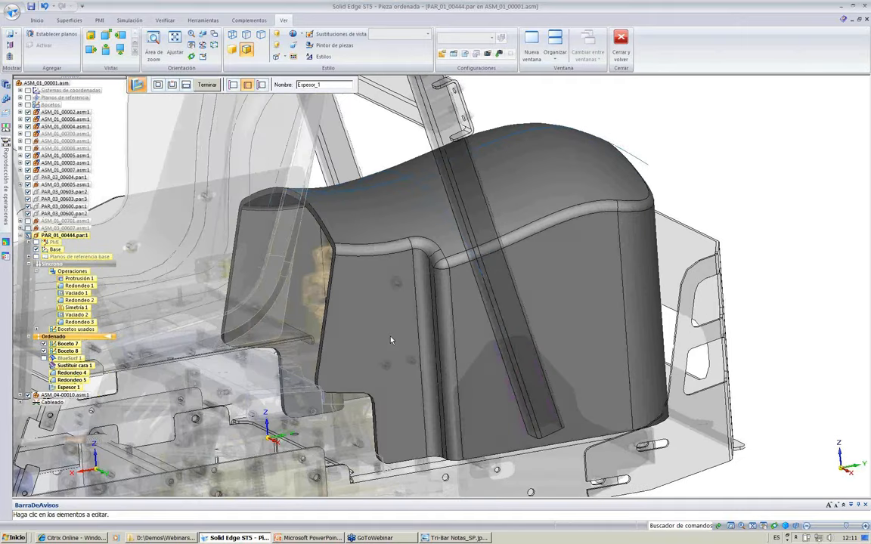
key("Escape")
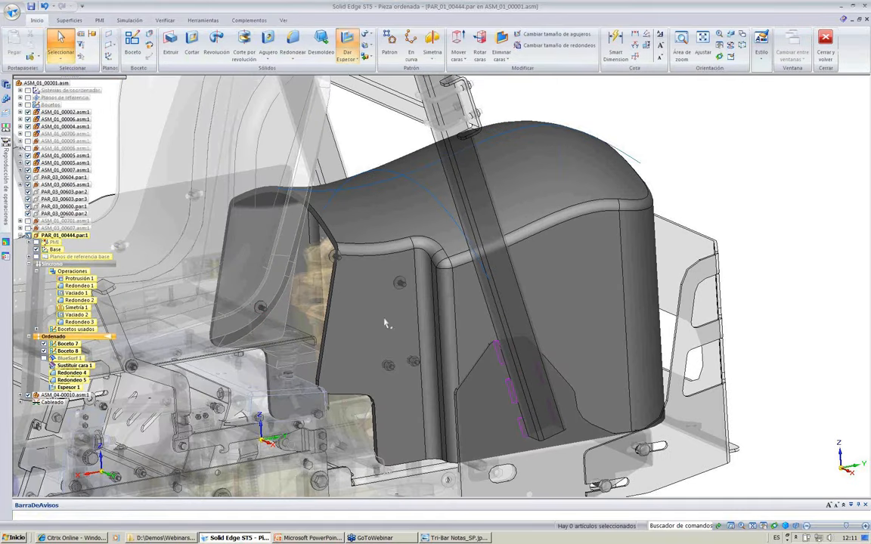
left_click(384, 324)
left_click(384, 324)
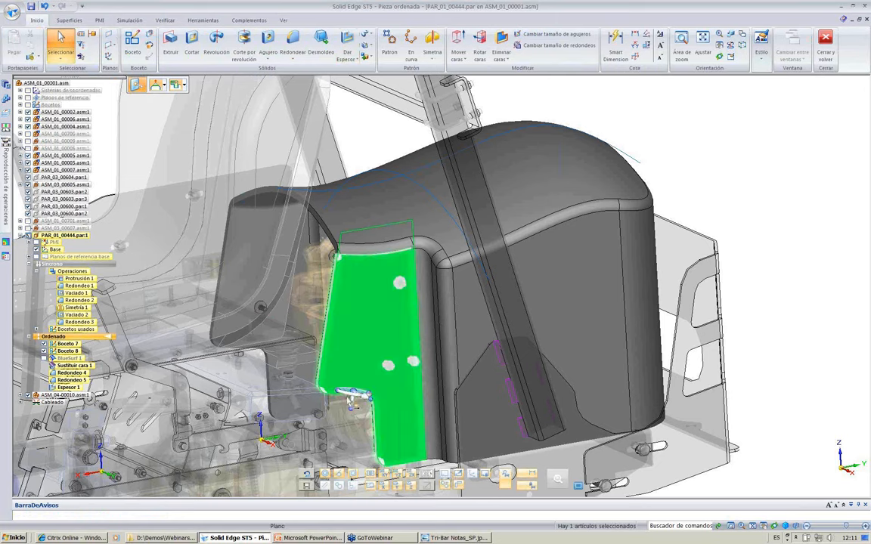
mouse_move(359, 392)
left_mouse_down()
mouse_move(375, 381)
mouse_move(350, 394)
left_mouse_up()
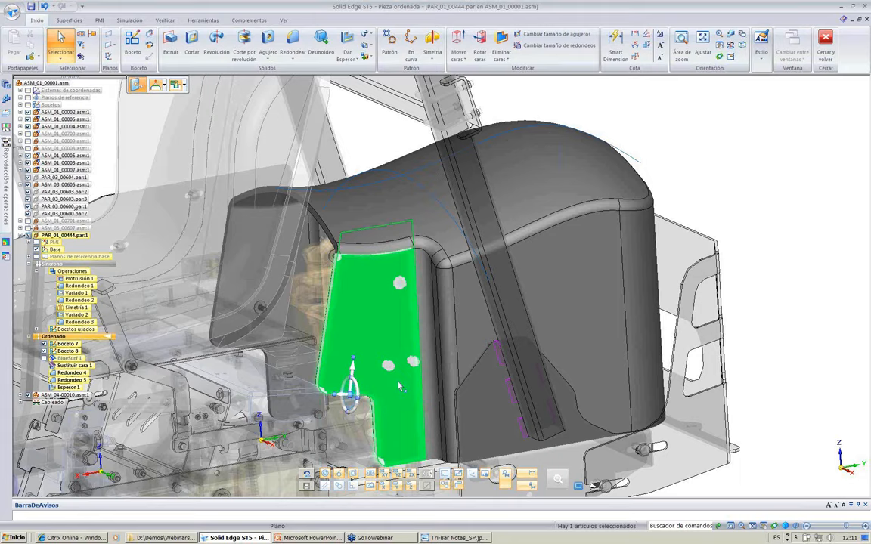
middle_click_drag(398, 386, 415, 387)
left_click(373, 376)
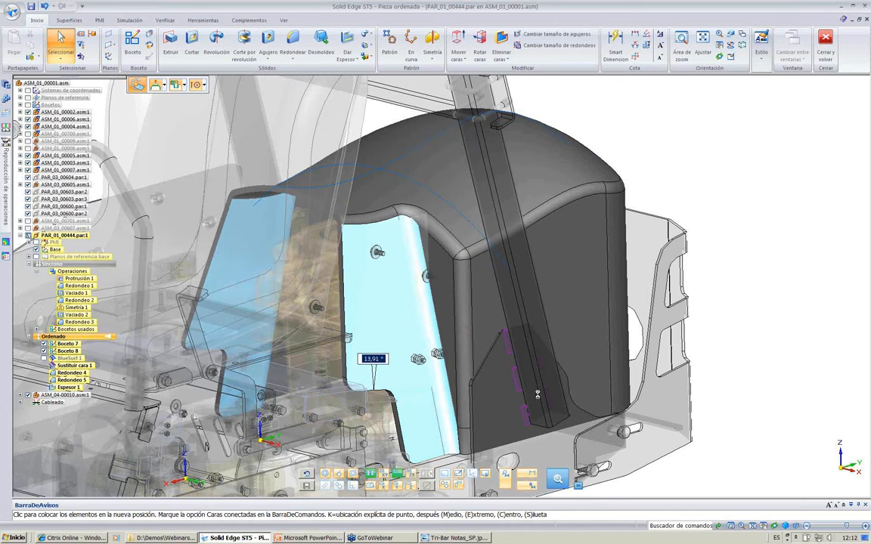
left_click(366, 312)
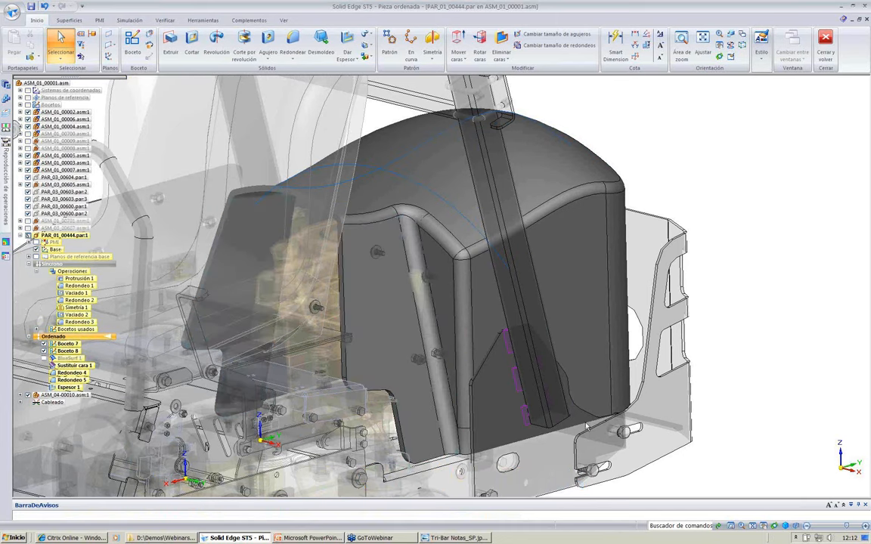
- Move the cover's rear face along its normal to adjust the cover's length
middle_click_drag(585, 426, 567, 211)
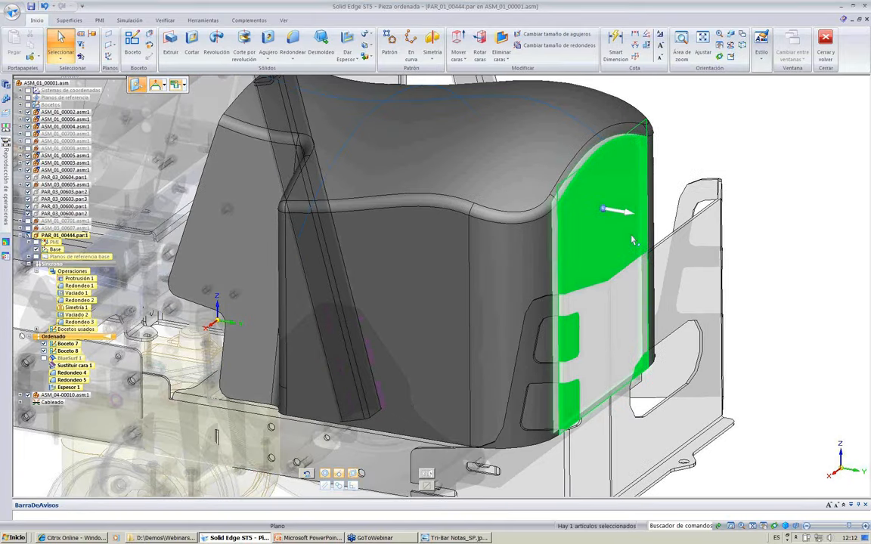
scroll(632, 241, "down", 1)
left_click(583, 222)
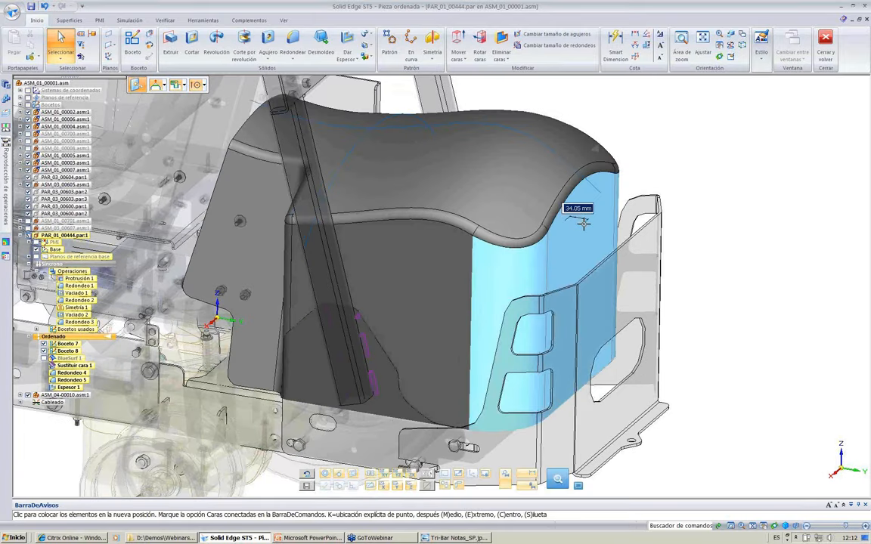
left_click(600, 237)
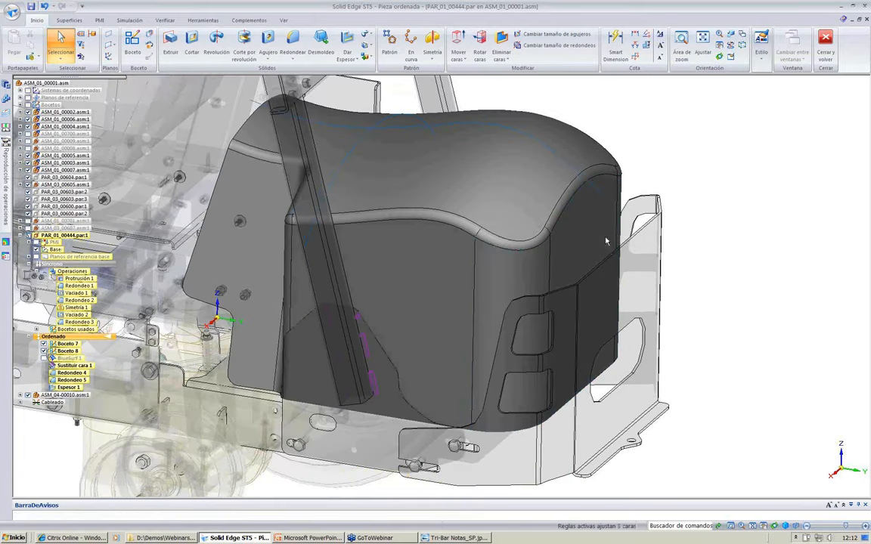
- Tilt the cover's rear face by about 11° about an axis near its lower edge
left_click_drag(583, 233, 597, 376)
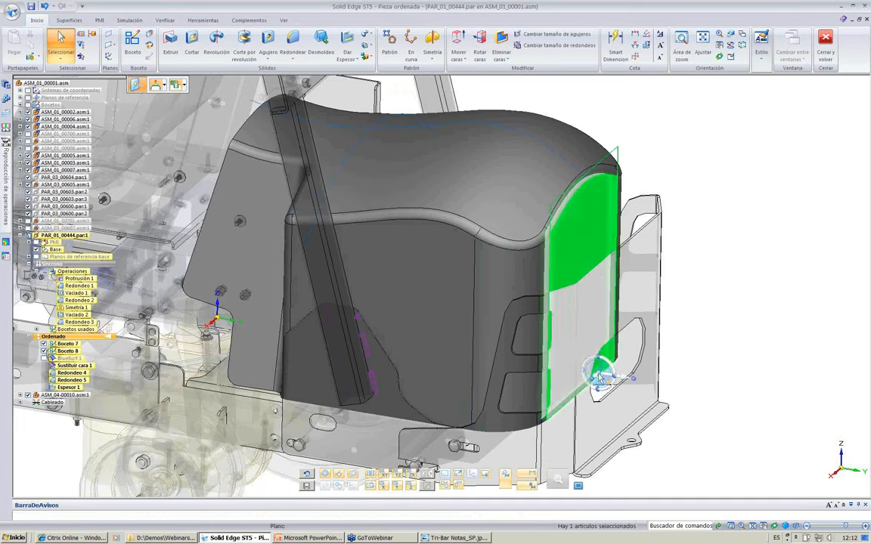
left_click(608, 372)
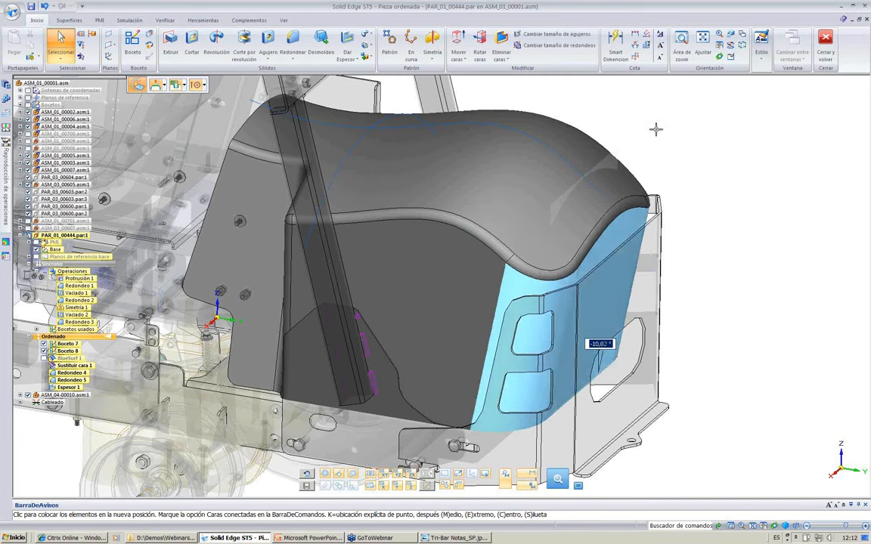
left_click(61, 42)
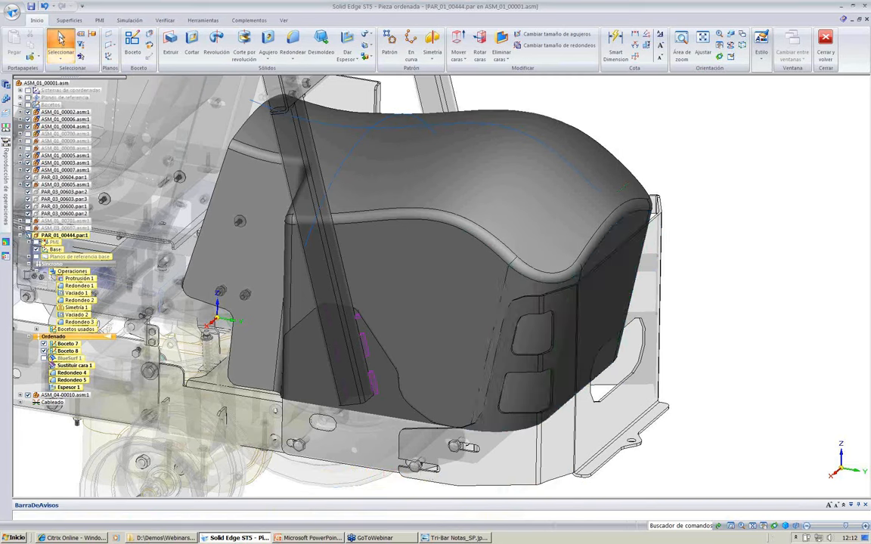
- Edit the profile of sketch Boceto 7, raising the curve's control point near the rear hump to reshape the cover's top
left_click(68, 345)
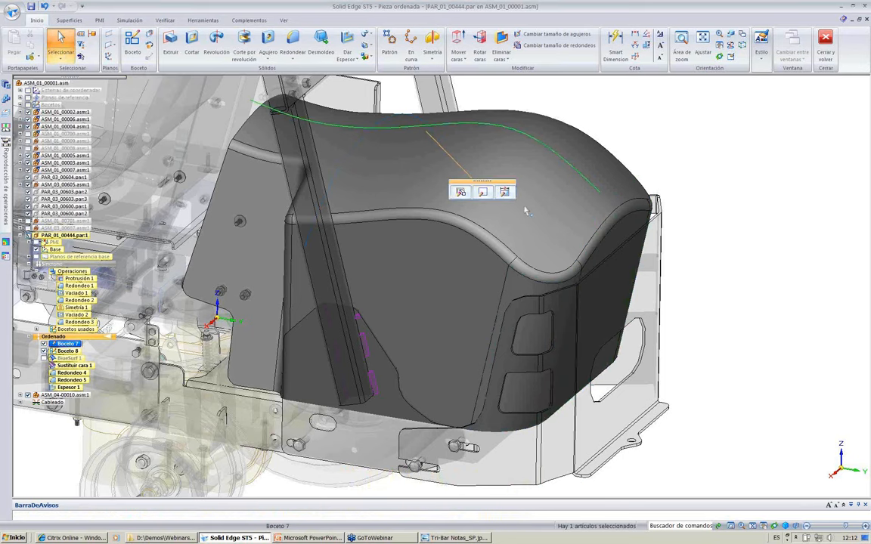
left_click(503, 191)
left_click(524, 137)
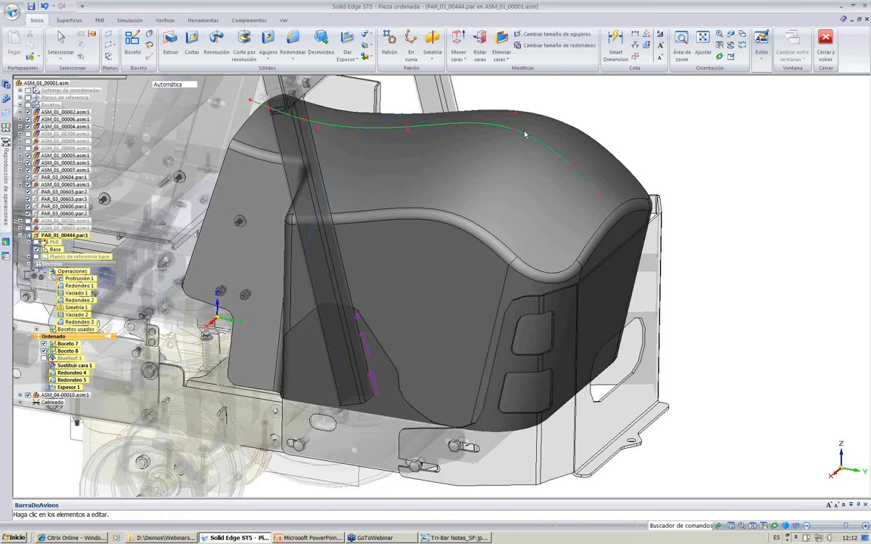
left_click(519, 94)
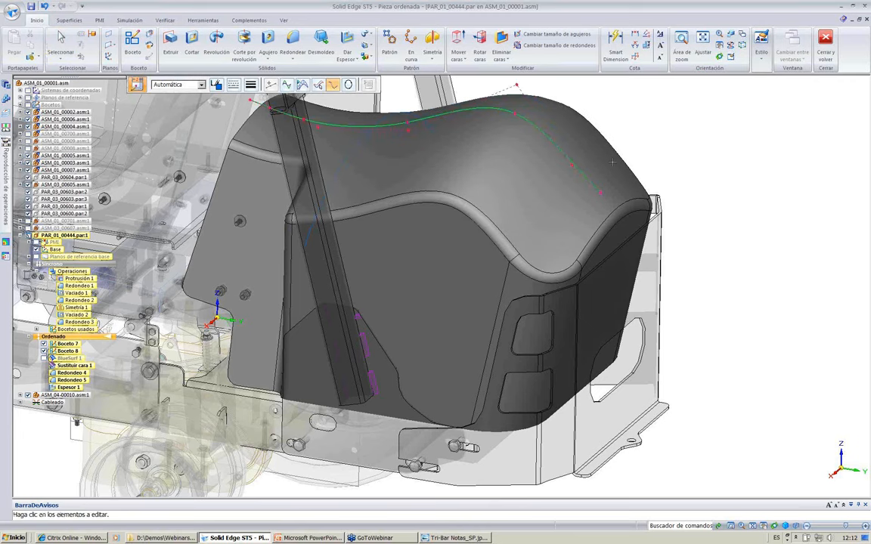
middle_click_drag(612, 160, 690, 166)
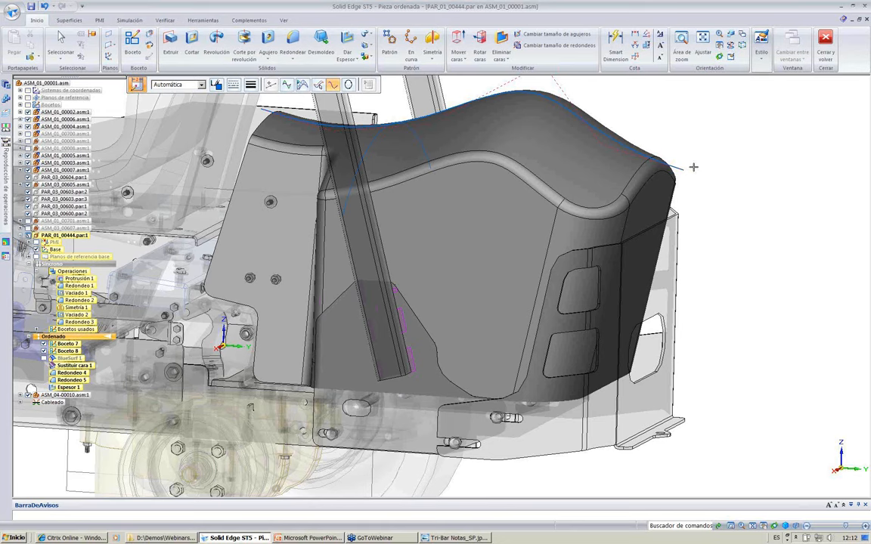
middle_click_drag(499, 121, 501, 124, "shift")
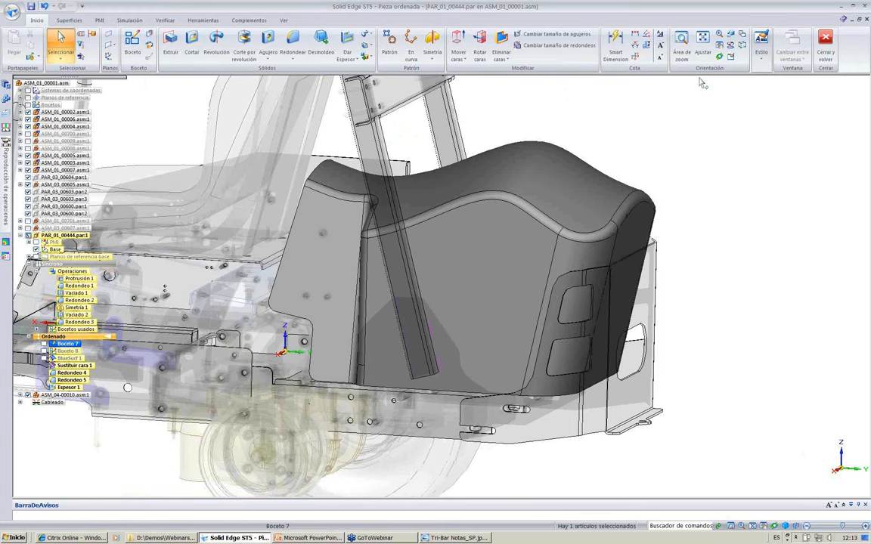
- Close the cover part, return to the mower assembly and apply the 00-All Parts display configuration
left_click(832, 54)
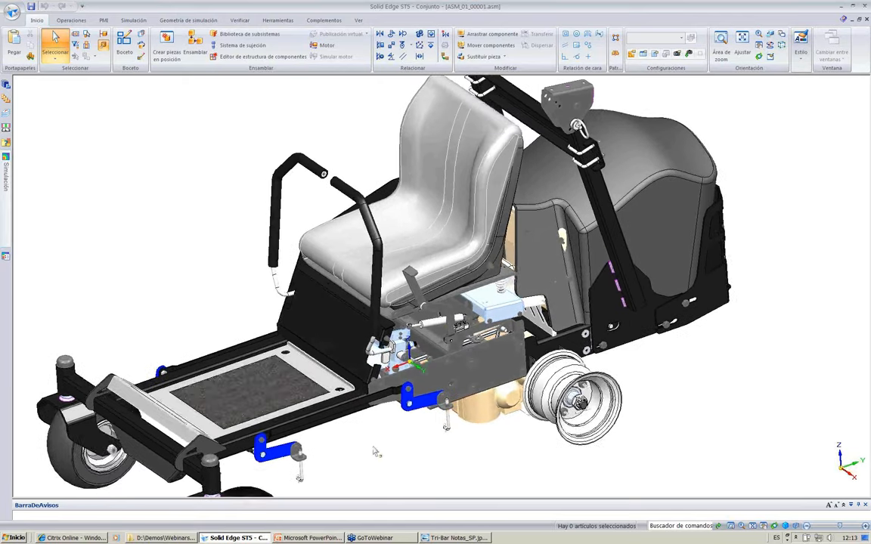
left_click(680, 38)
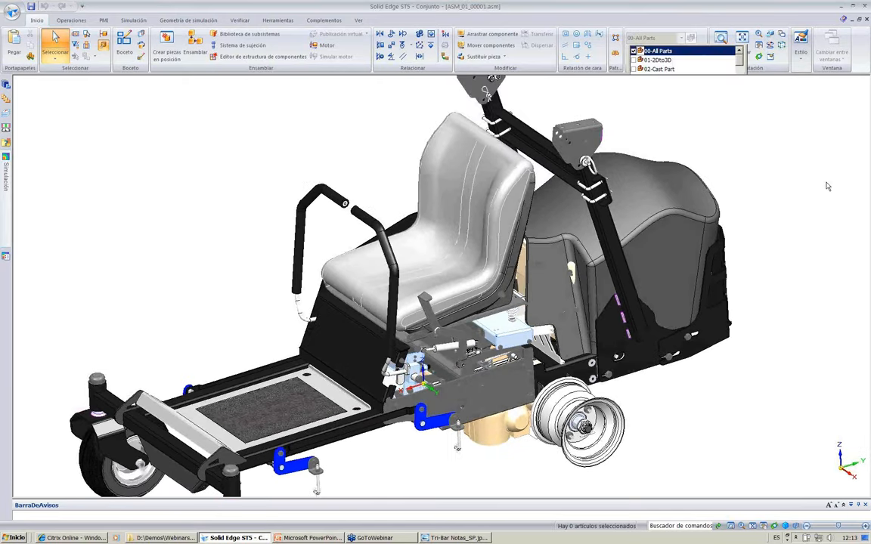
left_click(653, 54)
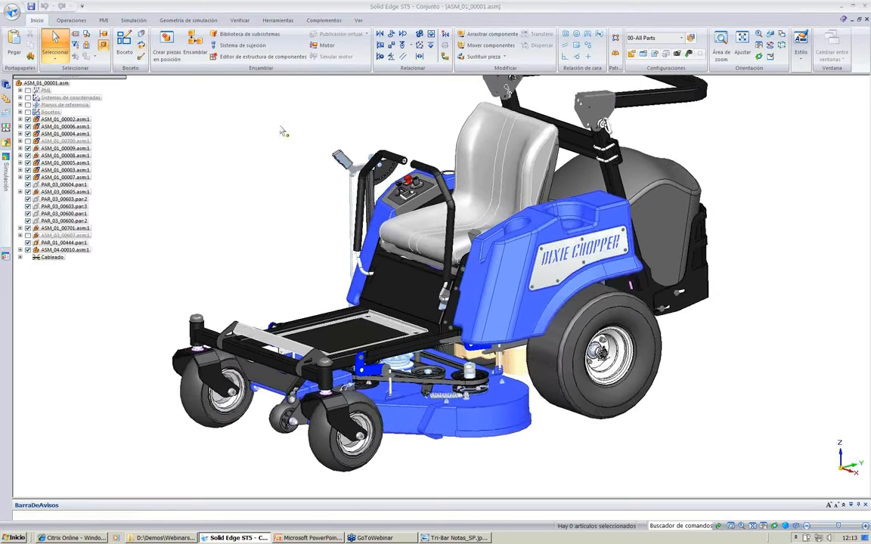
- Apply the 04-Sheet Metal Pully Cover display configuration to the assembly
left_click(681, 37)
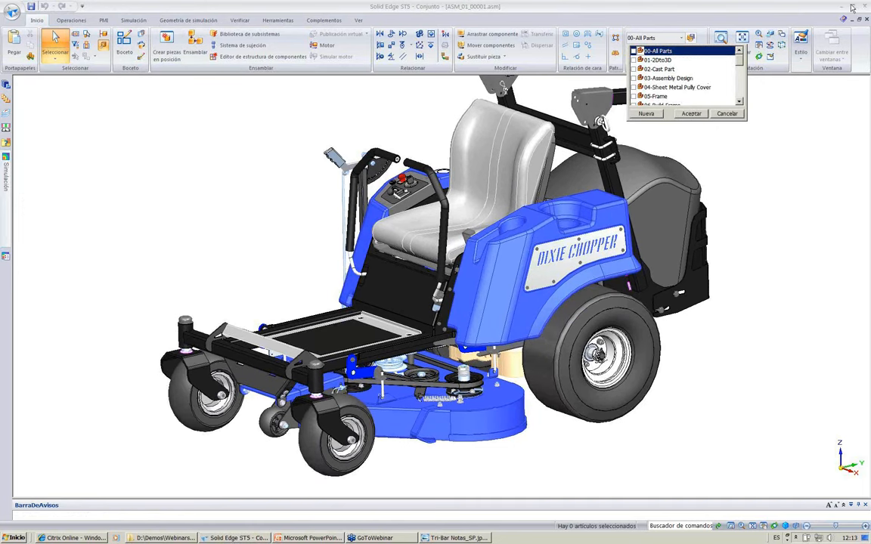
scroll(742, 58, "down", 1)
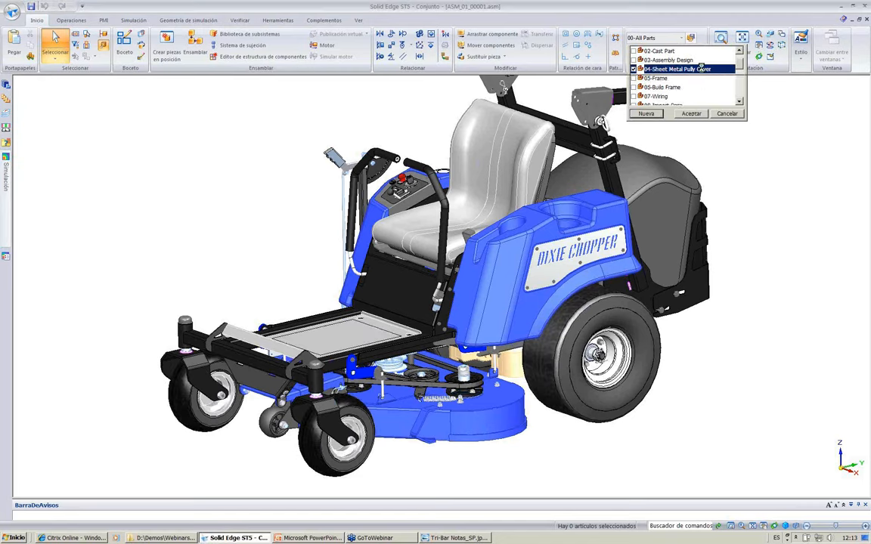
left_click(703, 70)
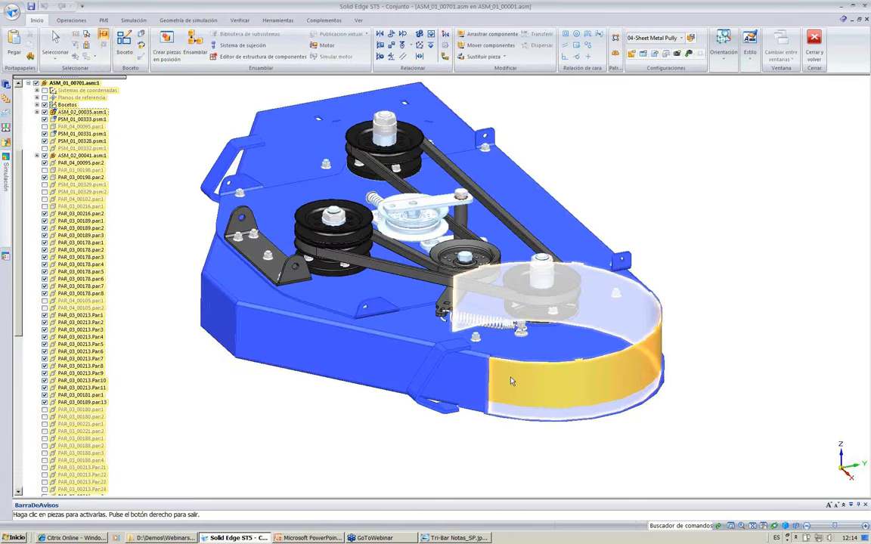
- Activate the curved end skirt of the mower deck in subassembly ASM_01_00701 and finish activating parts
left_click(511, 381)
middle_click_drag(251, 396, 125, 208)
left_click(55, 44)
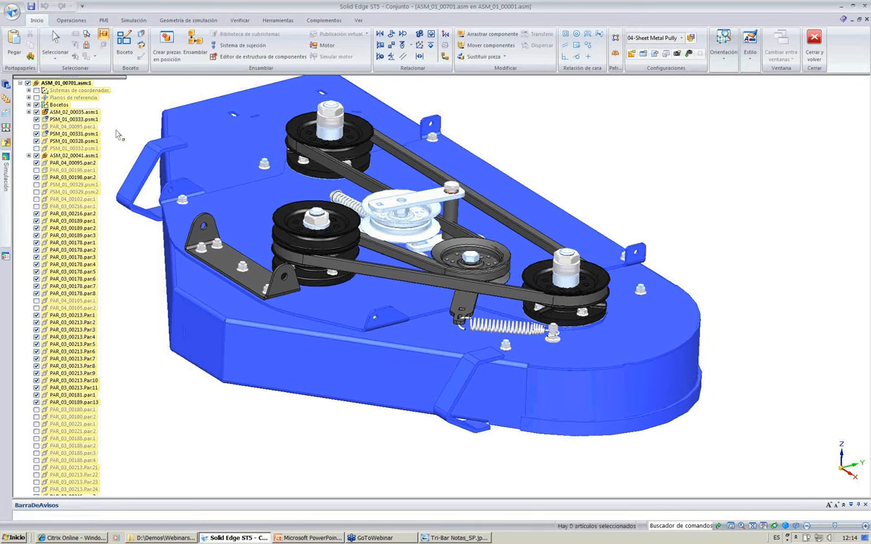
middle_click_drag(115, 166, 128, 175)
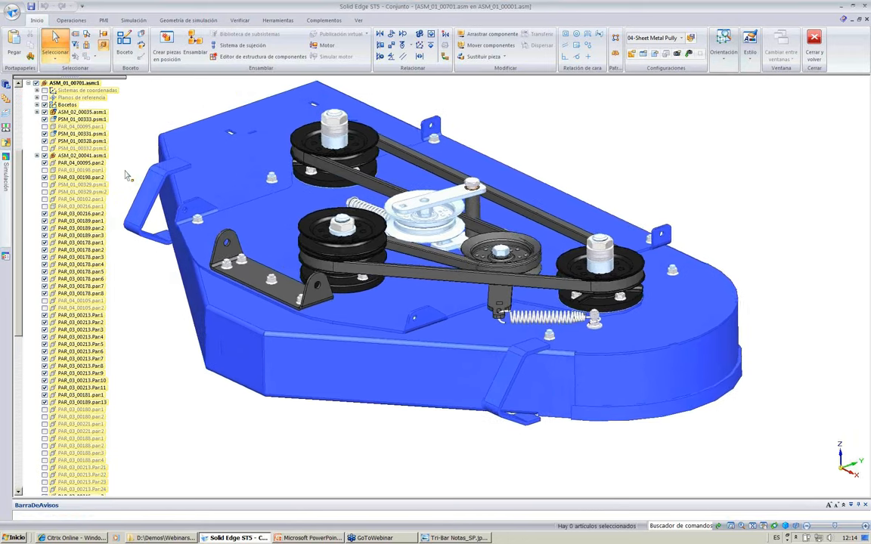
- Open sheet metal part PSM_01_00333 for in-place editing and lock the line sketch to the horizontal base plane above the end pulley
left_click(76, 119)
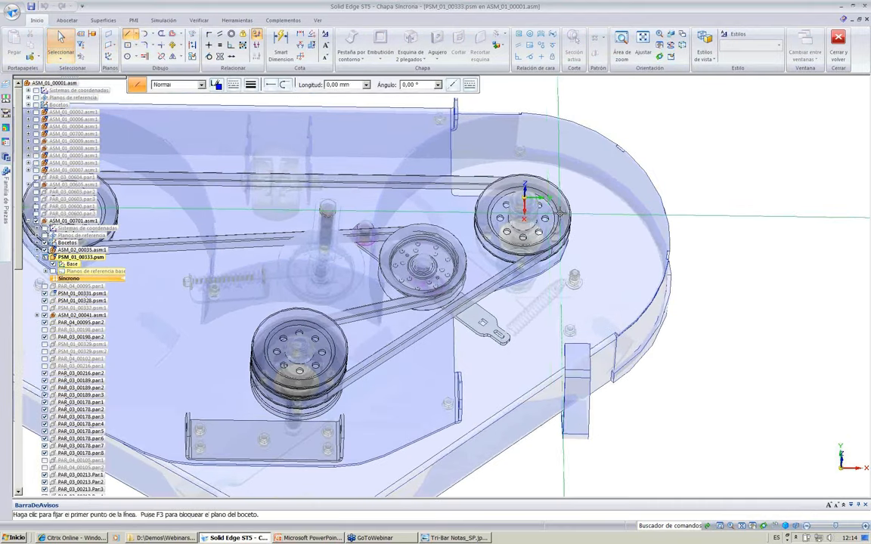
middle_click_drag(558, 212, 532, 240)
key("F3")
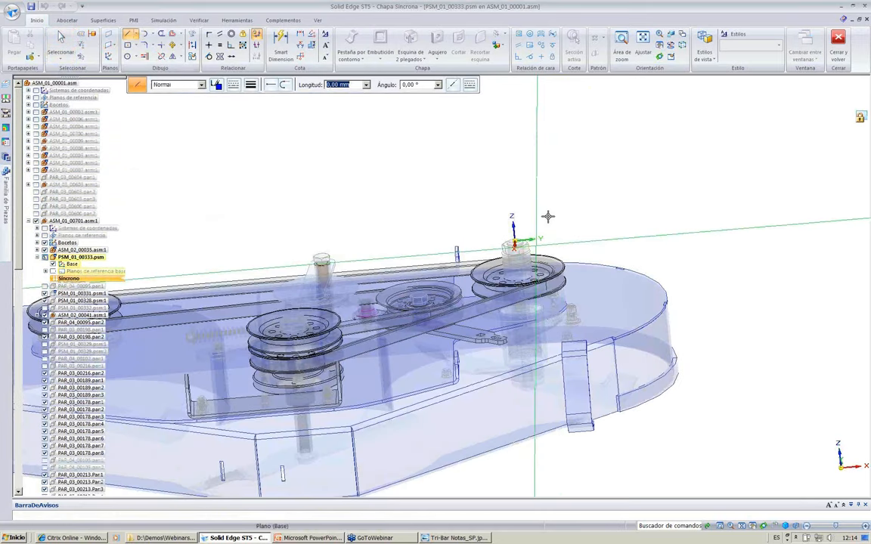
key("ctrl+h")
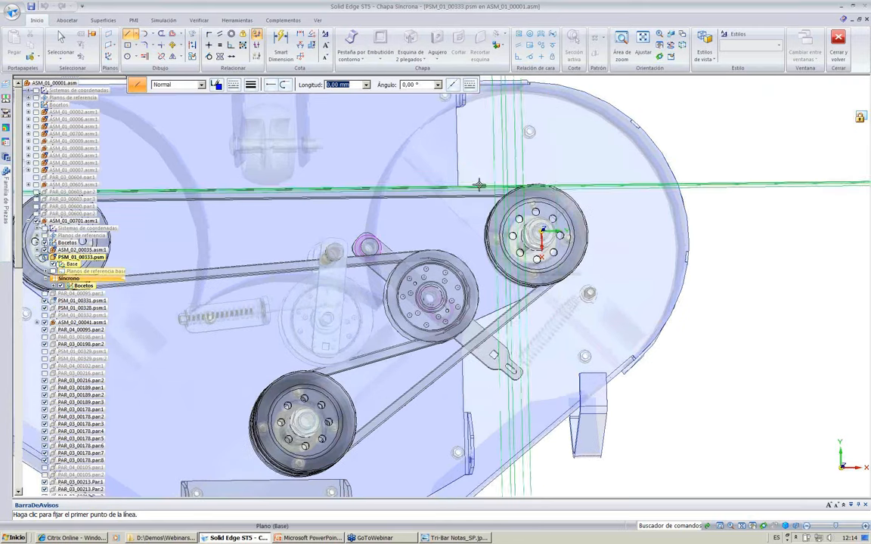
- Sketch a closed six-sided outline with two angled outer corners around the end pulley
left_click(561, 158)
left_click(598, 195)
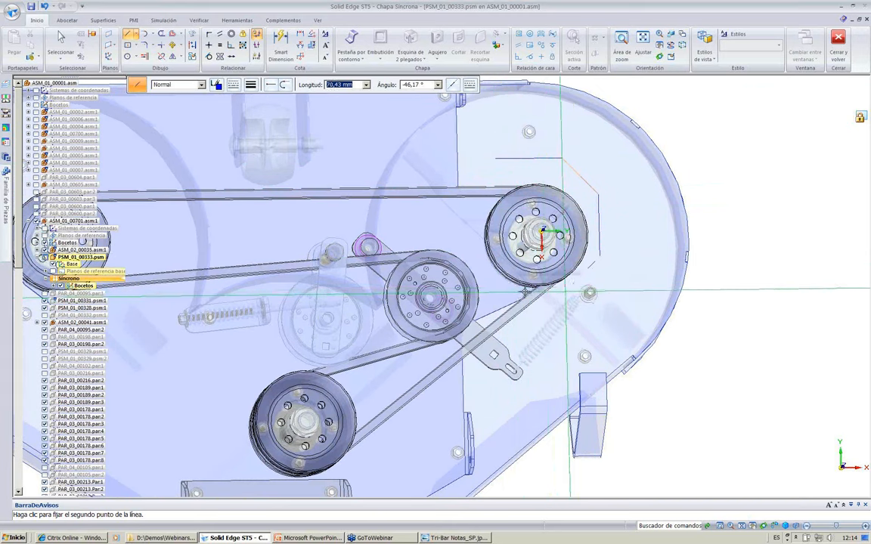
left_click(565, 290)
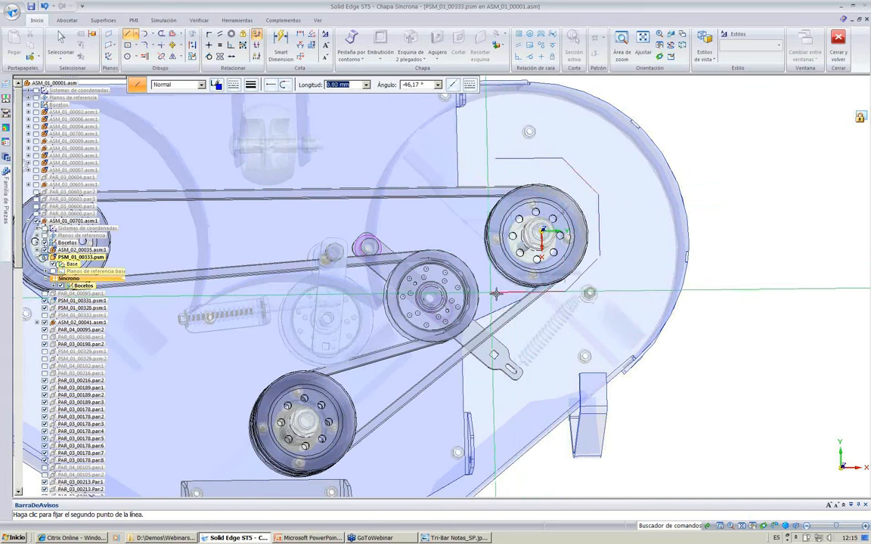
left_click(496, 158)
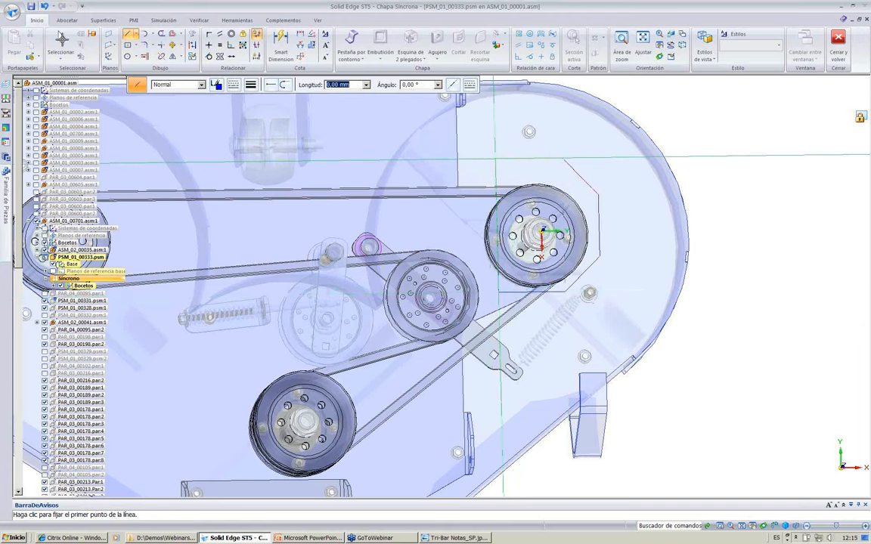
left_click(59, 37)
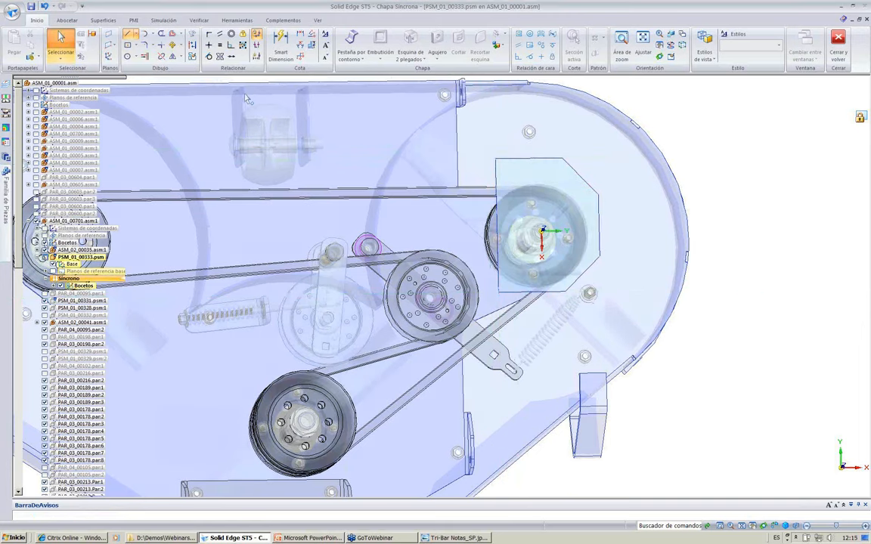
- Create a sheet metal tab from the six-sided outline with a 3.58 mm thickness
middle_click_drag(407, 189, 412, 87)
left_click(519, 225)
left_click(519, 225)
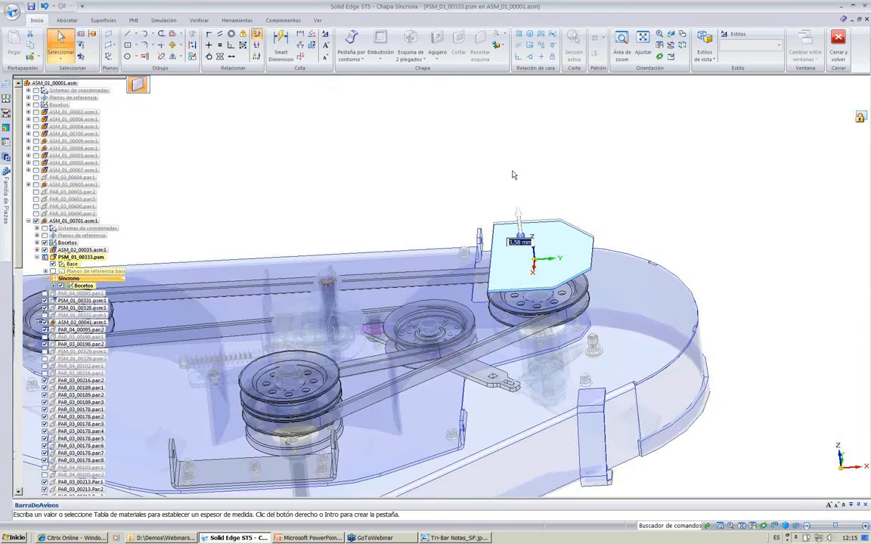
key("Return")
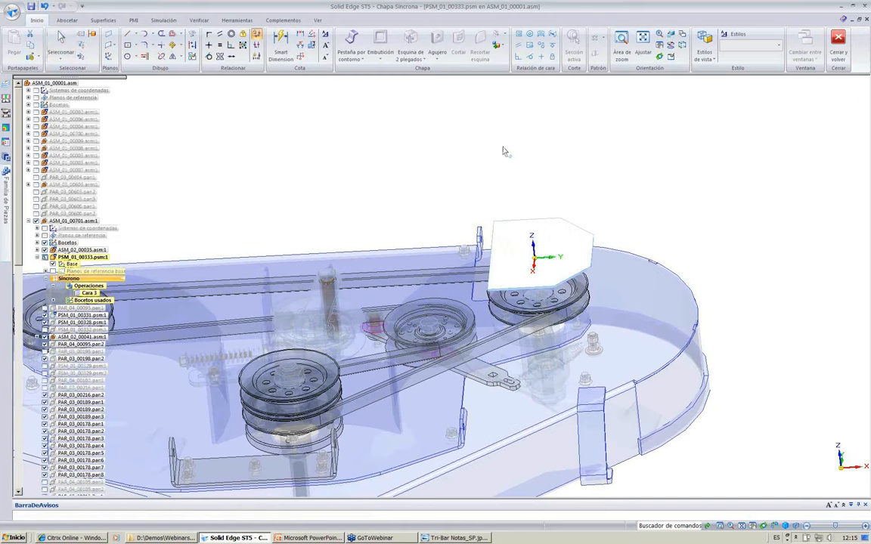
- Fold four 90° flanges down from the tab's outer edges to the upper surface of the mower deck
middle_click_drag(504, 151, 500, 170)
left_click(570, 207)
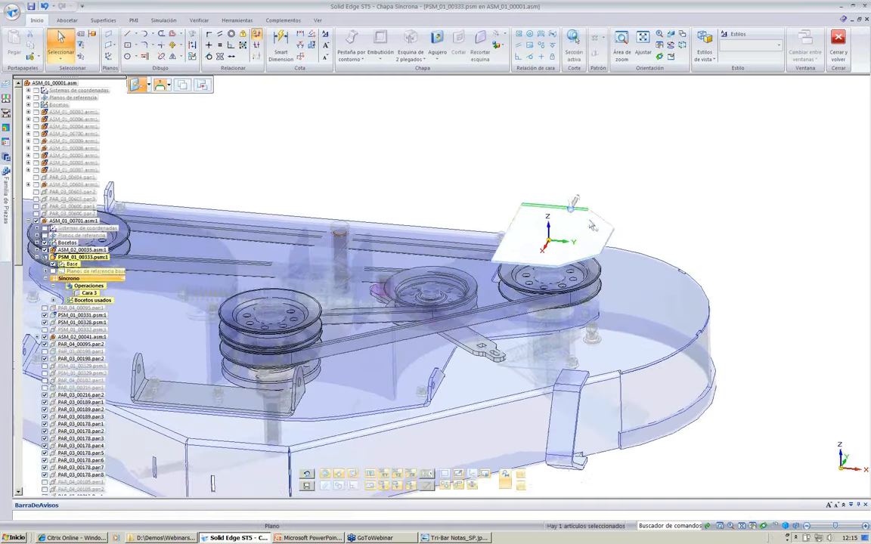
left_click(601, 218, "ctrl")
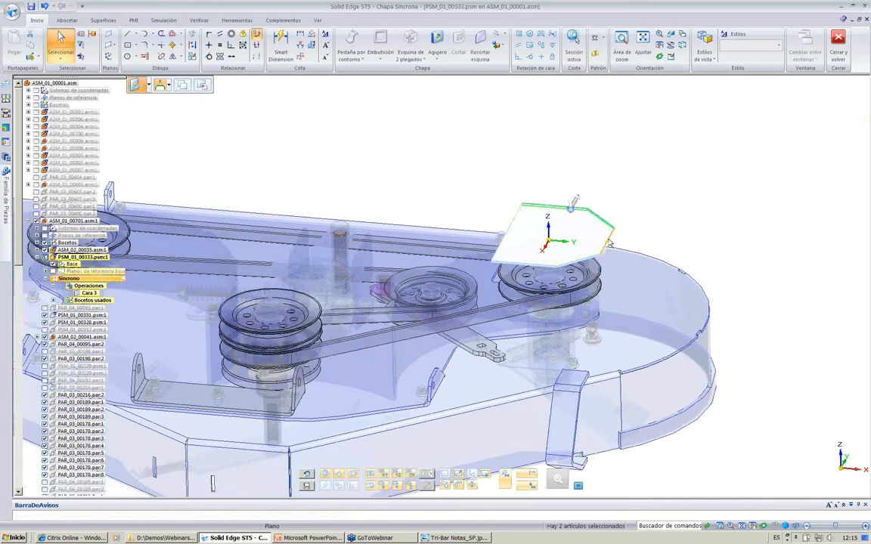
left_click(609, 243, "ctrl")
left_click(594, 263, "ctrl")
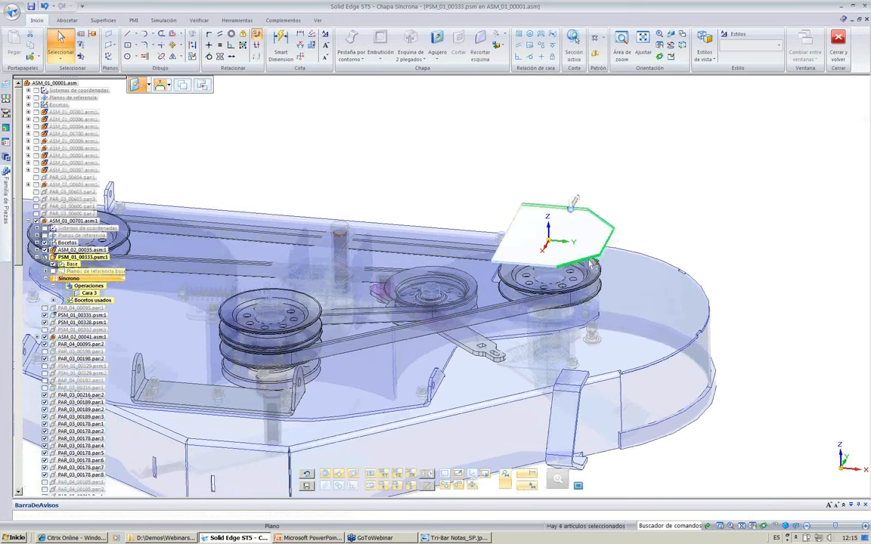
left_click(572, 203)
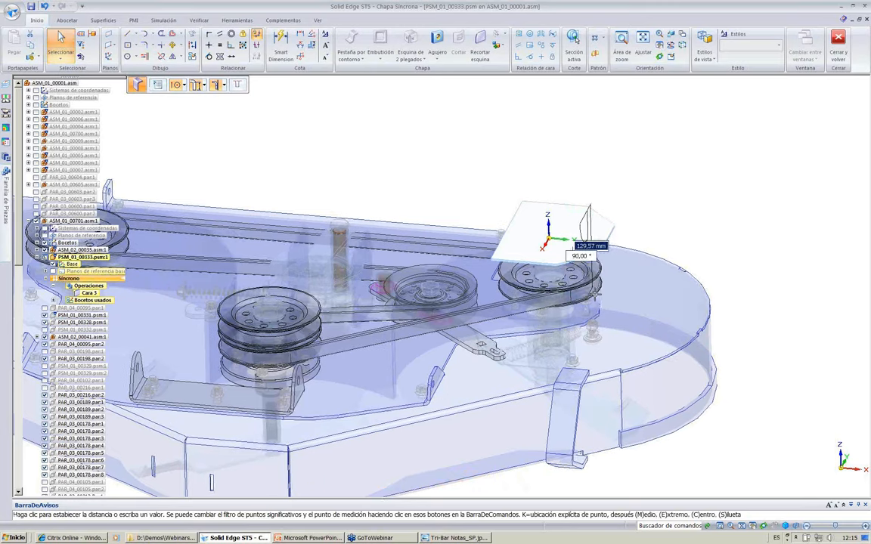
scroll(596, 297, "up", 2)
scroll(598, 302, "up", 1)
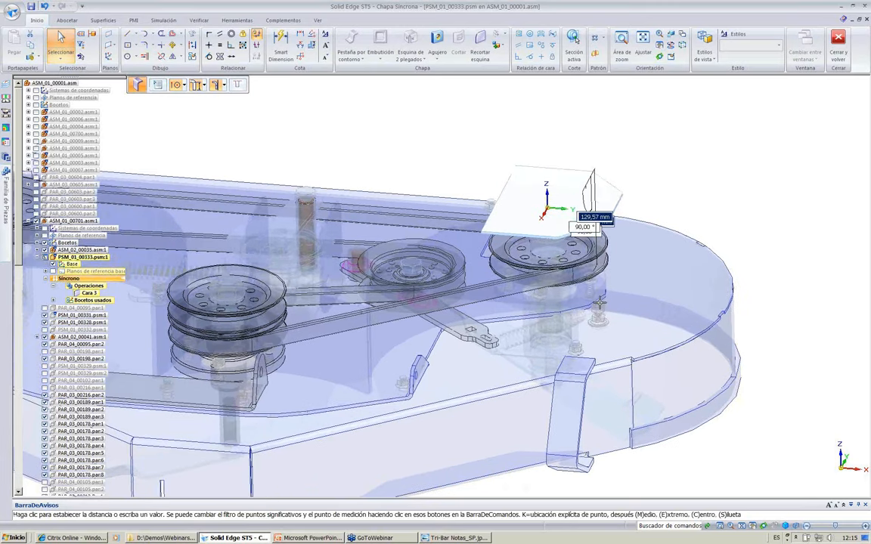
scroll(598, 303, "up", 1)
scroll(598, 304, "up", 1)
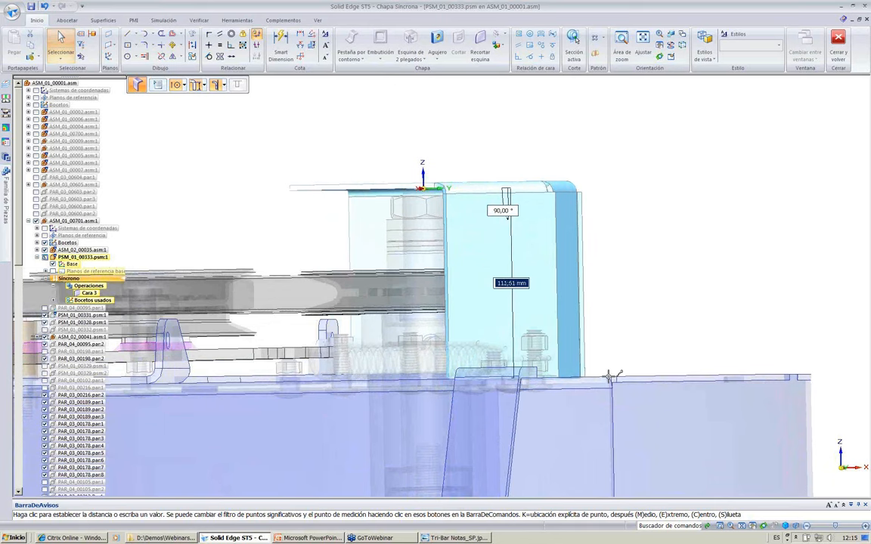
left_click(616, 294)
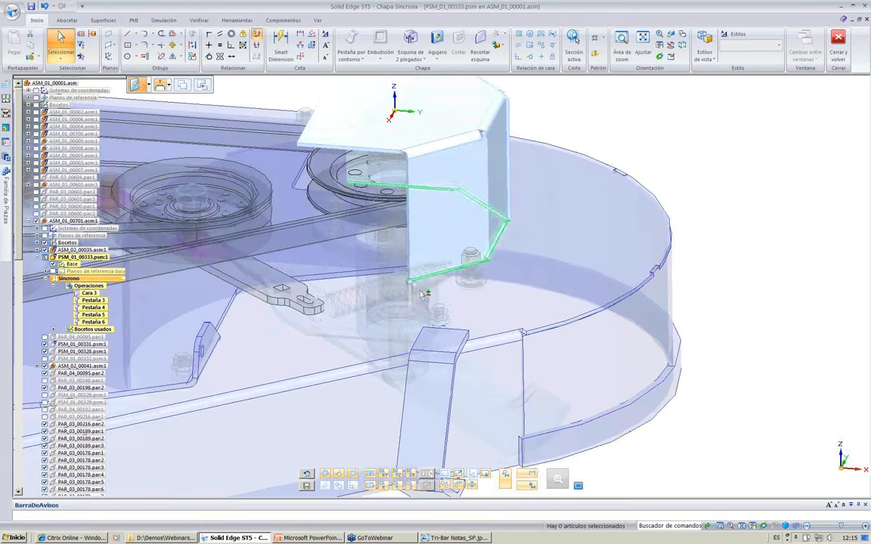
- Add 50 mm outward foot flanges at 90° along the lower edges of the four walls
left_click(426, 292)
type("50,00")
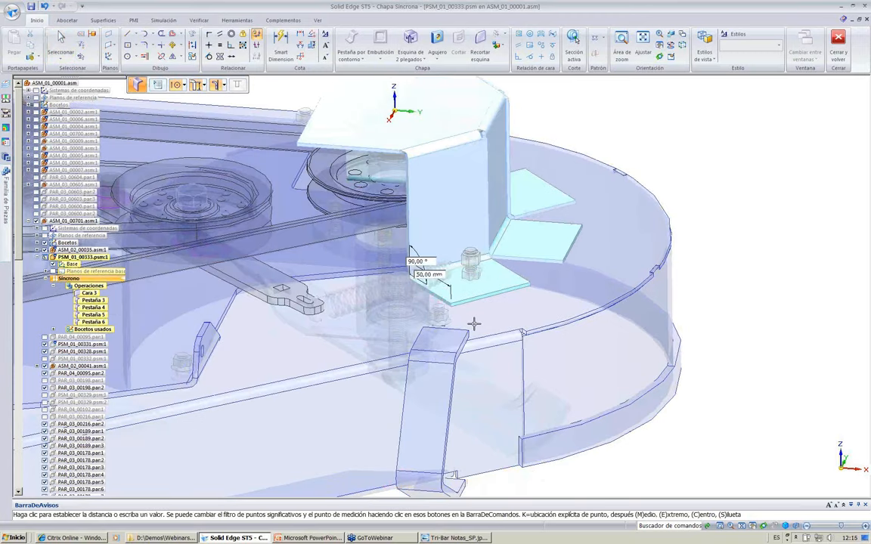
key("Return")
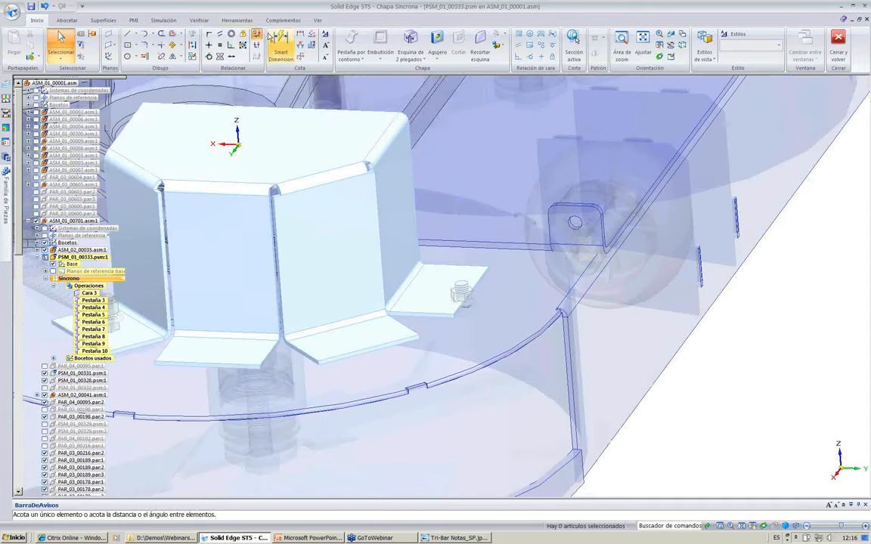
- Dimension the length of the foot flange below the right side wall
left_click(271, 36)
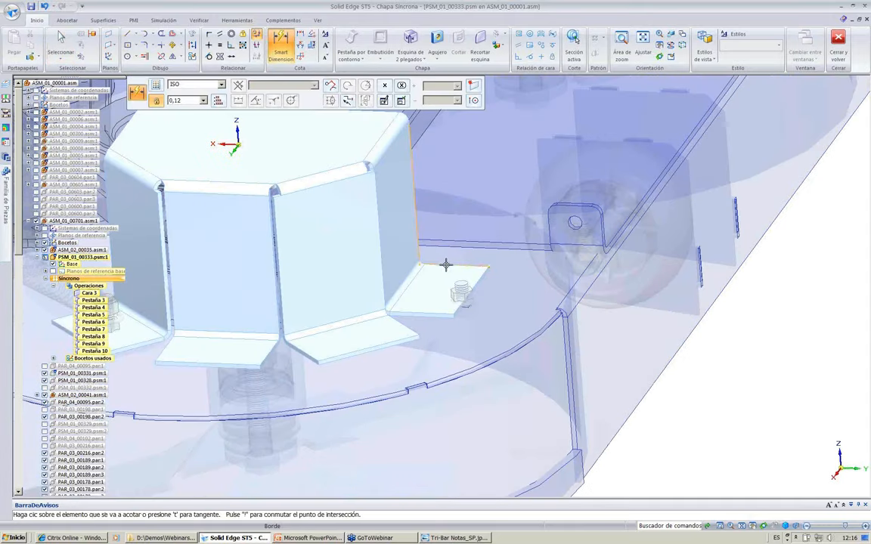
left_click(445, 242)
left_click(444, 221)
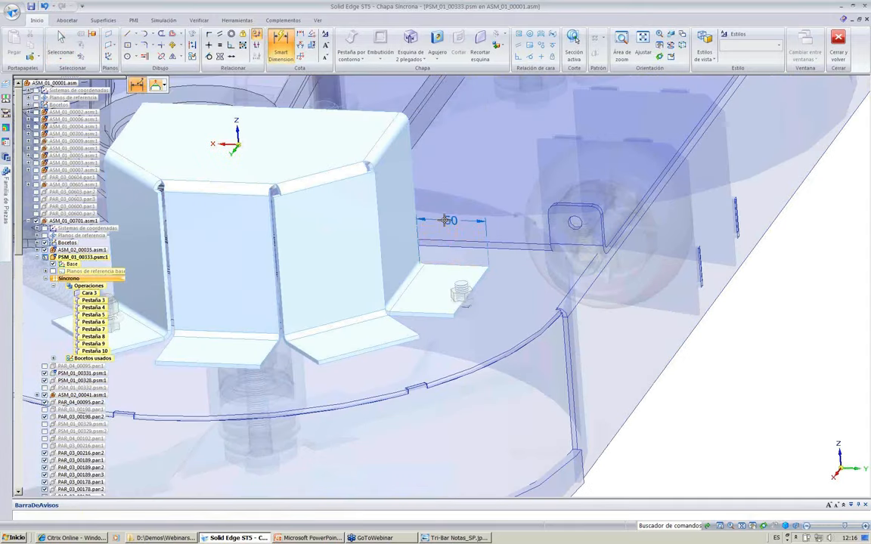
left_click(450, 221)
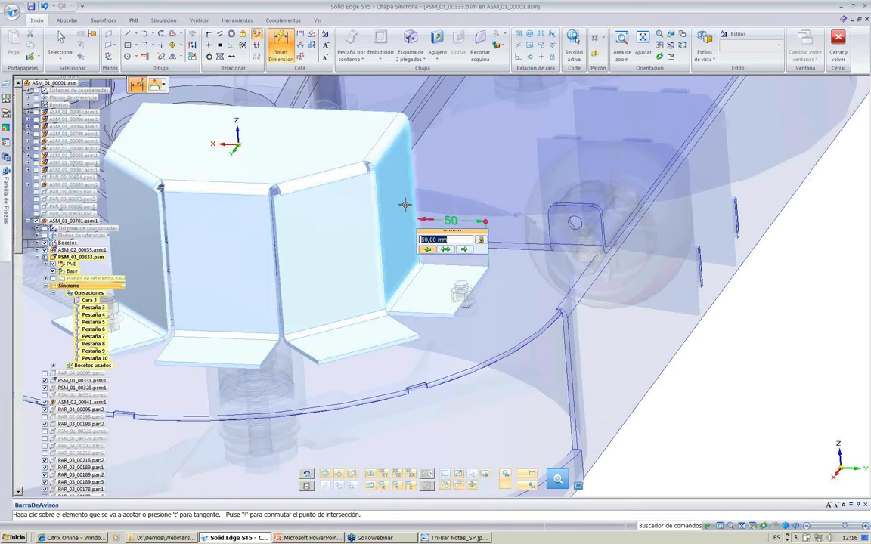
key("Escape")
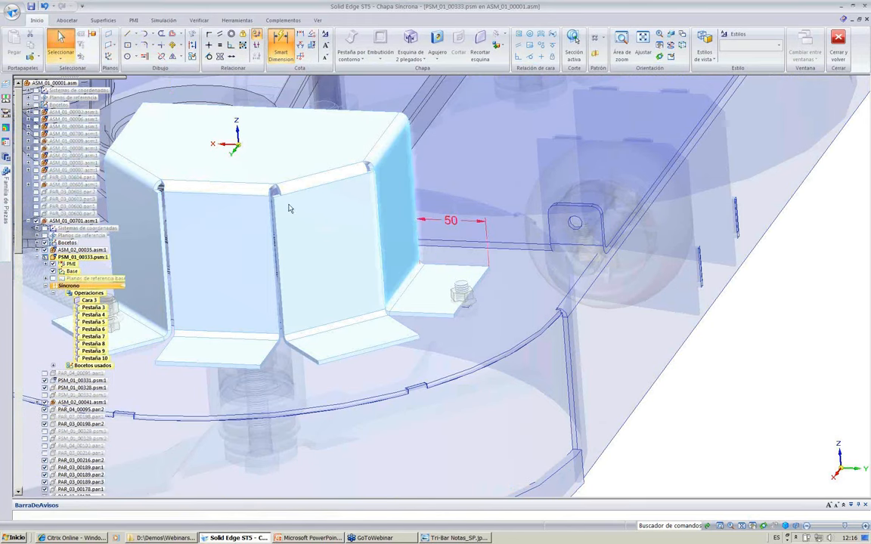
- Try to move the right side wall outward by about 20 mm
left_click(393, 225)
left_click(401, 224)
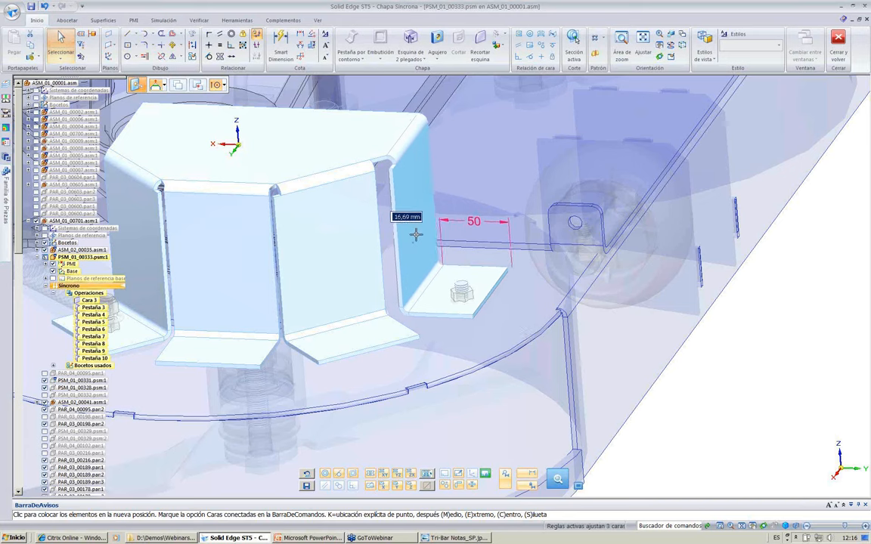
left_click(420, 236)
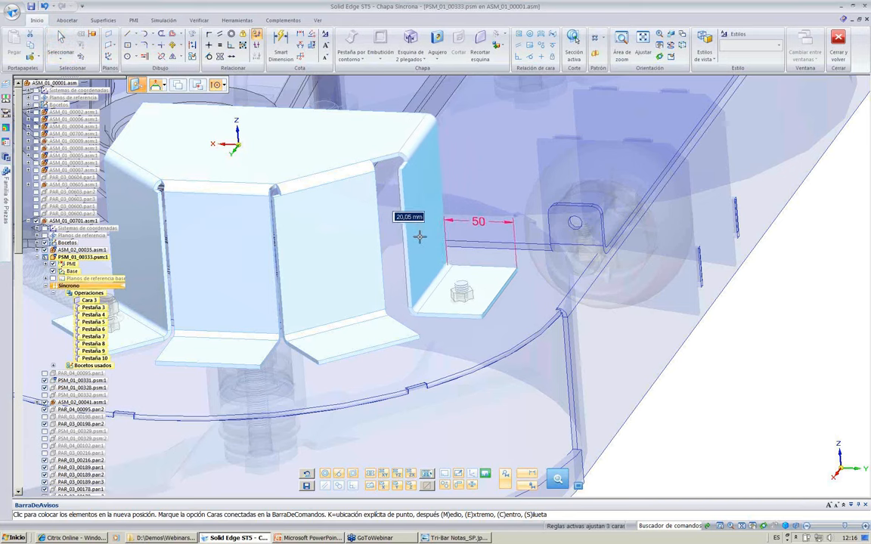
key("Escape")
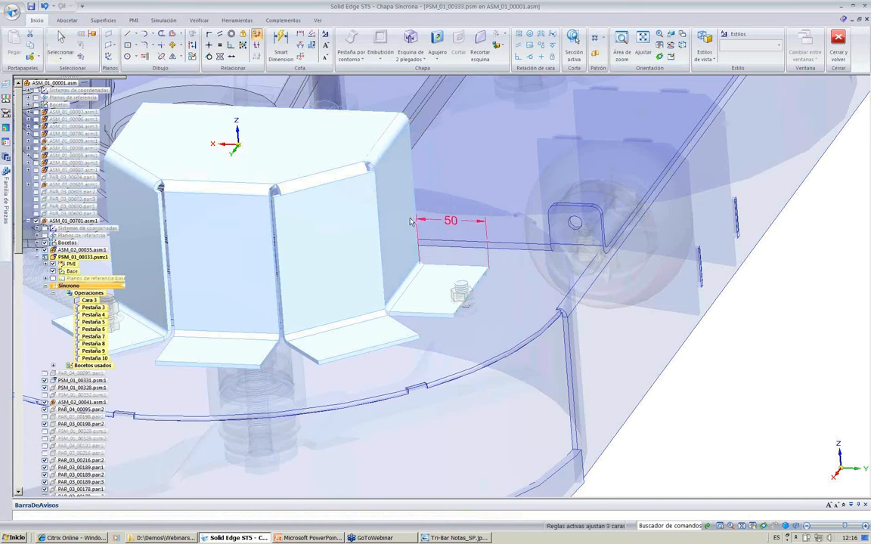
- Tilt the right side wall outward about its upper bend so its foot flange shifts out past the bolt
left_click(382, 208)
left_click_drag(395, 221, 381, 146)
left_click(382, 147)
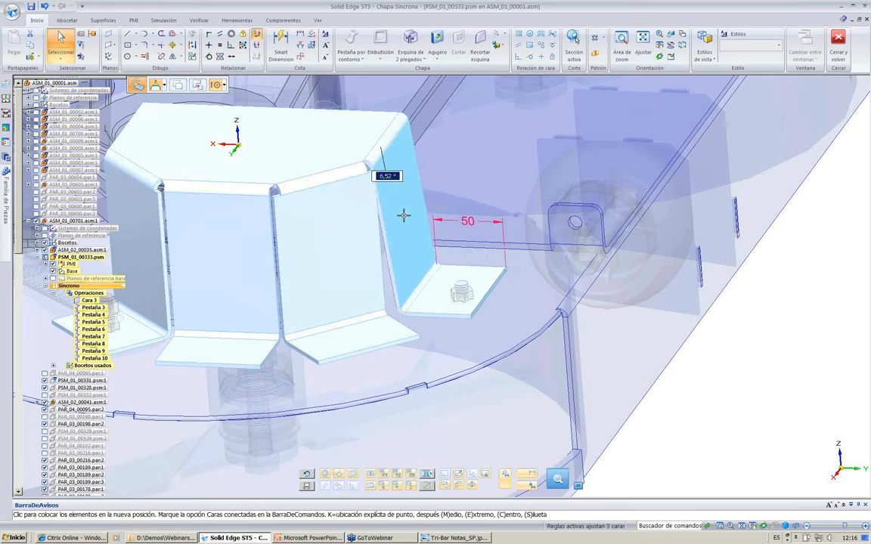
left_click(387, 291)
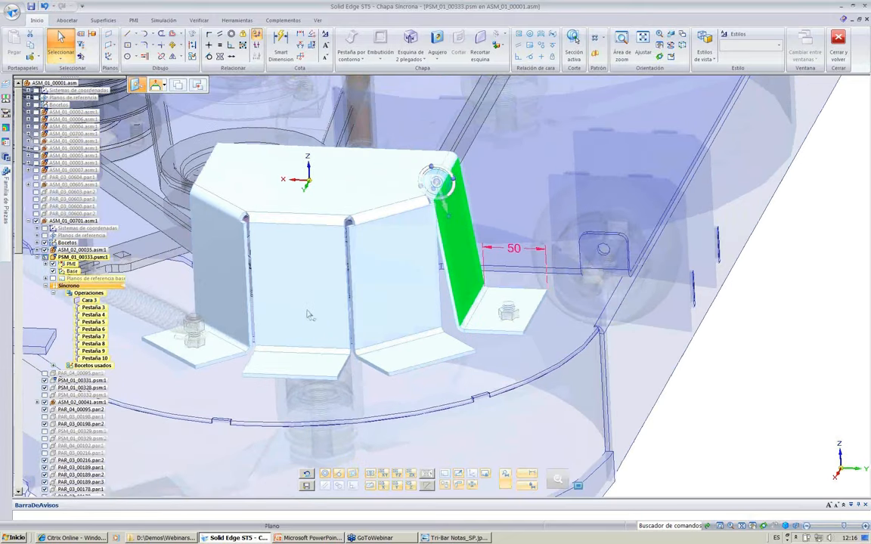
- Try to move the left middle wall outward
left_click(286, 306)
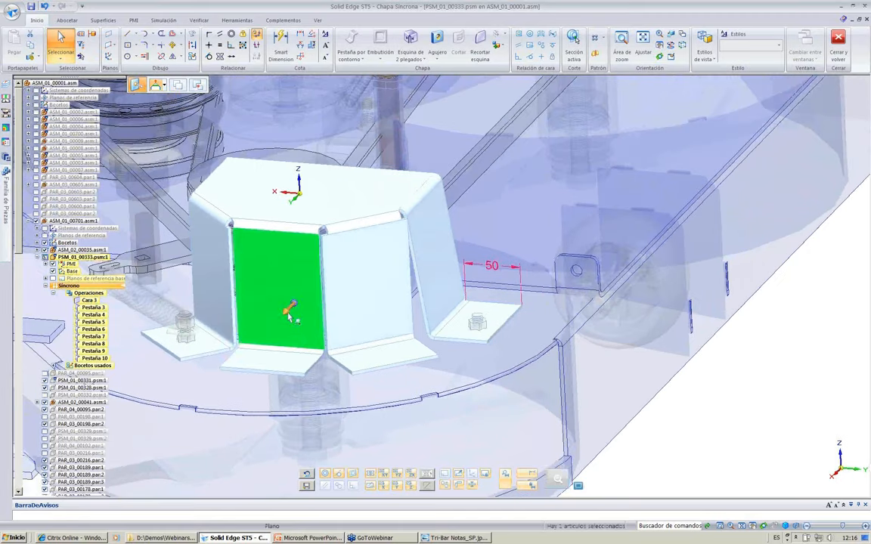
left_click(288, 305)
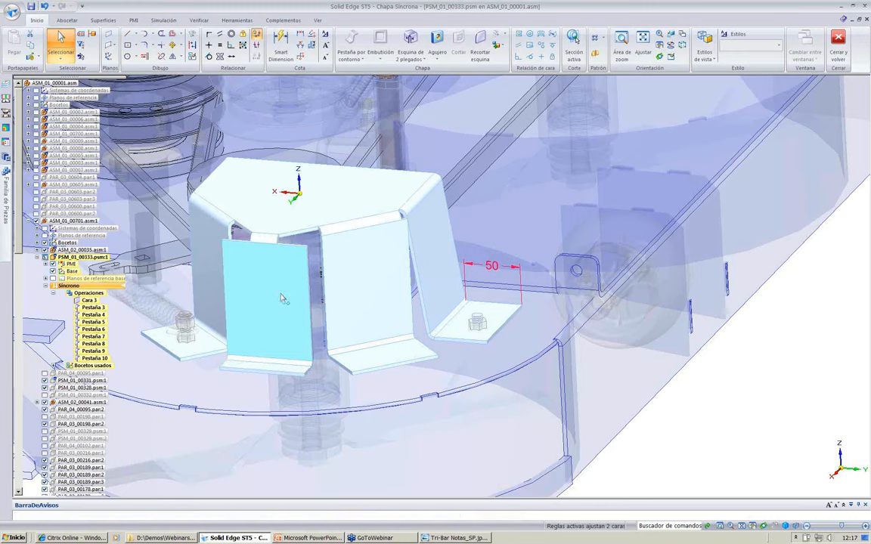
left_click(283, 295)
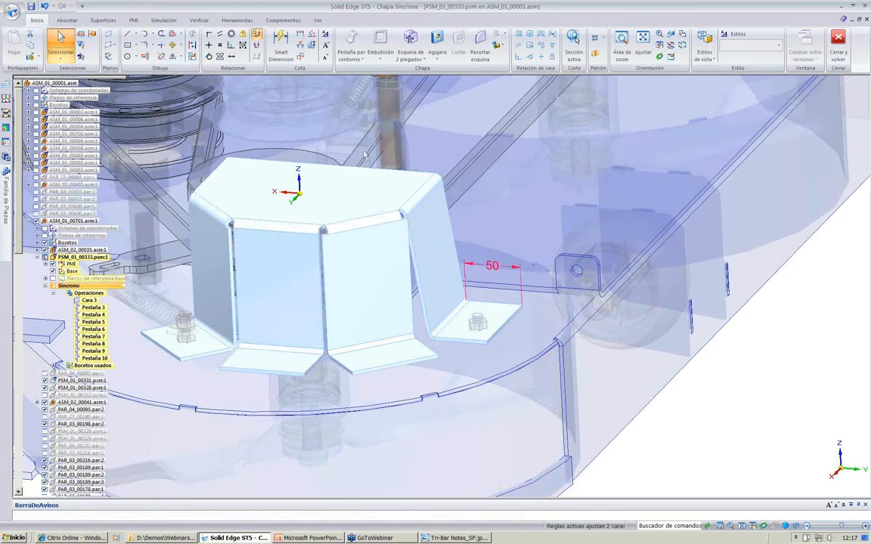
- Close the two-bend corners on both sides of the left middle wall with 0 mm gap, 10 mm diameter, 0 mm offset and 15° angle
scroll(364, 155, "up", 2)
left_click(306, 265)
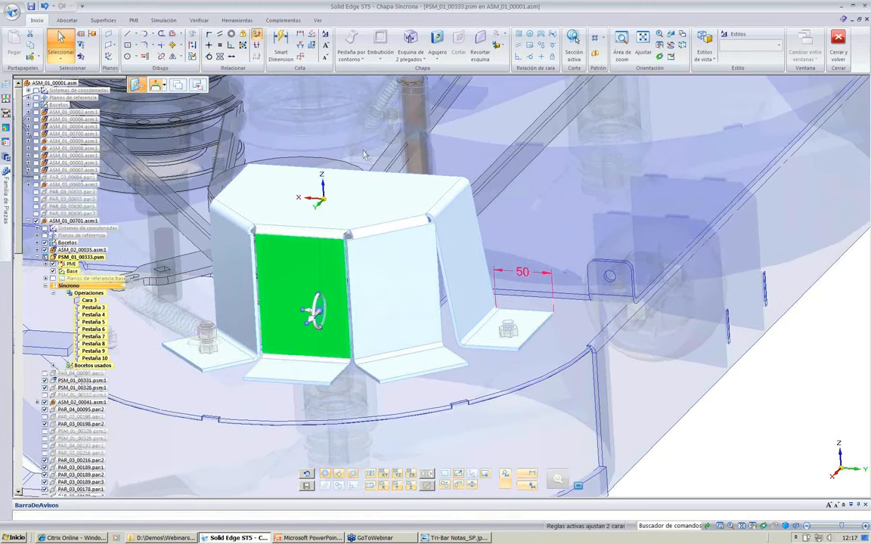
left_click(410, 41)
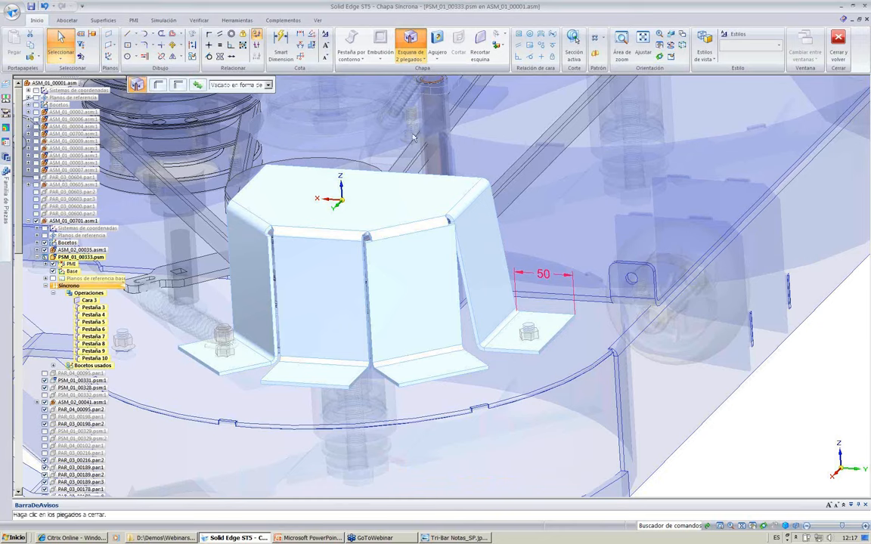
middle_click_drag(412, 174, 402, 248)
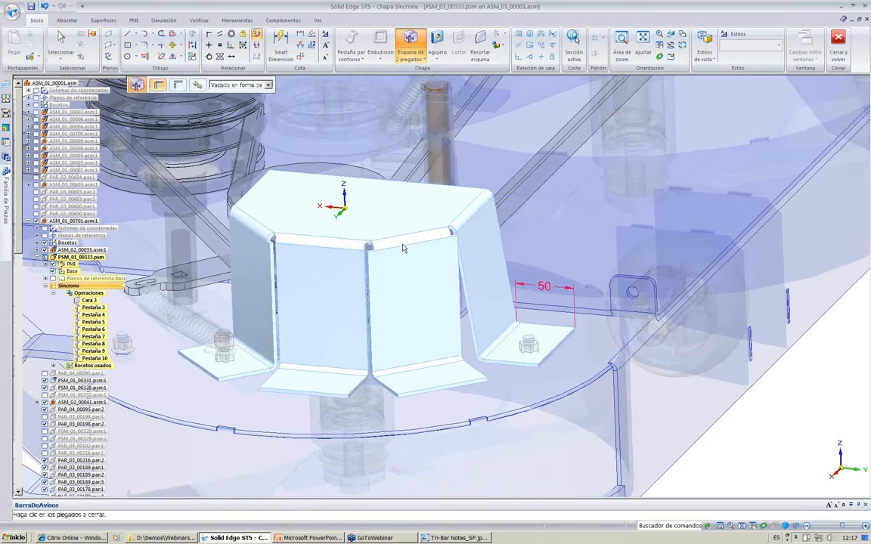
left_click(350, 246)
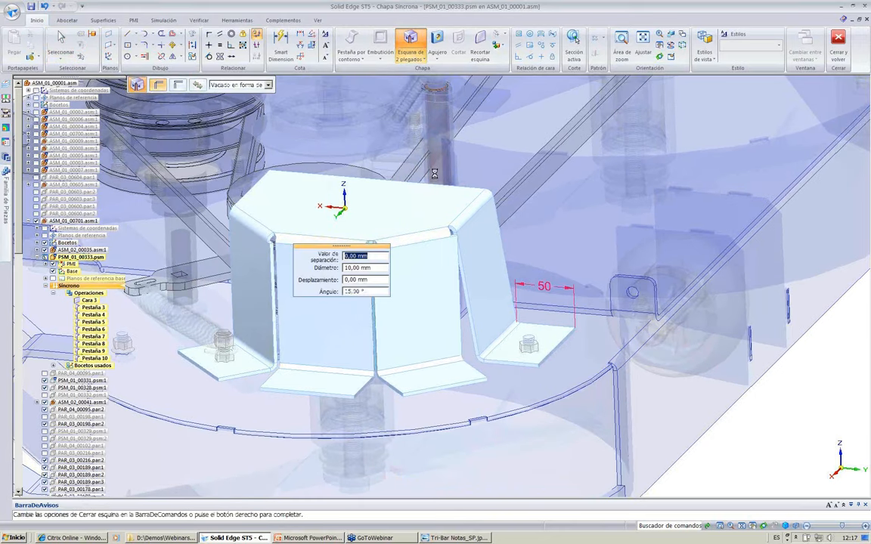
right_click(352, 189)
left_click(302, 238)
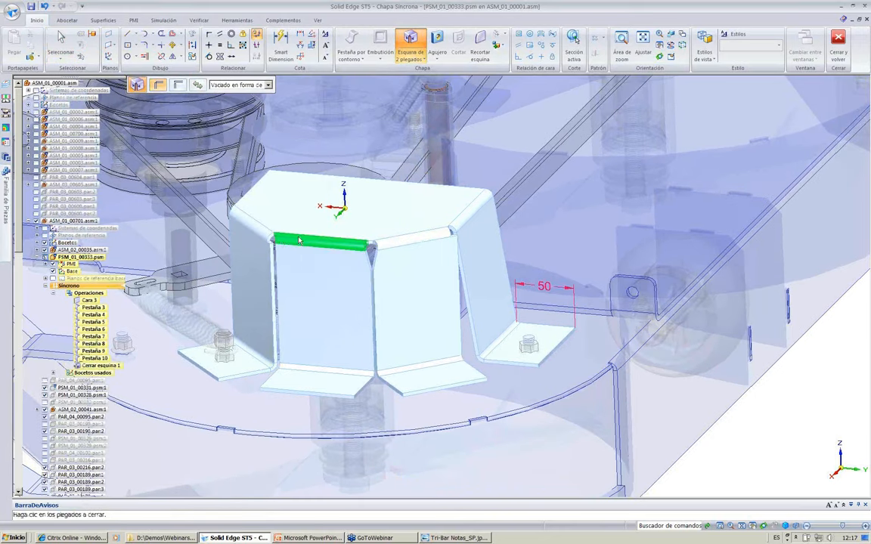
left_click(259, 234)
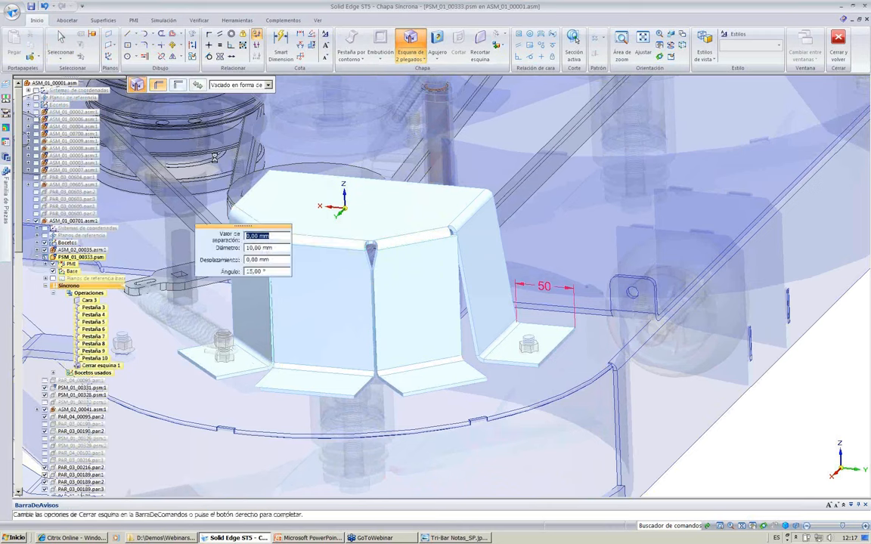
right_click(214, 157)
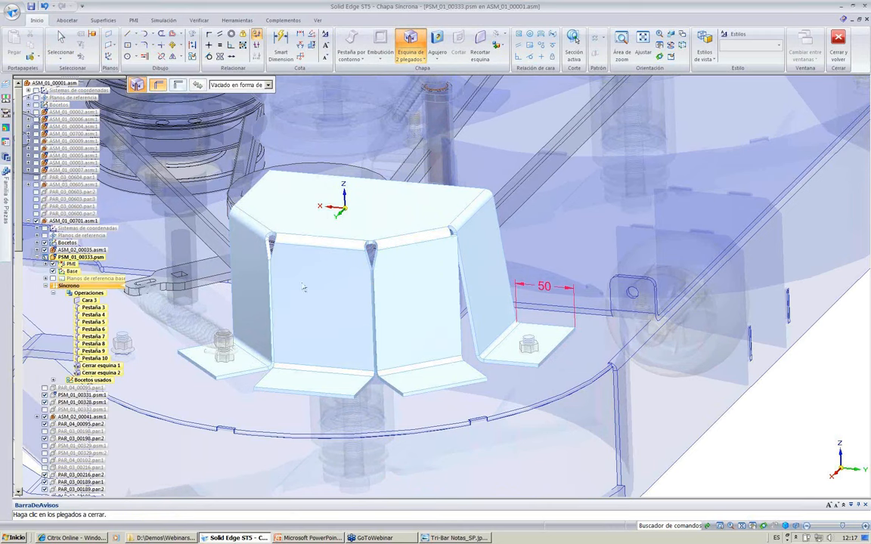
key("Escape")
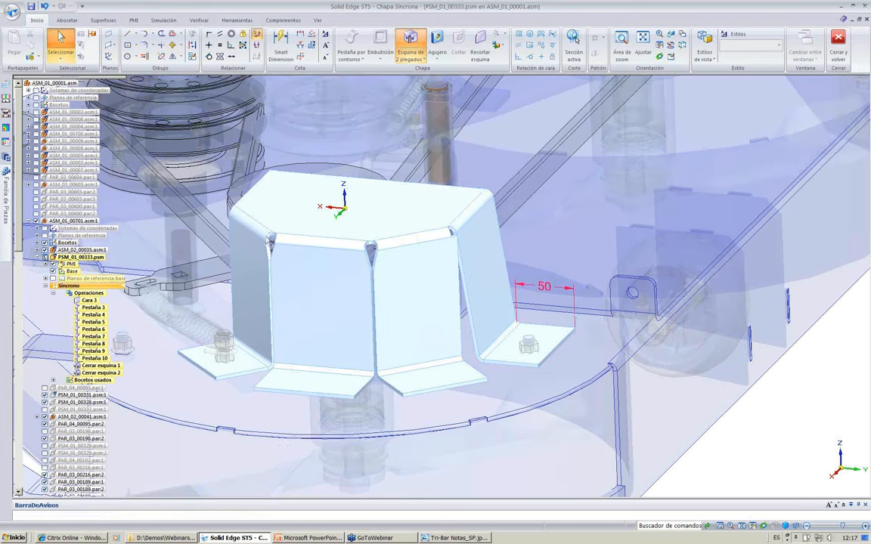
- Move the left middle wall outward and round the free corner of the cover's top plate
left_click(318, 313)
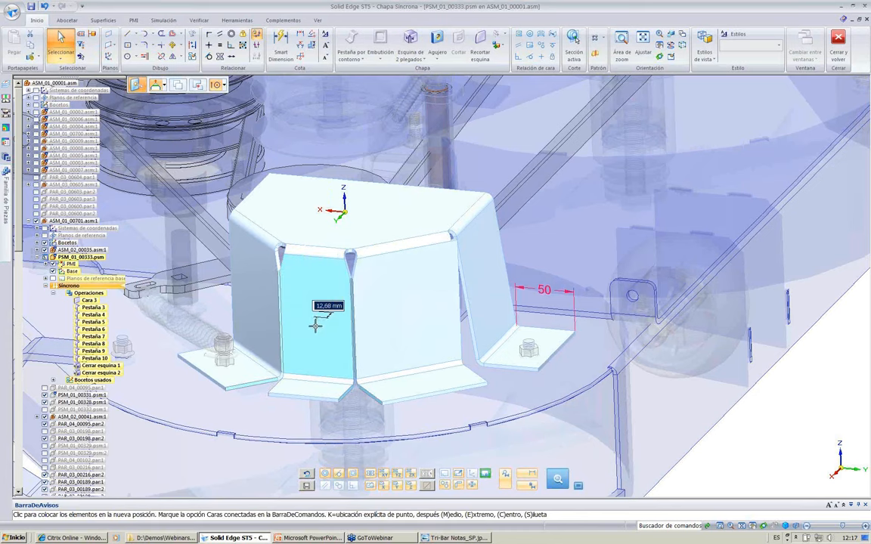
left_click(314, 338)
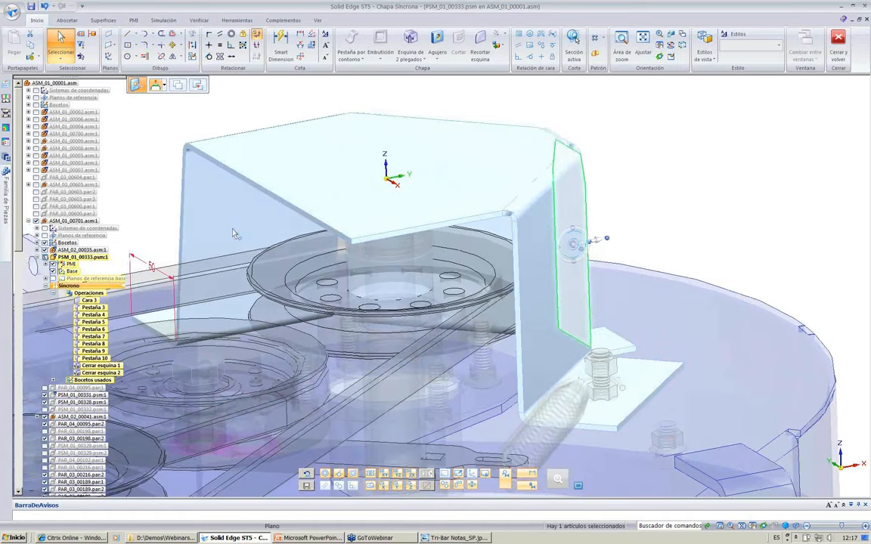
left_click(480, 47)
left_click(347, 231)
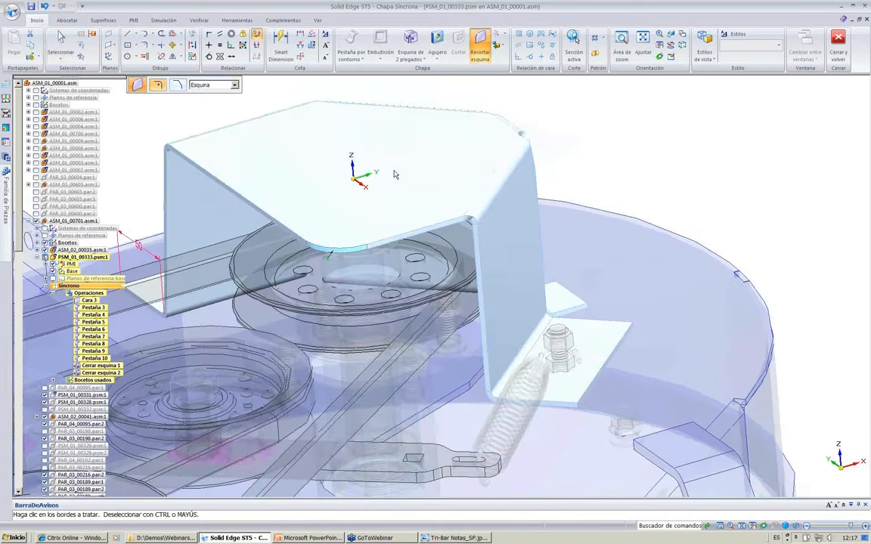
- Sketch a 40 mm diameter circle centred on the origin of the cover's top plate, with the sketch plane locked to that face
left_click(130, 56)
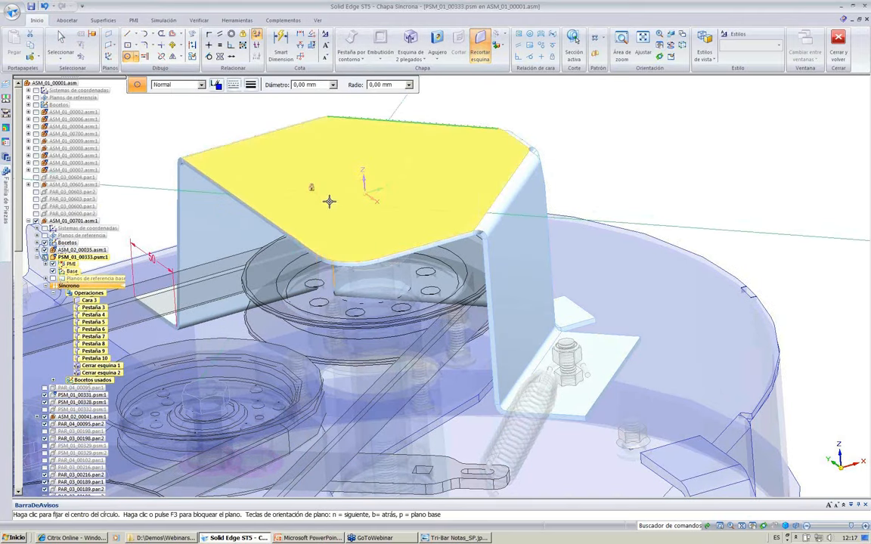
key("F3")
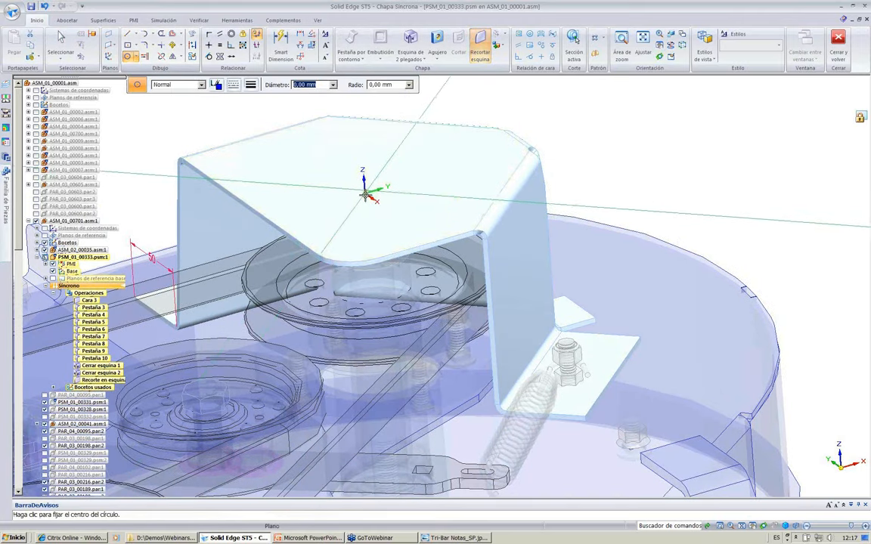
left_click(368, 192)
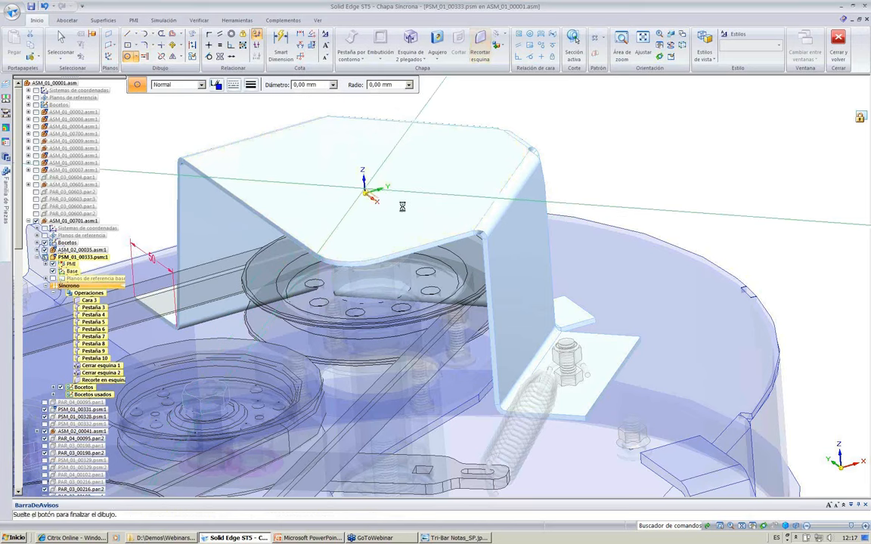
type("4")
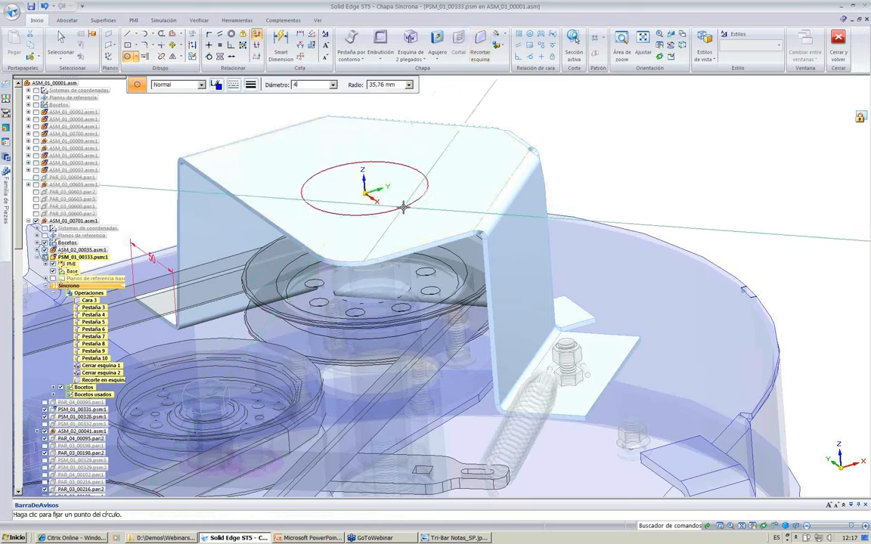
type("0")
key("Tab")
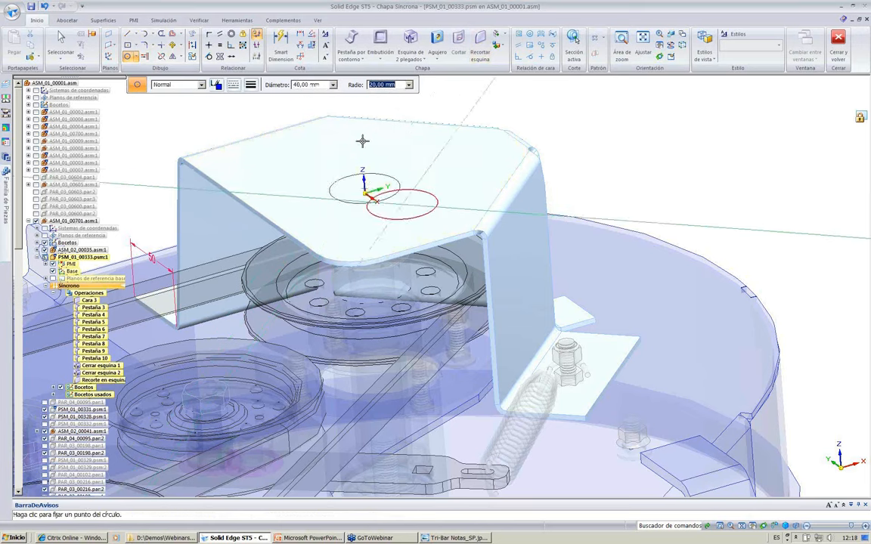
- Form a 4.5 mm dimple from the circle on the cover's top plate
left_click(380, 42)
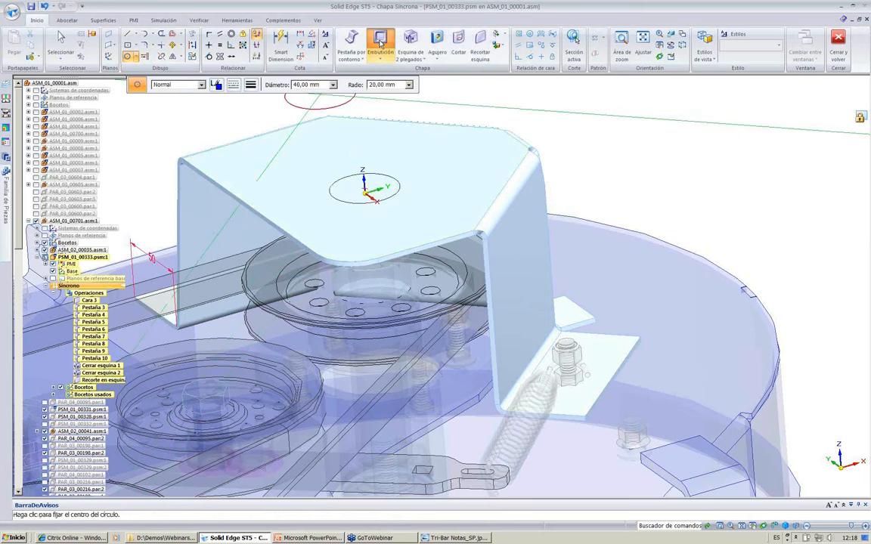
left_click(361, 187)
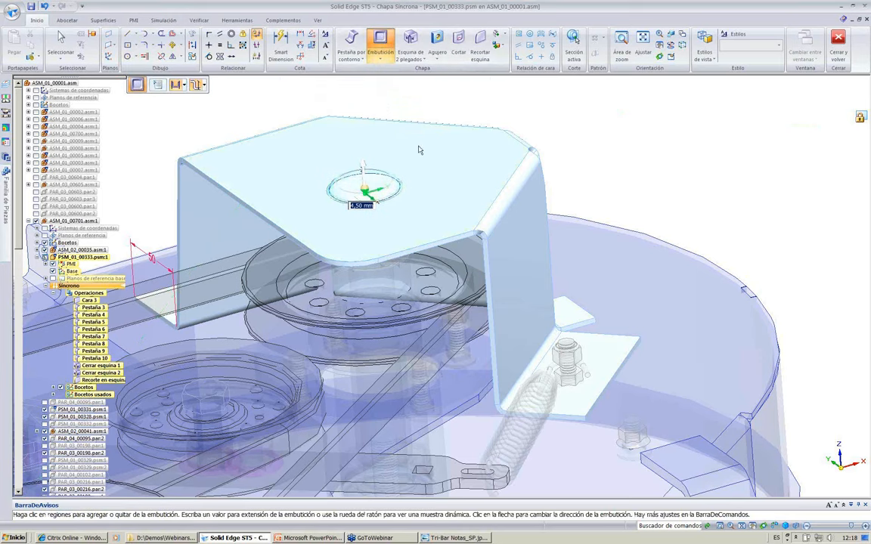
key("Return")
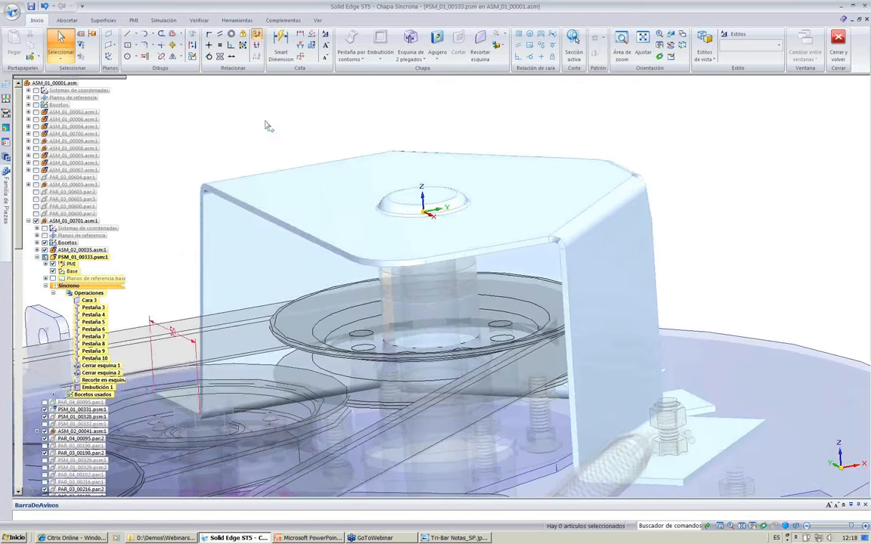
- Create the cover's flat pattern with the top plate as the upward-facing face
left_click(234, 20)
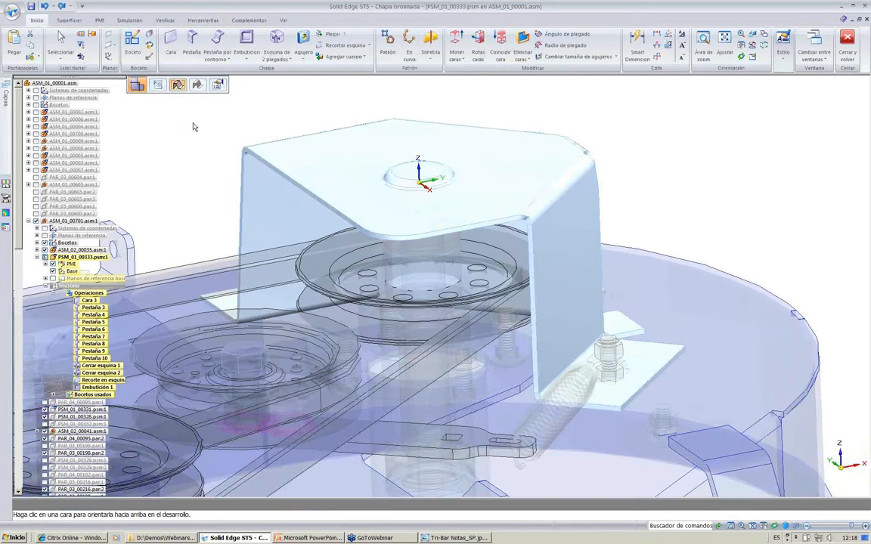
left_click(406, 186)
left_click(393, 178)
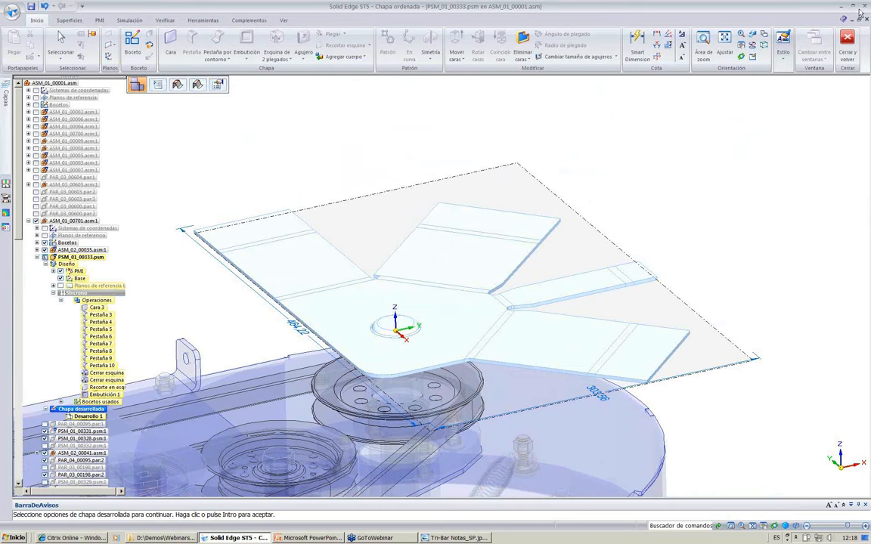
- Close the in-place edit of the cover, return to the mower assembly and apply the 00-All Parts configuration
left_click(847, 47)
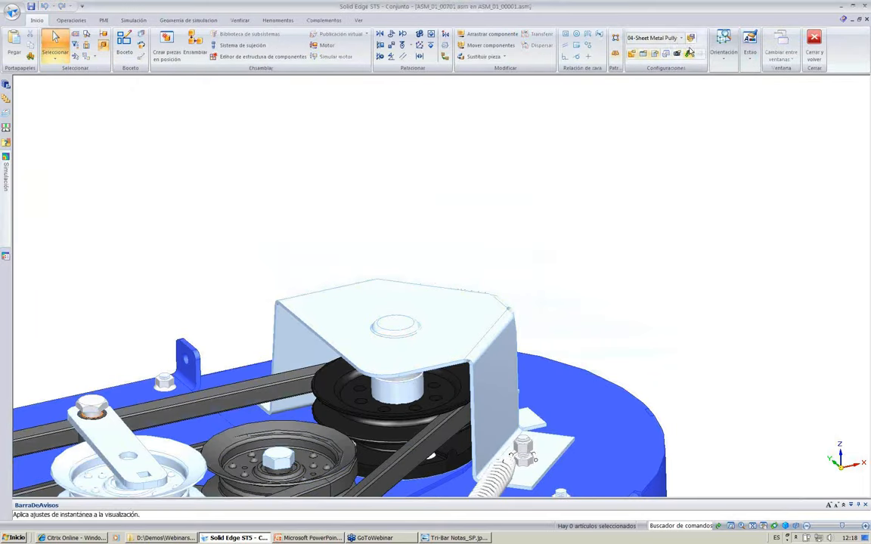
left_click(681, 38)
left_click(657, 51)
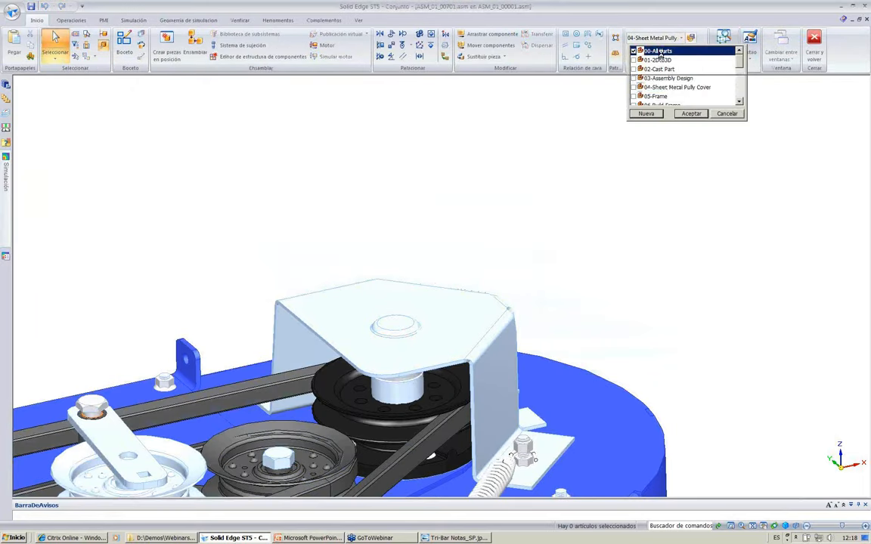
left_click(690, 113)
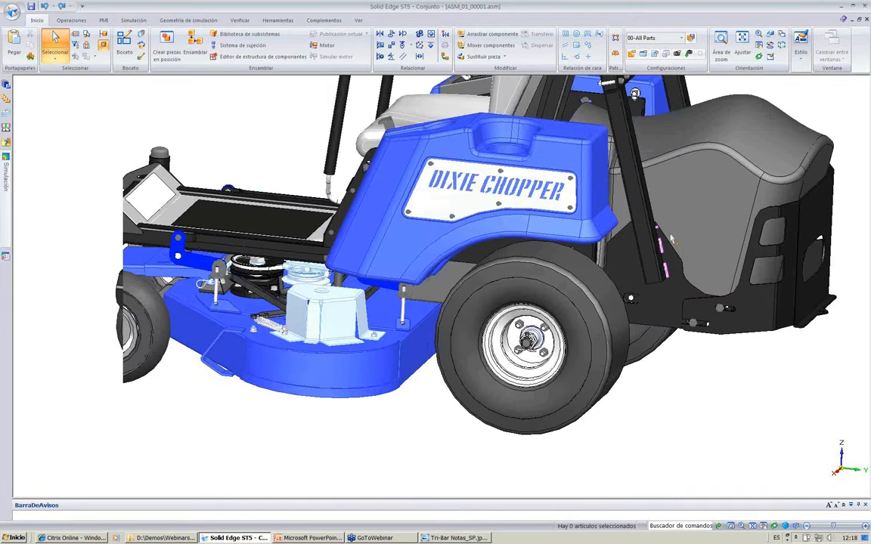
- Hide the near rear wheel's tire in the mower assembly
left_click(597, 363)
right_click(686, 397)
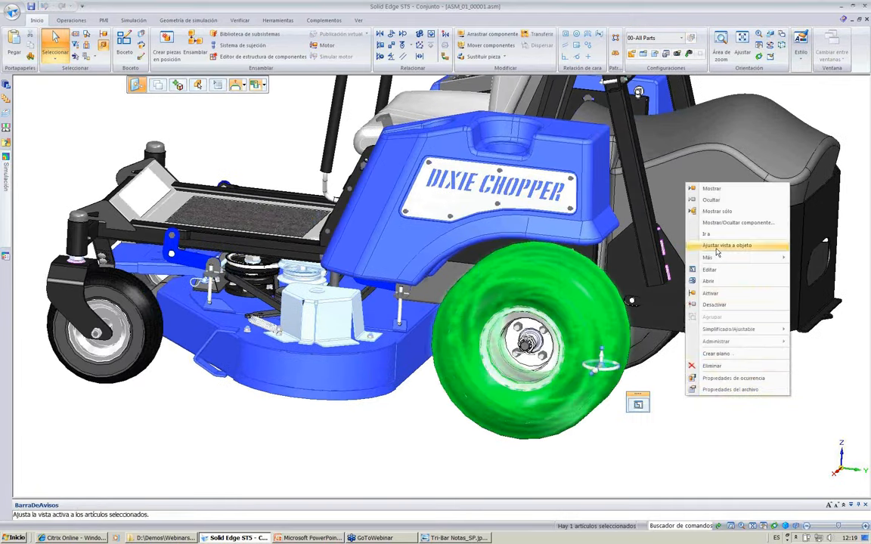
left_click(707, 202)
left_click(674, 414)
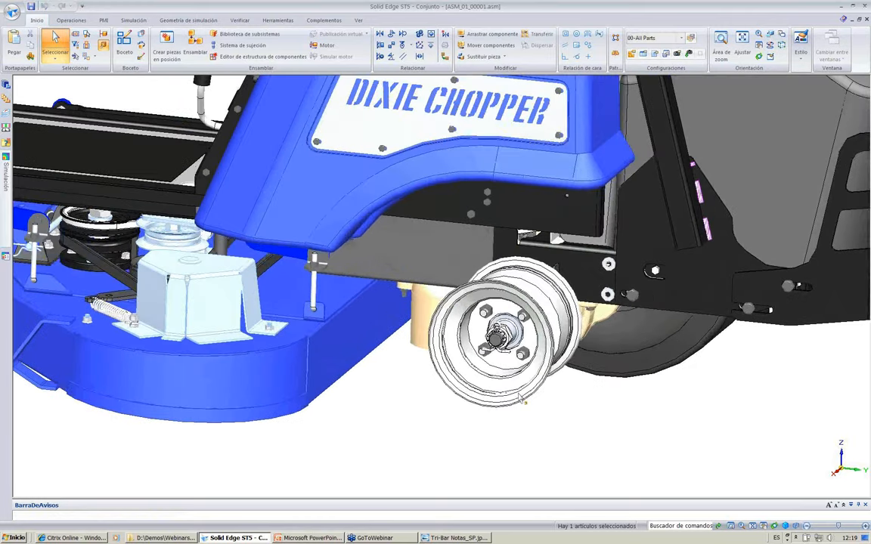
- Hide the near rear wheel's rim to expose the wheel hub
right_click(521, 401)
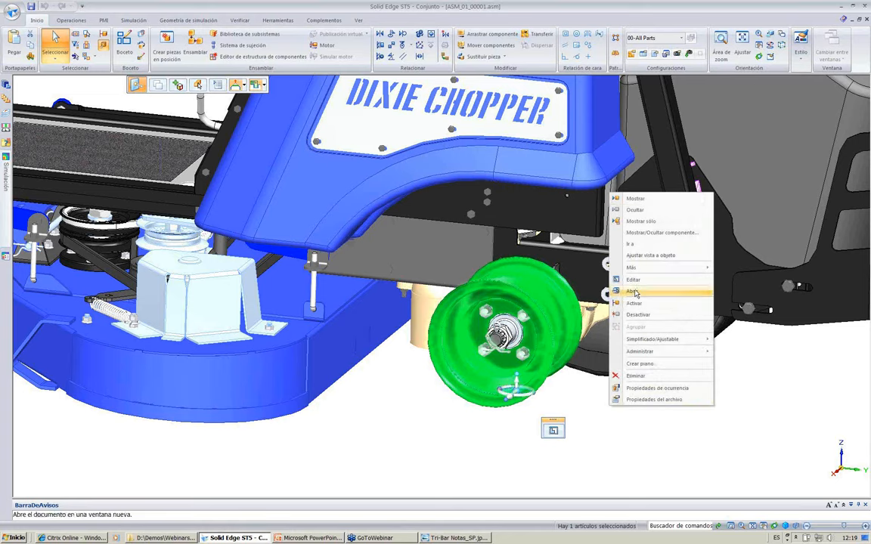
left_click(635, 211)
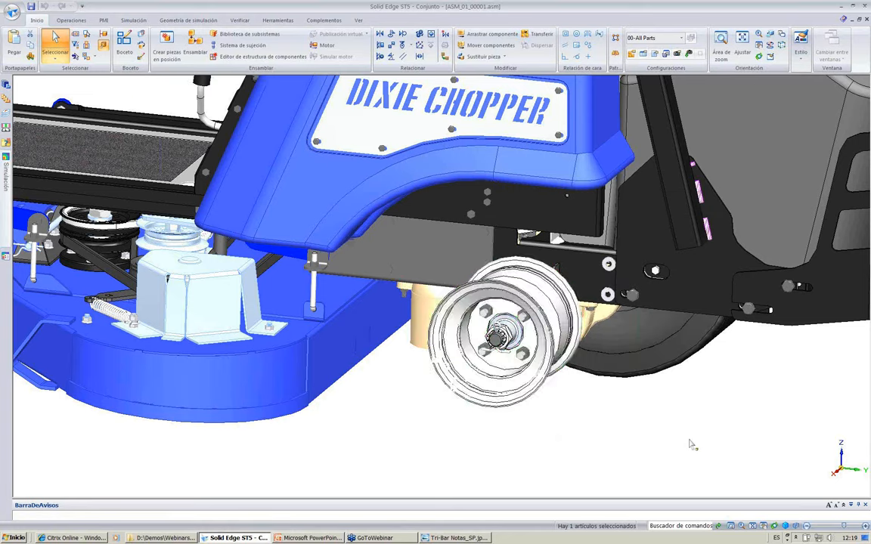
scroll(689, 443, "up", 3)
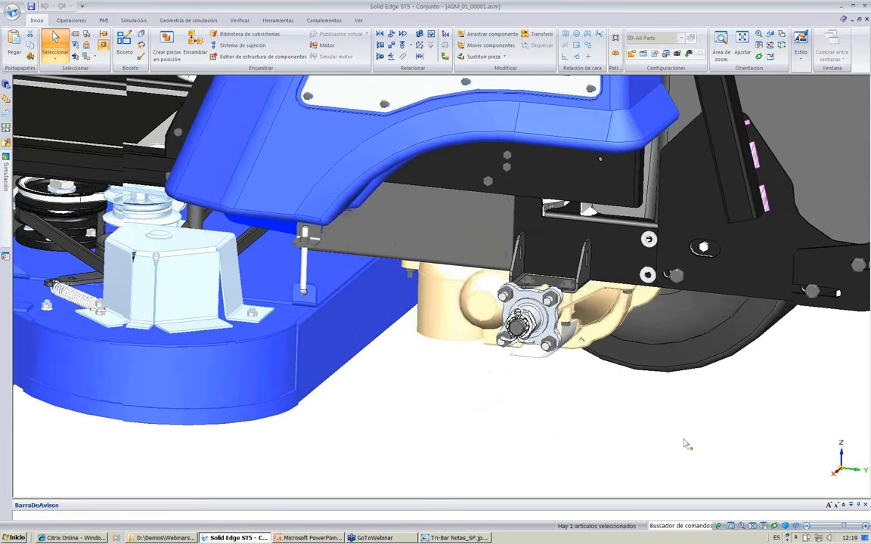
scroll(684, 445, "up", 2)
left_click(682, 443)
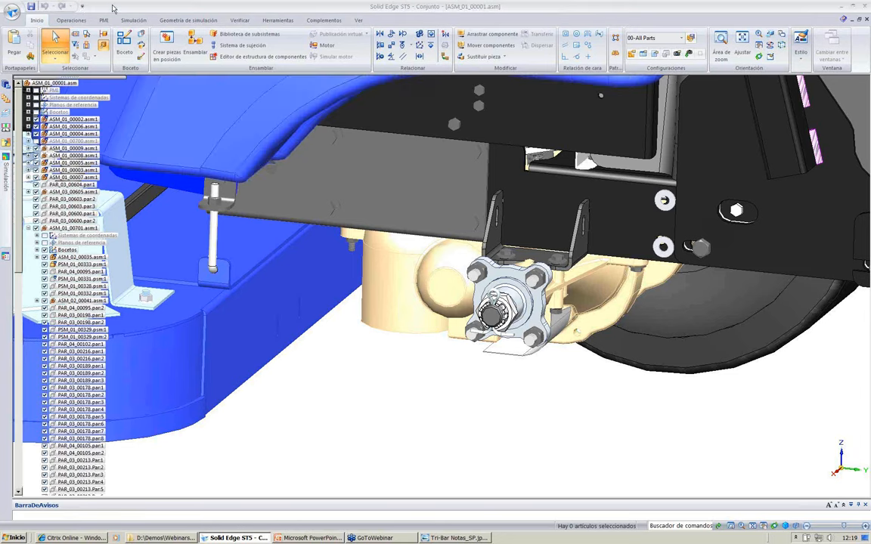
- Examine which file types can be opened, without opening a file
left_click(12, 15)
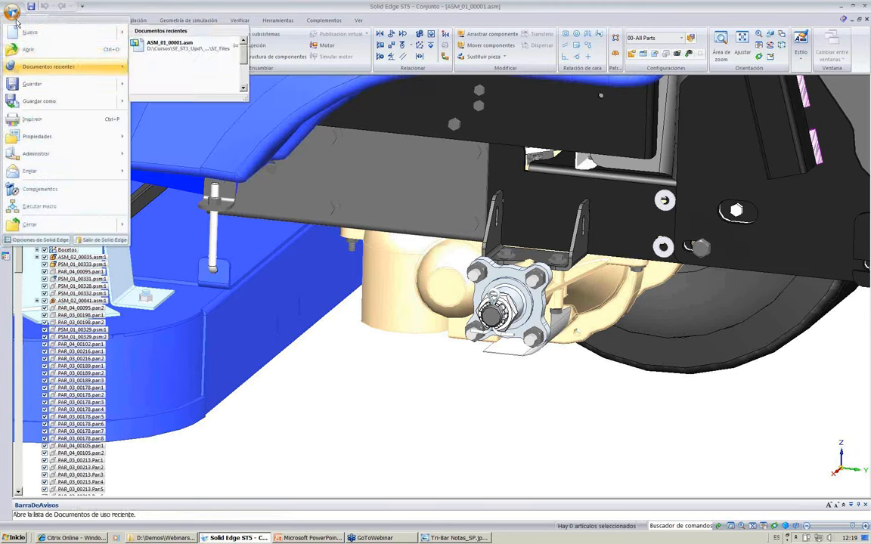
left_click(27, 50)
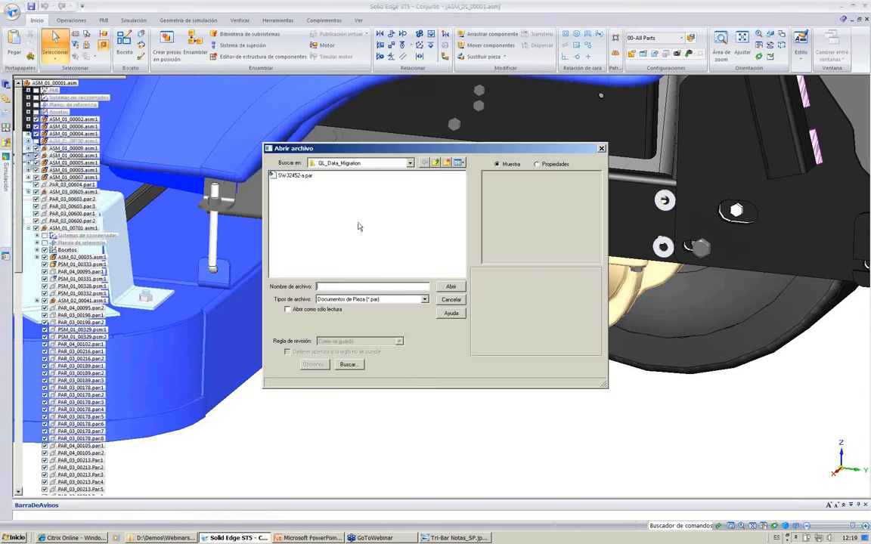
left_click(424, 300)
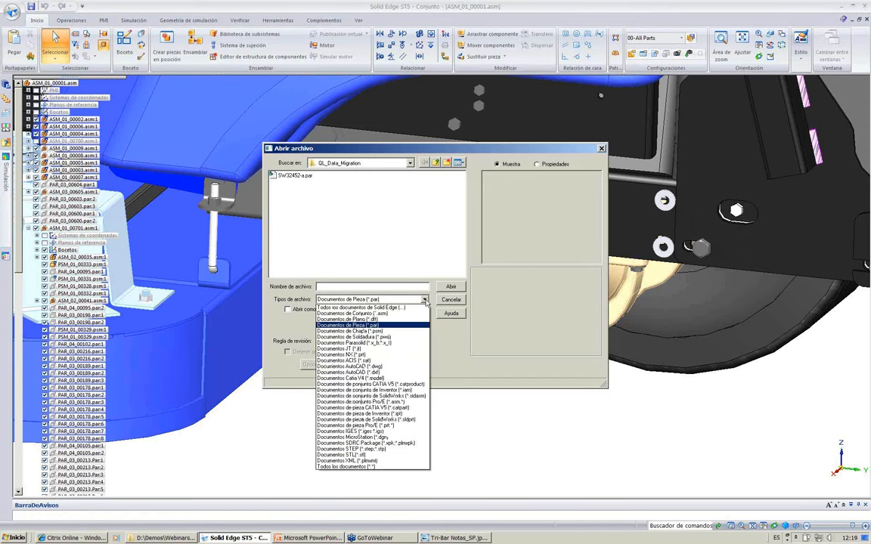
left_click(440, 340)
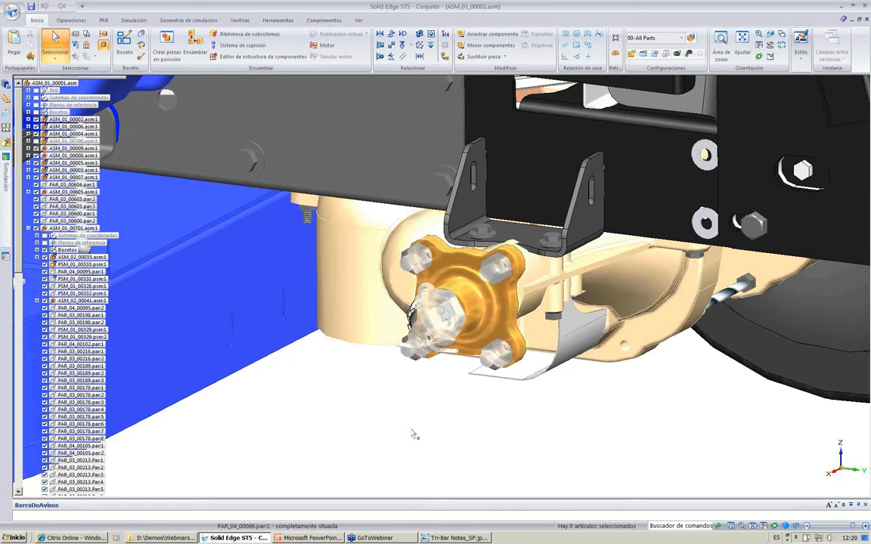
- Switch to the 2013_05_14_Cambia_a_SynchTech folder and open the wheel hub drawing AutoCAD_Hub_sav.dft
key("alt+Tab")
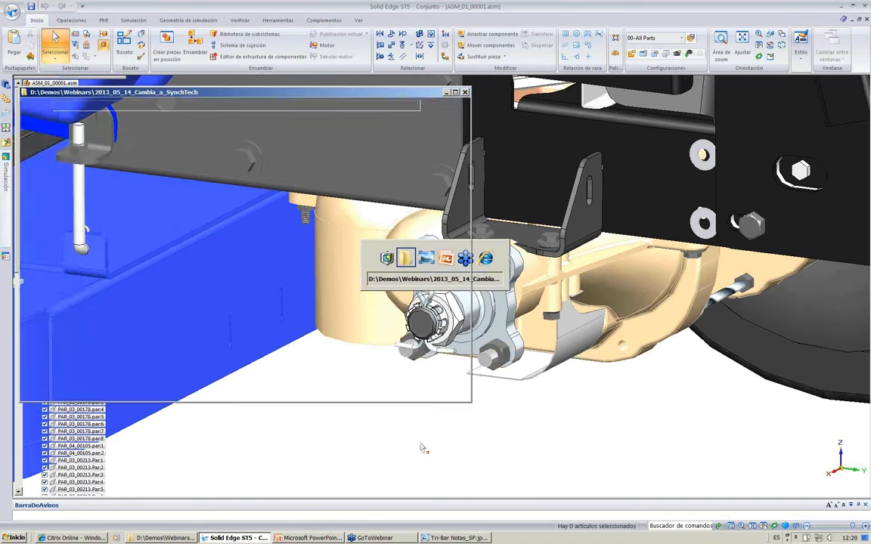
key("alt+Tab")
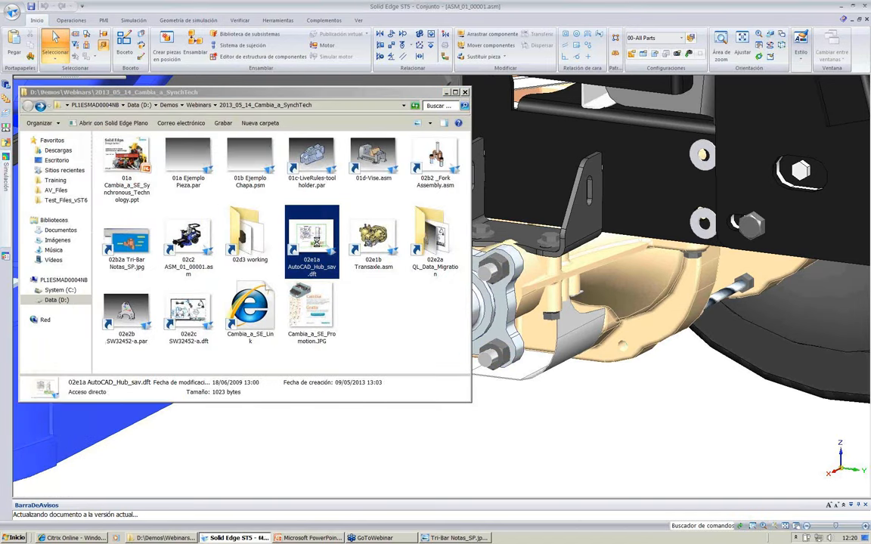
scroll(319, 248, "up", 3)
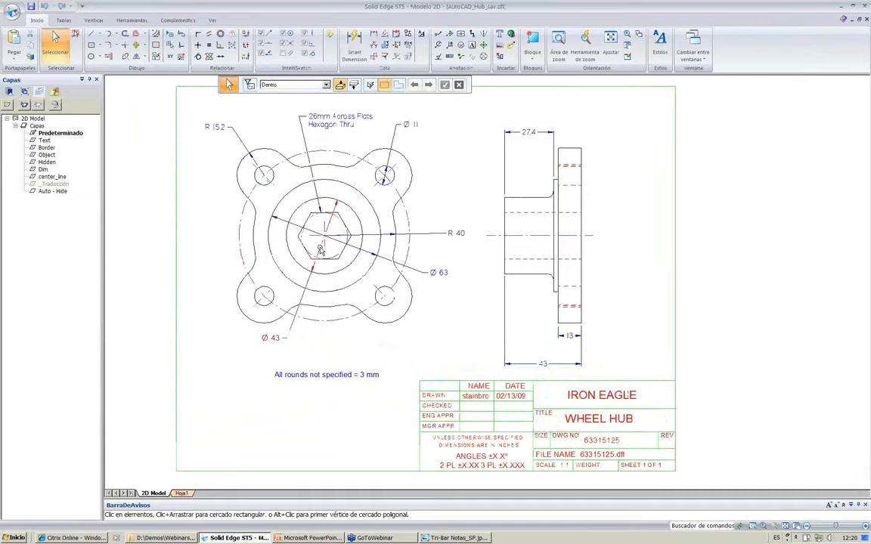
mouse_move(320, 249)
middle_mouse_down()
mouse_move(325, 225)
mouse_move(333, 230)
middle_mouse_up()
- Hide the Hidden and center_line layers of the wheel hub drawing
left_click(53, 176)
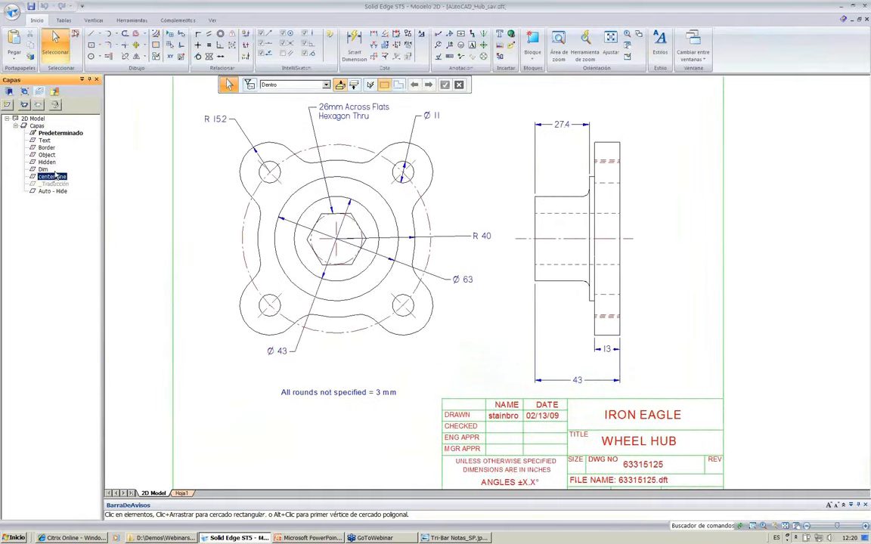
left_click(47, 162, "ctrl")
right_click(51, 163)
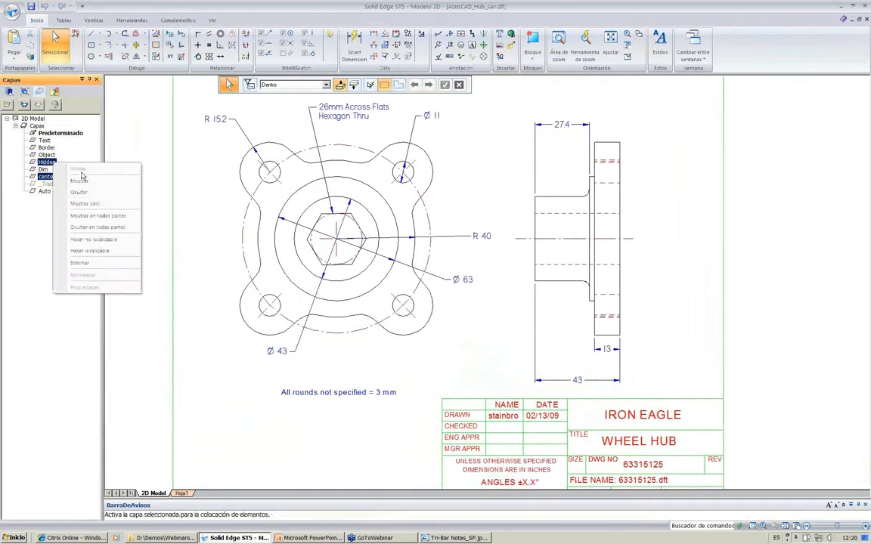
left_click(95, 194)
scroll(214, 192, "up", 2)
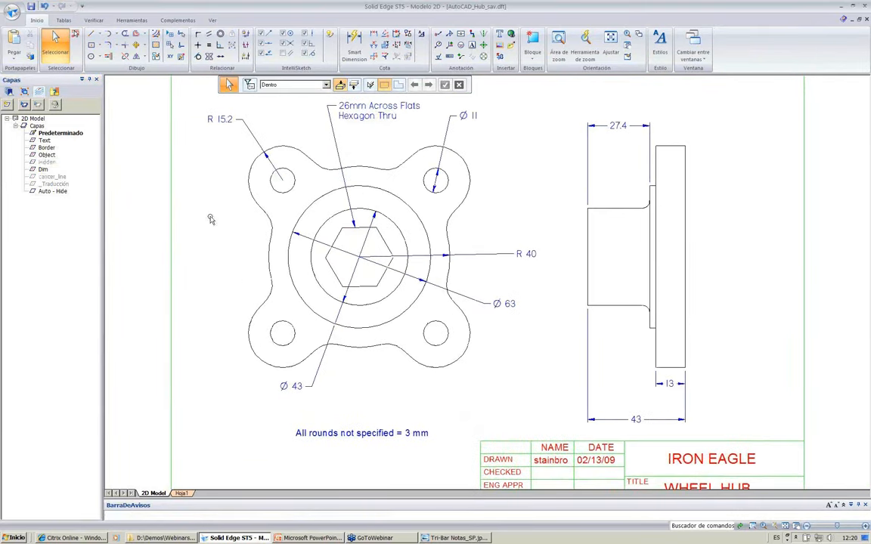
- Start Create 3D for the wheel hub drawing, adding to a new iso part.par file, and proceed to the main view selection
left_click(181, 20)
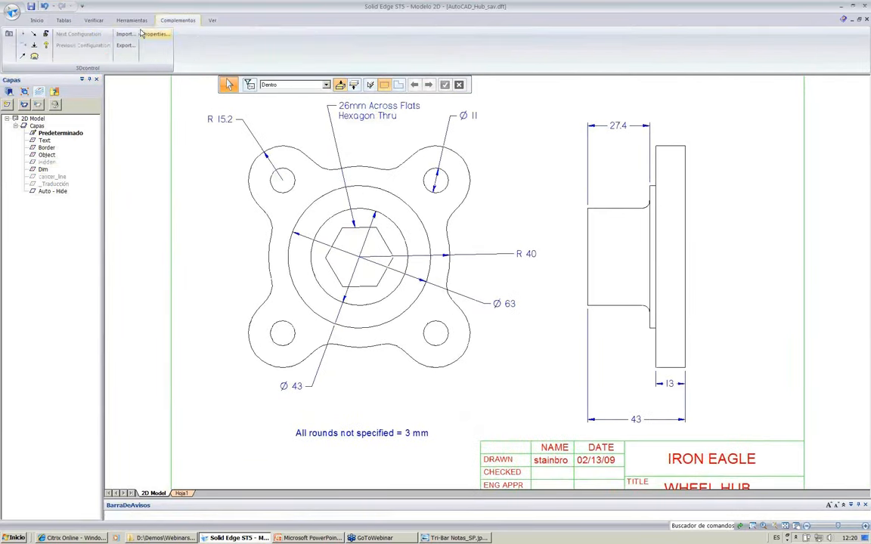
left_click(131, 21)
left_click(121, 45)
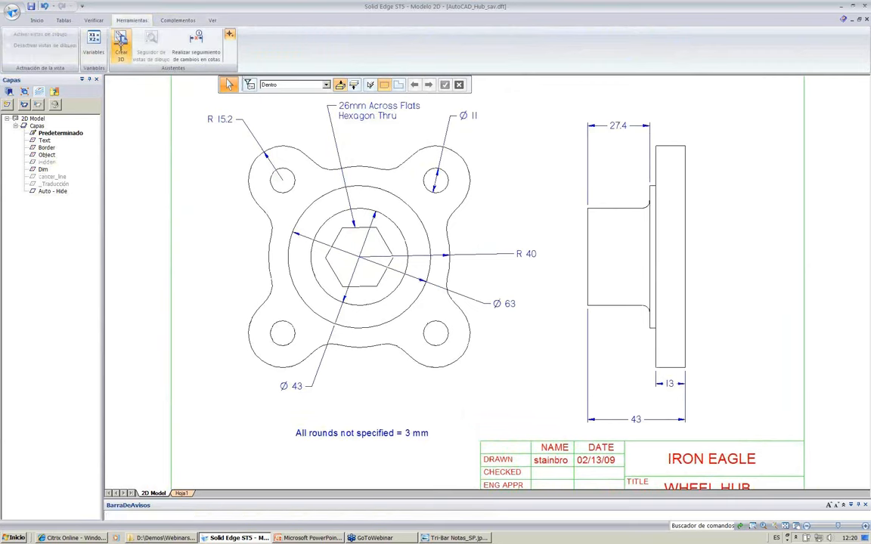
left_click_drag(606, 85, 498, 11)
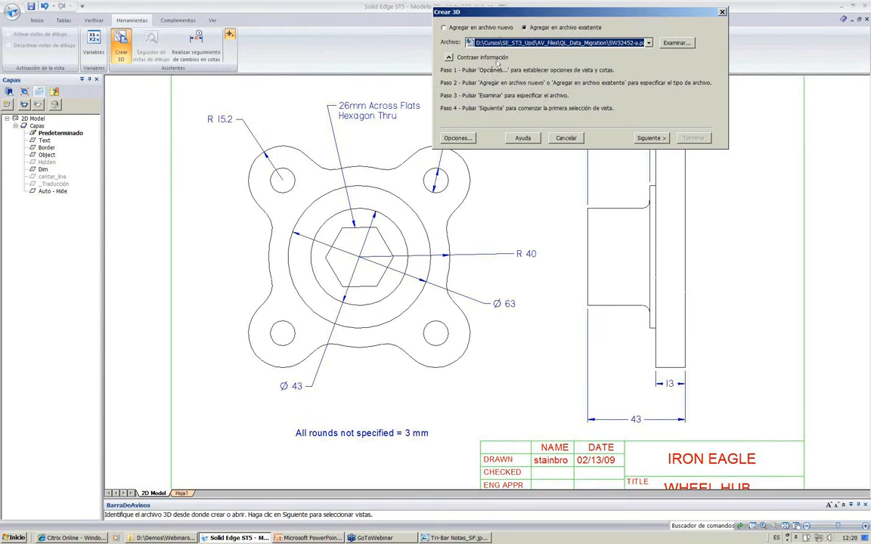
left_click(452, 28)
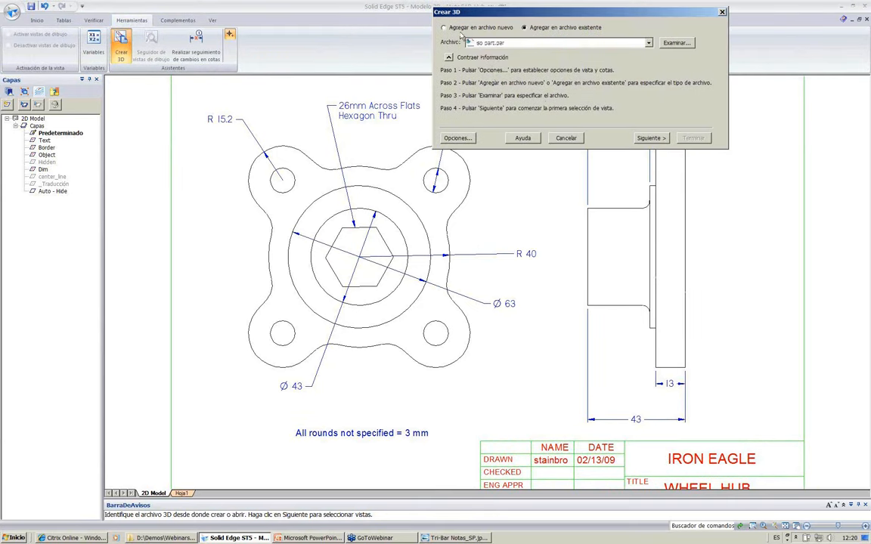
left_click(651, 139)
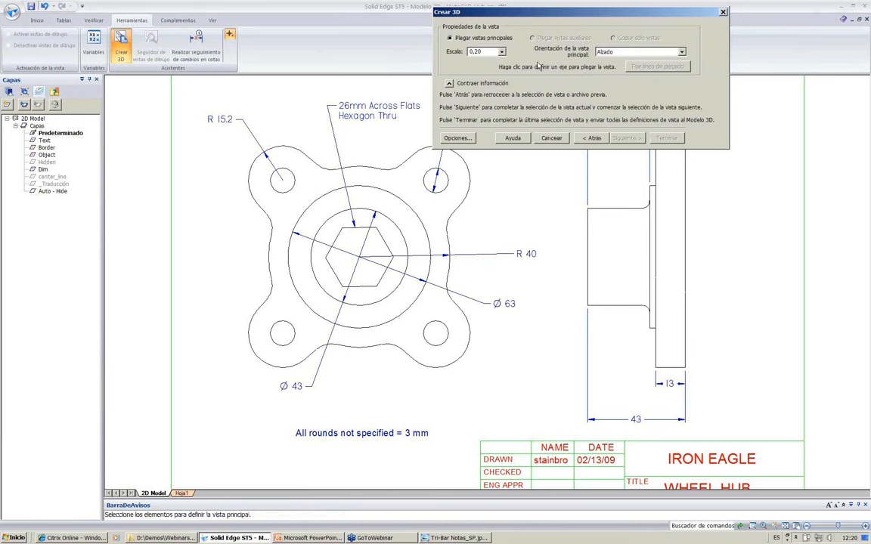
- Set the scale to 1,00 and define the side view with its dimensions as the main view in Alzado orientation
left_click(501, 52)
left_click(480, 62)
mouse_move(566, 15)
left_mouse_down()
mouse_move(334, 36)
mouse_move(158, 228)
mouse_move(139, 339)
mouse_move(147, 364)
left_mouse_up()
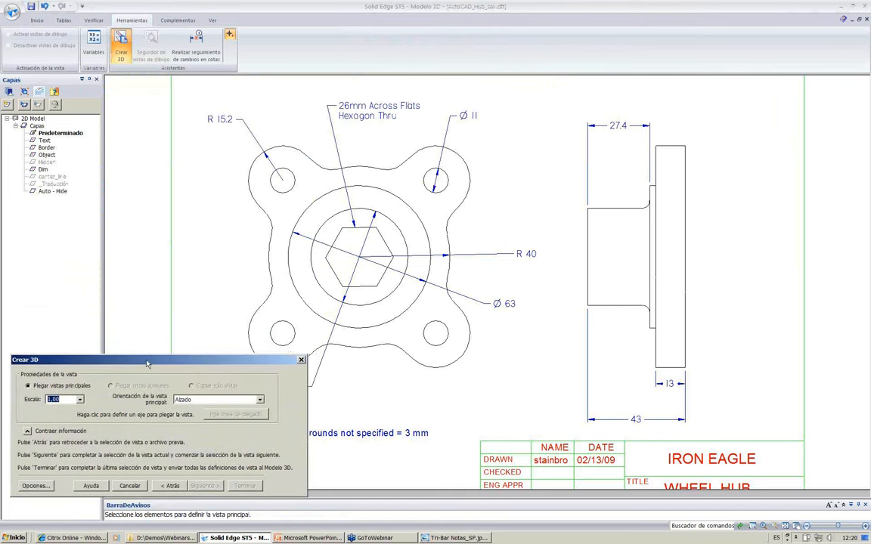
left_click(657, 316)
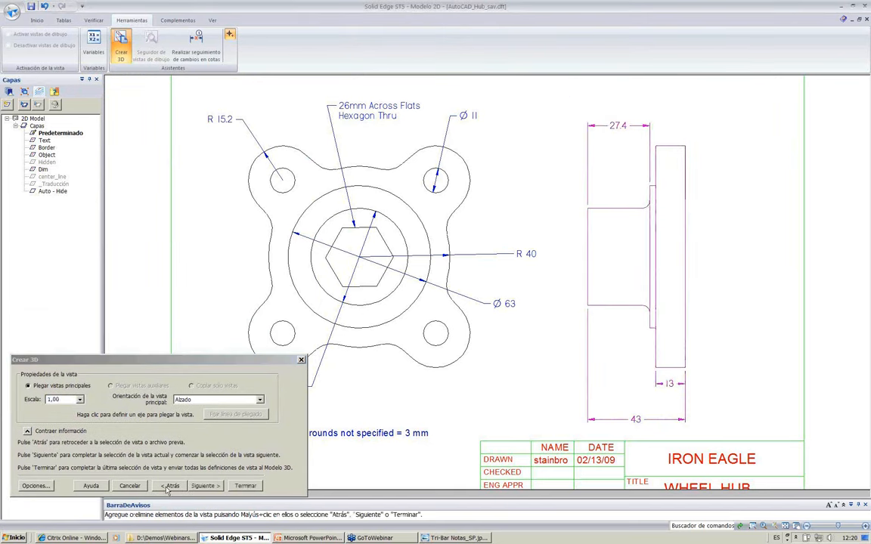
left_click(204, 486)
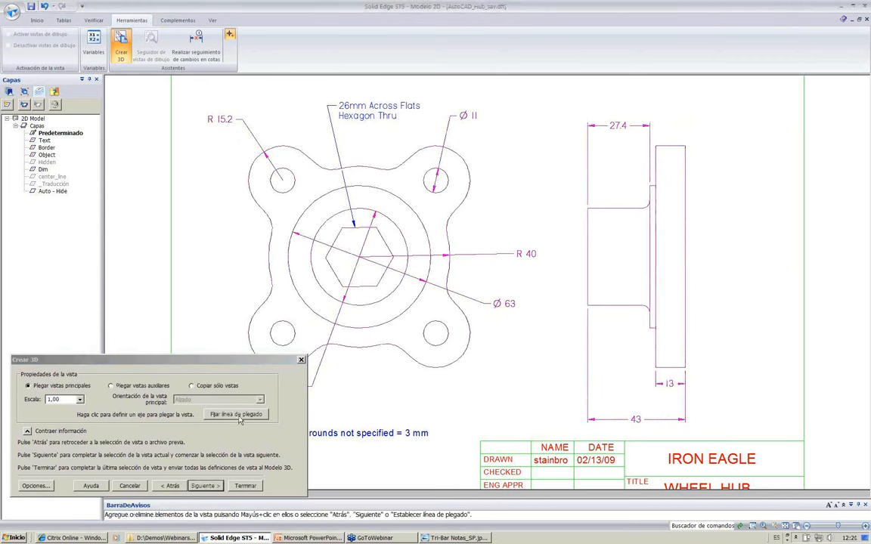
- Define a vertical fold line through the upper midpoint of the front view and send the views to the 3D model
left_click(238, 415)
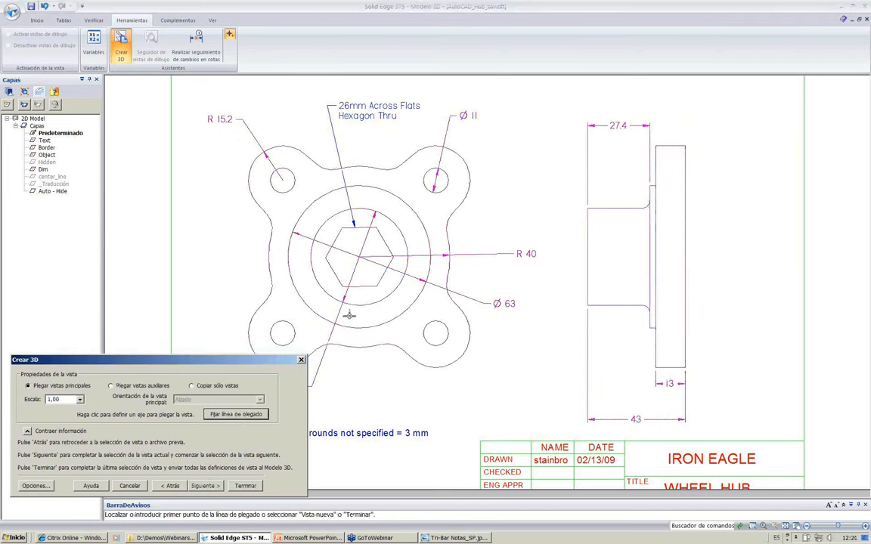
left_click(361, 167)
left_click(360, 184)
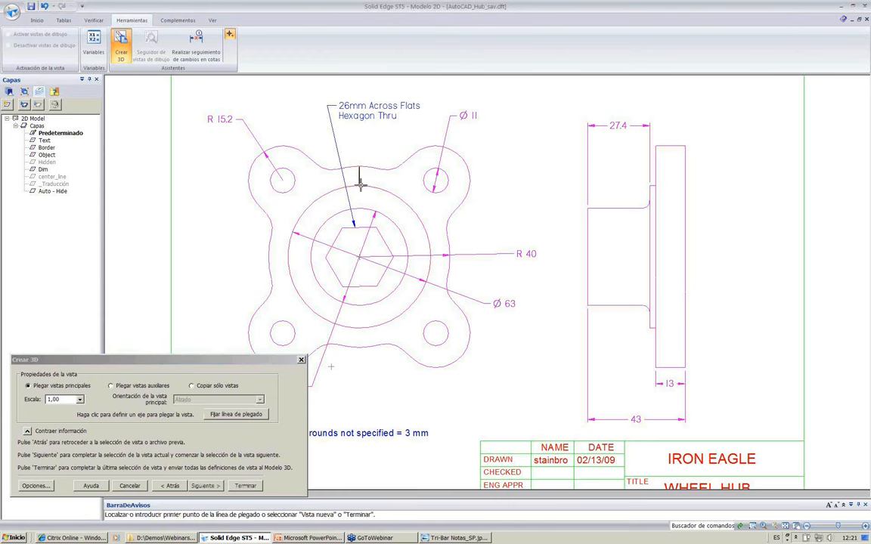
left_click(245, 486)
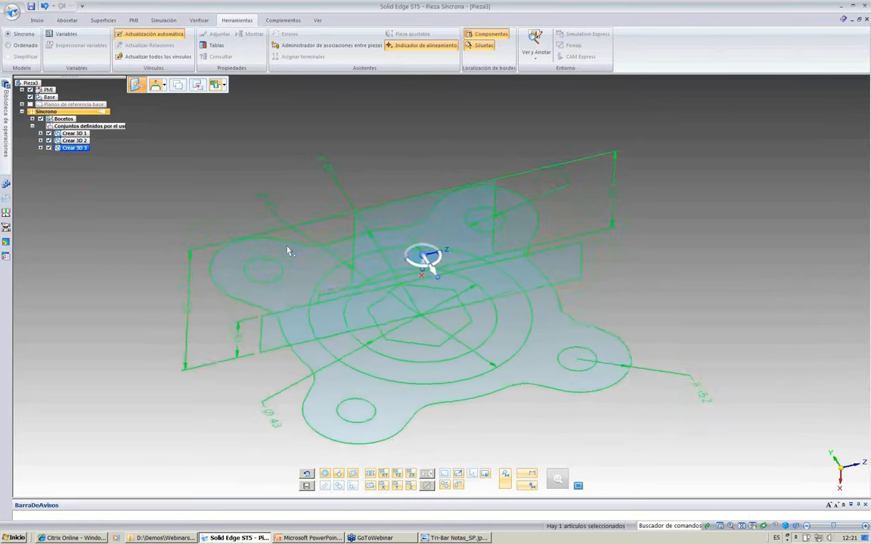
- Extrude the ring region around the hexagon upward 43 mm, up to the top vertex of the side view sketch
left_click(36, 20)
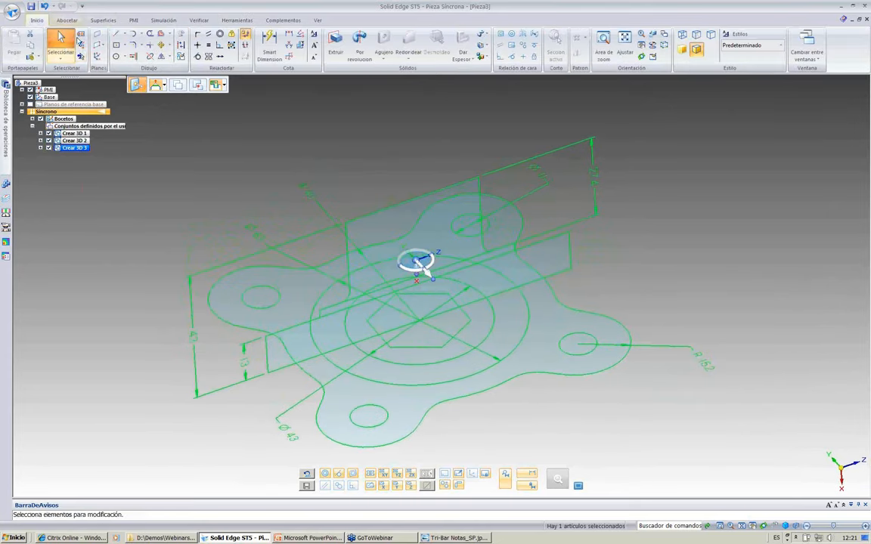
left_click(481, 319)
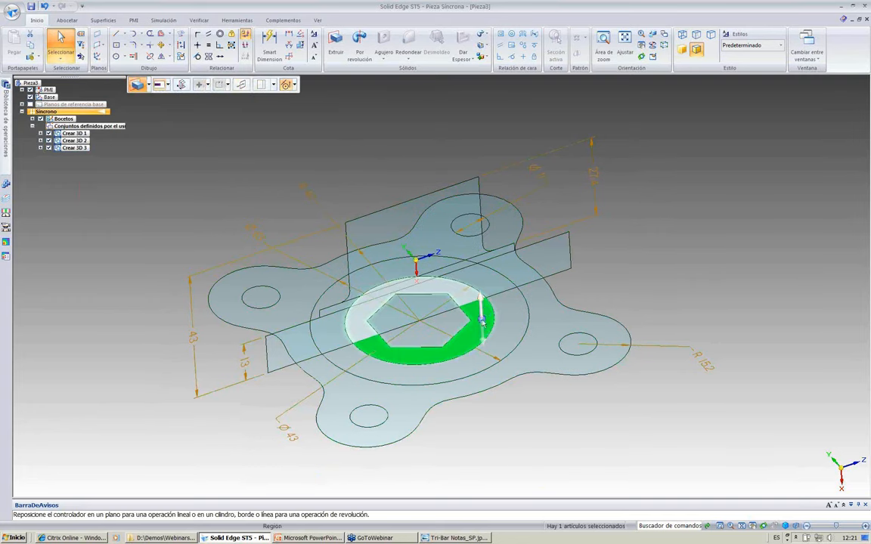
left_click(481, 319)
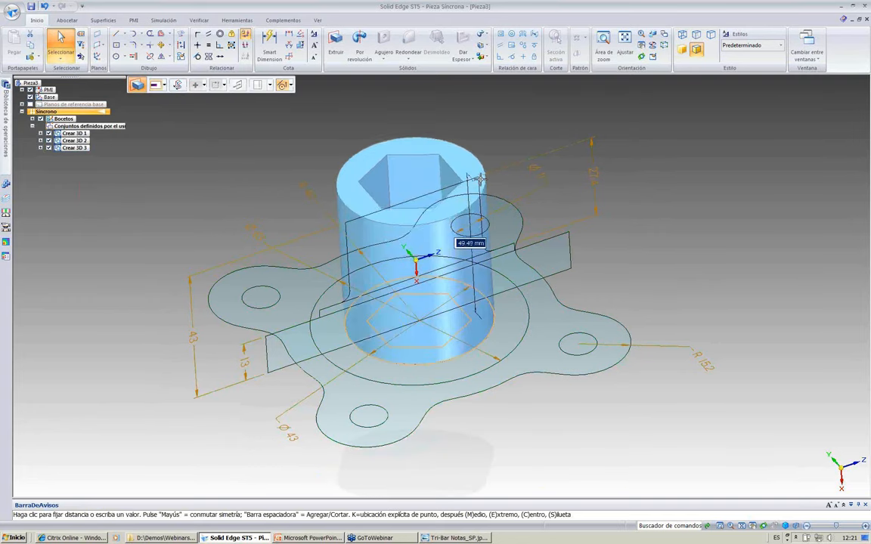
left_click(480, 176)
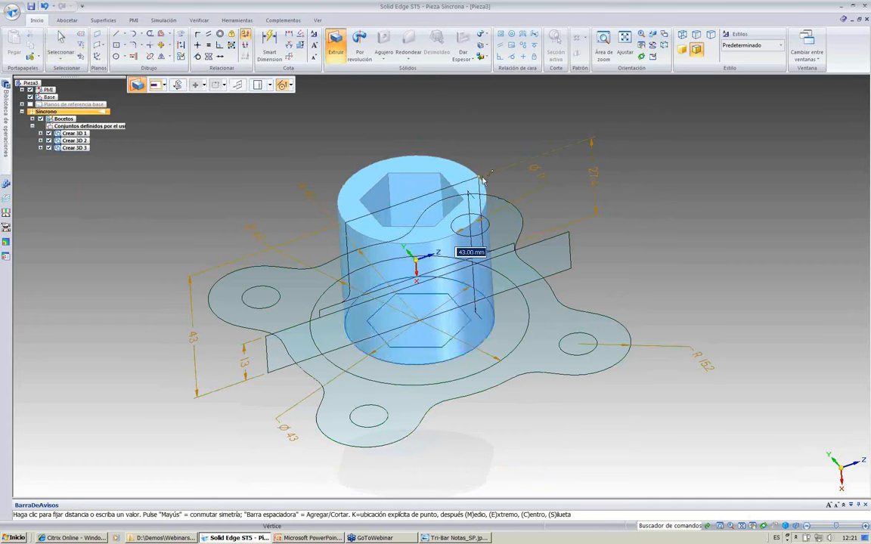
key("Escape")
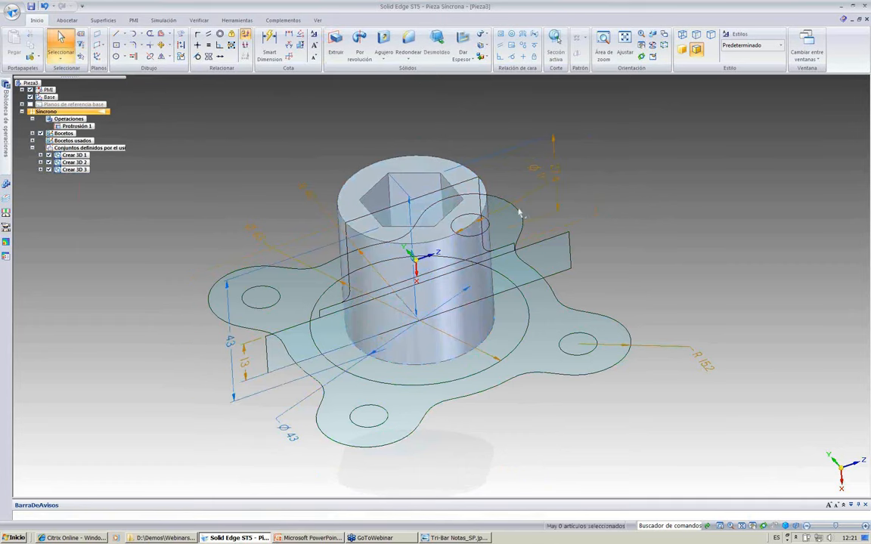
- Extrude the ring region between the 43 mm and 63 mm circles upward 15,60 mm, to the matching side view vertex
left_click(515, 323)
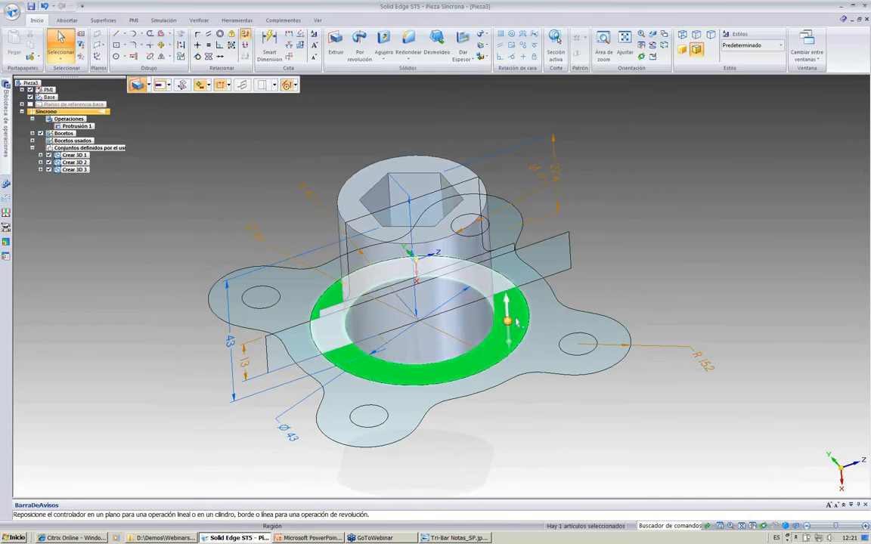
left_click(507, 320)
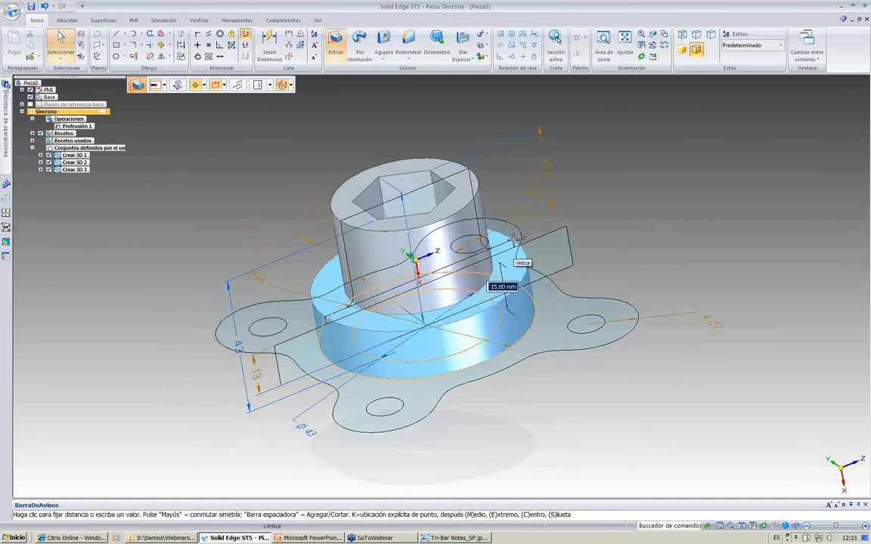
left_click(669, 245)
middle_click_drag(618, 274, 550, 343)
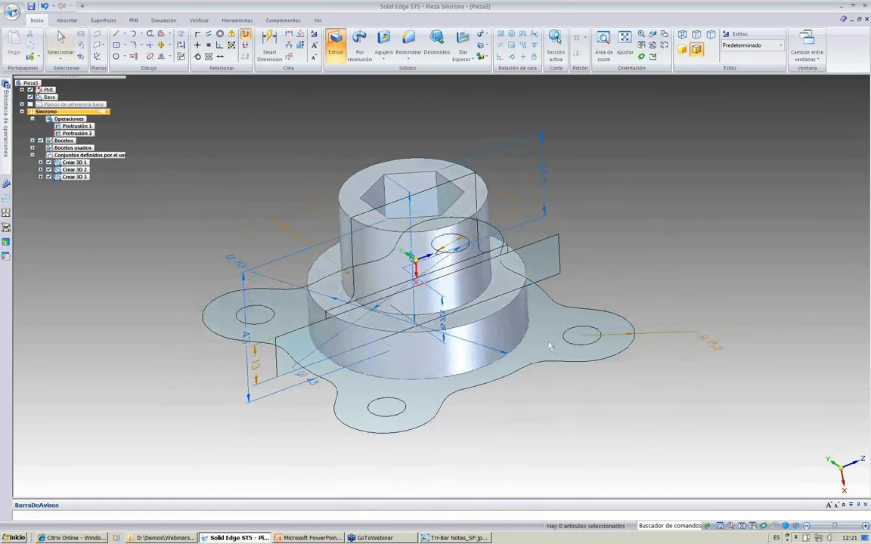
- Extrude the outer four-lobed flange region upward 13 mm, to the flange vertex of the side view sketch
left_click(544, 338)
left_click(545, 325)
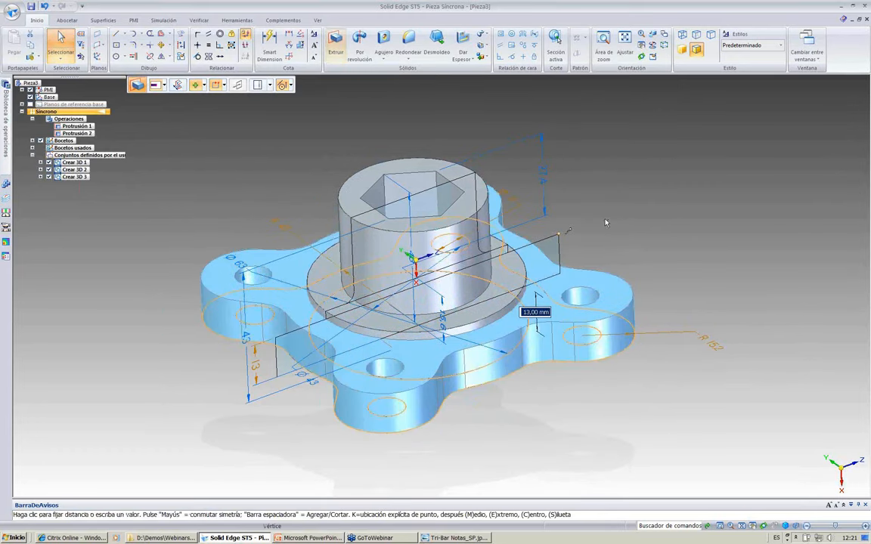
left_click(605, 223)
key("Escape")
middle_click_drag(558, 208, 381, 213)
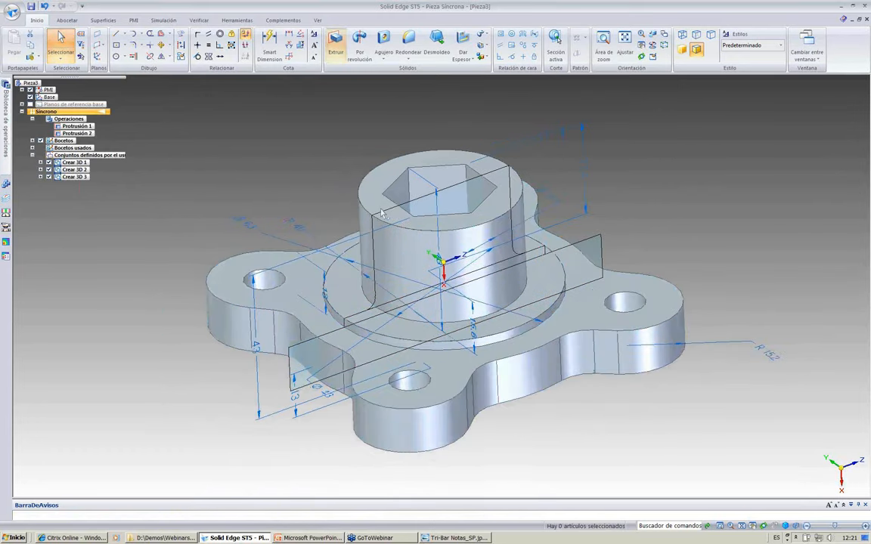
- Hide all sketches in the wheel hub part
scroll(140, 239, "up", 1)
right_click(152, 231)
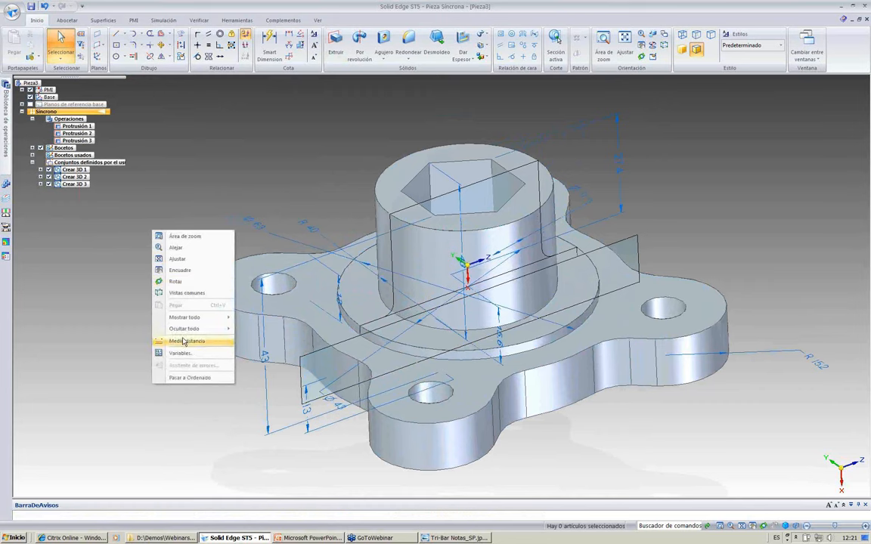
mouse_move(181, 331)
left_click(243, 354)
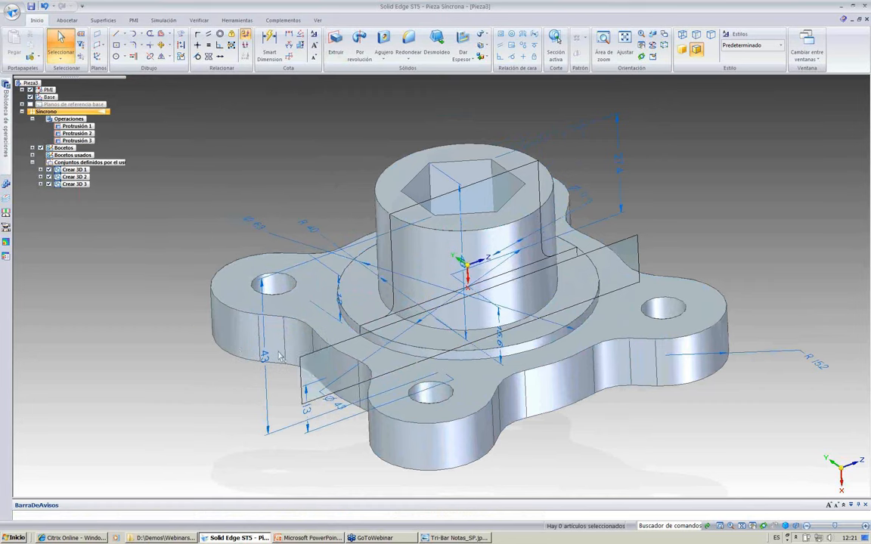
middle_click_drag(196, 360, 166, 358)
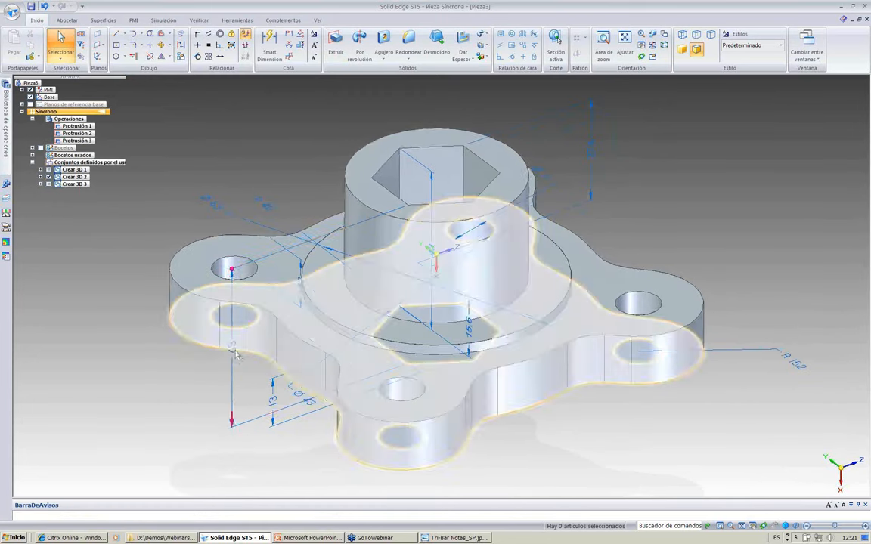
- Set the hub's total height dimension to 53,75 mm, moving the top face of the central cylinder
left_click(233, 347)
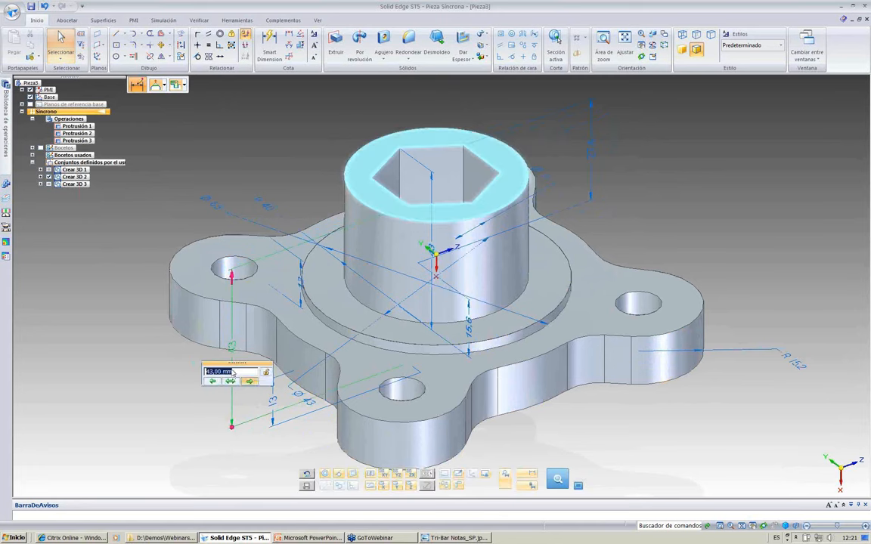
scroll(233, 375, "up", 3)
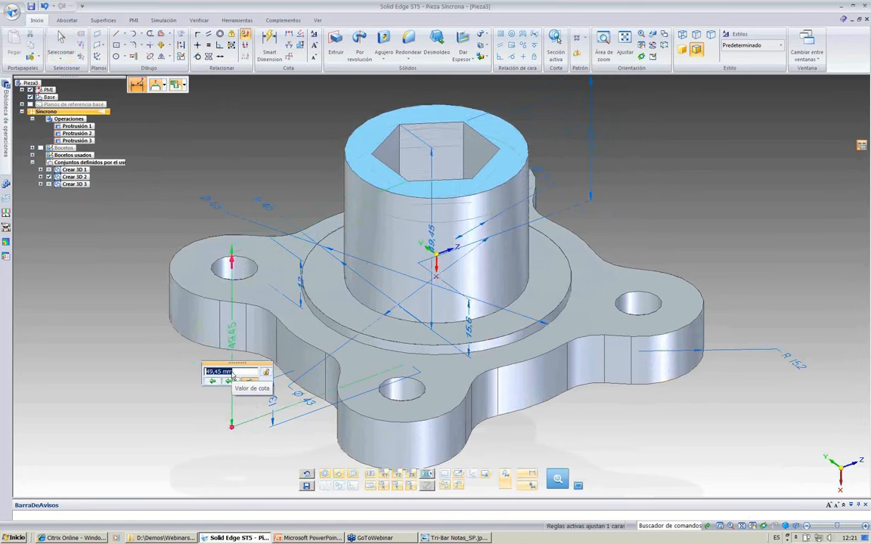
scroll(233, 375, "up", 1)
left_click(132, 340)
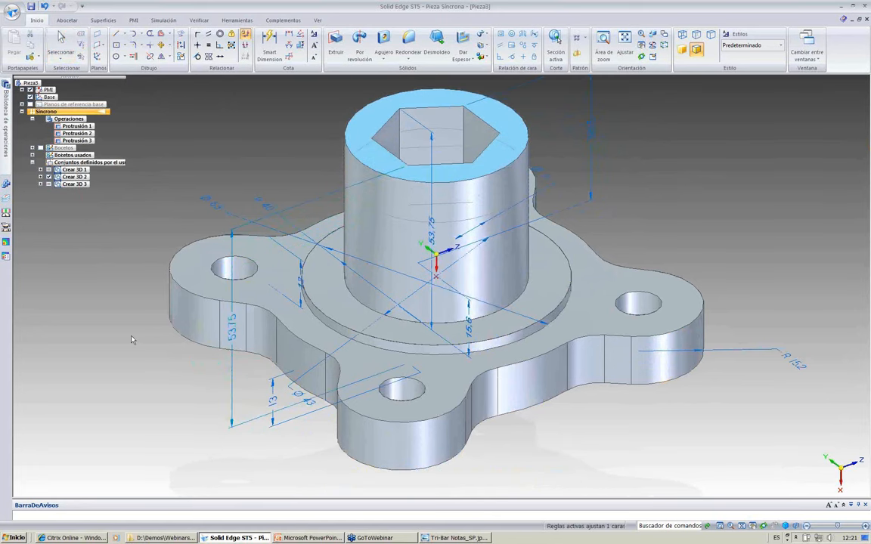
scroll(132, 340, "down", 1)
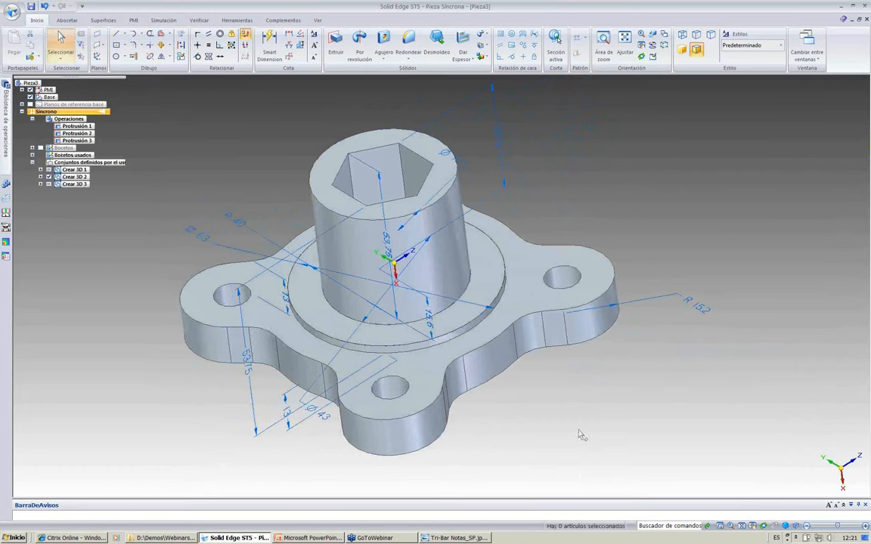
- Move one flange hole outward from the hub centre so that all four flange lobes lengthen into arms
left_click(564, 280)
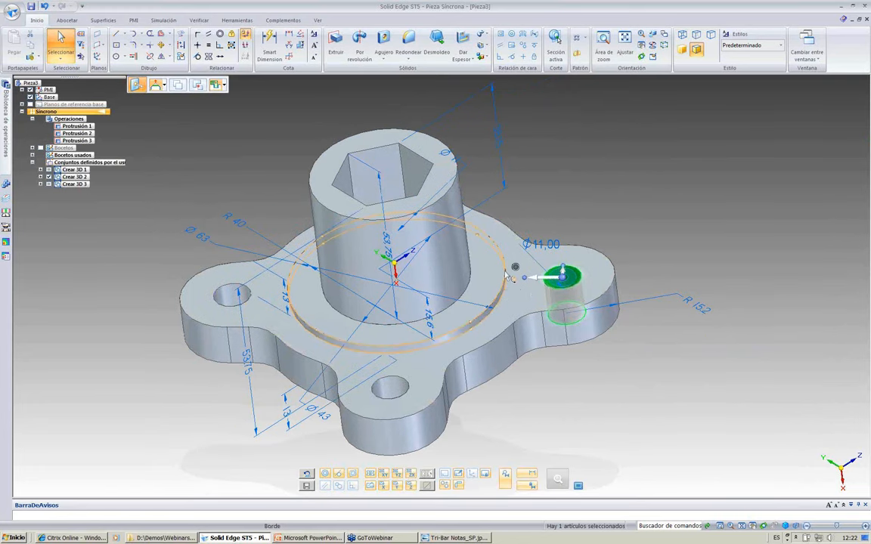
left_click(563, 277)
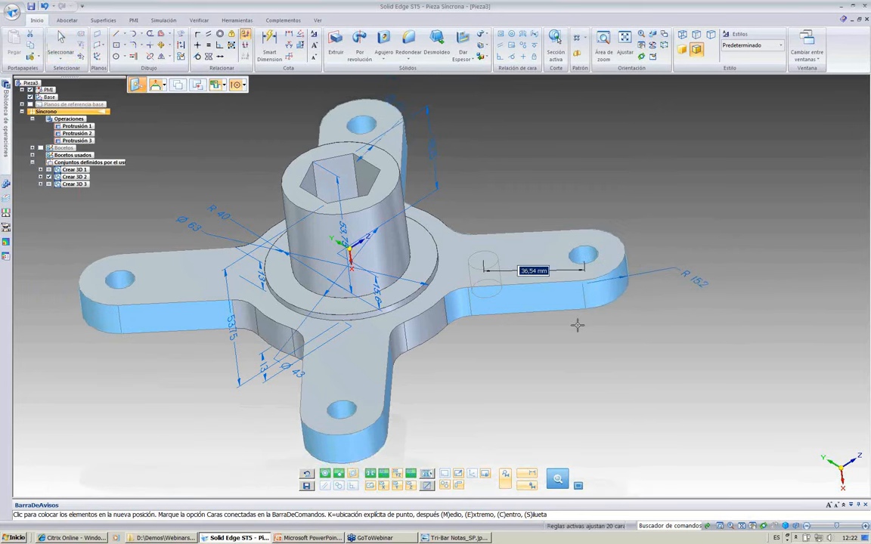
left_click(622, 333)
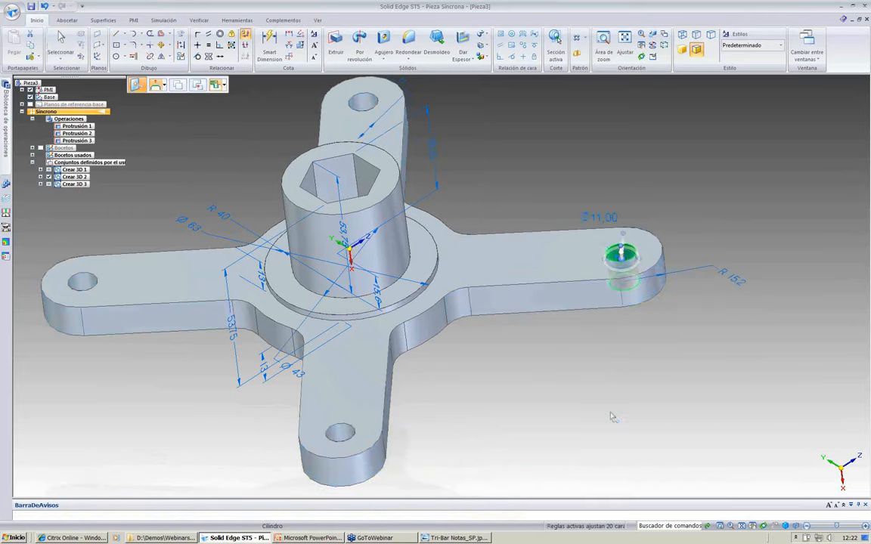
middle_click_drag(612, 416, 194, 234)
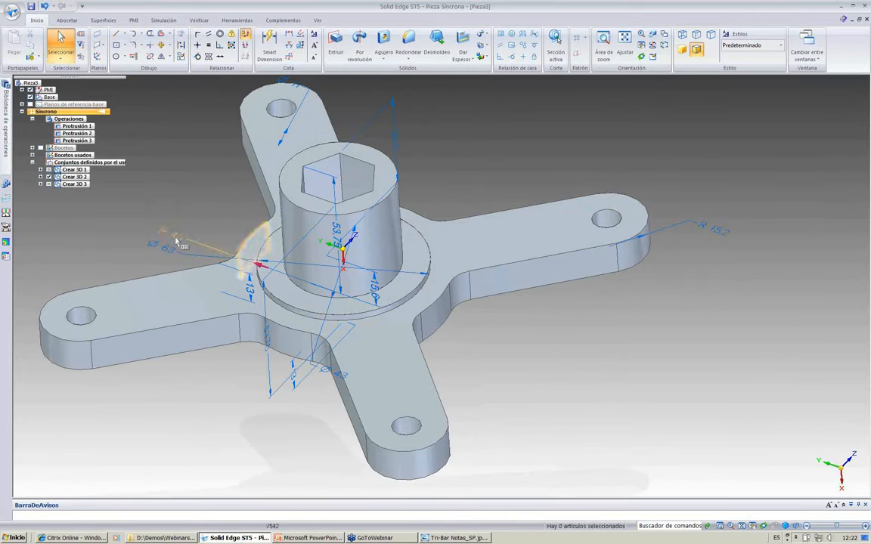
- Set the radius of the flange's outer arcs between the arms to 54 mm
left_click(176, 242)
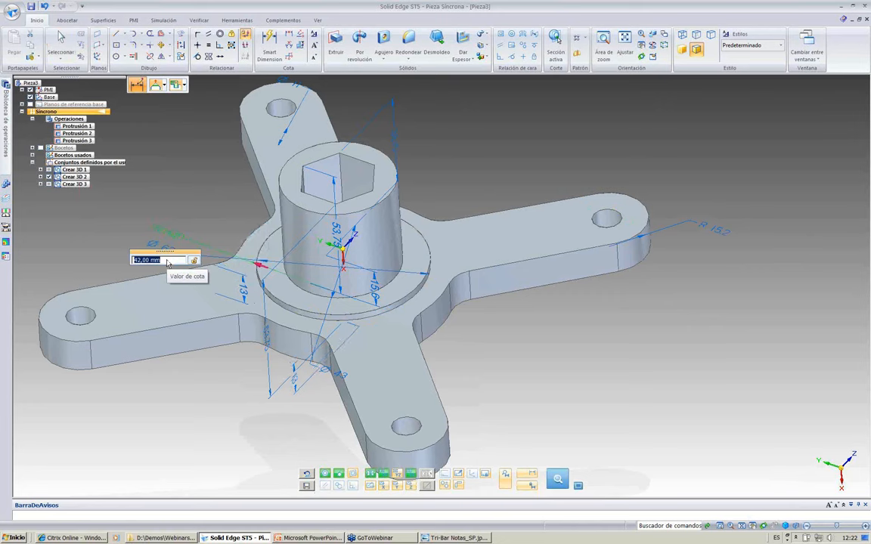
scroll(168, 262, "up", 8)
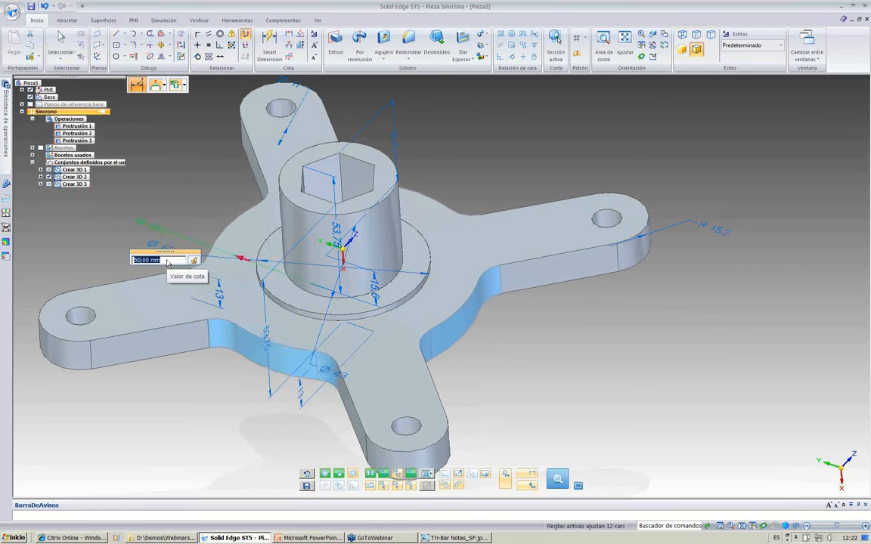
scroll(168, 262, "up", 4)
left_click(198, 185)
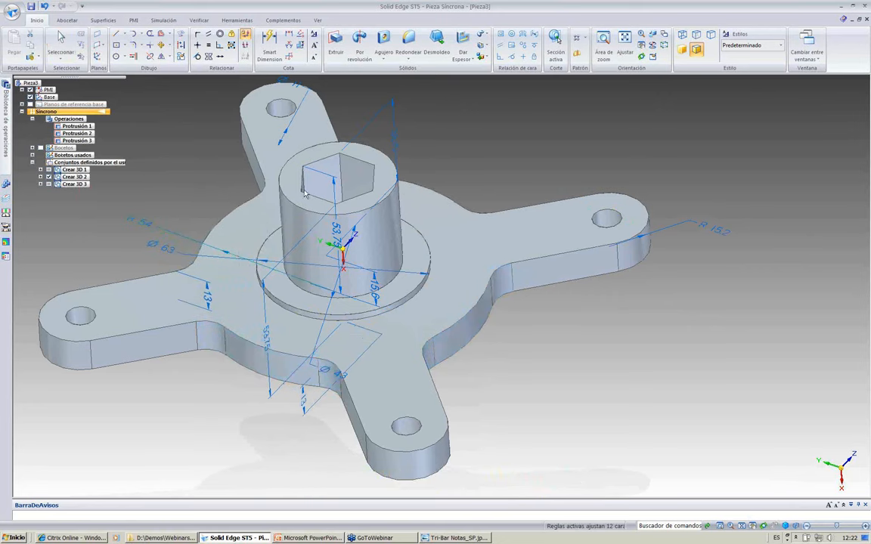
scroll(643, 165, "down", 1)
key("Escape")
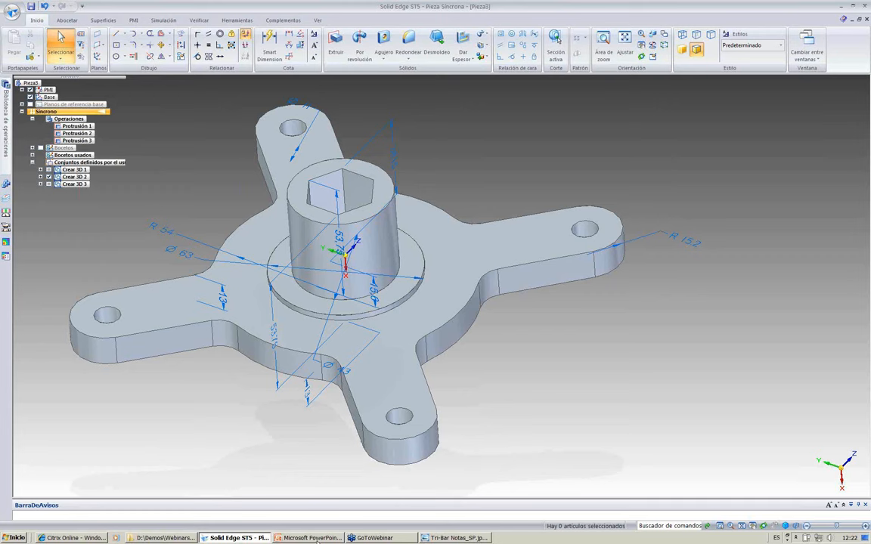
- Switch to the PowerPoint presentation 01a Cambia_a_SE_Synchronous_Technology.ppt
left_click(317, 540)
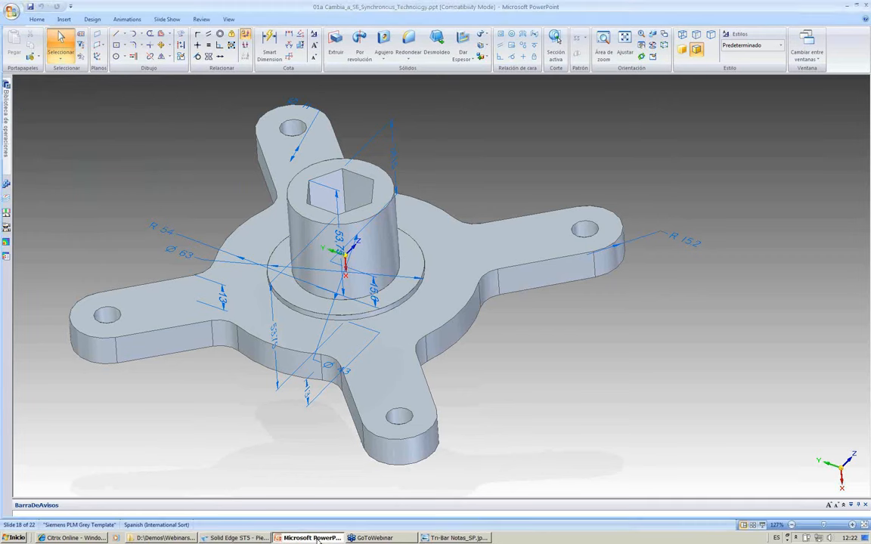